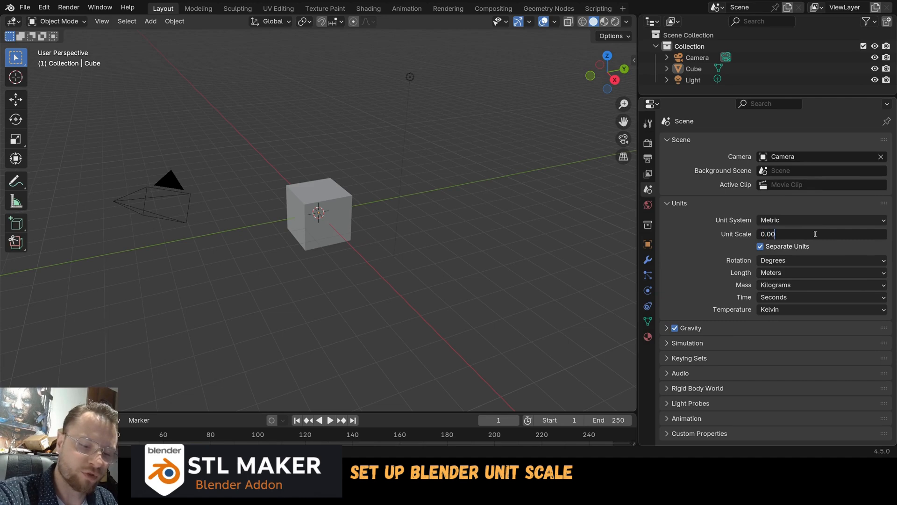
# Configure the scene units with a unit scale of 0.001, a viewport grid scale of 0.001 and lengths in millimeters.
pyautogui.press('Return')
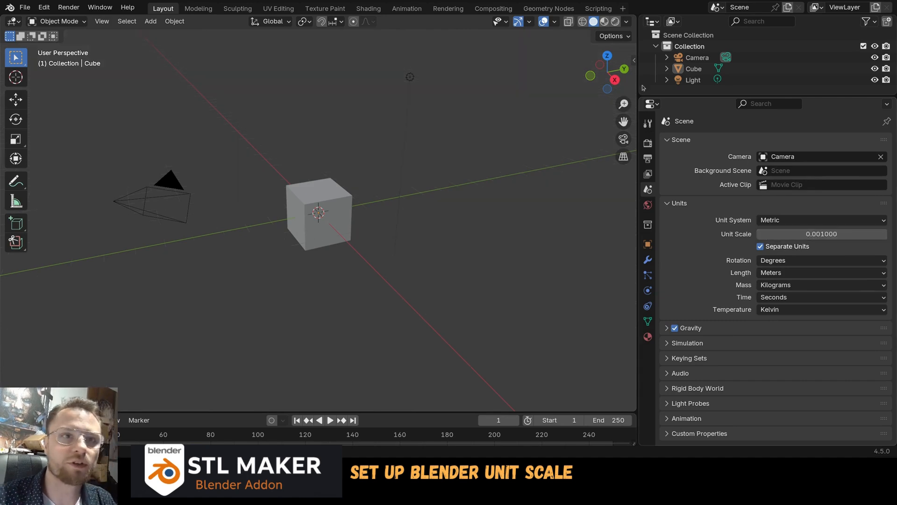
pyautogui.click(554, 22)
pyautogui.click(522, 88)
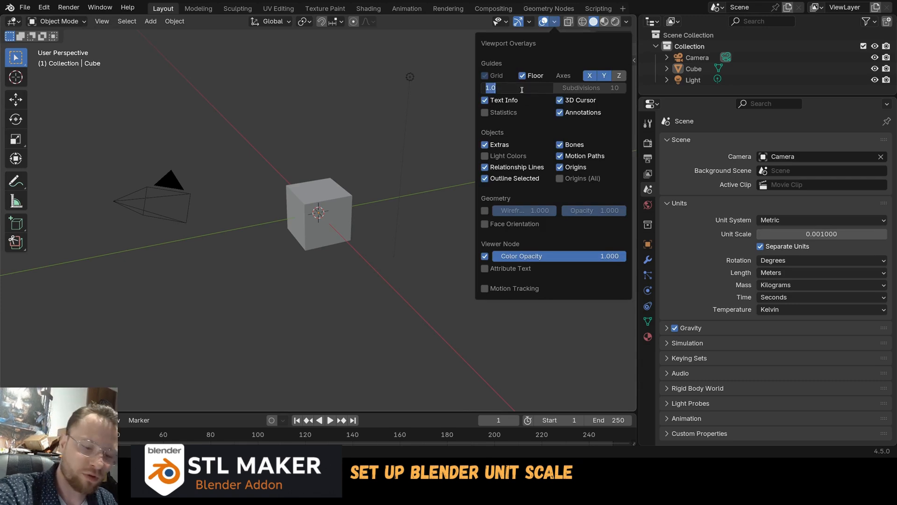
pyautogui.write('0.001')
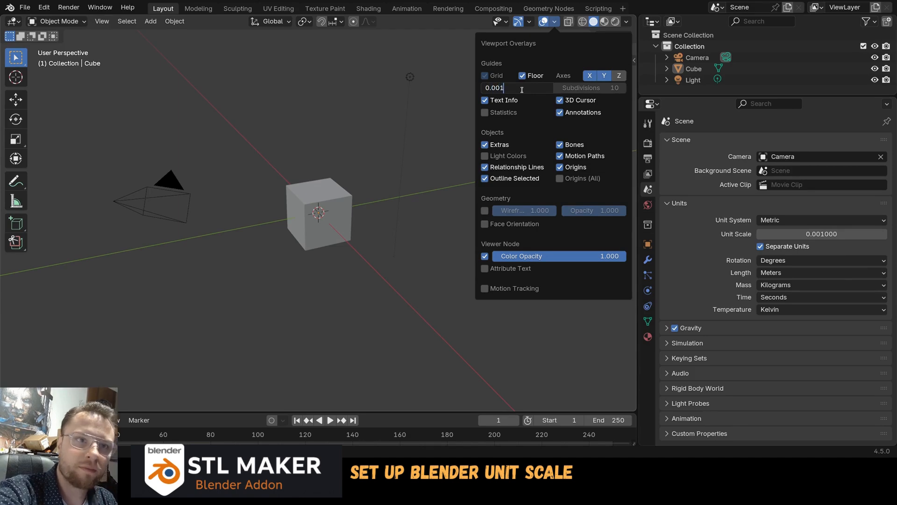
pyautogui.press('Return')
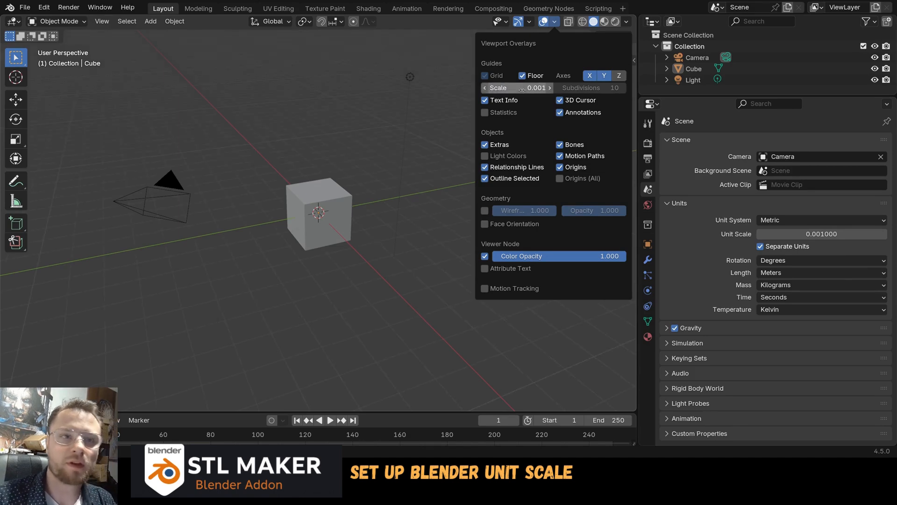
pyautogui.click(788, 273)
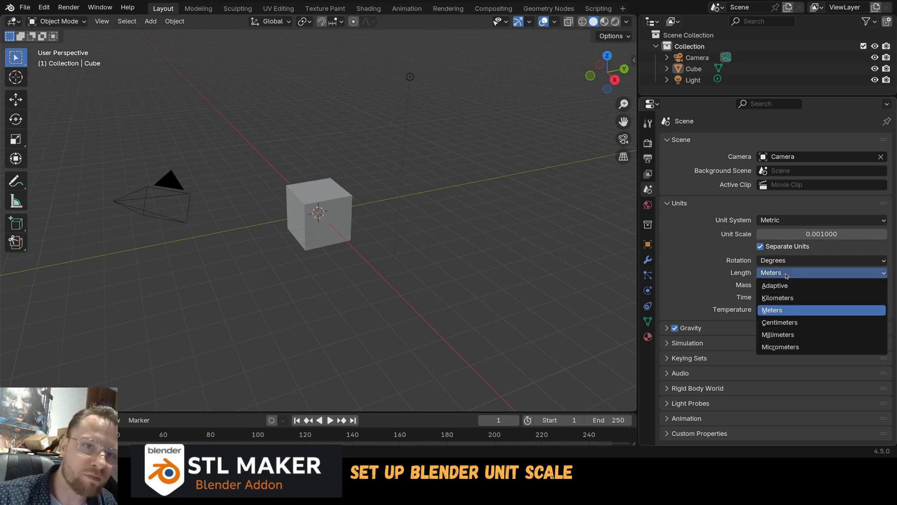
pyautogui.click(805, 334)
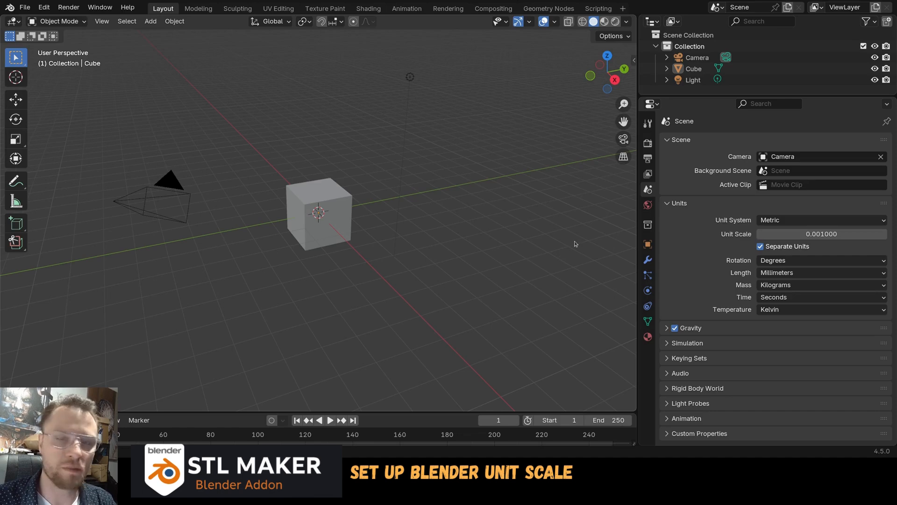
# Show the viewport sidebar with the STL Maker panel and widen it so its labels are readable.
pyautogui.press('n')
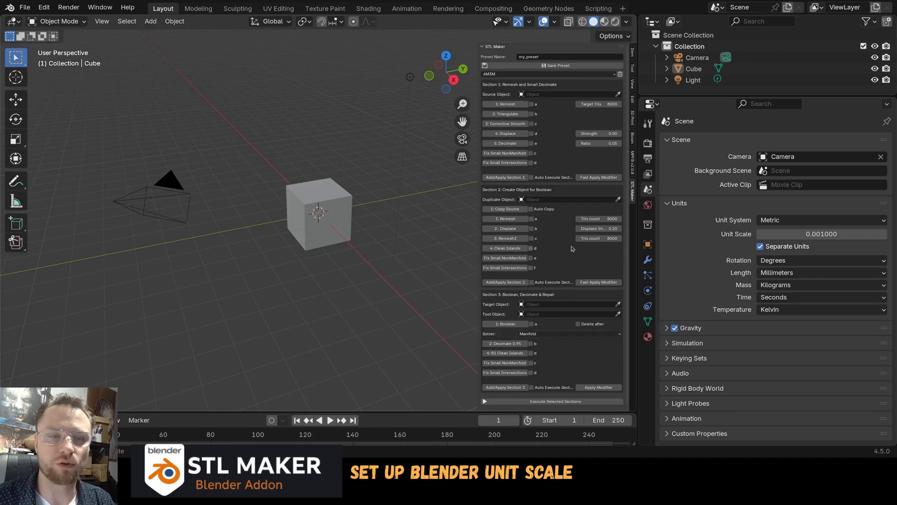
pyautogui.moveTo(369, 262)
pyautogui.mouseDown(button='middle')
pyautogui.moveTo(384, 271)
pyautogui.moveTo(376, 260)
pyautogui.mouseUp(button='middle')
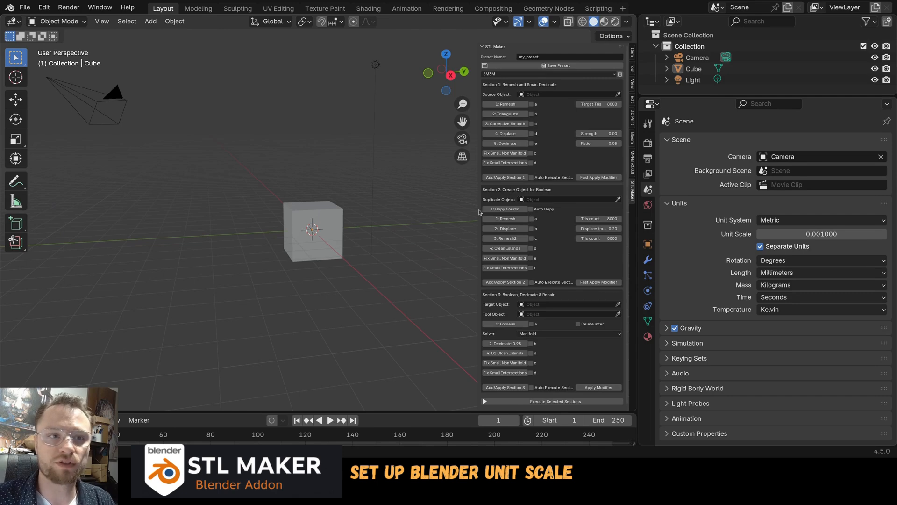
pyautogui.moveTo(480, 212); pyautogui.dragTo(451, 220)
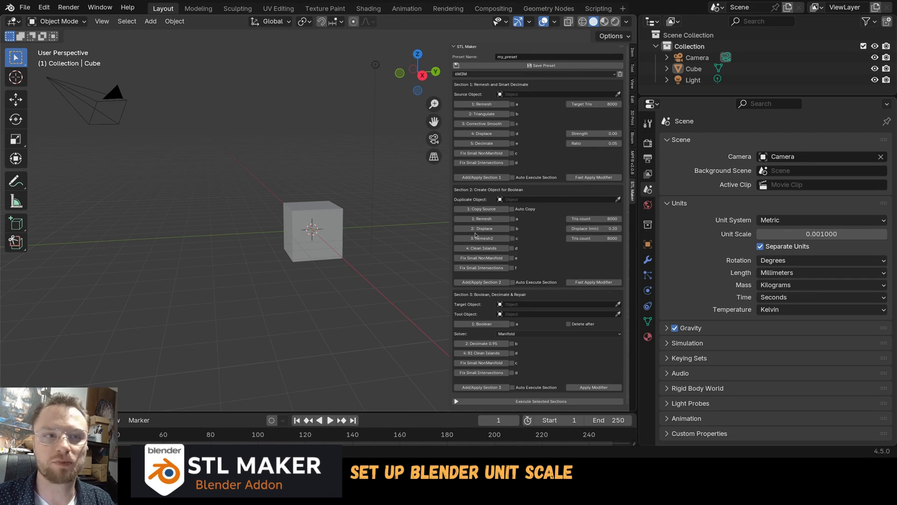
pyautogui.moveTo(450, 226); pyautogui.dragTo(434, 226)
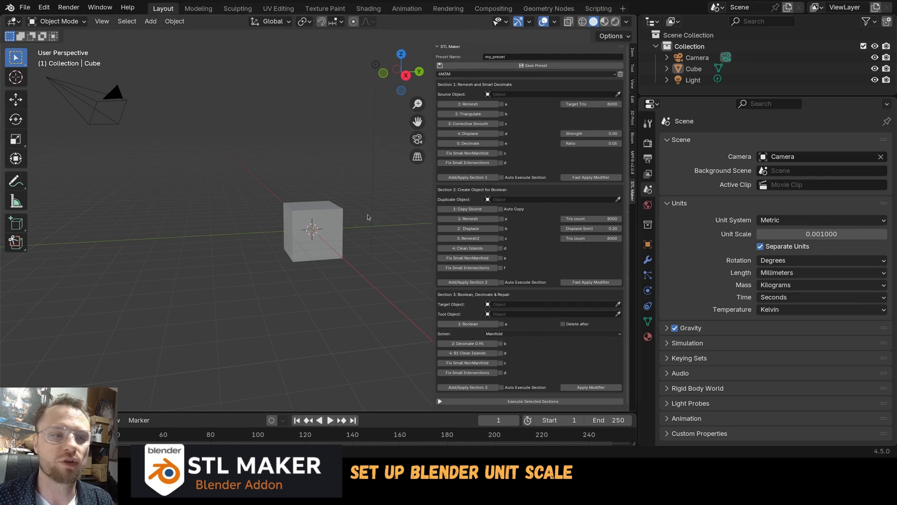
# Scale the default cube up uniformly to several times its size and reselect Millimeters as the scene's length unit.
pyautogui.click(323, 224)
pyautogui.press('s')
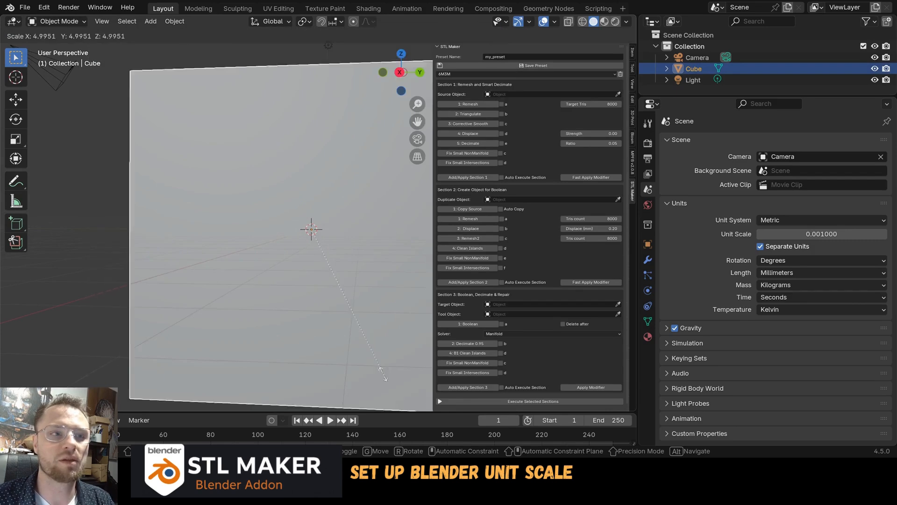
pyautogui.click(358, 332)
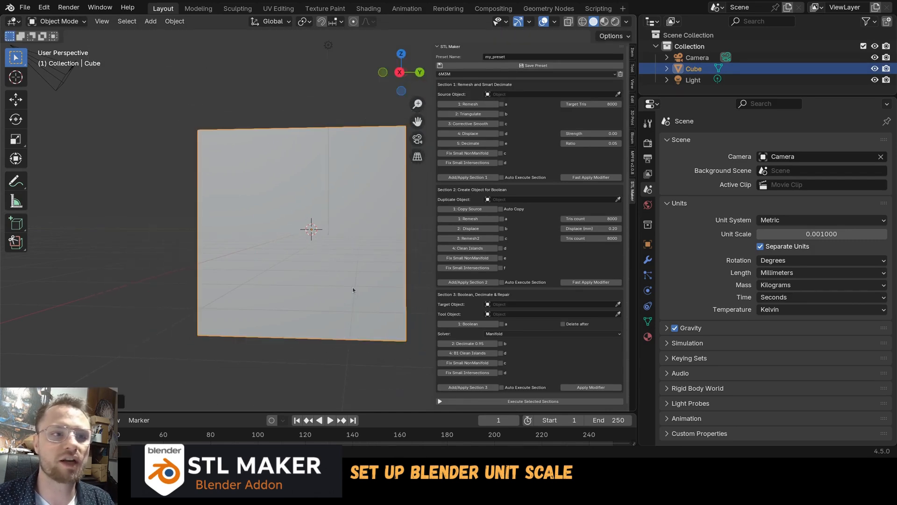
pyautogui.moveTo(352, 287); pyautogui.dragTo(325, 184, button='middle')
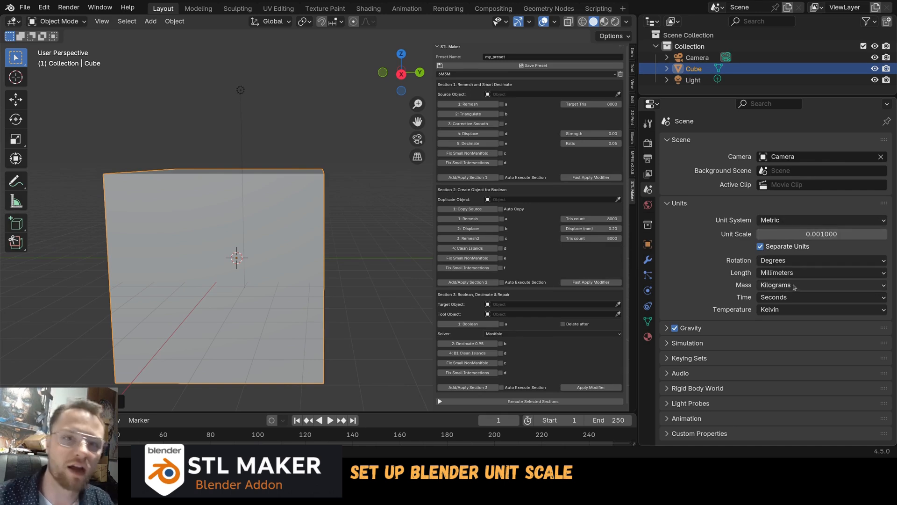
pyautogui.click(783, 275)
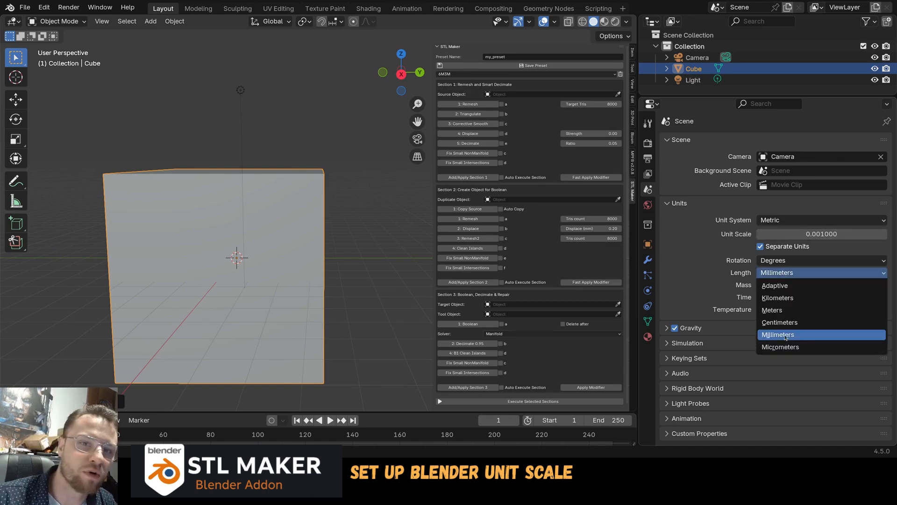
pyautogui.click(786, 336)
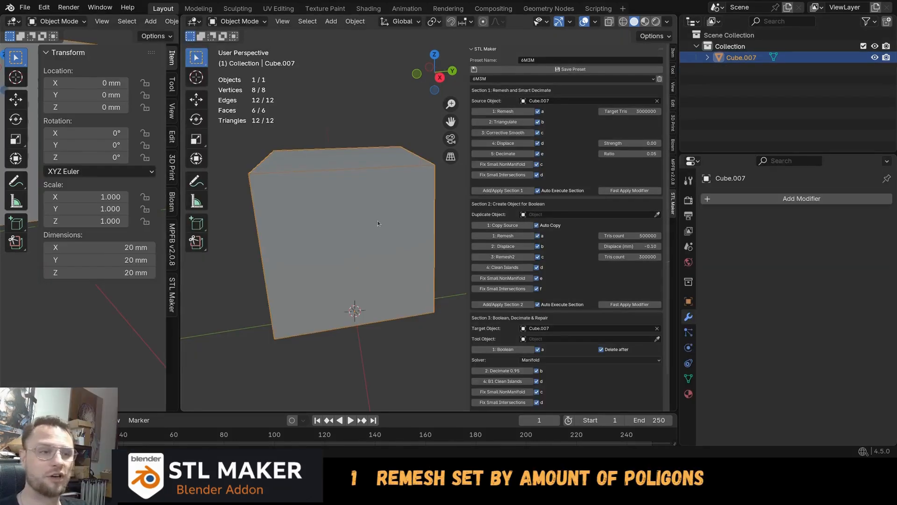
# Try a voxel Remesh modifier on the 20 mm cube to check its triangle count, and remove the modifier.
pyautogui.moveTo(320, 224); pyautogui.dragTo(380, 228, button='middle')
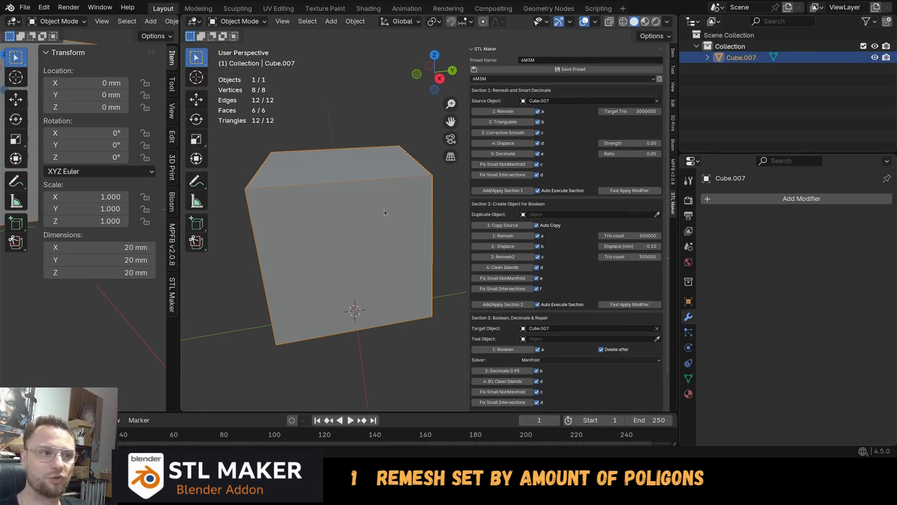
pyautogui.click(764, 198)
pyautogui.write('re')
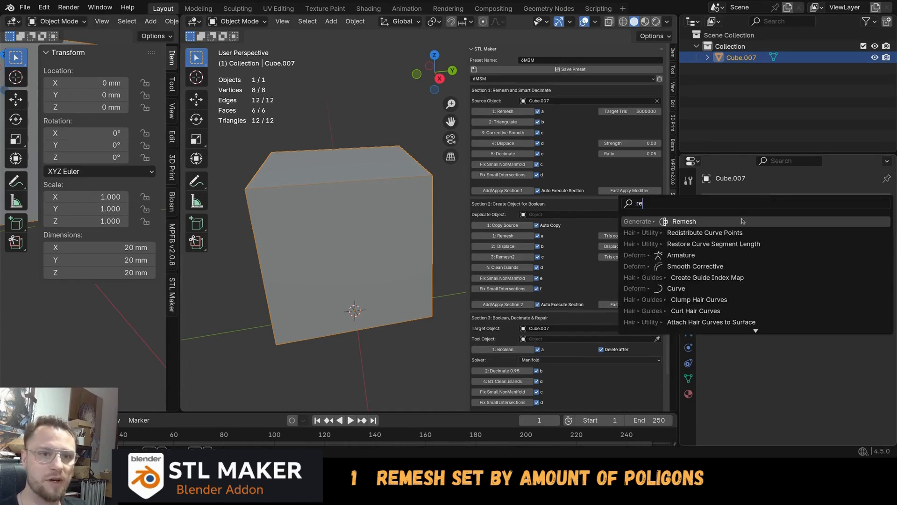
pyautogui.click(744, 220)
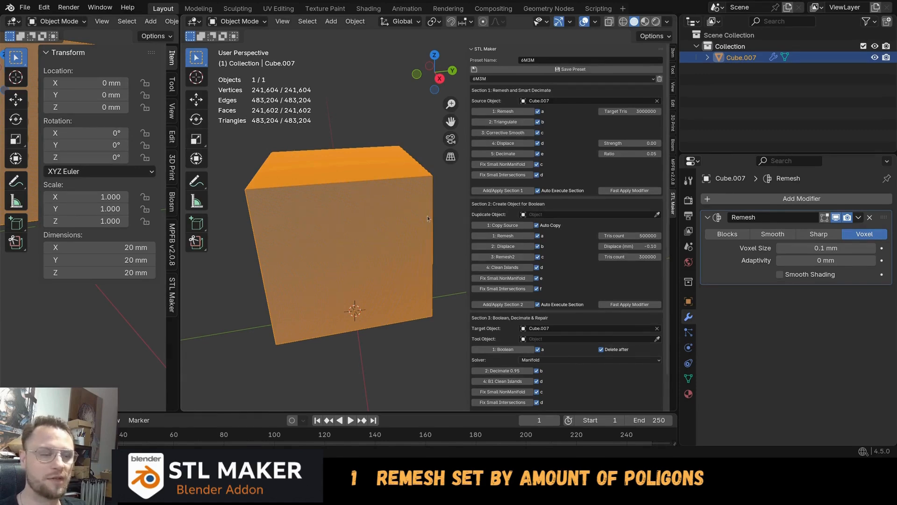
pyautogui.scroll(-4, 427, 215)
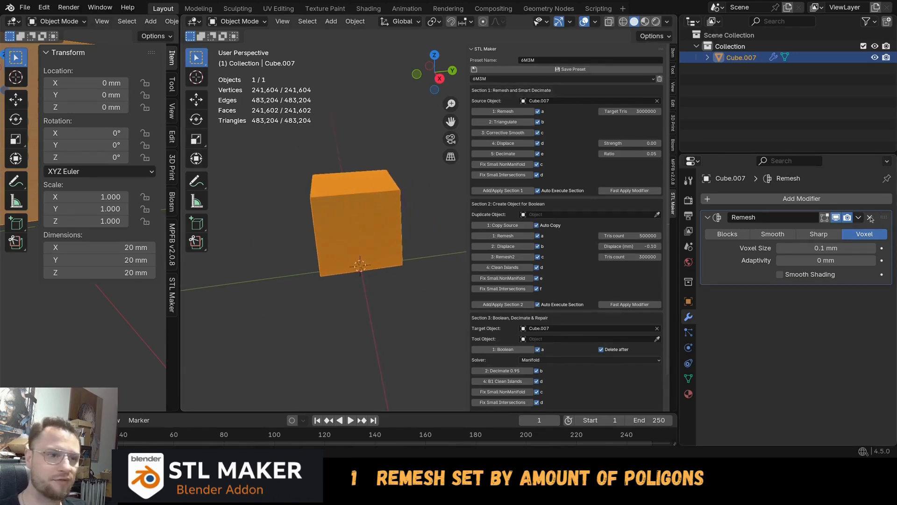
pyautogui.click(870, 217)
# Scale the cube up uniformly to about 39.7 mm per side and apply its scale.
pyautogui.press('s')
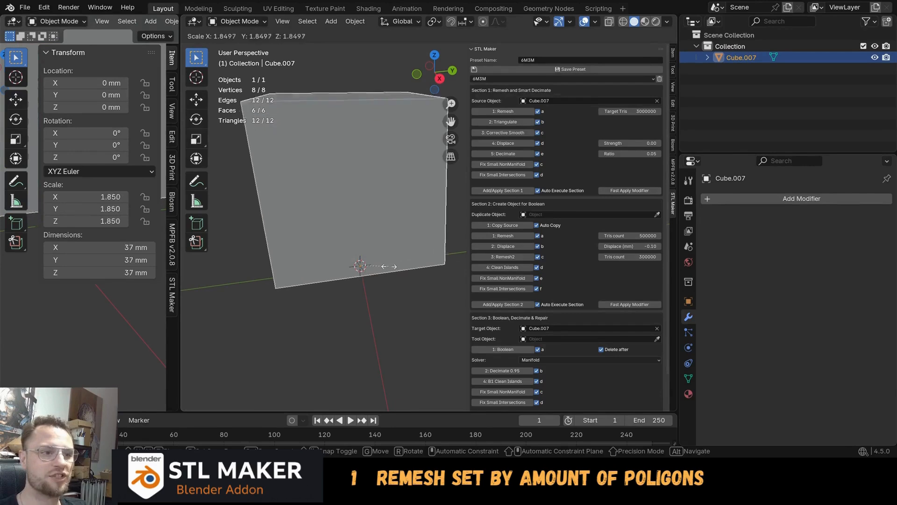
pyautogui.click(383, 232)
pyautogui.hotkey('ctrl', 'a')
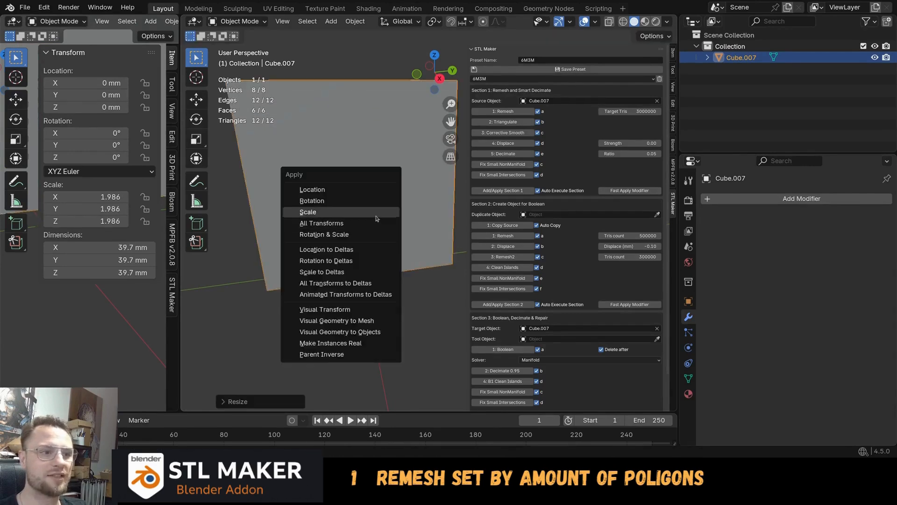
pyautogui.click(376, 211)
# Compare the triangle count of the enlarged cube with a voxel Remesh modifier added, and remove the modifier.
pyautogui.click(788, 200)
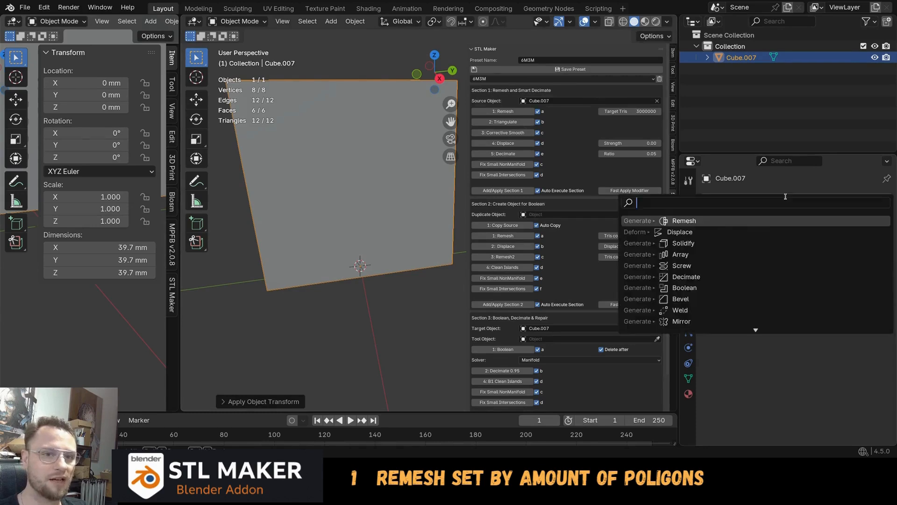
pyautogui.write('re')
pyautogui.click(765, 220)
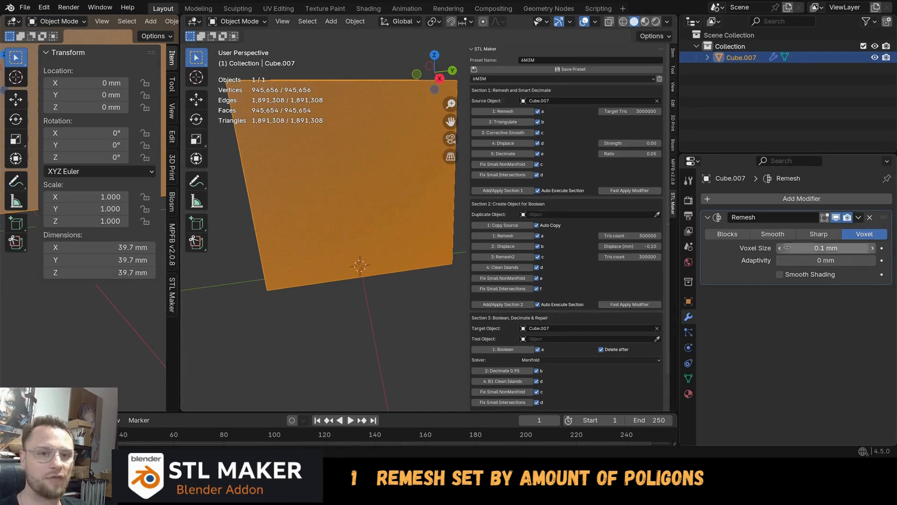
pyautogui.click(870, 217)
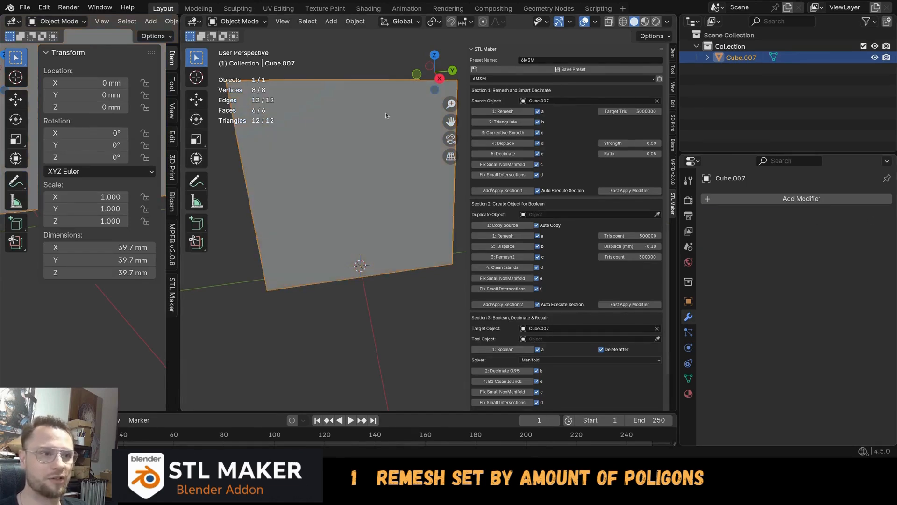
# Set the target triangle count for the STL Maker Section 1 remesh to 500000.
pyautogui.keyDown('shift'); pyautogui.moveTo(381, 114); pyautogui.dragTo(378, 137, button='middle'); pyautogui.keyUp('shift')
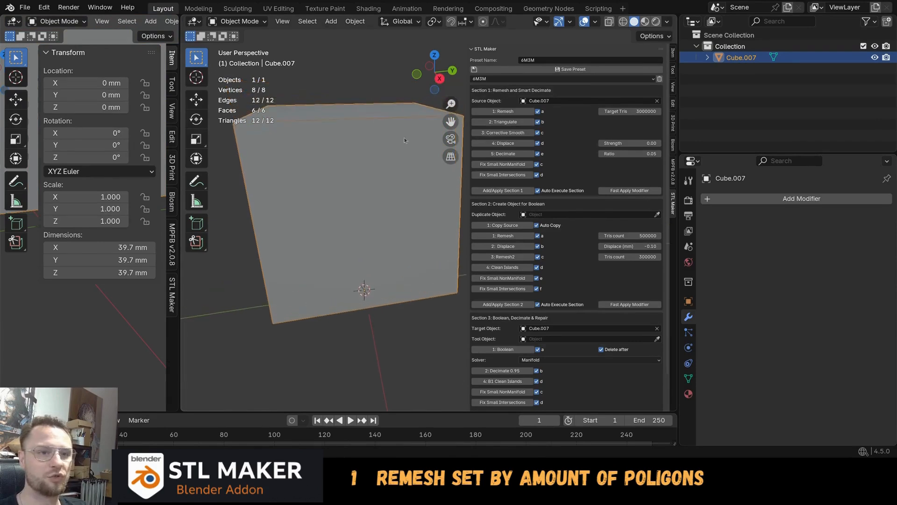
pyautogui.click(630, 111)
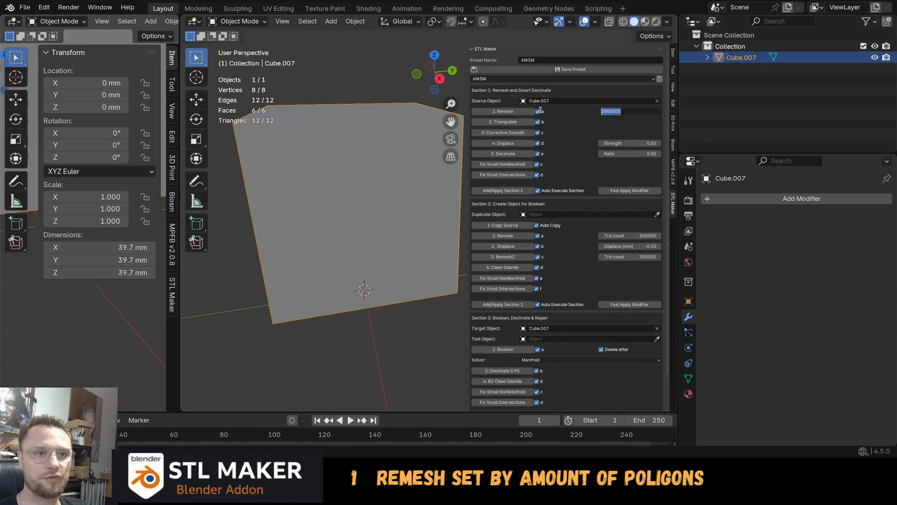
pyautogui.write('50')
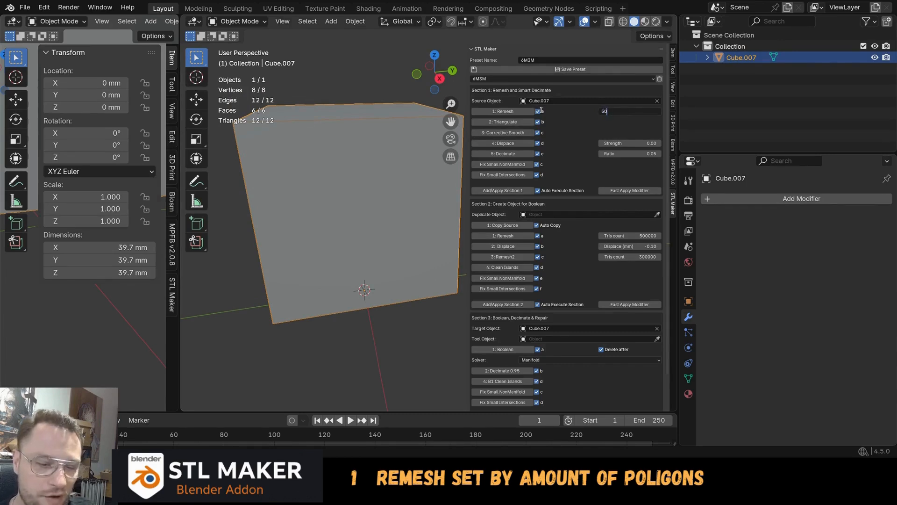
pyautogui.write('0000')
pyautogui.press('Return')
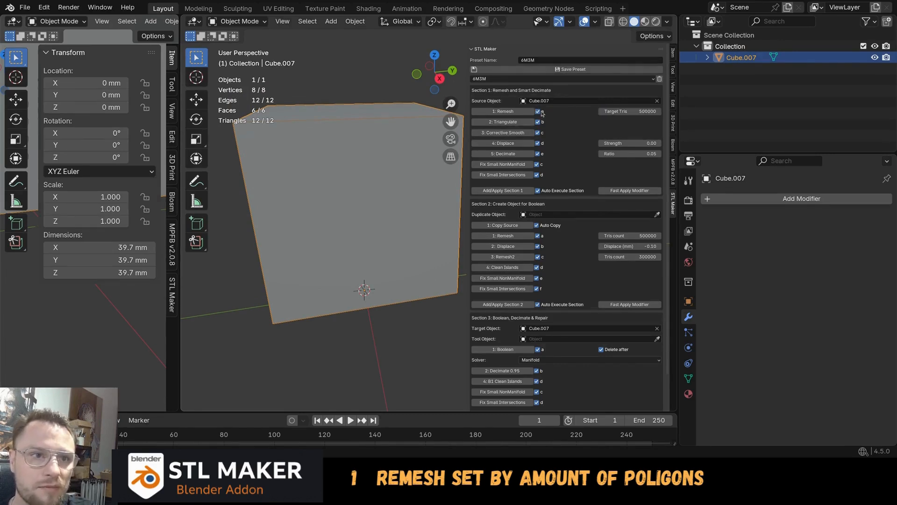
# Reassign the cube as the Section 1 source object and run the STL Maker Remesh on it.
pyautogui.click(657, 101)
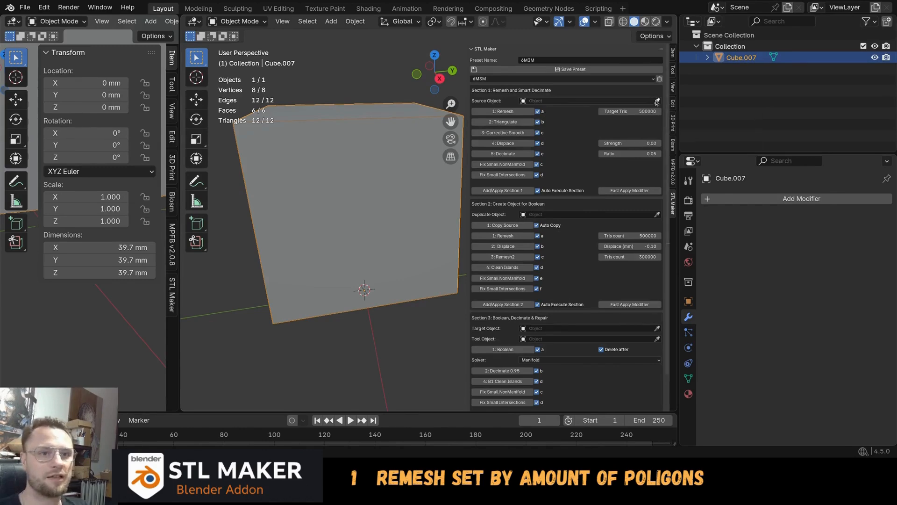
pyautogui.click(657, 101)
pyautogui.click(368, 150)
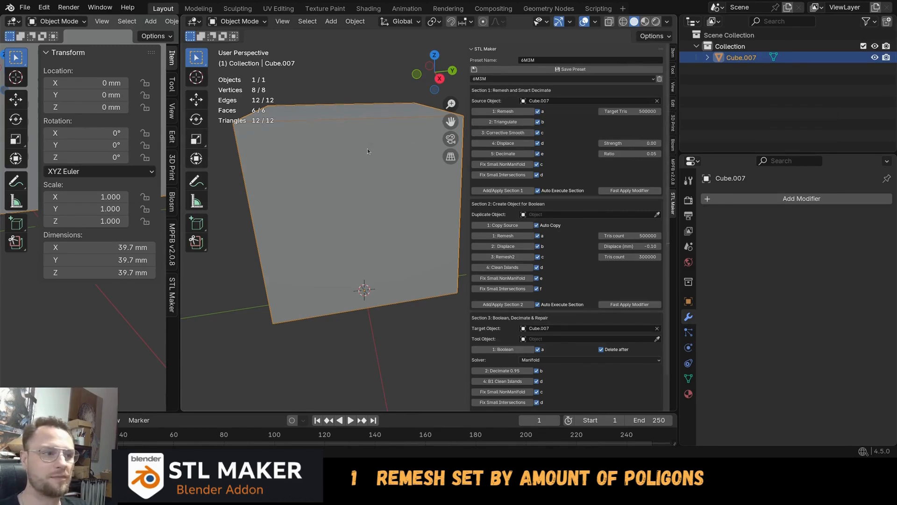
pyautogui.click(511, 113)
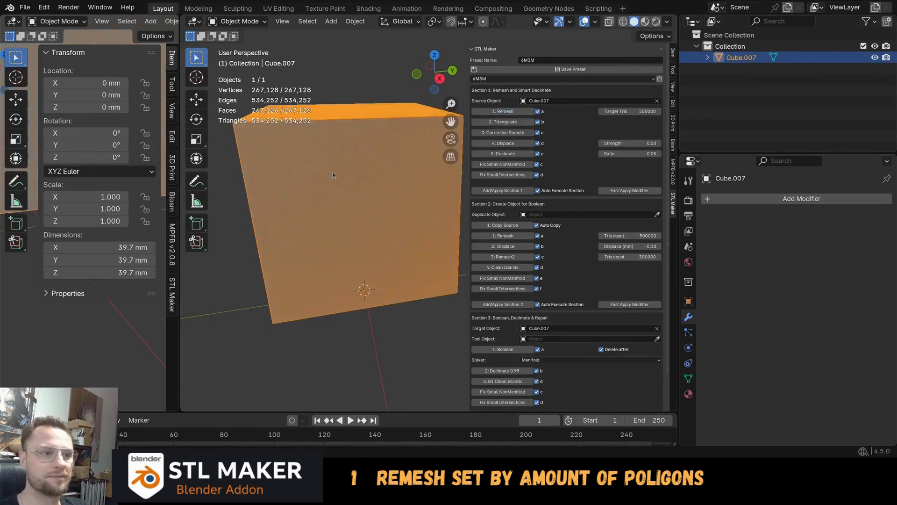
# Scale the remeshed cube down uniformly to about 7.17 mm per side.
pyautogui.keyDown('shift'); pyautogui.moveTo(332, 176); pyautogui.dragTo(331, 204, button='middle'); pyautogui.keyUp('shift')
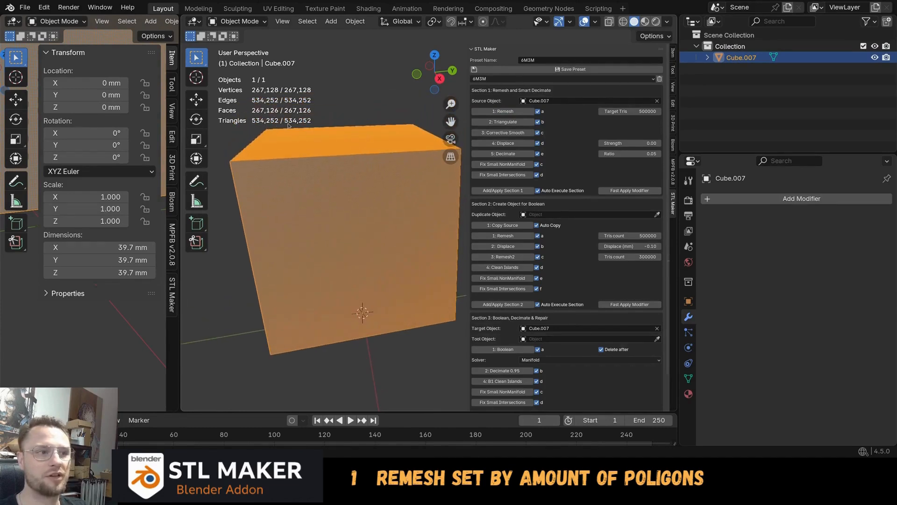
pyautogui.moveTo(400, 183); pyautogui.dragTo(428, 173, button='middle')
pyautogui.press('s')
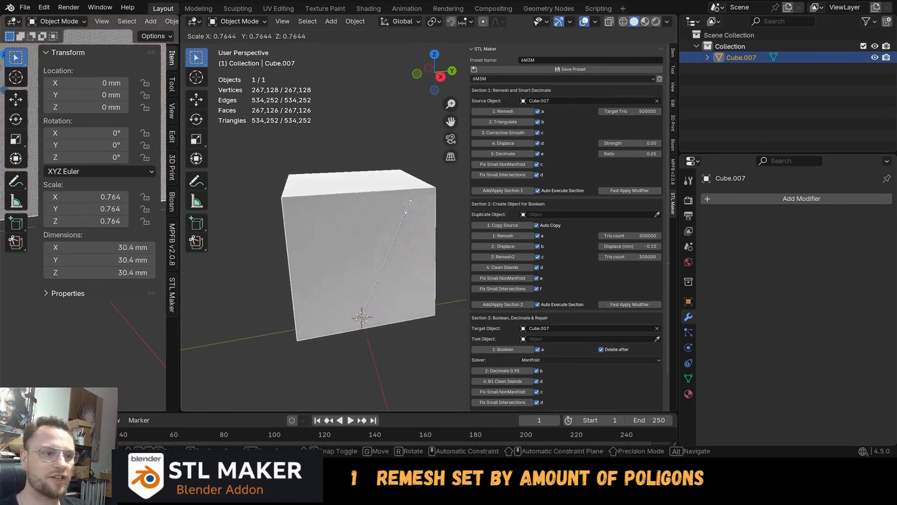
pyautogui.click(382, 298)
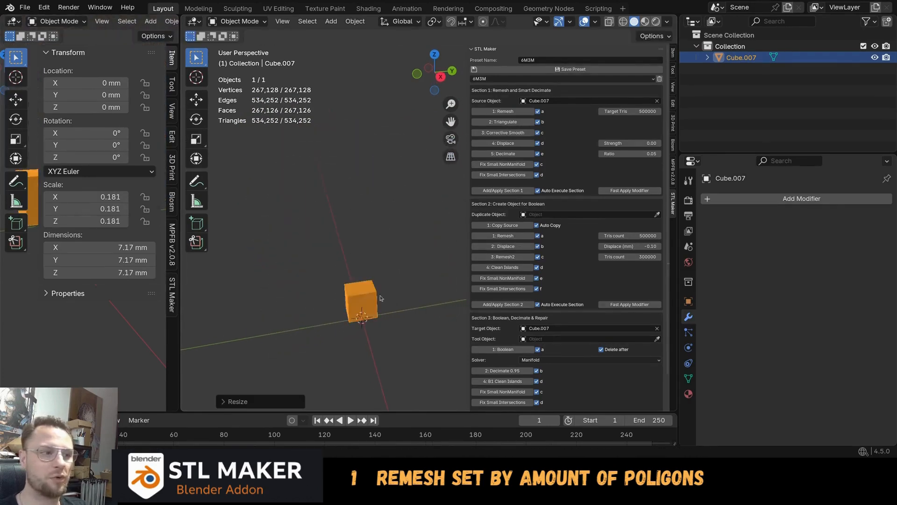
pyautogui.keyDown('shift'); pyautogui.moveTo(382, 298); pyautogui.dragTo(372, 188, button='middle'); pyautogui.keyUp('shift')
pyautogui.scroll(2, 372, 188)
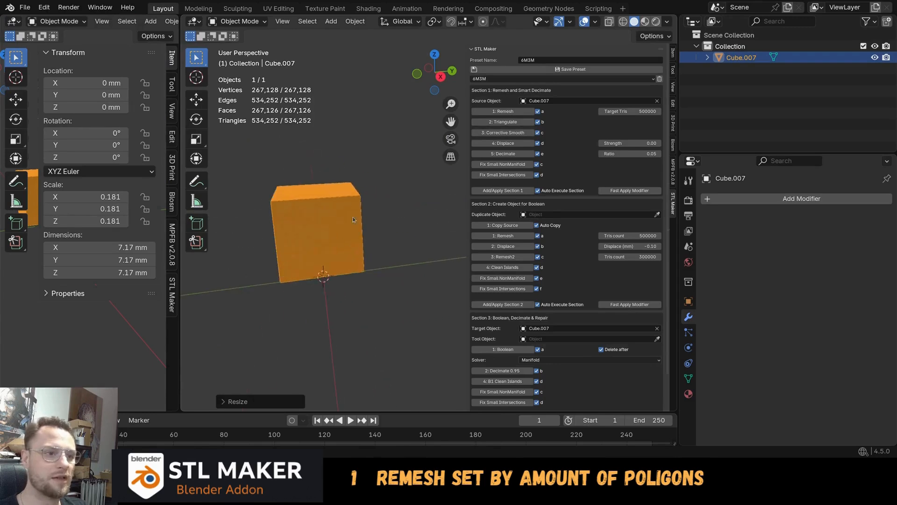
# Apply the scale of the scaled-down cube so its scale factors reset to 1.
pyautogui.hotkey('ctrl', 'a')
pyautogui.click(341, 208)
pyautogui.keyDown('shift'); pyautogui.moveTo(351, 212); pyautogui.dragTo(422, 218, button='middle'); pyautogui.keyUp('shift')
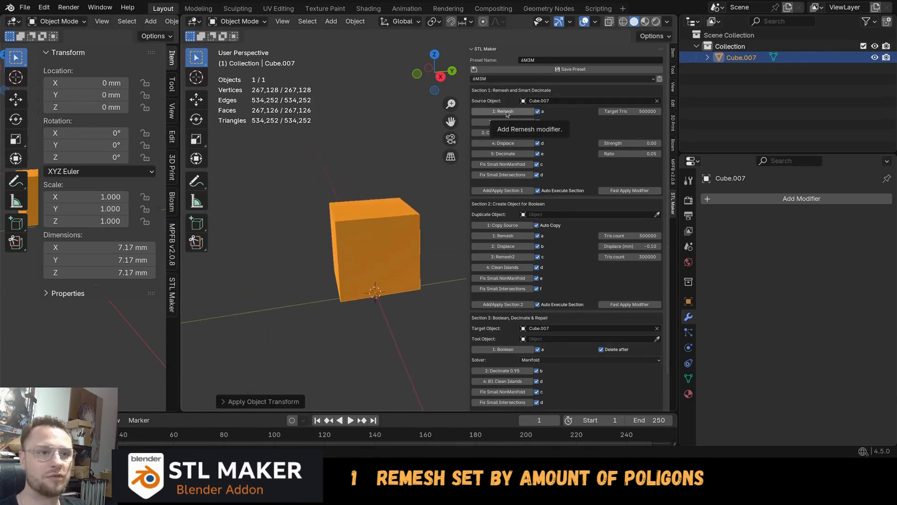
# Disable automatic execution for the Section 1 Remesh and add it to the cube as an unapplied modifier.
pyautogui.click(506, 113)
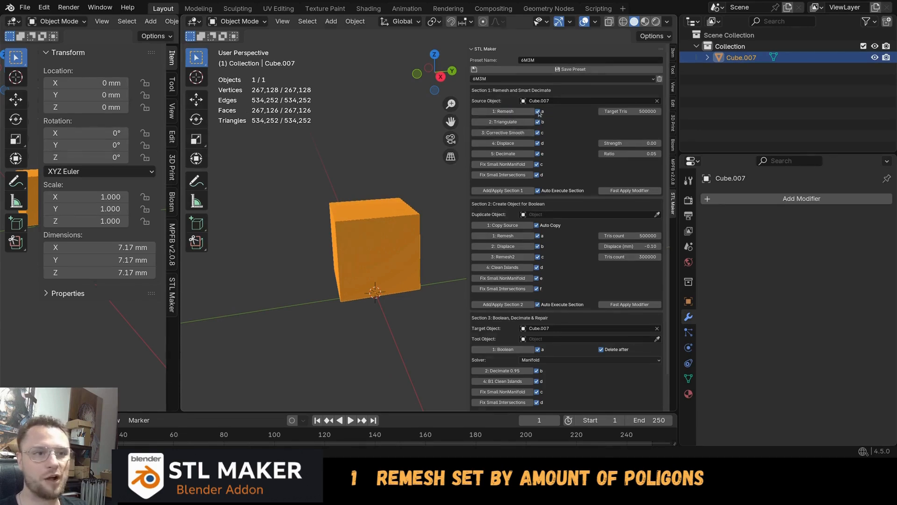
pyautogui.click(538, 112)
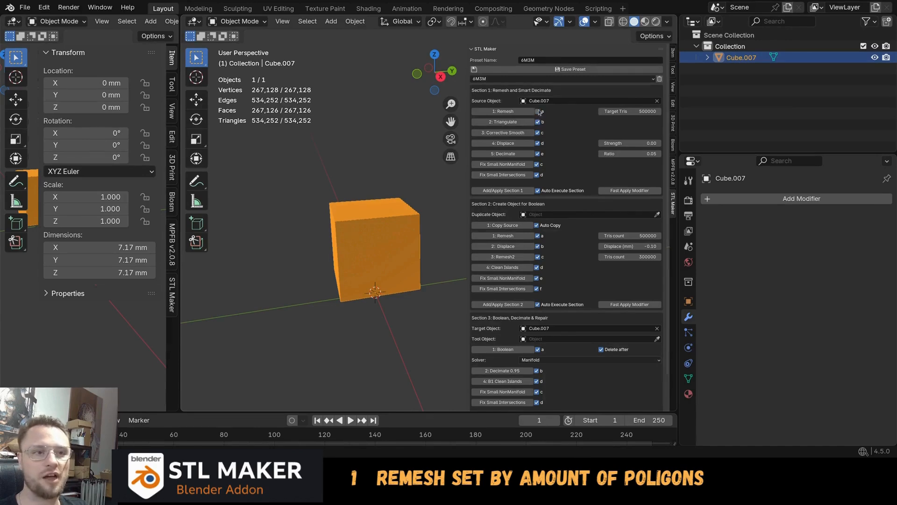
pyautogui.click(510, 113)
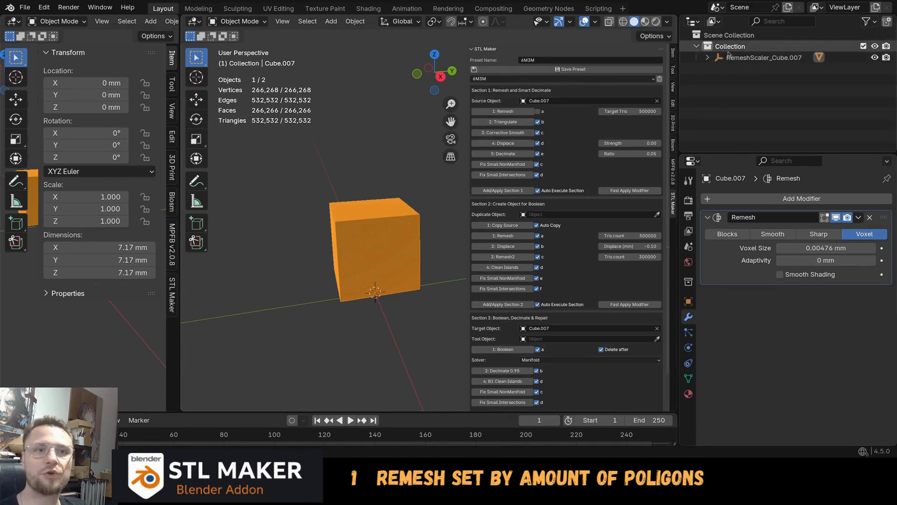
# Expand the RemeshScaler parent in the scene hierarchy and apply the cube's Remesh with Fast Apply Modifier.
pyautogui.click(707, 57)
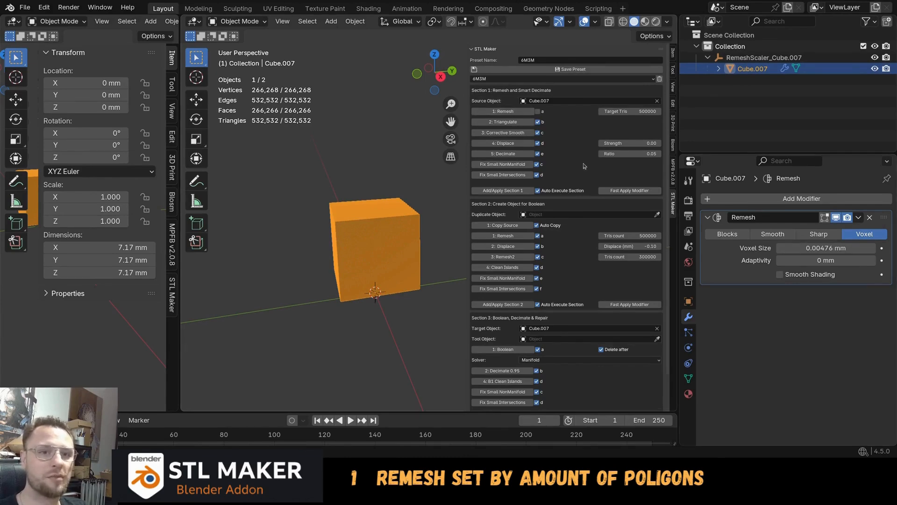
pyautogui.click(859, 217)
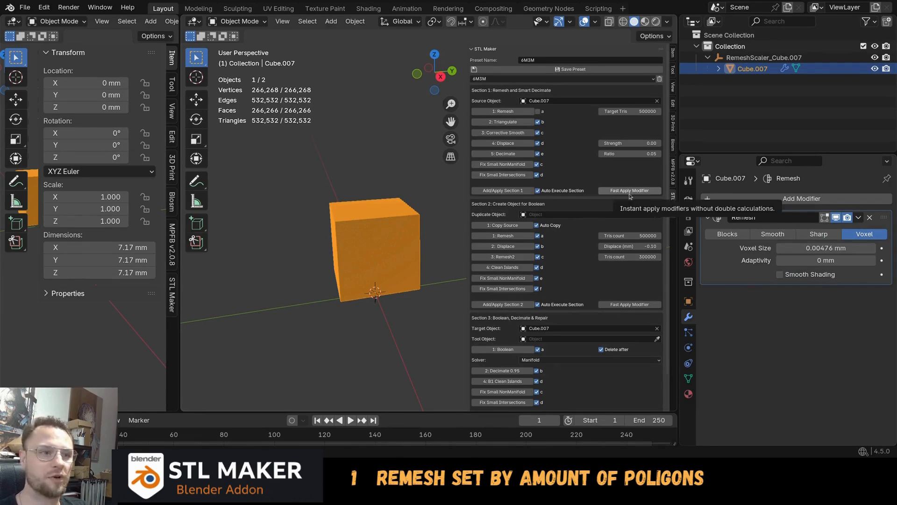
pyautogui.click(631, 191)
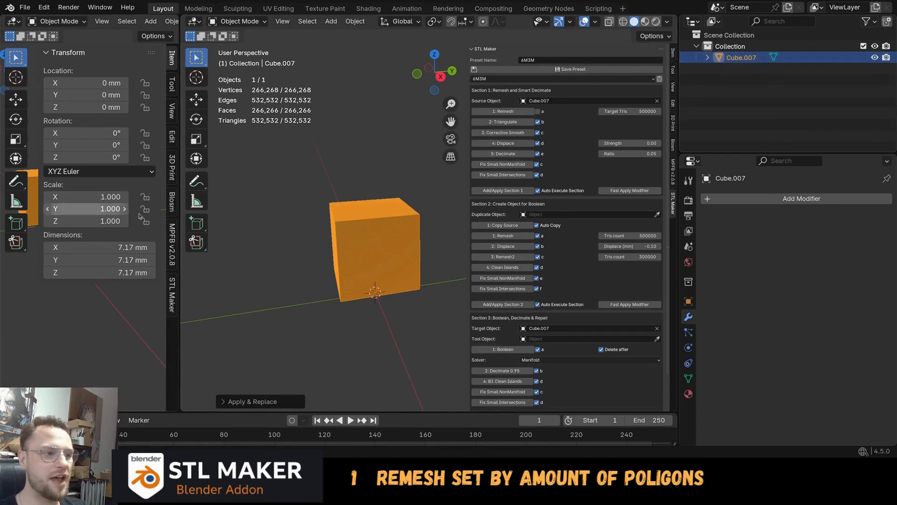
# Scale the remeshed cube up uniformly to about 21.8 mm per side.
pyautogui.moveTo(391, 227); pyautogui.dragTo(360, 239, button='middle')
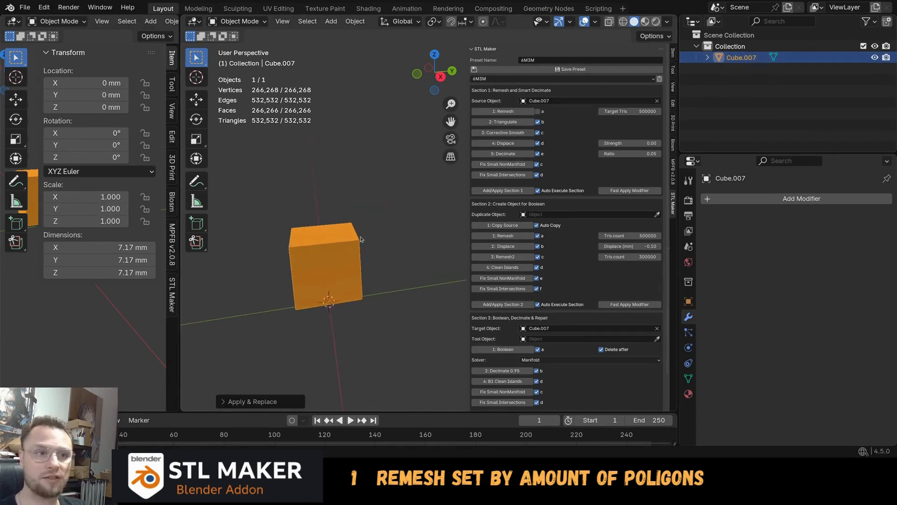
pyautogui.scroll(-2, 361, 239)
pyautogui.press('s')
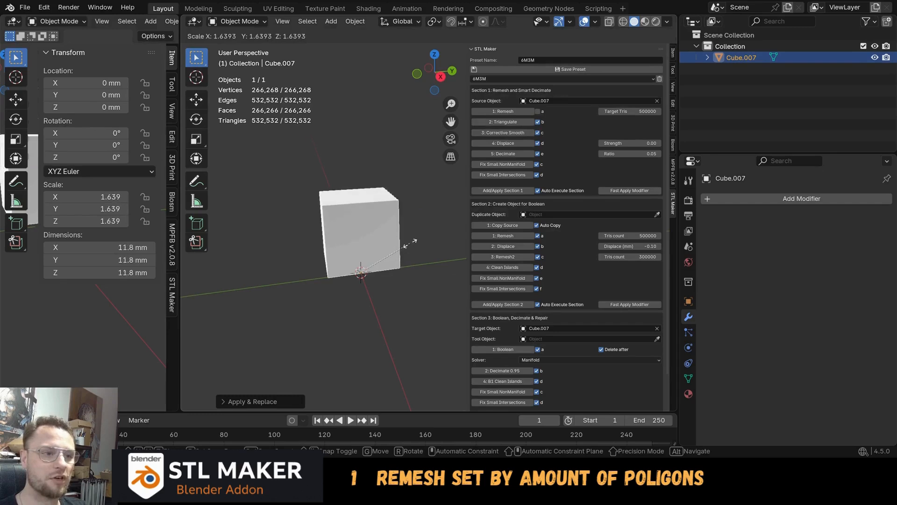
pyautogui.click(441, 194)
pyautogui.keyDown('shift'); pyautogui.moveTo(406, 198); pyautogui.dragTo(399, 229, button='middle'); pyautogui.keyUp('shift')
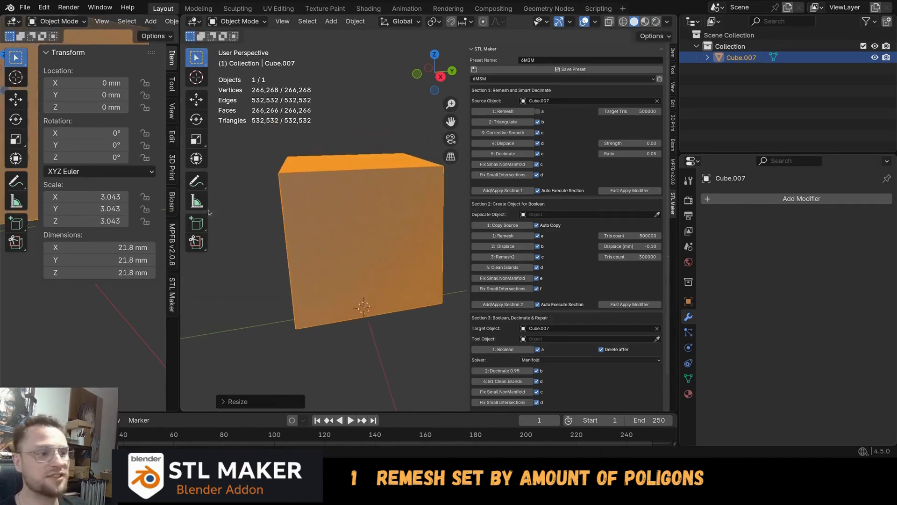
pyautogui.scroll(2, 392, 213)
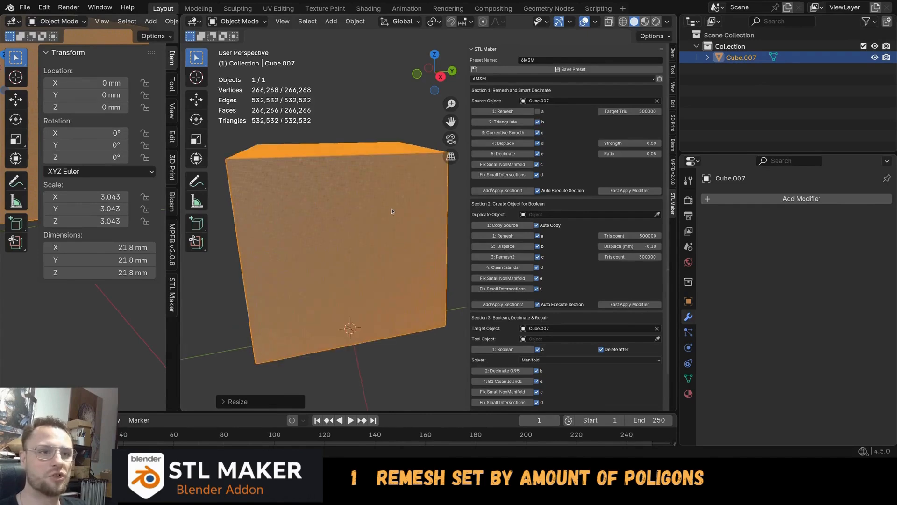
# Add the Section 1 Remesh to the 21.8 mm cube and apply it with Fast Apply Modifier.
pyautogui.click(513, 113)
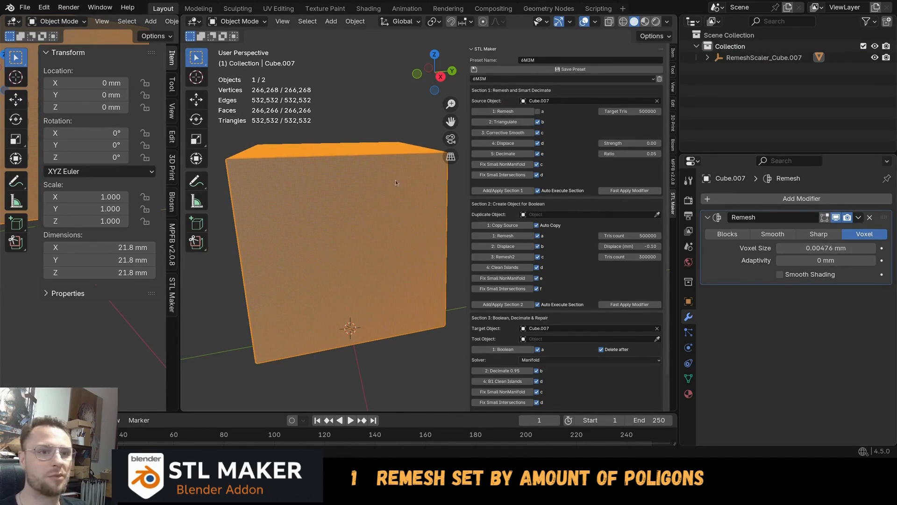
pyautogui.click(602, 191)
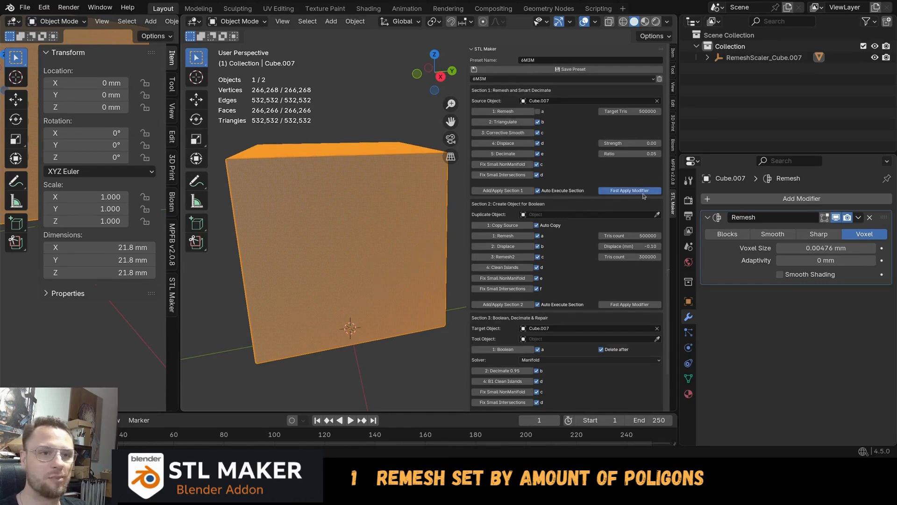
# Scale the cube up uniformly to about 49.9 mm per side and apply its scale.
pyautogui.scroll(-2, 420, 246)
pyautogui.press('s')
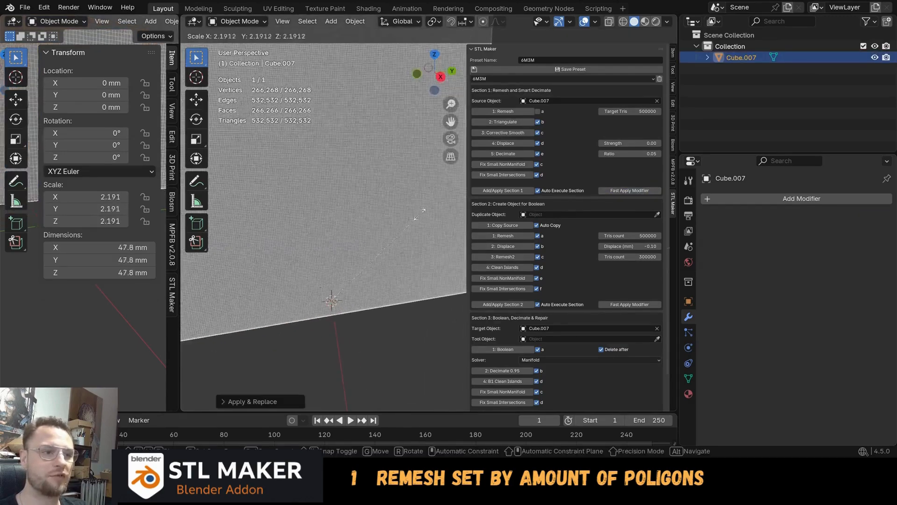
pyautogui.click(441, 218)
pyautogui.hotkey('ctrl', 'a')
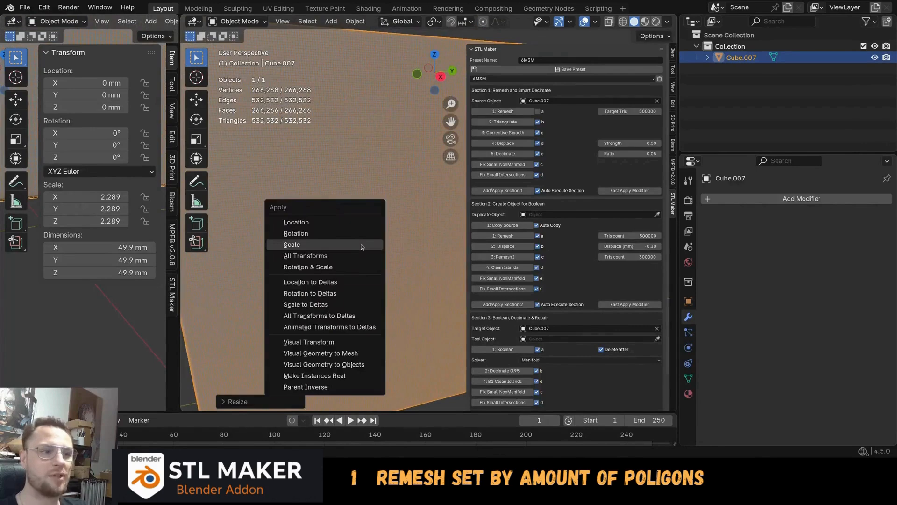
pyautogui.click(361, 245)
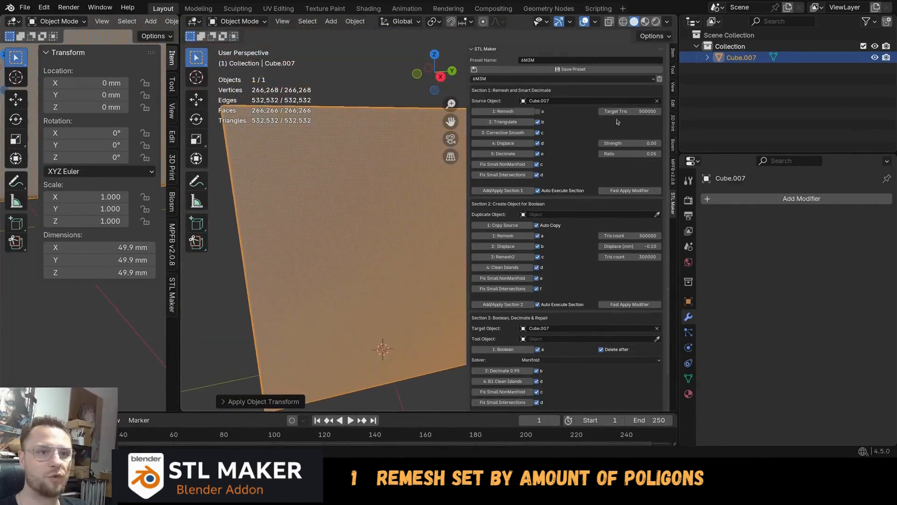
# Set the Section 1 target triangle count to 50000 and add the Remesh to the cube.
pyautogui.click(631, 111)
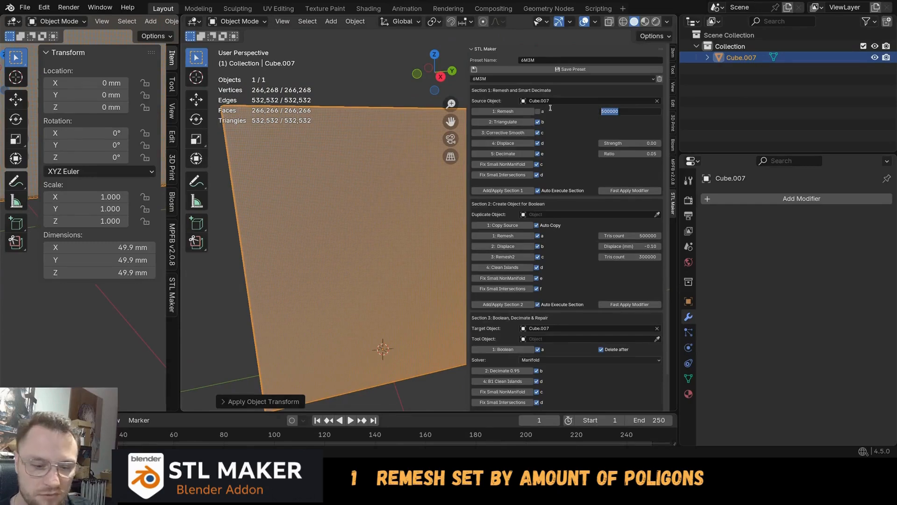
pyautogui.write('50000')
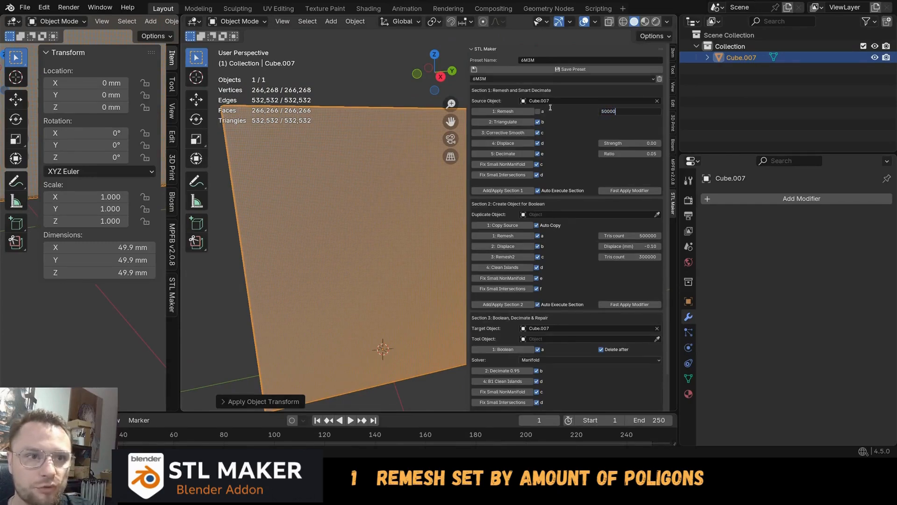
pyautogui.press('Return')
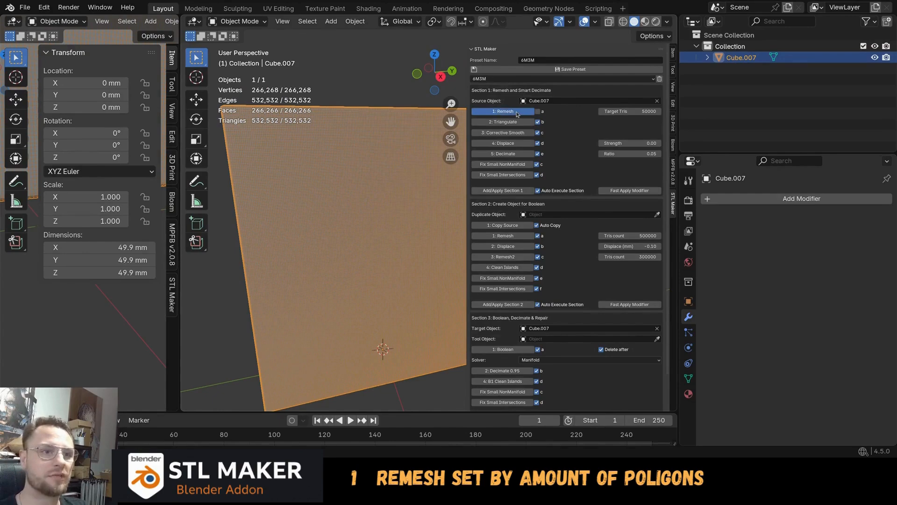
pyautogui.click(517, 113)
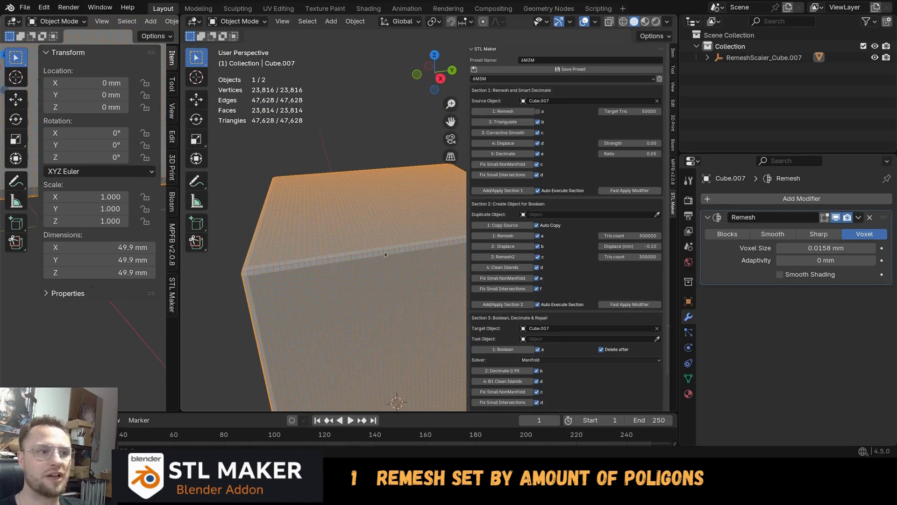
# Inspect the coarser mesh on the enlarged cube and apply its Remesh with Fast Apply Modifier.
pyautogui.keyDown('shift'); pyautogui.moveTo(385, 251); pyautogui.dragTo(377, 217, button='middle'); pyautogui.keyUp('shift')
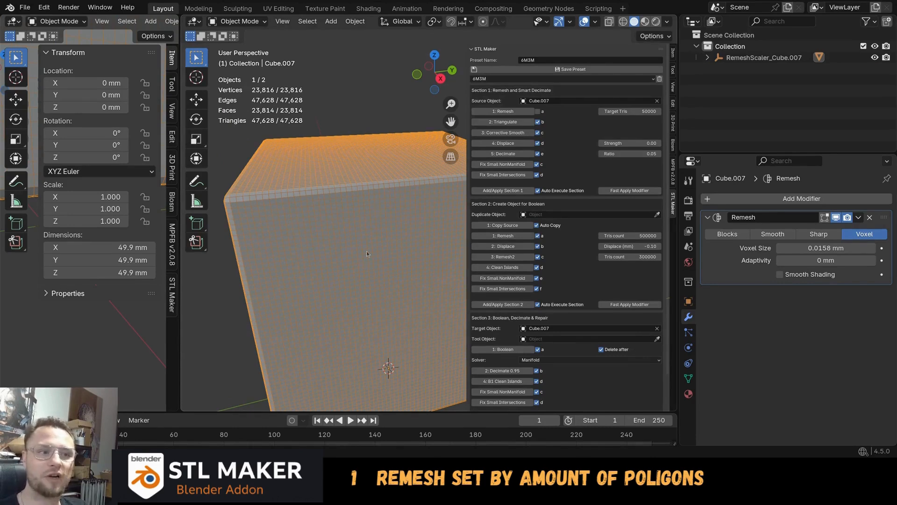
pyautogui.moveTo(368, 251); pyautogui.dragTo(366, 245, button='middle')
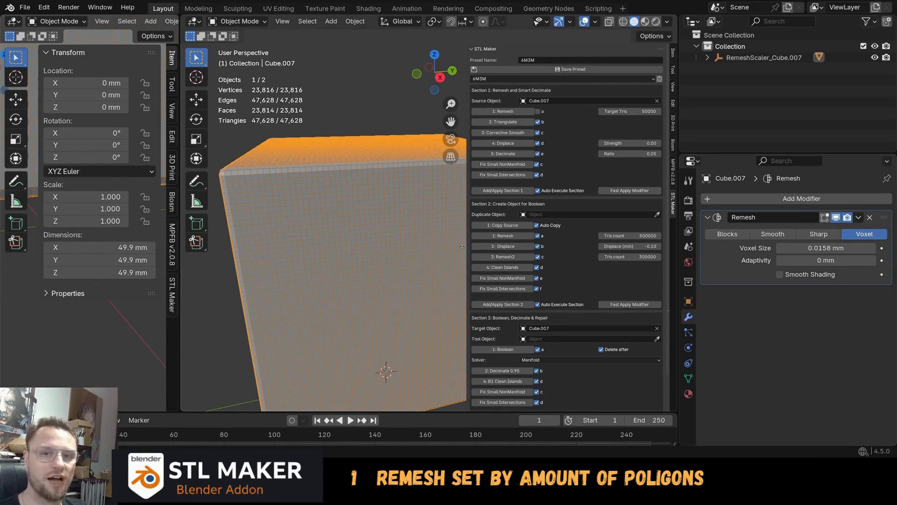
pyautogui.moveTo(444, 215); pyautogui.dragTo(414, 226, button='middle')
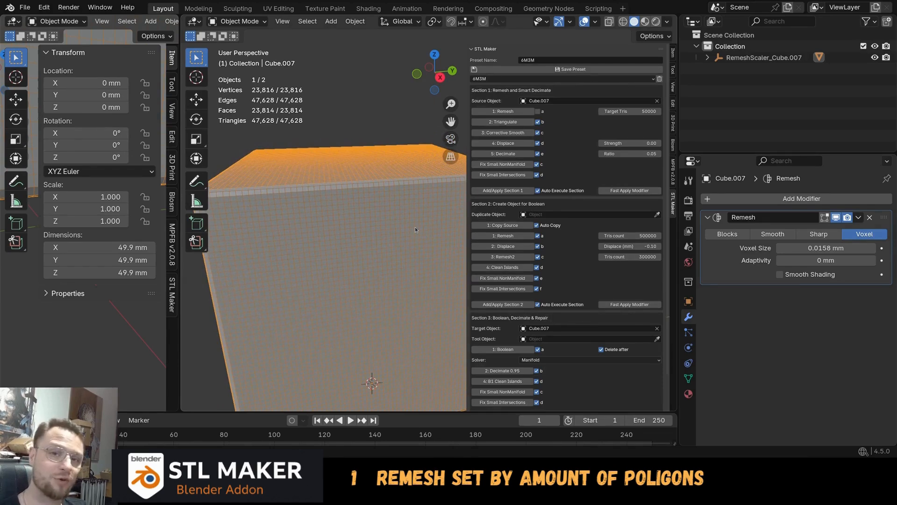
pyautogui.click(636, 192)
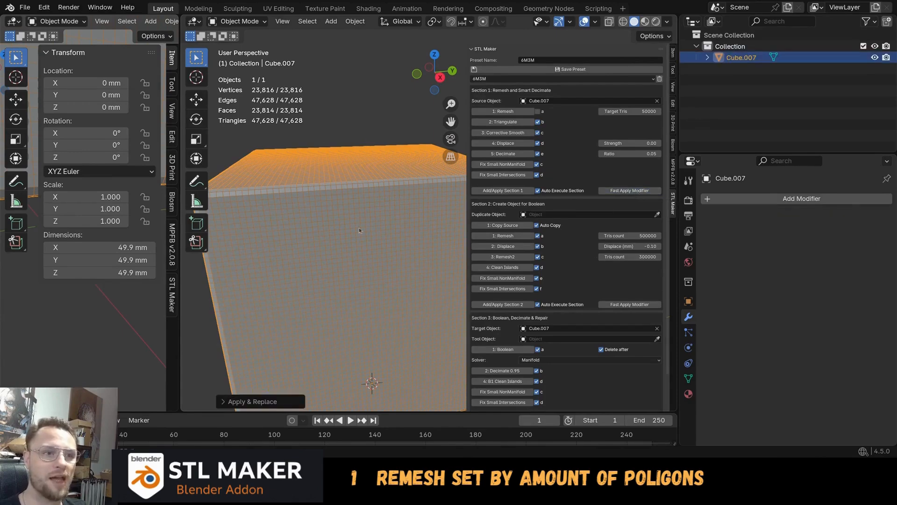
pyautogui.moveTo(359, 228)
pyautogui.mouseDown(button='middle')
pyautogui.moveTo(346, 220)
pyautogui.moveTo(350, 229)
pyautogui.mouseUp(button='middle')
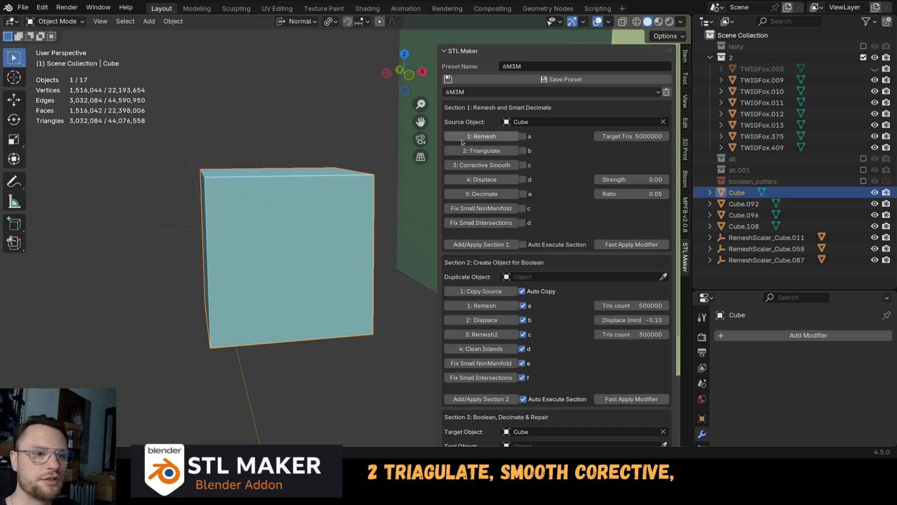
# Add the Section 1 Triangulate modifier to Cube and enable the wireframe overlay to view its triangles.
pyautogui.click(483, 151)
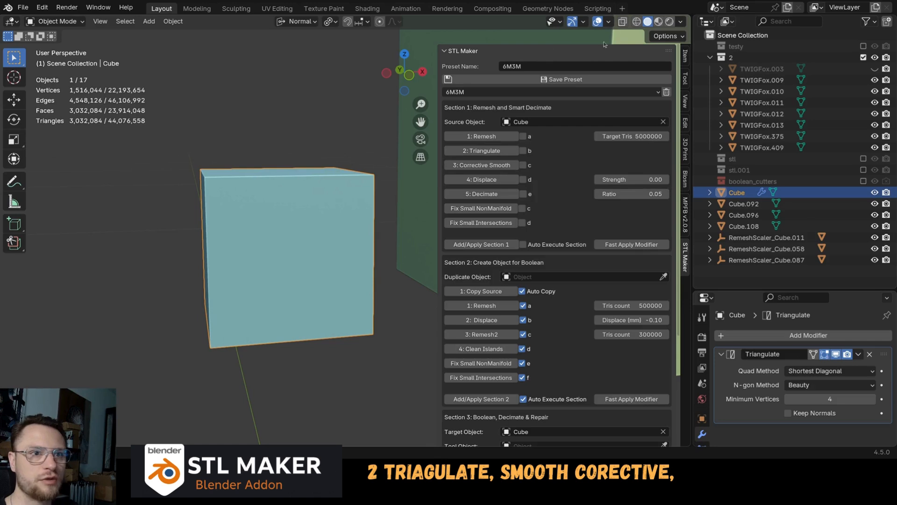
pyautogui.click(609, 22)
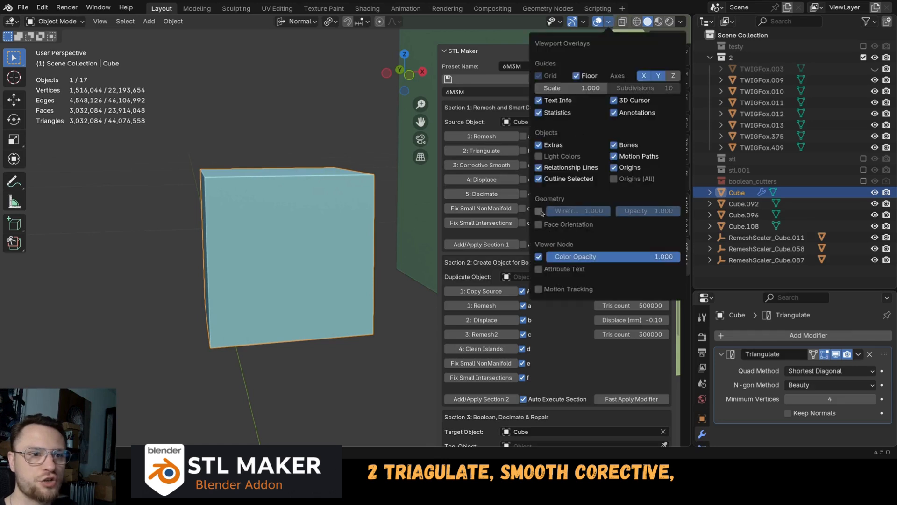
pyautogui.click(539, 224)
pyautogui.scroll(10, 410, 229)
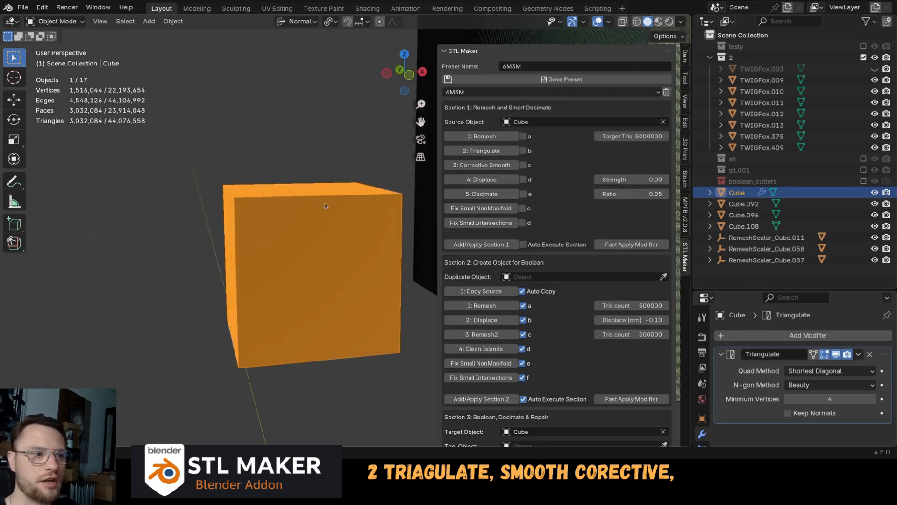
pyautogui.scroll(-3, 326, 213)
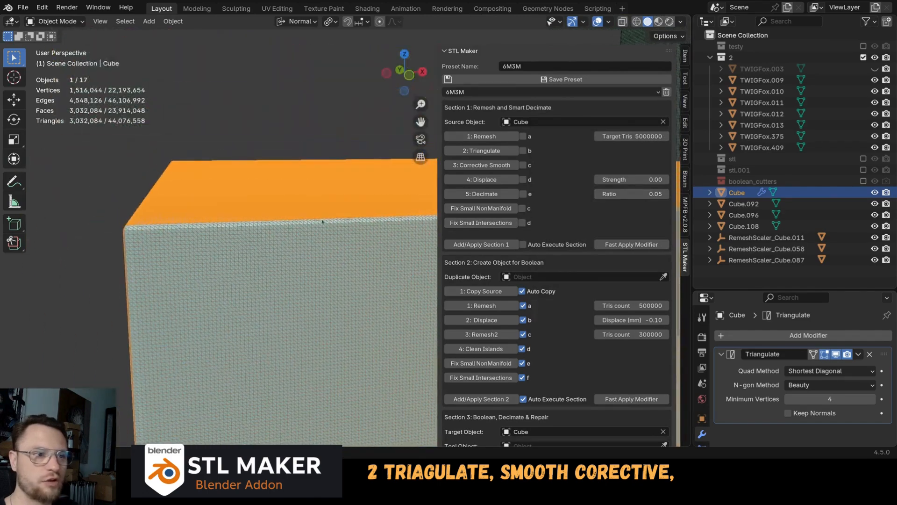
# Add the Section 1 Corrective Smooth and Displace modifiers to Cube, enlarging the modifier properties area.
pyautogui.click(488, 166)
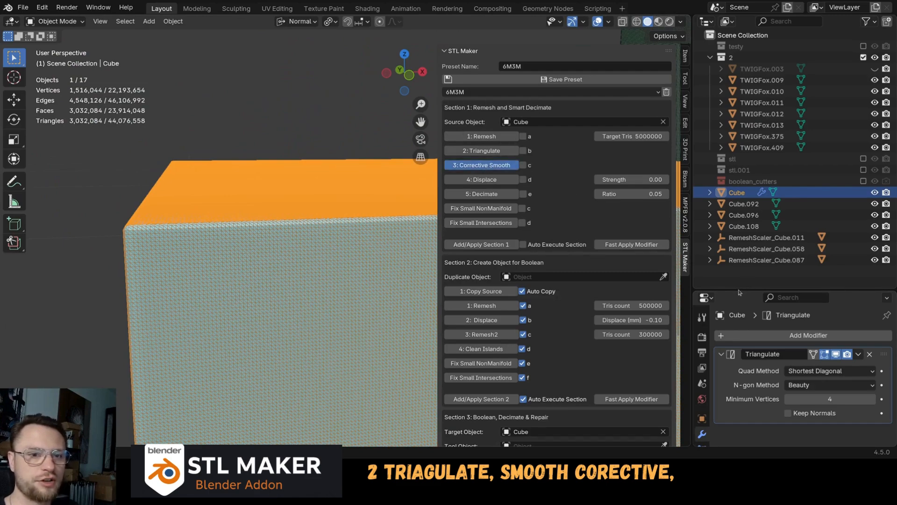
pyautogui.moveTo(741, 290); pyautogui.dragTo(741, 96)
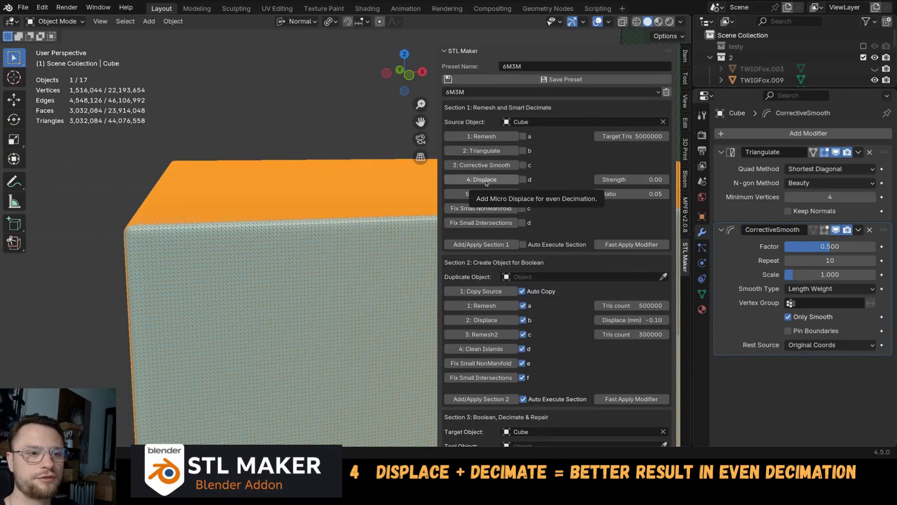
pyautogui.click(492, 181)
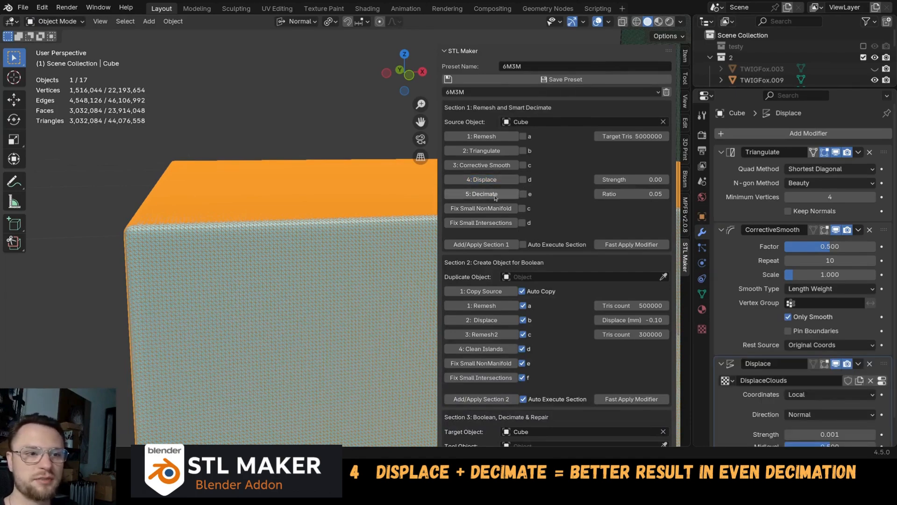
# Collapse the Triangulate and CorrectiveSmooth modifier settings and add the Section 1 Decimate with a ratio of 0.05.
pyautogui.click(721, 153)
pyautogui.click(721, 167)
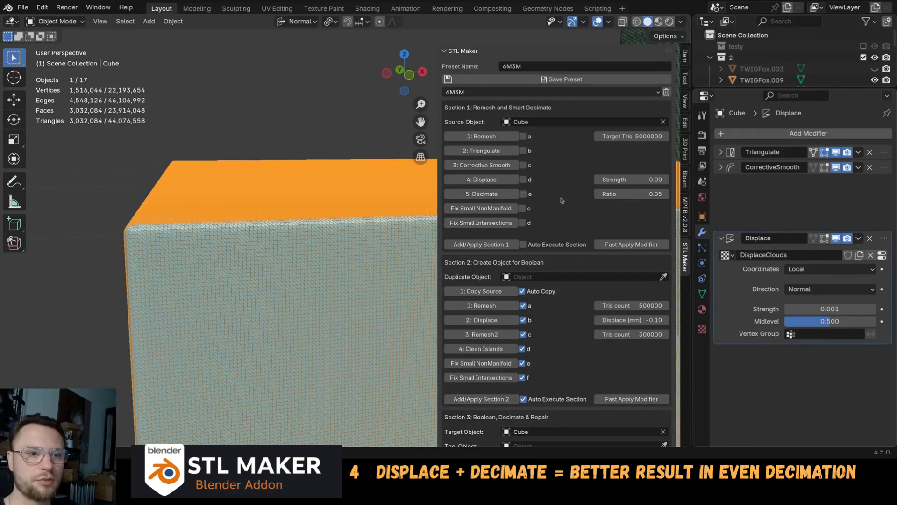
pyautogui.click(488, 194)
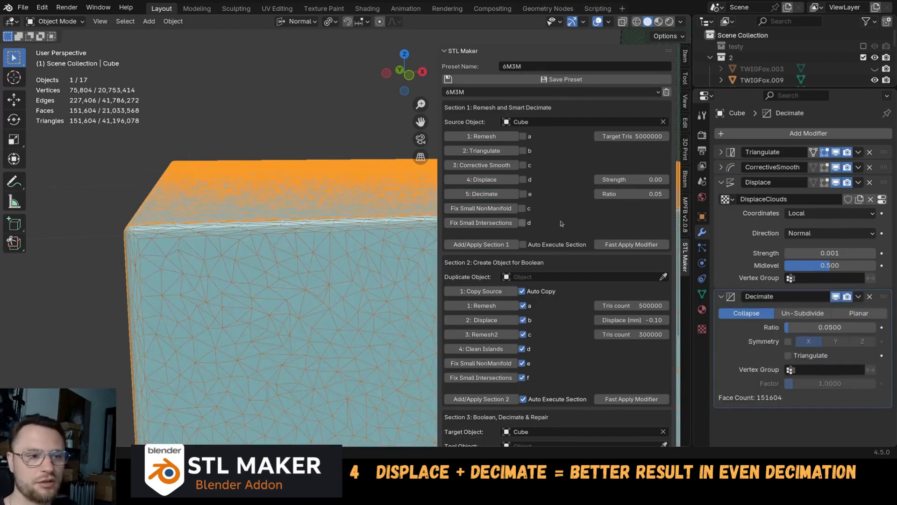
pyautogui.moveTo(290, 262); pyautogui.dragTo(330, 222, button='middle')
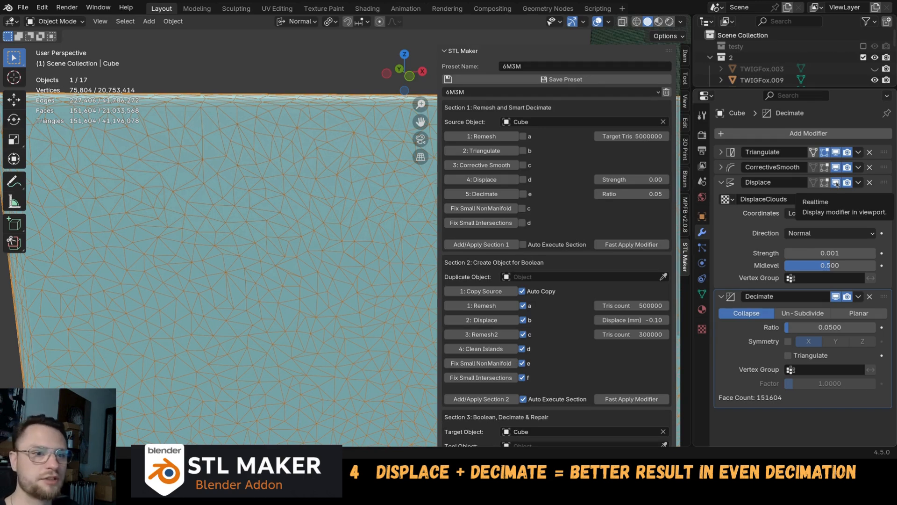
# Hide the Displace modifier in the viewport and examine how the decimated triangles are distributed across the cube's faces.
pyautogui.click(836, 183)
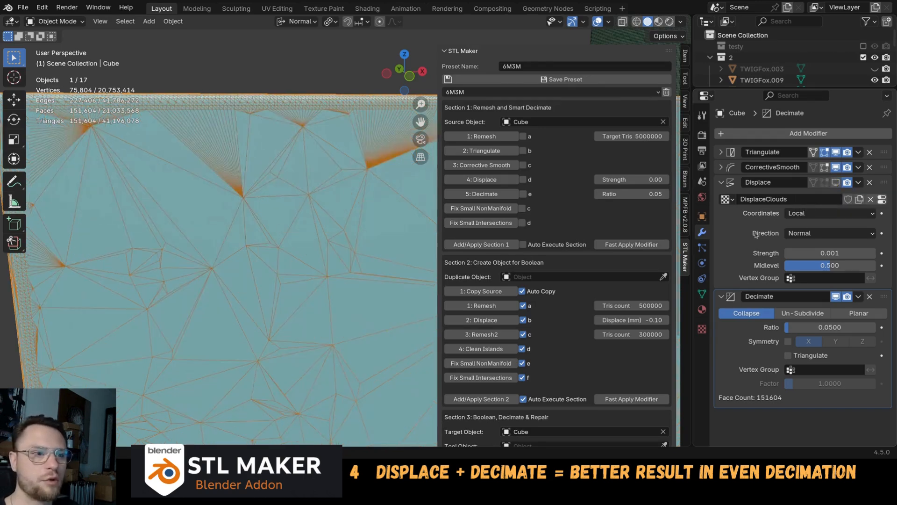
pyautogui.scroll(-5, 355, 240)
pyautogui.scroll(6, 327, 205)
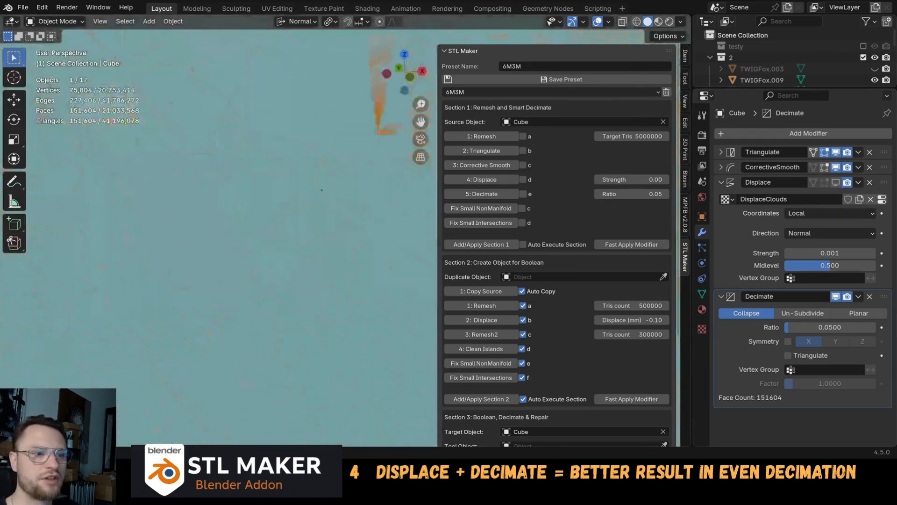
pyautogui.scroll(-3, 321, 194)
pyautogui.moveTo(344, 195); pyautogui.dragTo(361, 221, button='middle')
pyautogui.scroll(1, 359, 223)
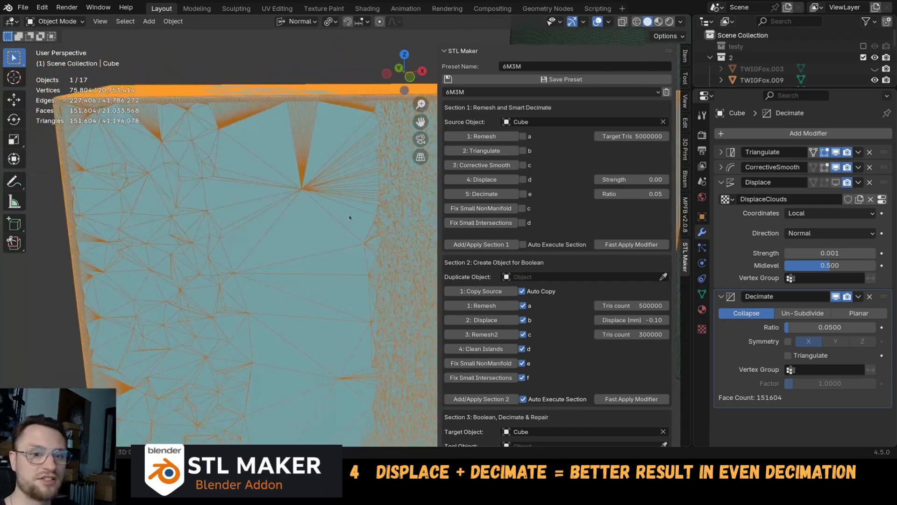
pyautogui.scroll(4, 344, 216)
pyautogui.scroll(-3, 352, 209)
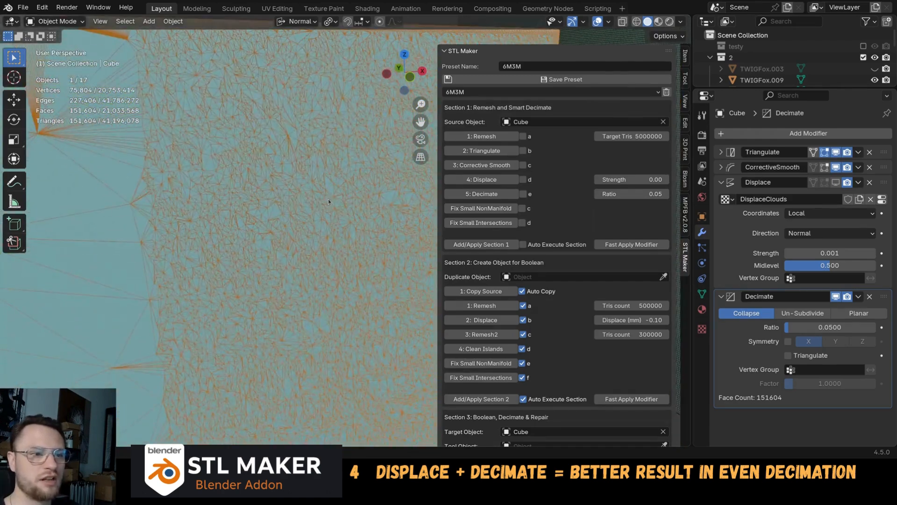
pyautogui.moveTo(280, 193); pyautogui.dragTo(367, 224, button='middle')
pyautogui.scroll(3, 364, 246)
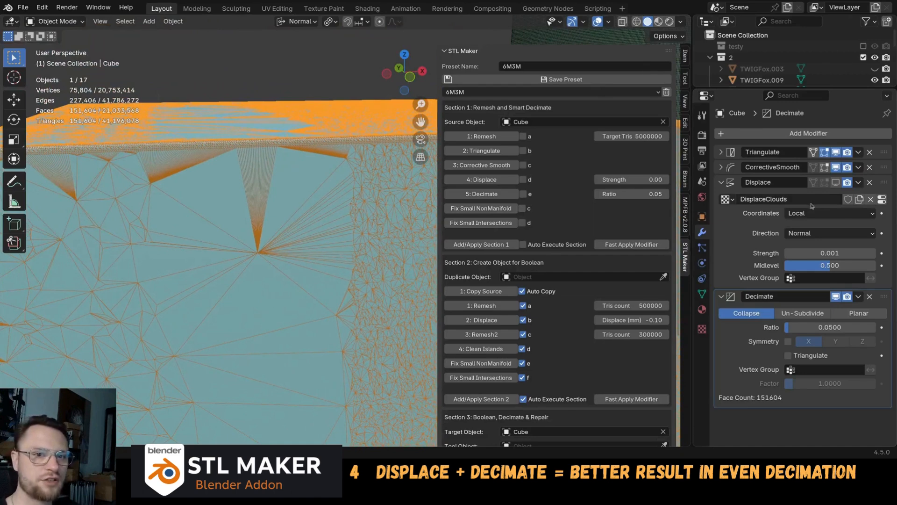
# Show the Displace modifier in the viewport again and apply all of Cube's modifiers with Section 1's Fast Apply Modifier.
pyautogui.click(488, 184)
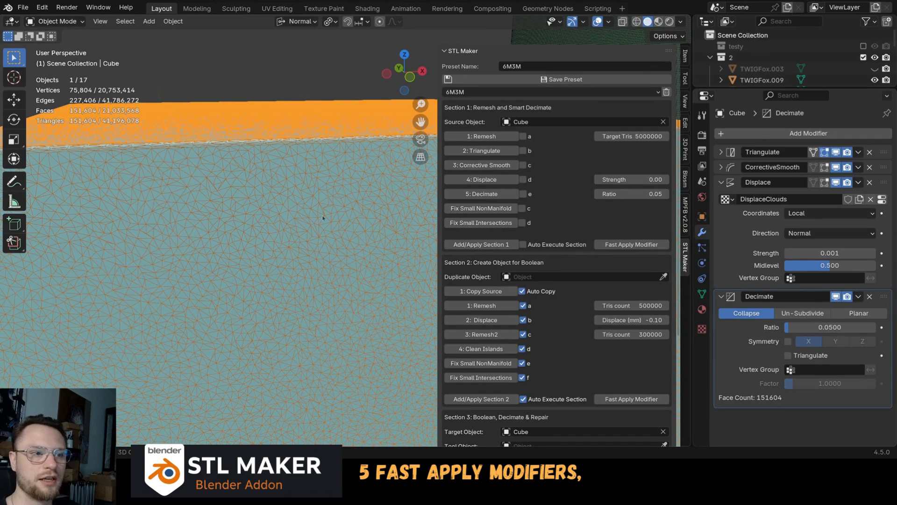
pyautogui.moveTo(313, 215); pyautogui.dragTo(326, 219, button='middle')
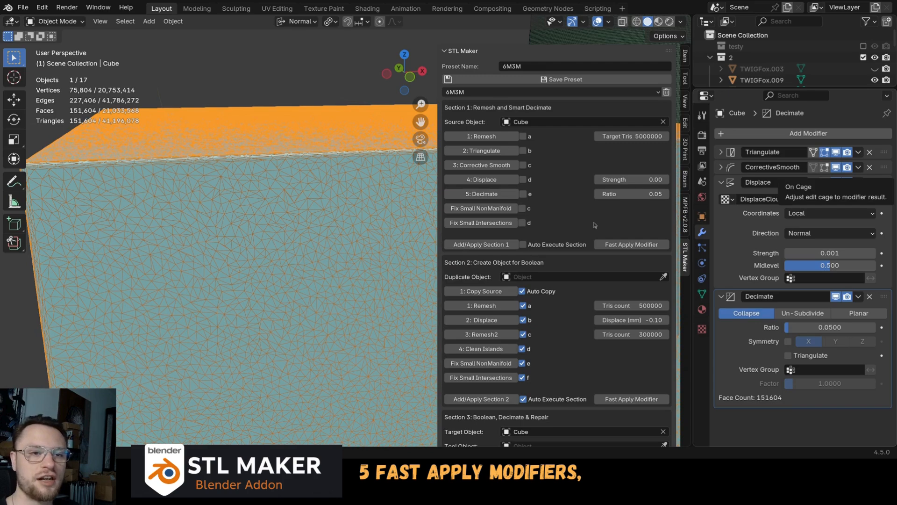
pyautogui.click(627, 246)
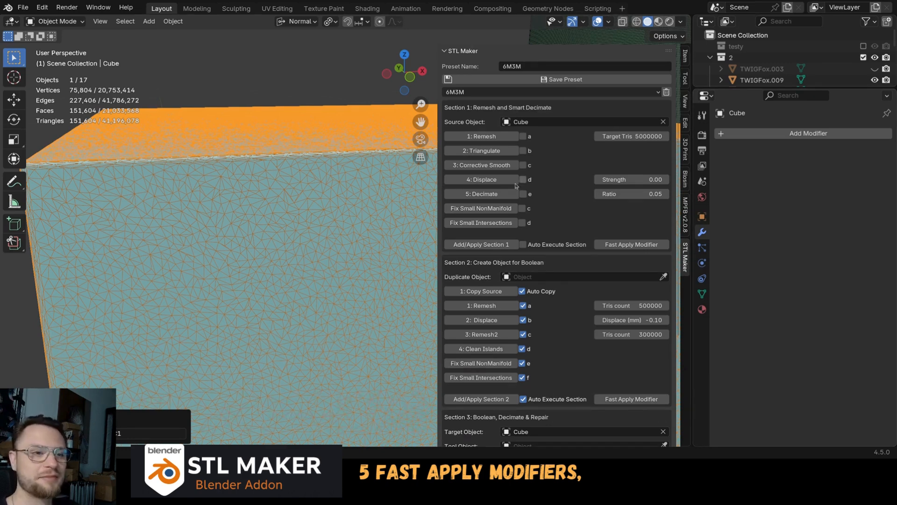
# Delete one triangle from the cube's side face in Edit Mode and fill the hole with Section 1's Fix Small NonManifold.
pyautogui.scroll(-2, 315, 193)
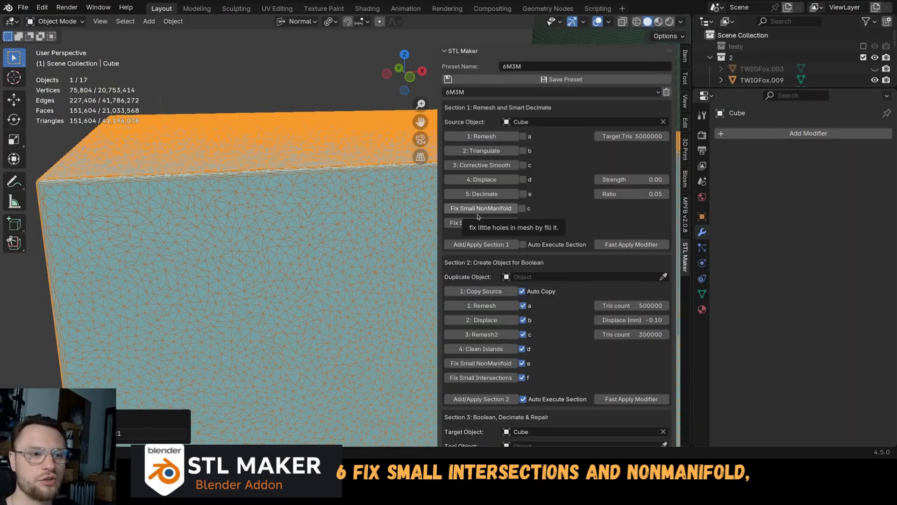
pyautogui.moveTo(279, 273); pyautogui.dragTo(298, 233, button='middle')
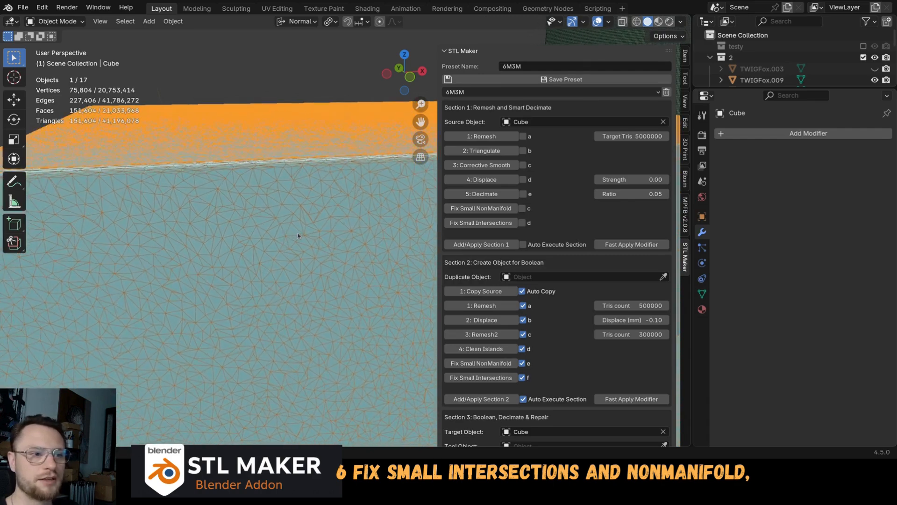
pyautogui.press('Tab')
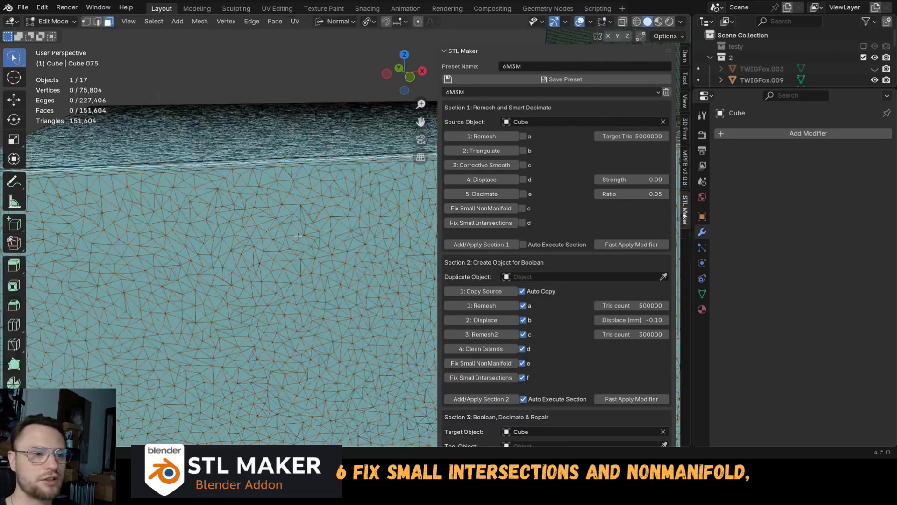
pyautogui.click(303, 232)
pyautogui.press('x')
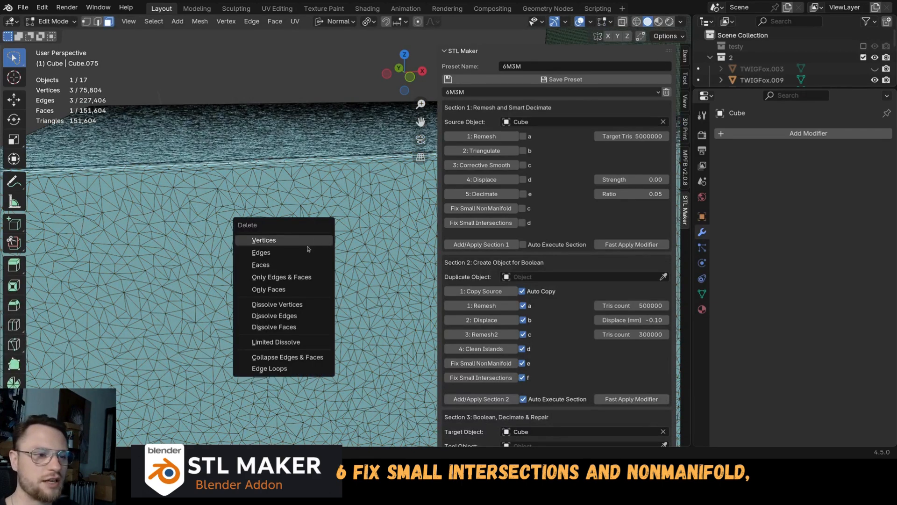
pyautogui.click(295, 266)
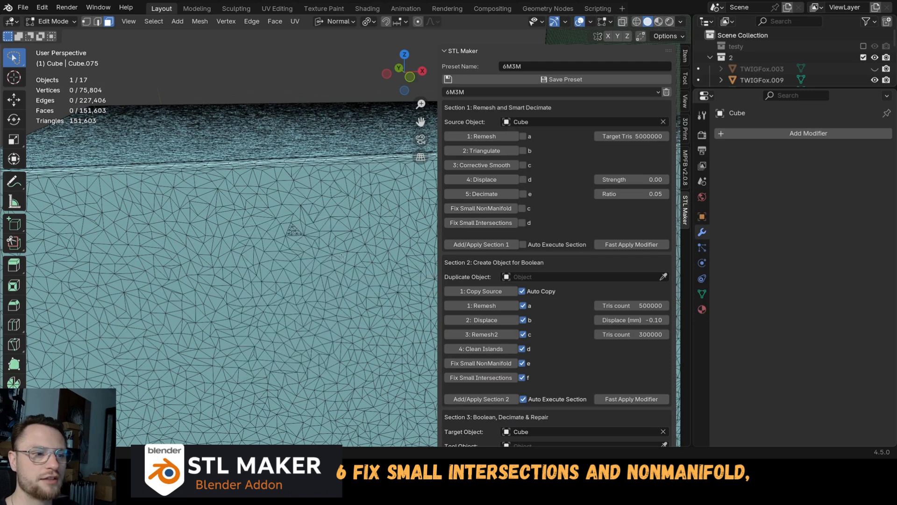
pyautogui.hotkey('ctrl', 'Tab')
pyautogui.click(280, 254)
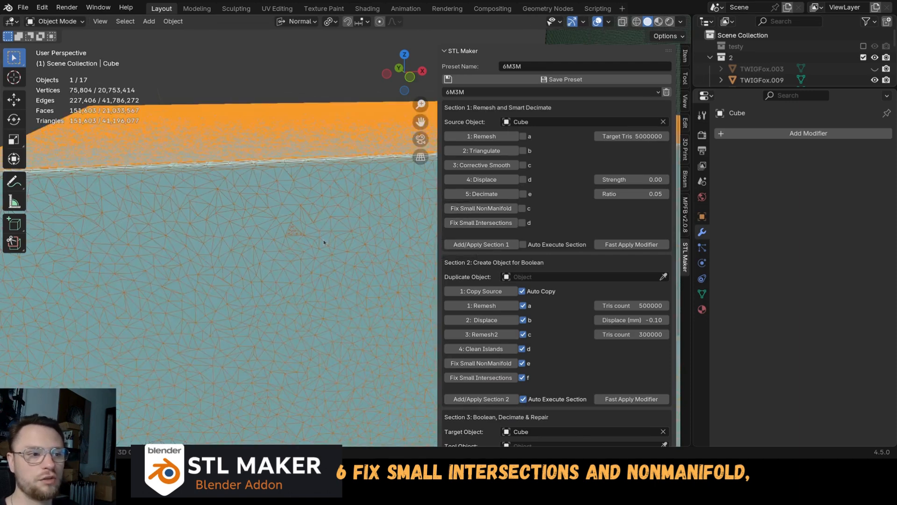
pyautogui.moveTo(323, 230); pyautogui.dragTo(321, 228, button='middle')
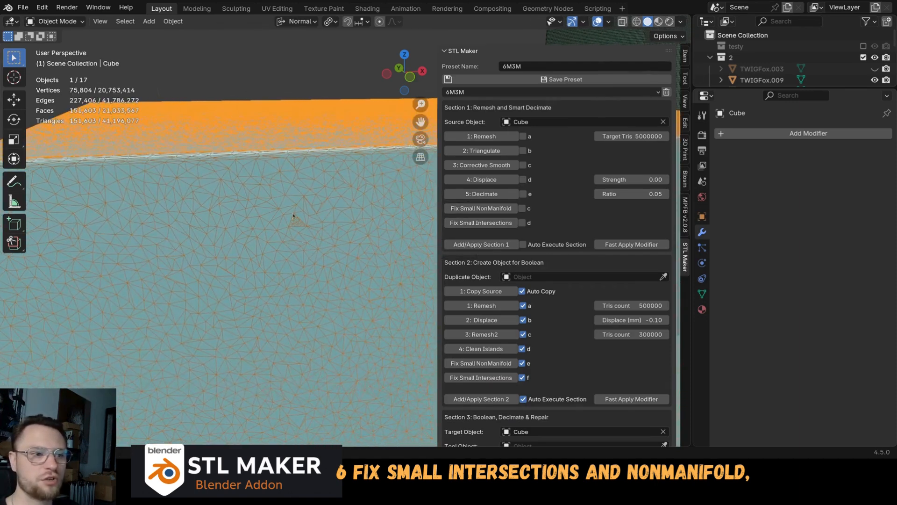
pyautogui.click(498, 209)
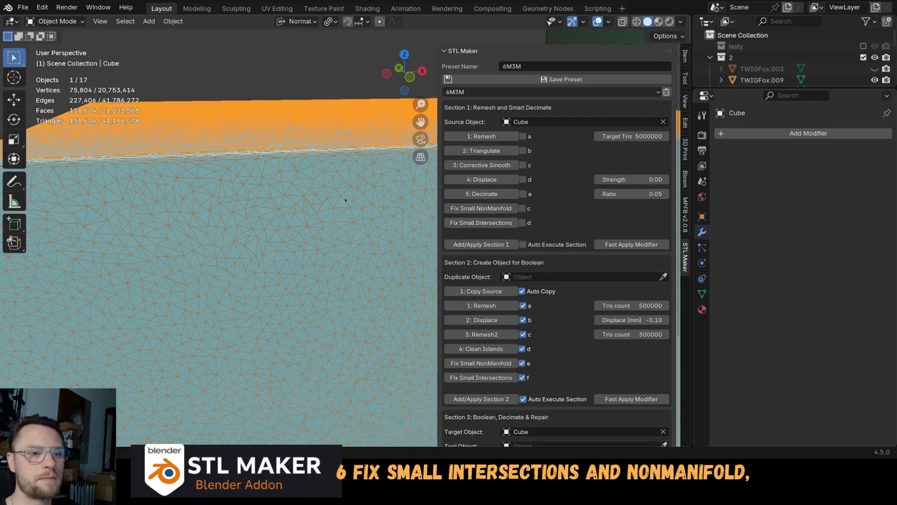
# In Edit Mode, extrude a vertex on the cube's upper edge three times to form a chain of loose edges.
pyautogui.press('Tab')
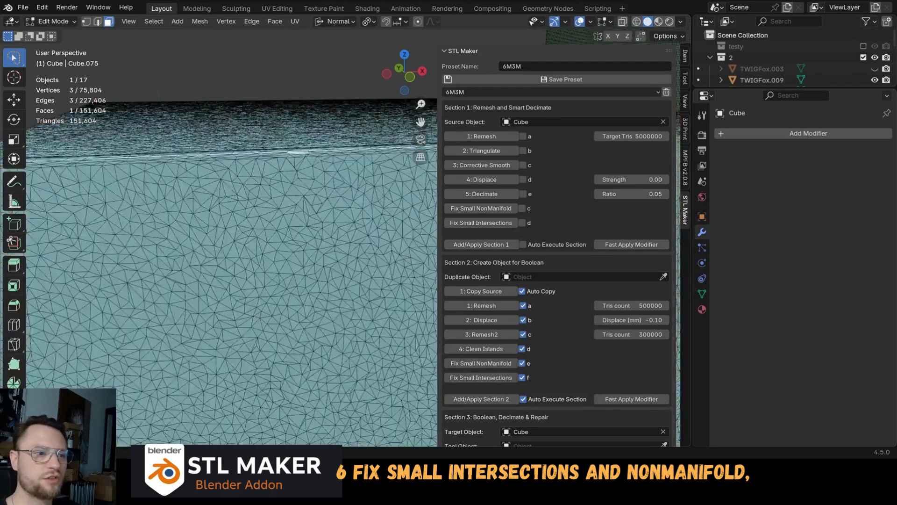
pyautogui.click(316, 157)
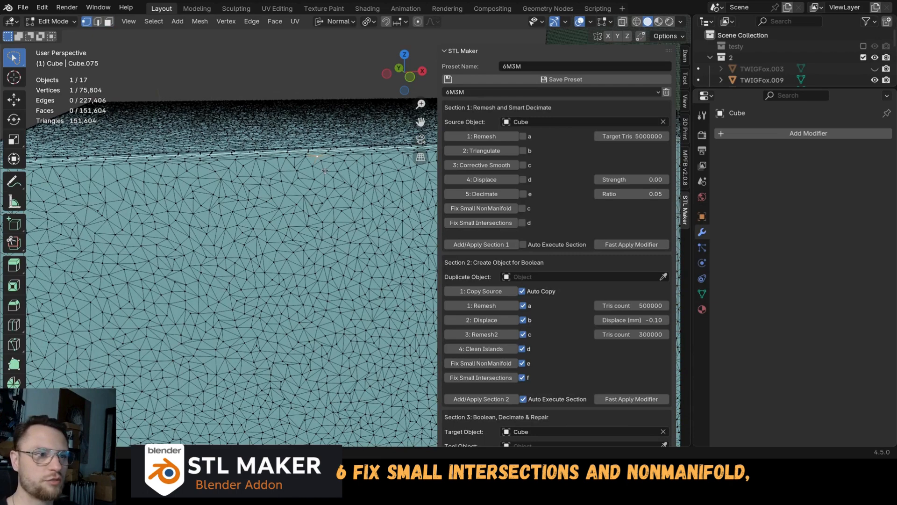
pyautogui.press('e')
pyautogui.click(308, 155)
pyautogui.press('e')
pyautogui.click(290, 138)
pyautogui.press('e')
pyautogui.click(272, 120)
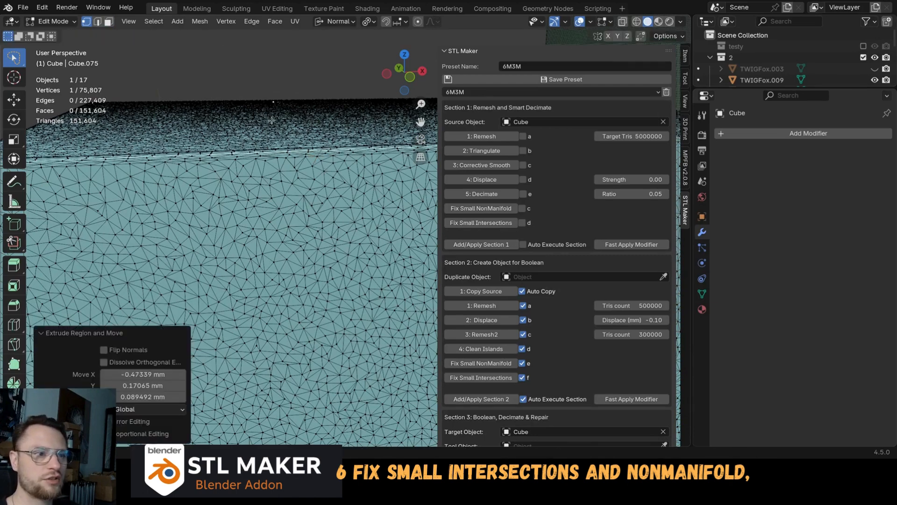
# Return to Object Mode and remove the loose edge chain with Section 1's Fix Small NonManifold.
pyautogui.press('Tab')
pyautogui.scroll(5, 344, 185)
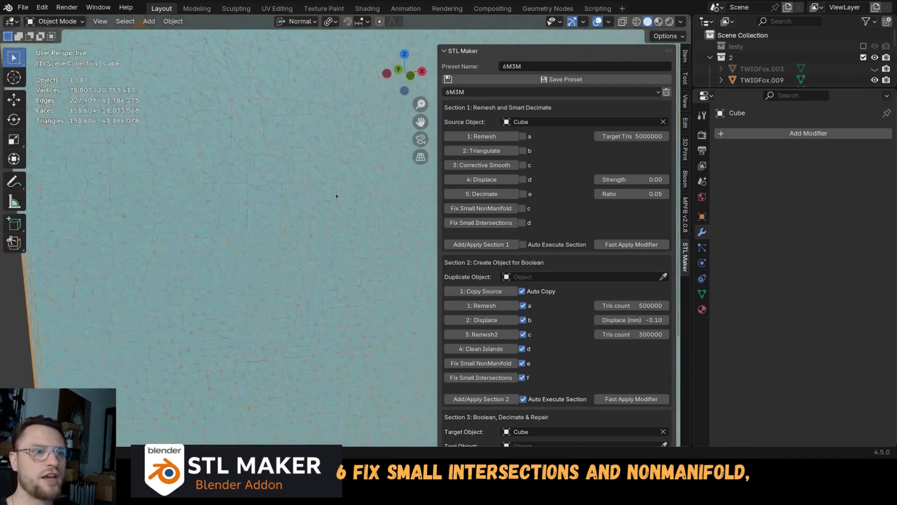
pyautogui.scroll(-4, 336, 196)
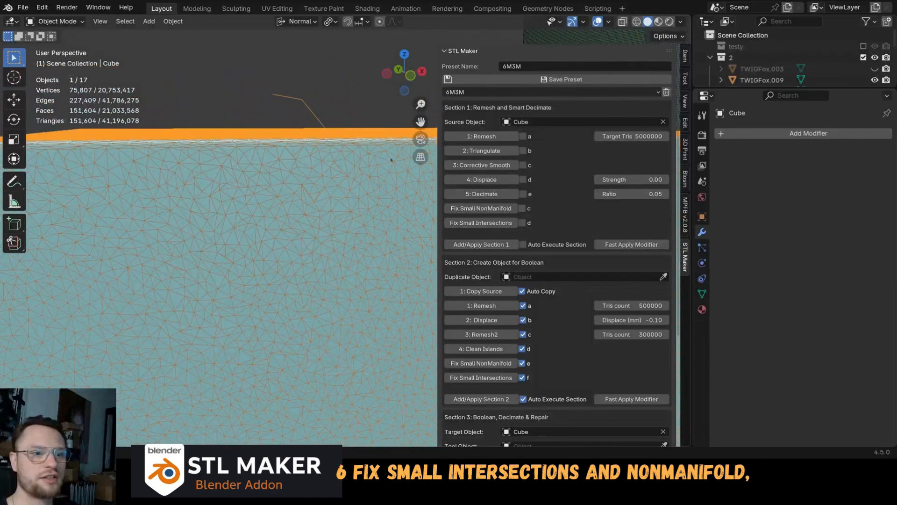
pyautogui.click(461, 209)
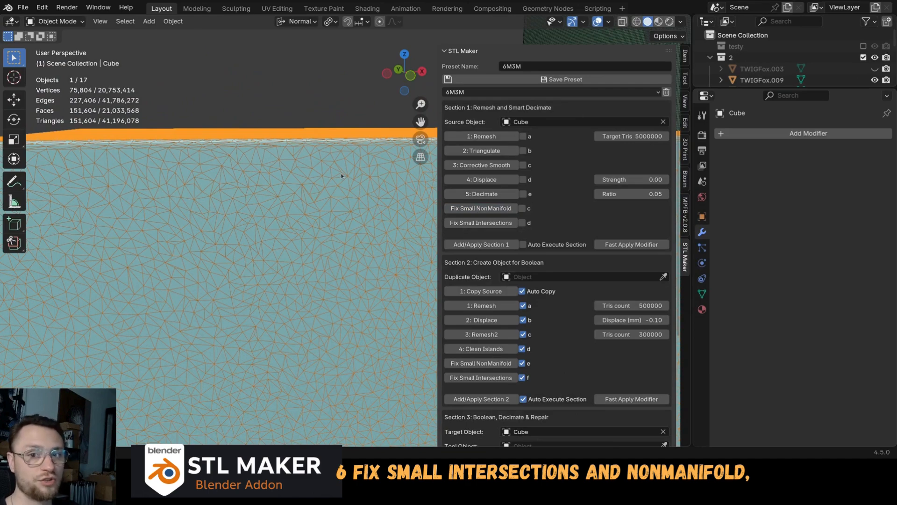
# Switch Cube to Sculpt Mode and sculpt a raised bump on its side face with the Draw brush.
pyautogui.scroll(-5, 361, 228)
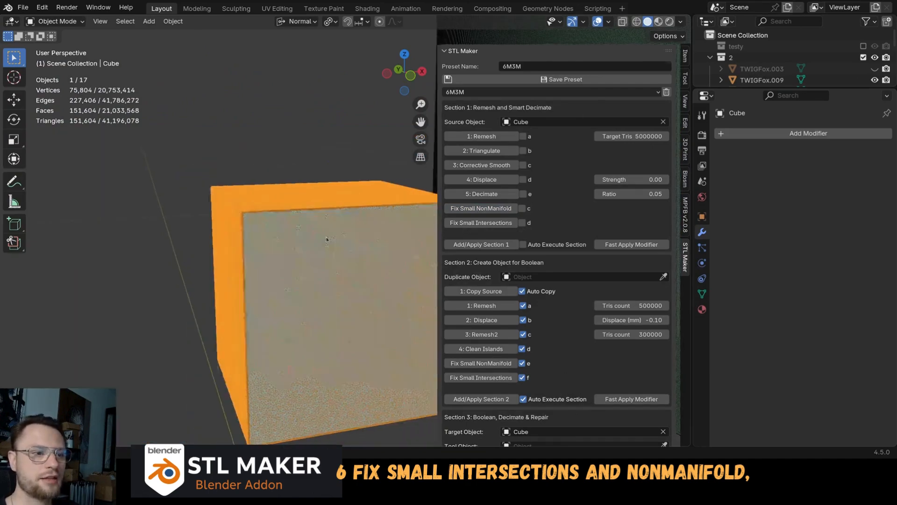
pyautogui.scroll(4, 325, 254)
pyautogui.hotkey('ctrl', 'Tab')
pyautogui.scroll(3, 307, 262)
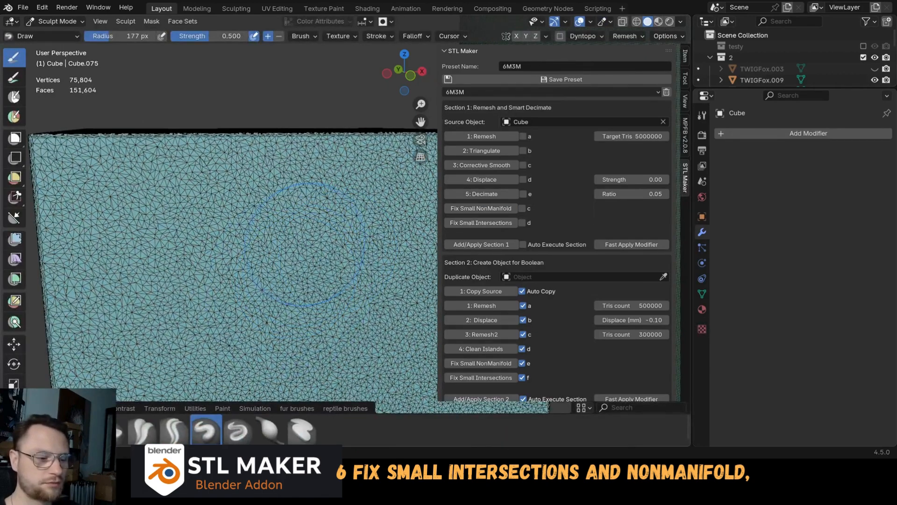
pyautogui.moveTo(298, 247)
pyautogui.mouseDown()
pyautogui.moveTo(303, 219)
pyautogui.moveTo(328, 273)
pyautogui.moveTo(339, 204)
pyautogui.moveTo(252, 247)
pyautogui.moveTo(244, 238)
pyautogui.mouseUp()
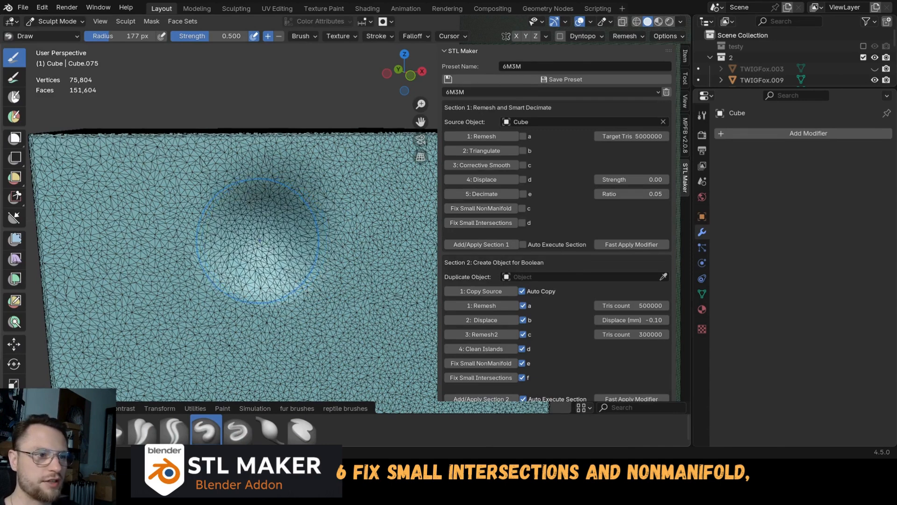
# In Edit Mode, move a vertex beside the bump with proportional editing by about 2.36, -0.78 and 0.21 mm in X, Y and Z.
pyautogui.scroll(3, 244, 238)
pyautogui.scroll(-1, 154, 234)
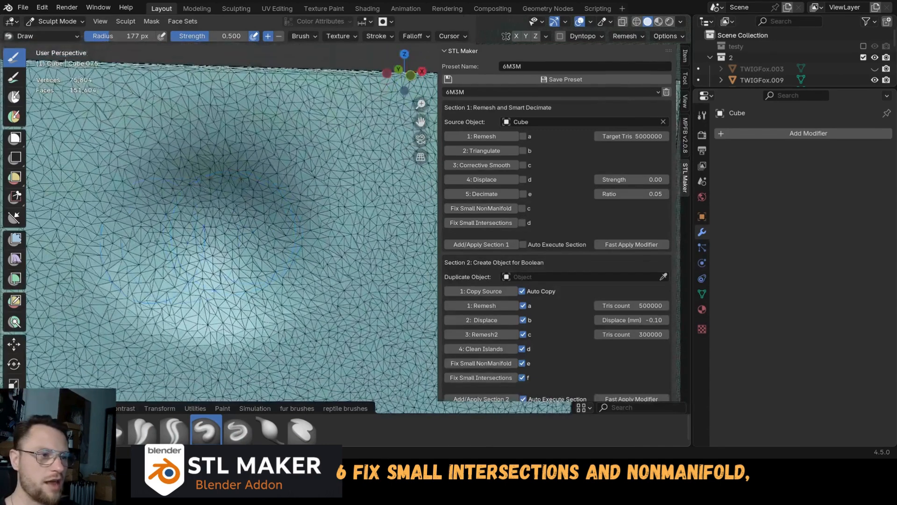
pyautogui.press('Tab')
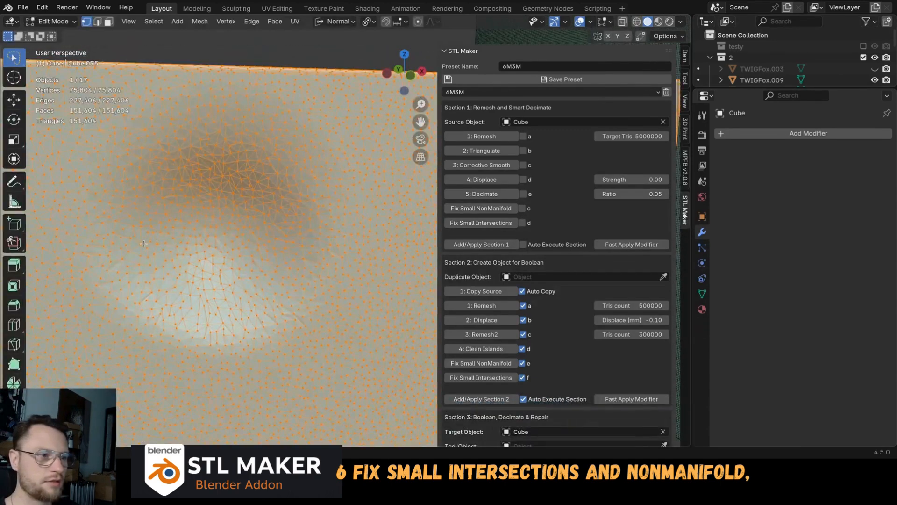
pyautogui.click(142, 244)
pyautogui.click(430, 22)
pyautogui.click(421, 22)
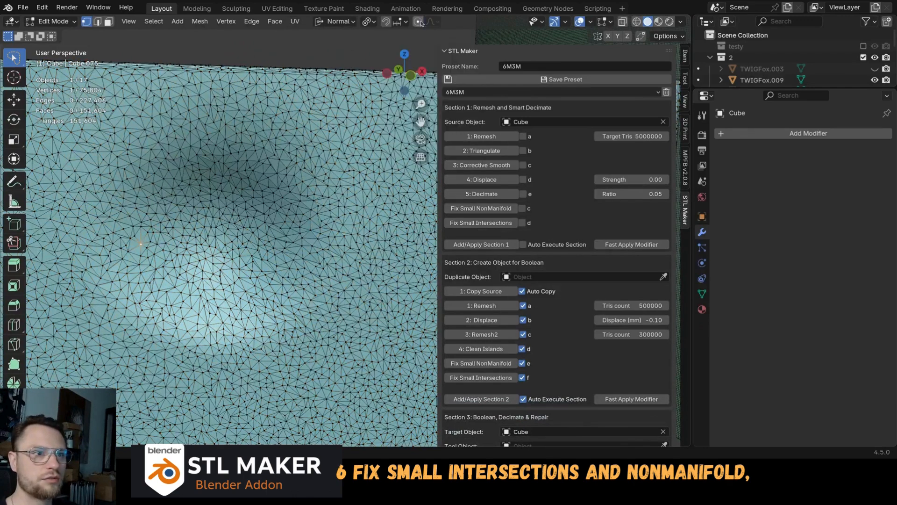
pyautogui.click(420, 22)
pyautogui.press('g')
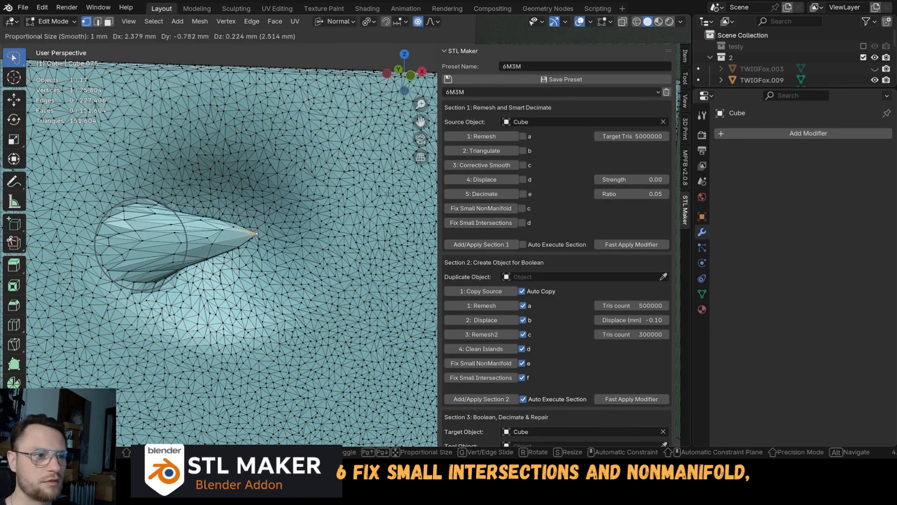
pyautogui.click(387, 193)
# Move the spike's tip vertex further into the bump by about 1.37, 0.95 and 0.36 mm in X, Y and Z.
pyautogui.scroll(-10, 304, 248)
pyautogui.scroll(8, 304, 248)
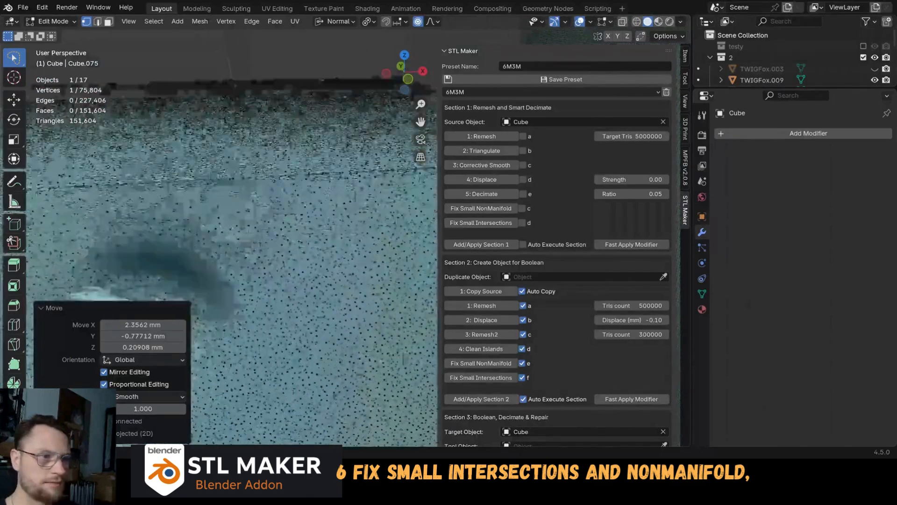
pyautogui.scroll(3, 331, 185)
pyautogui.scroll(2, 331, 185)
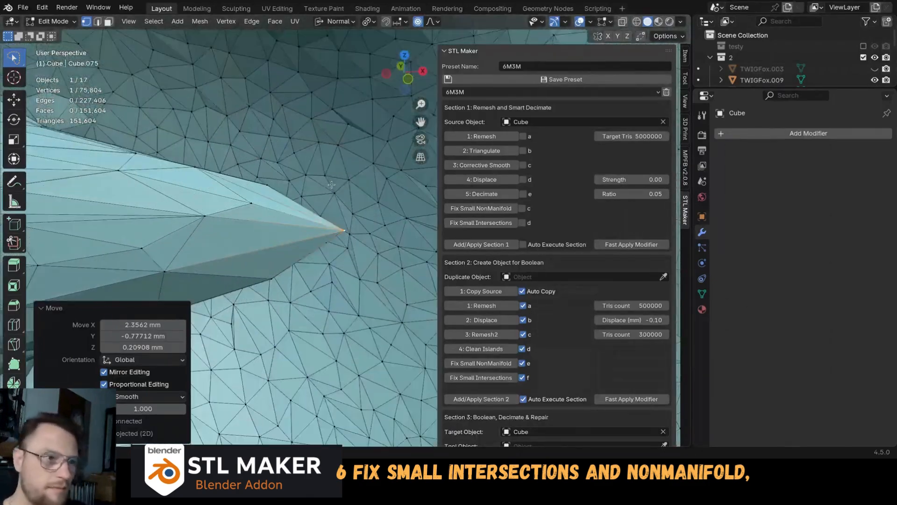
pyautogui.scroll(-5, 332, 185)
pyautogui.moveTo(313, 217); pyautogui.dragTo(370, 229, button='middle')
pyautogui.press('g')
pyautogui.click(361, 243)
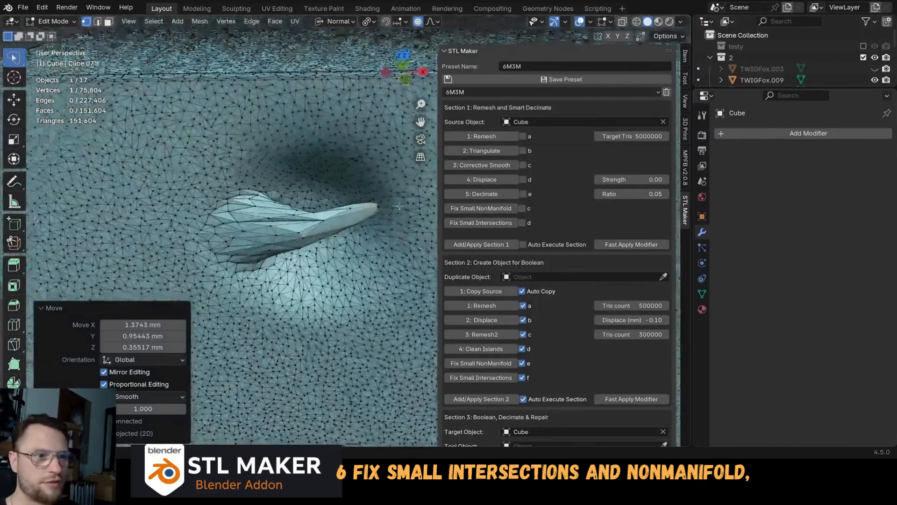
# Return to Object Mode and run Section 1's Fix Small Intersections on the spike overlapping the bump.
pyautogui.hotkey('ctrl', 'Tab')
pyautogui.click(331, 230)
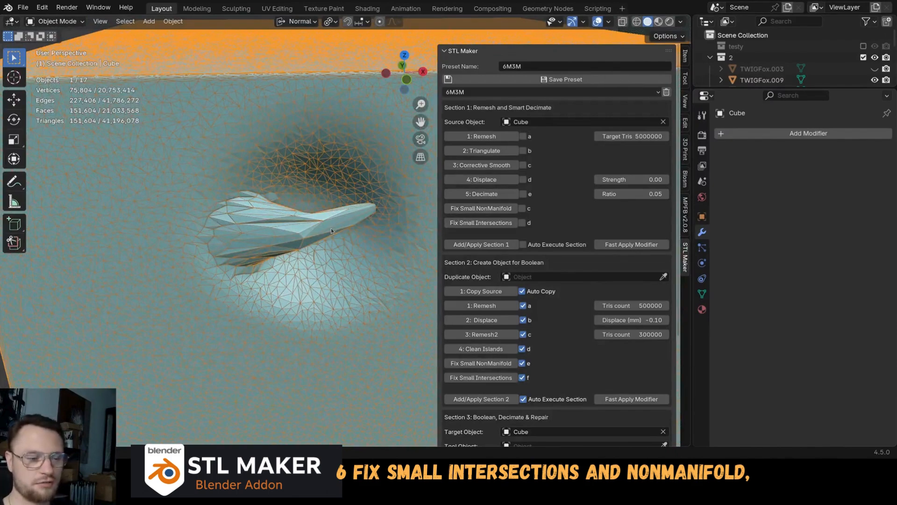
pyautogui.moveTo(331, 229); pyautogui.dragTo(355, 249, button='middle')
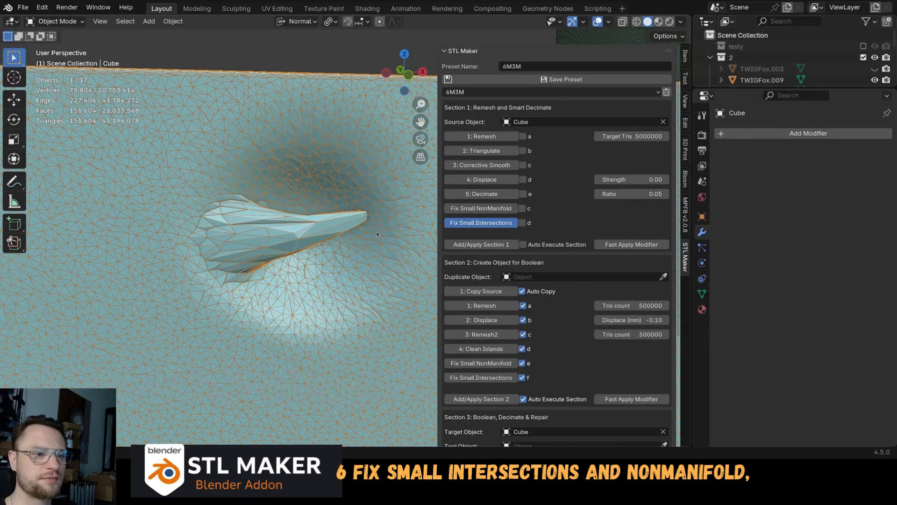
pyautogui.moveTo(377, 231); pyautogui.dragTo(333, 228, button='middle')
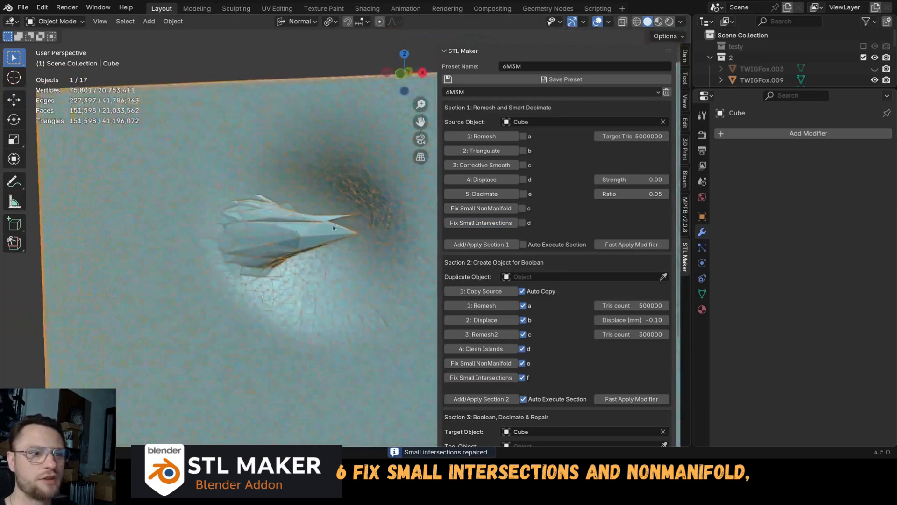
# Run Section 1's Fix Small Intersections again on the cube's overlapping spike.
pyautogui.click(492, 224)
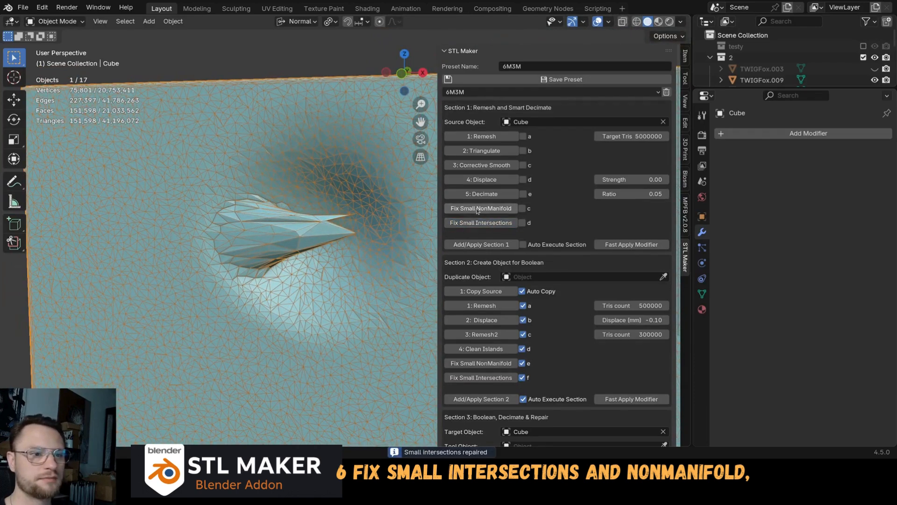
pyautogui.click(485, 223)
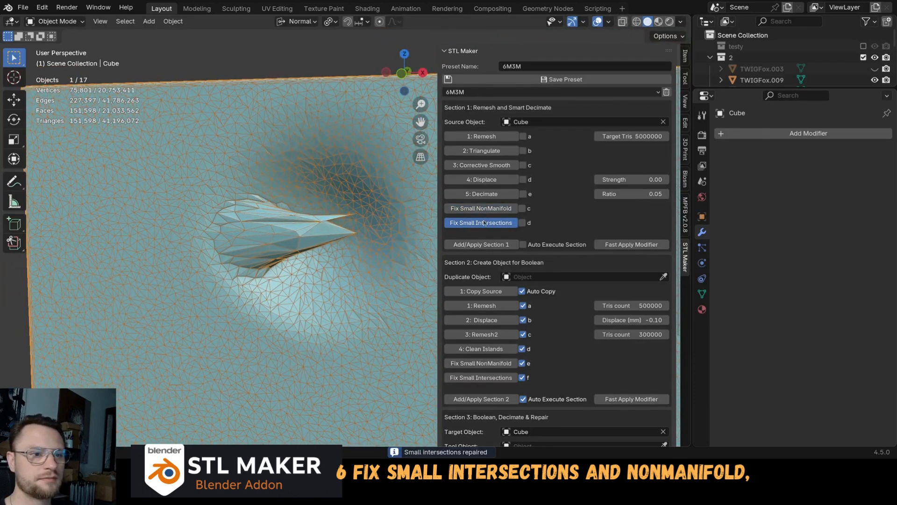
pyautogui.moveTo(333, 253); pyautogui.dragTo(354, 263, button='middle')
pyautogui.scroll(-5, 349, 232)
pyautogui.scroll(2, 309, 214)
# Smooth the spike on the cube's side face flat in Sculpt Mode, and return to Object Mode.
pyautogui.hotkey('ctrl', 'Tab')
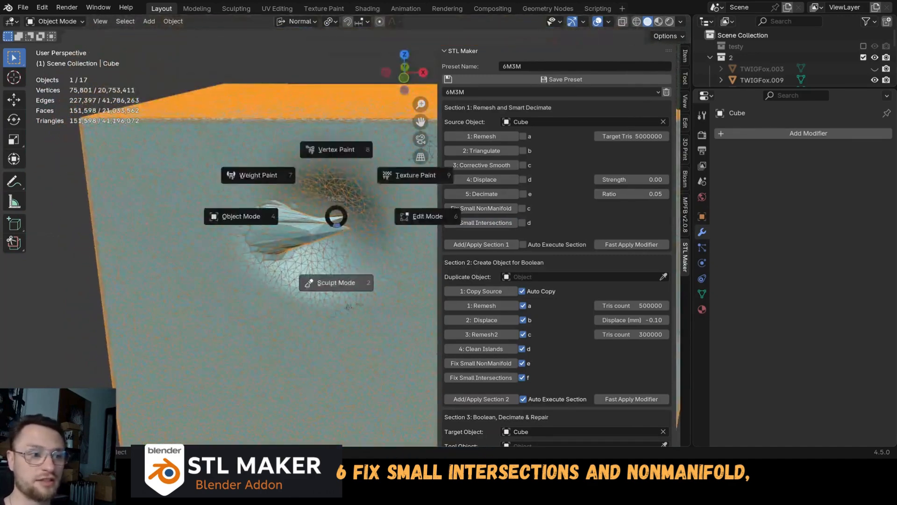
pyautogui.click(342, 252)
pyautogui.moveTo(345, 251)
pyautogui.keyDown('shift'); pyautogui.mouseDown()
pyautogui.moveTo(318, 233)
pyautogui.moveTo(289, 243)
pyautogui.moveTo(280, 225)
pyautogui.moveTo(271, 238)
pyautogui.mouseUp(); pyautogui.keyUp('shift')
pyautogui.moveTo(272, 237); pyautogui.dragTo(273, 225, button='middle')
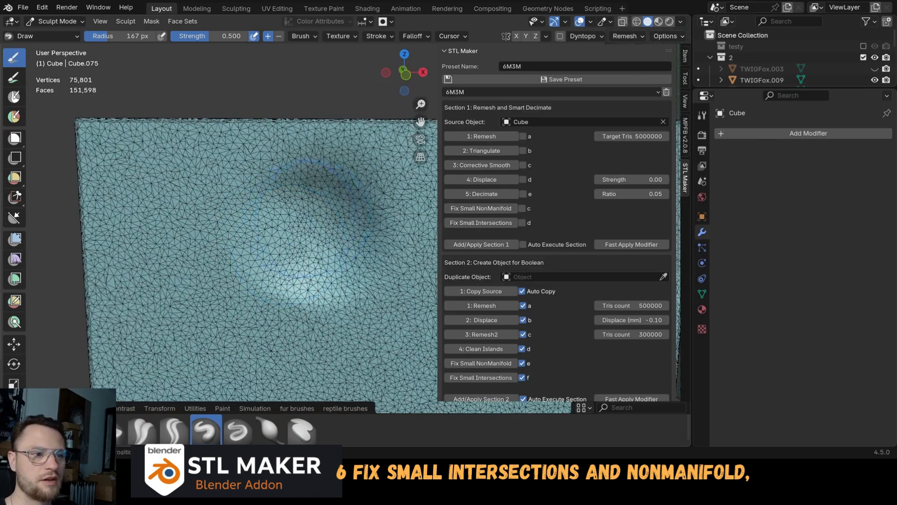
pyautogui.hotkey('ctrl', 'Tab')
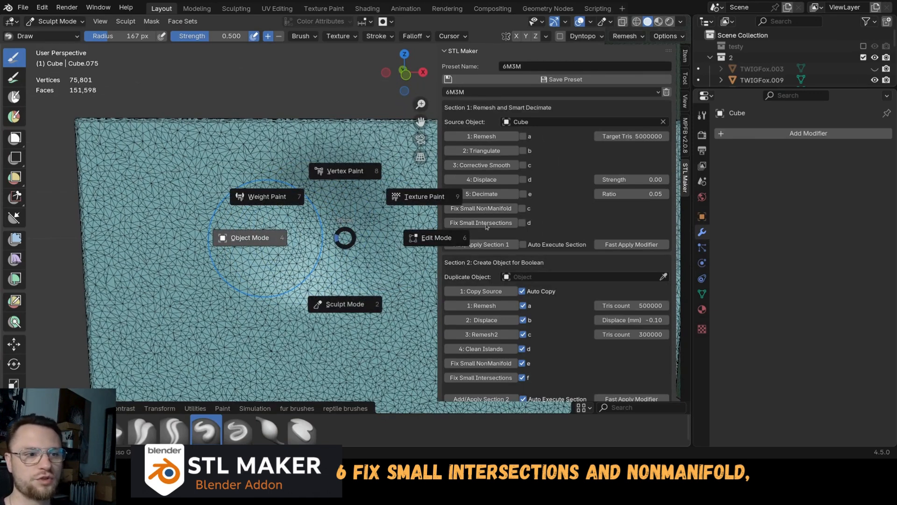
pyautogui.click(344, 224)
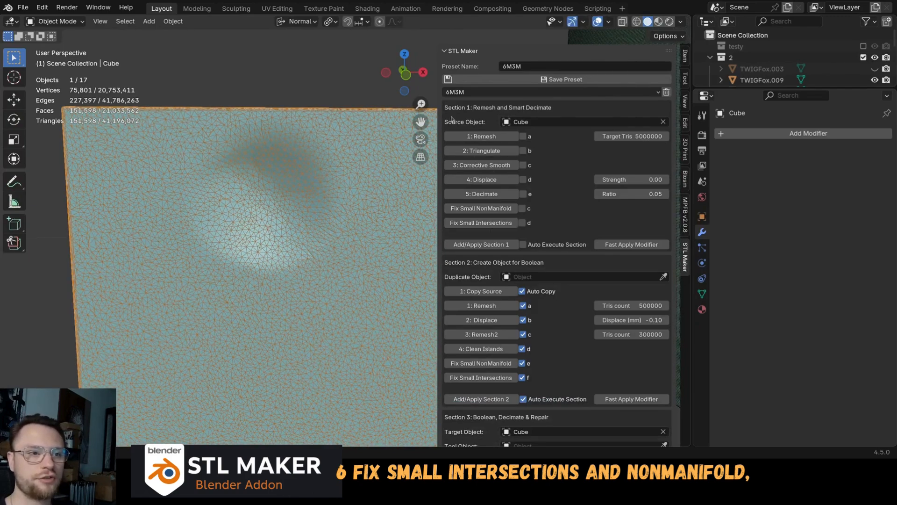
# Examine the smoothed bump and the surrounding mesh on the cube's side face from several angles.
pyautogui.moveTo(326, 200); pyautogui.dragTo(349, 217, button='middle')
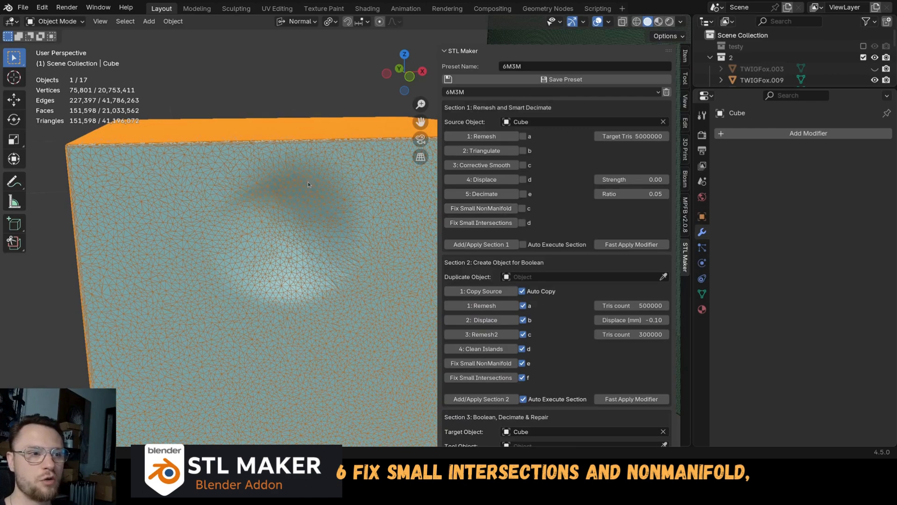
pyautogui.moveTo(307, 183); pyautogui.dragTo(177, 197, button='middle')
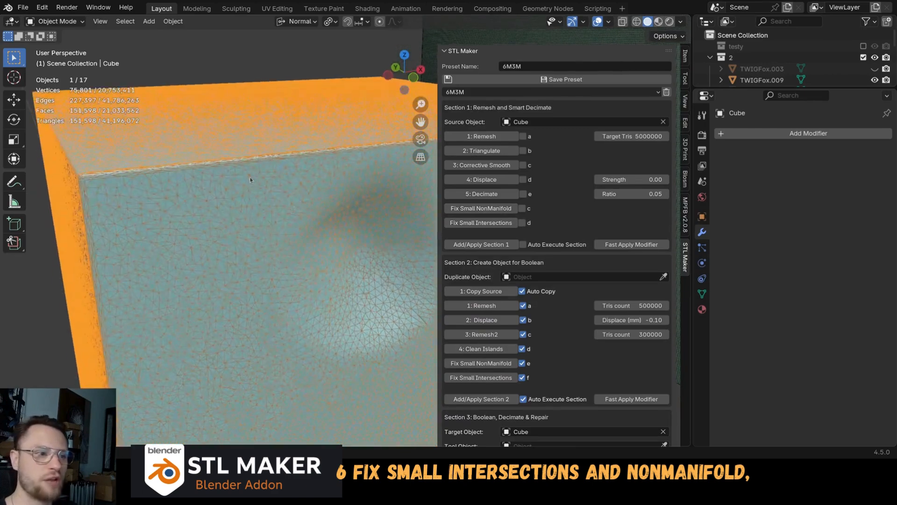
pyautogui.moveTo(250, 180); pyautogui.dragTo(290, 194, button='middle')
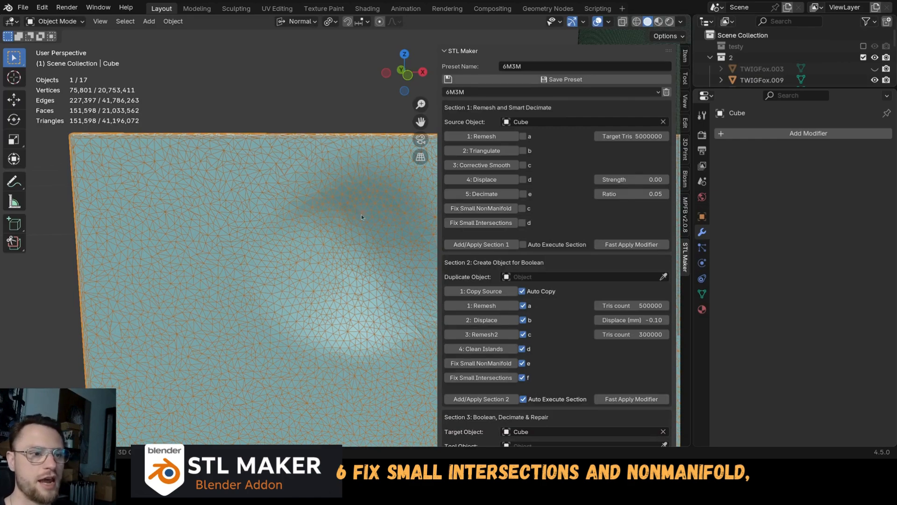
pyautogui.keyDown('shift'); pyautogui.moveTo(360, 214); pyautogui.dragTo(300, 207, button='middle'); pyautogui.keyUp('shift')
pyautogui.scroll(-2, 330, 228)
pyautogui.scroll(2, 330, 228)
pyautogui.scroll(-1, 533, 207)
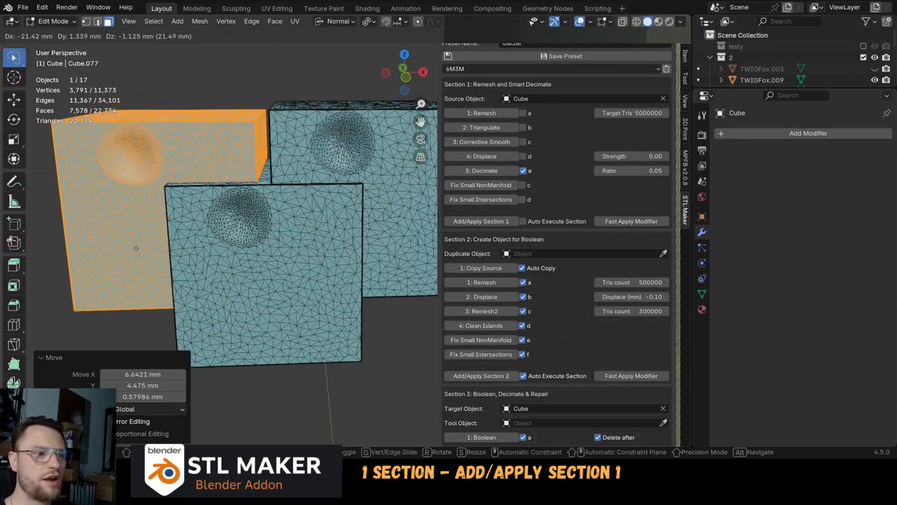
# Place the cube copy at offset -21.42, 1.34, -1.12 mm and duplicate it again by 9.95, -0.56, 14.35 mm, finishing in Object Mode.
pyautogui.click(135, 240)
pyautogui.moveTo(135, 241); pyautogui.dragTo(201, 224, button='middle')
pyautogui.hotkey('shift', 'd')
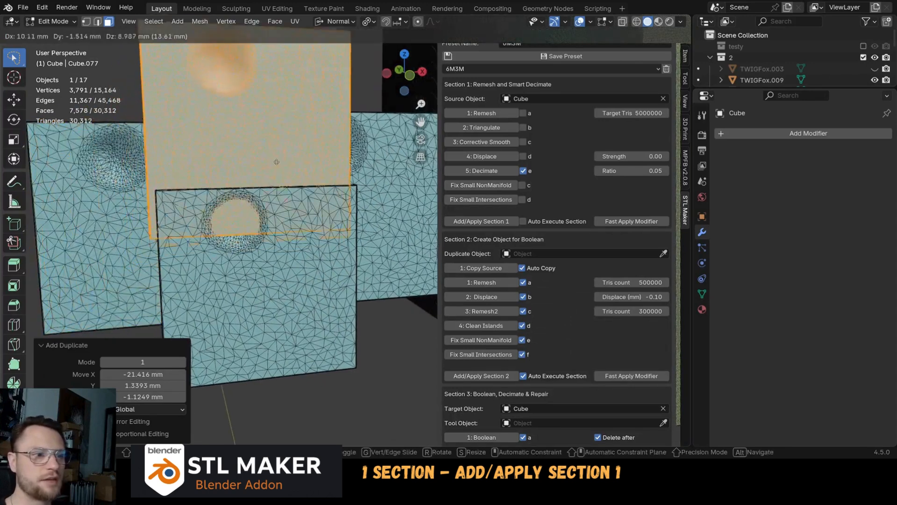
pyautogui.click(268, 140)
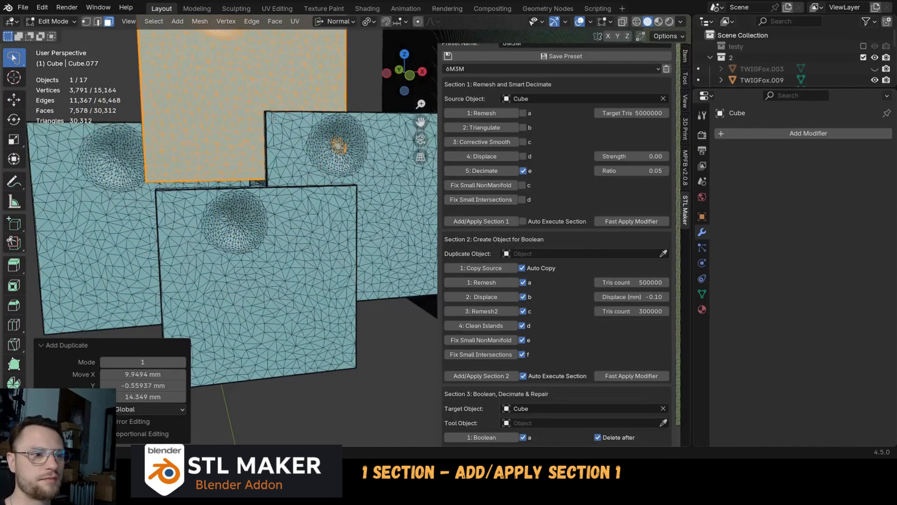
pyautogui.moveTo(269, 141); pyautogui.dragTo(286, 185, button='middle')
pyautogui.press('Tab')
pyautogui.scroll(6, 285, 186)
pyautogui.scroll(-3, 285, 185)
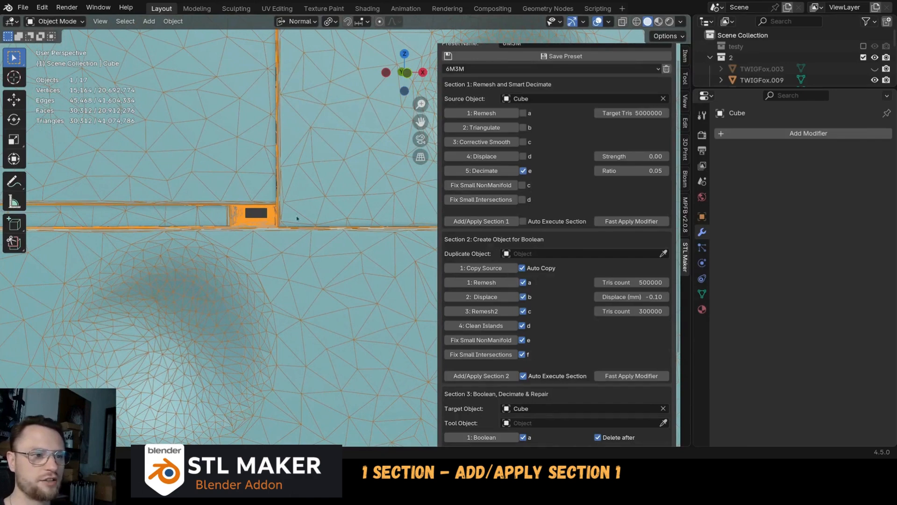
pyautogui.scroll(-6, 279, 214)
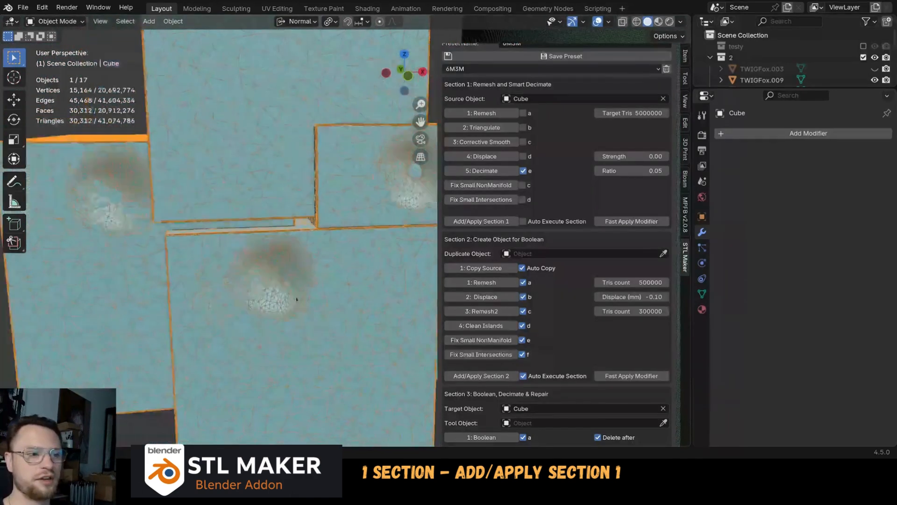
# Enable all Section 1 operations and Auto Execute Section, and reassign Cube as the source object.
pyautogui.moveTo(523, 113); pyautogui.dragTo(526, 201)
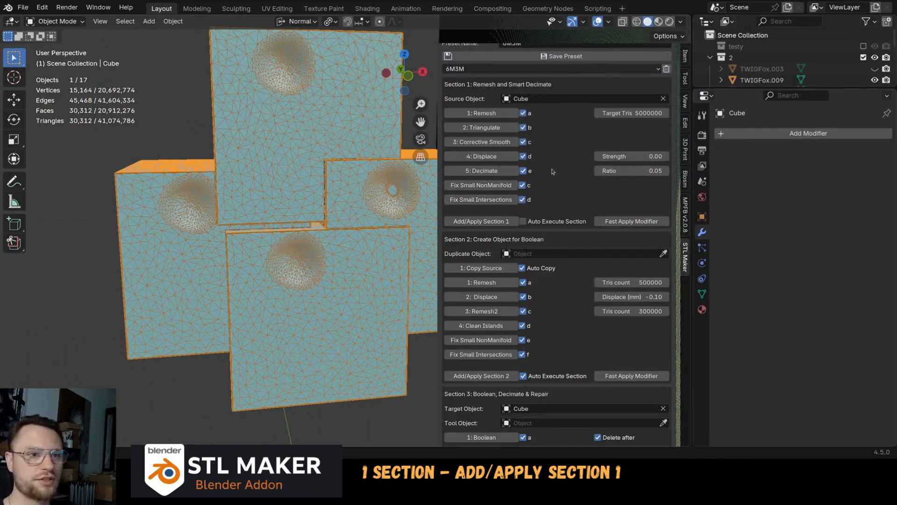
pyautogui.click(662, 99)
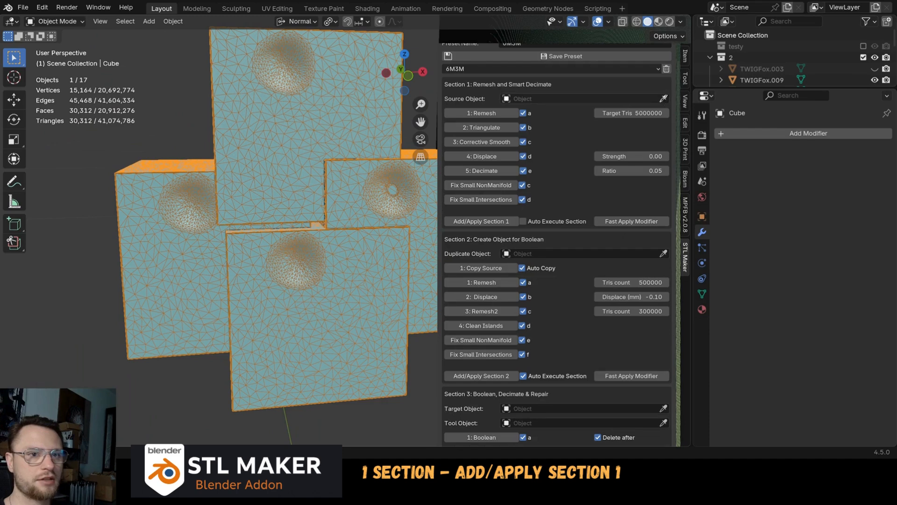
pyautogui.click(271, 173)
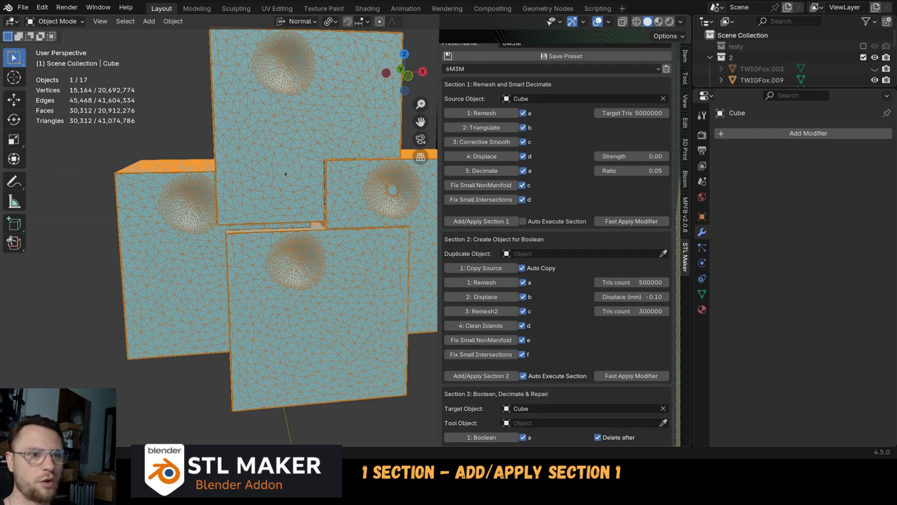
pyautogui.click(523, 221)
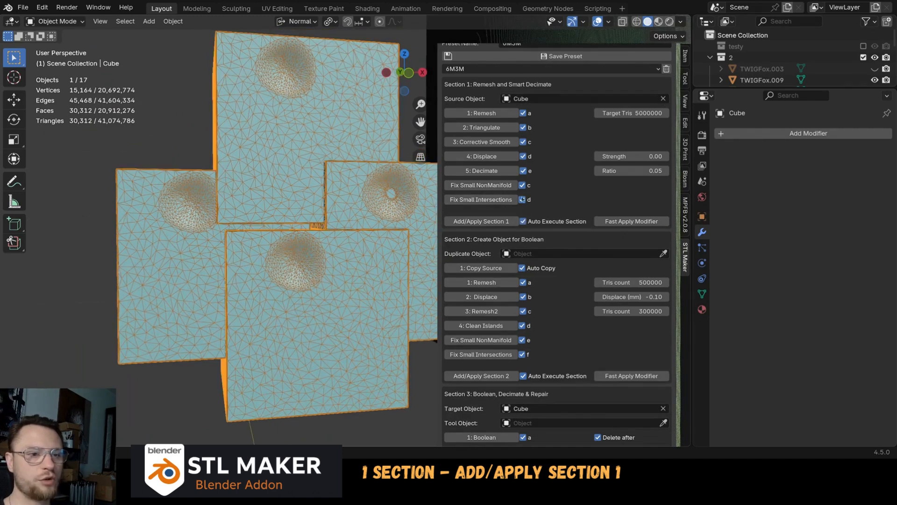
# Turn on X-ray to inspect the inner walls where the duplicated cubes meet.
pyautogui.scroll(5, 436, 228)
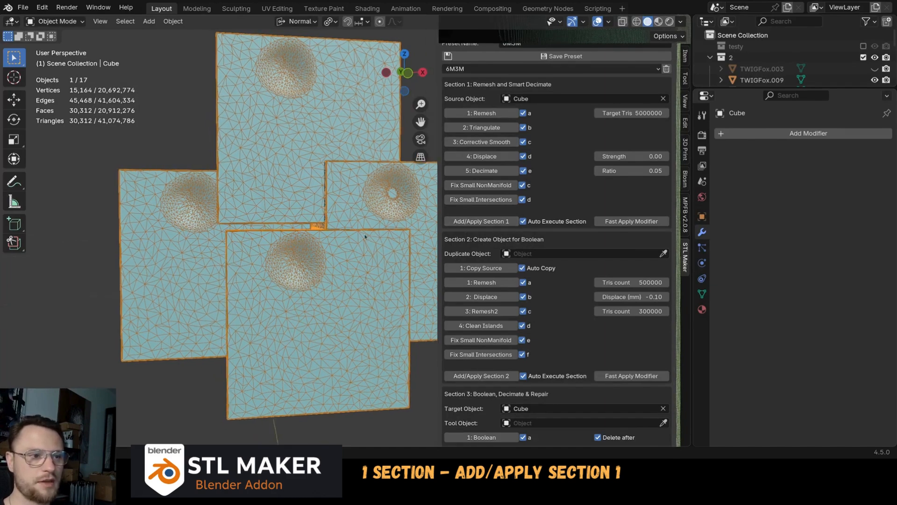
pyautogui.hotkey('alt', 'z')
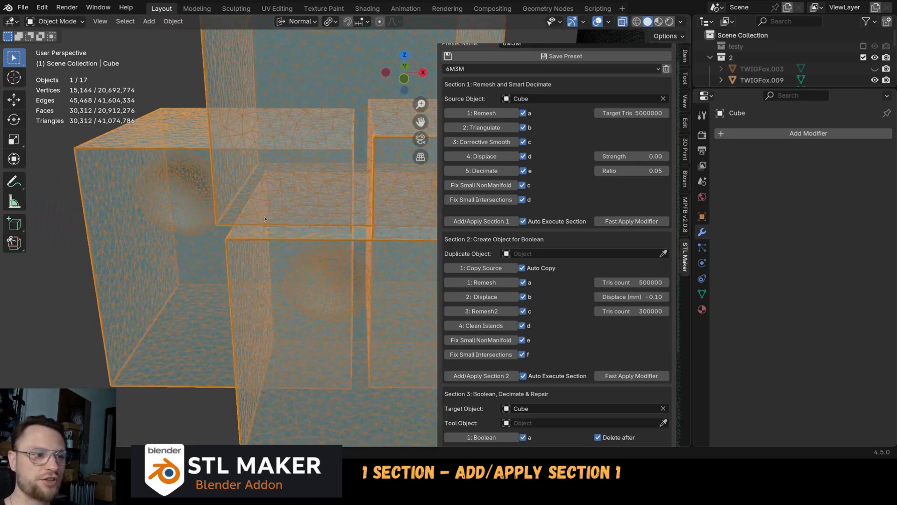
pyautogui.moveTo(233, 226); pyautogui.dragTo(311, 243, button='middle')
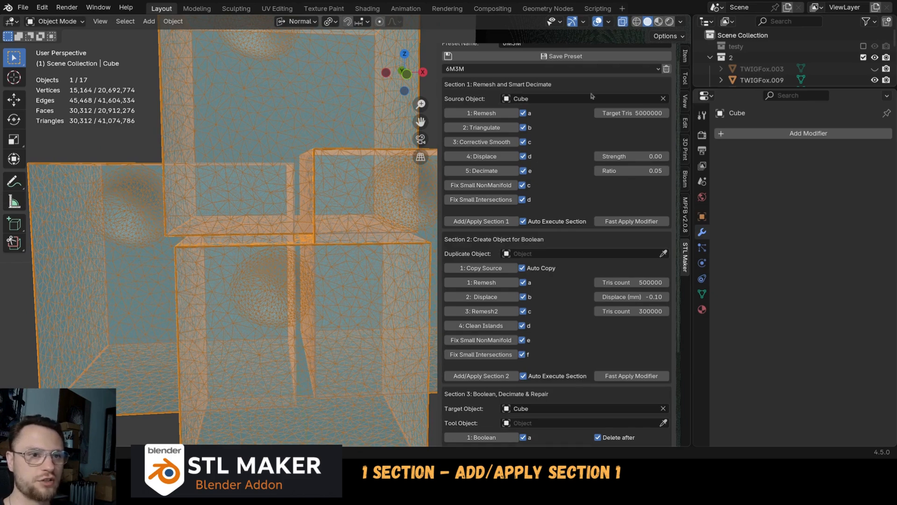
# Set Section 1's remesh target to 3000000 triangles.
pyautogui.click(635, 114)
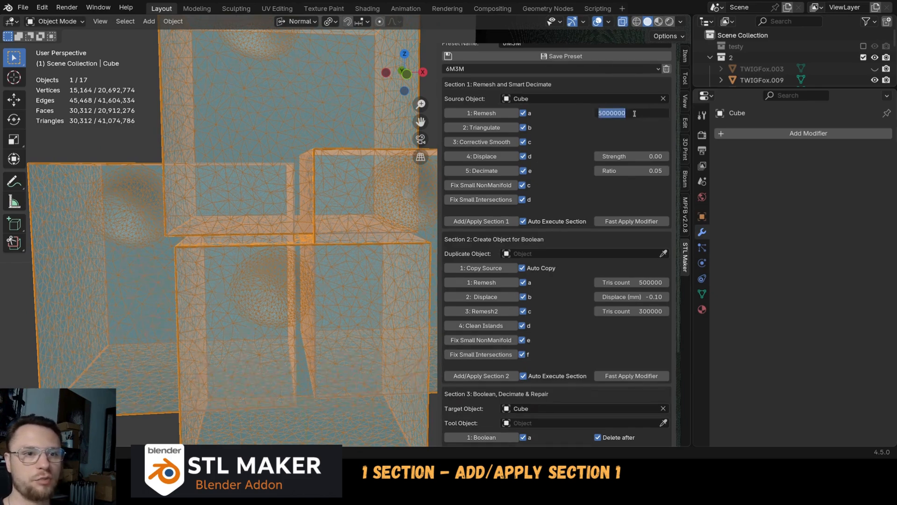
pyautogui.write('30')
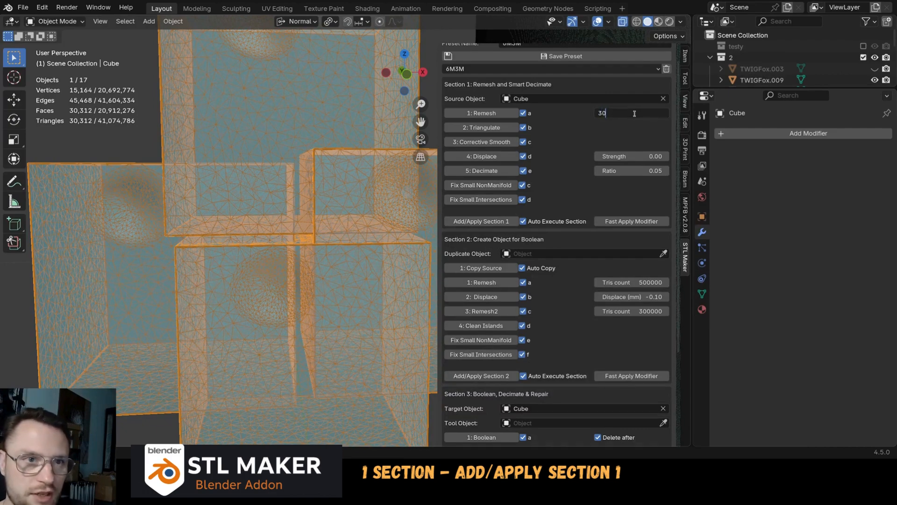
pyautogui.write('000')
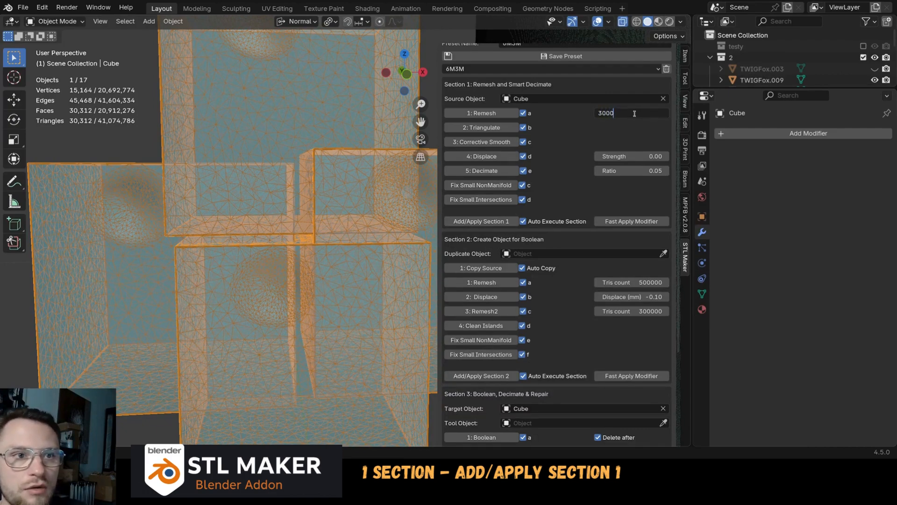
pyautogui.write('00')
pyautogui.press('Return')
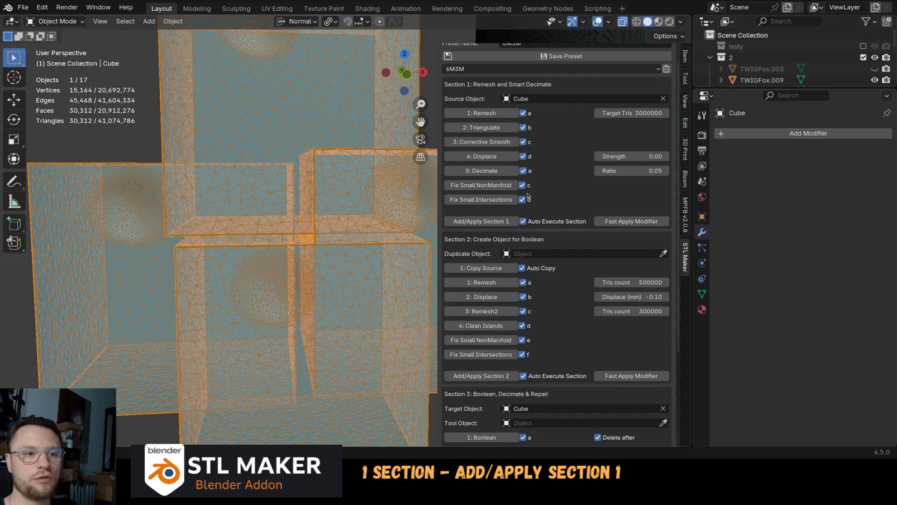
# Turn off Auto Execute Section for Section 1 and run Add/Apply Section 1 on the overlapping cubes.
pyautogui.click(523, 221)
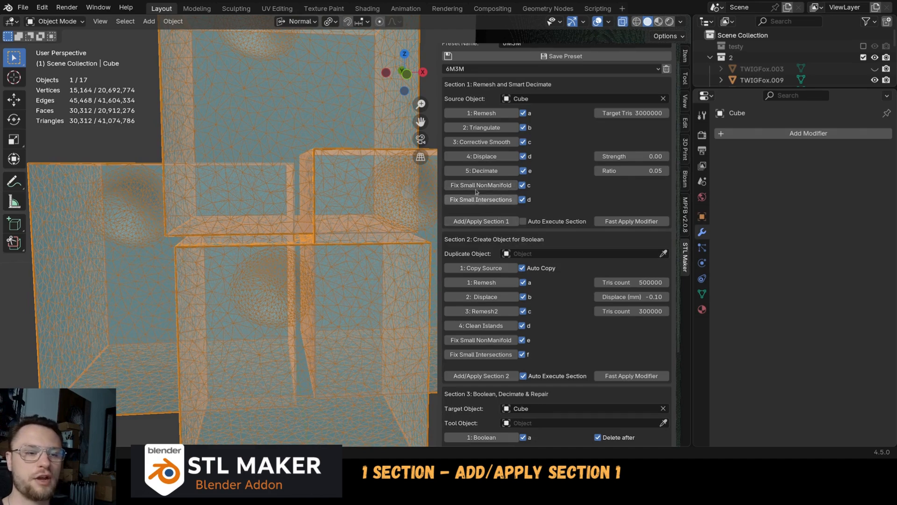
pyautogui.click(490, 223)
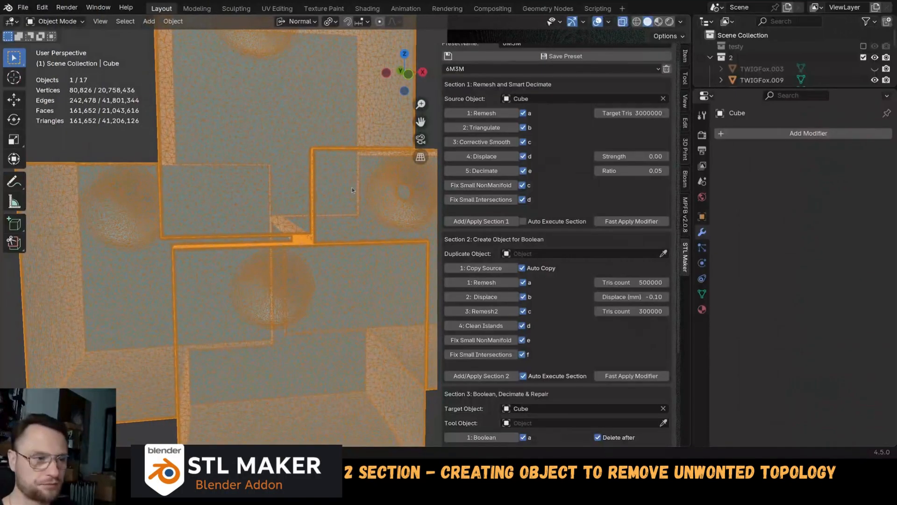
pyautogui.moveTo(353, 190); pyautogui.dragTo(348, 183, button='middle')
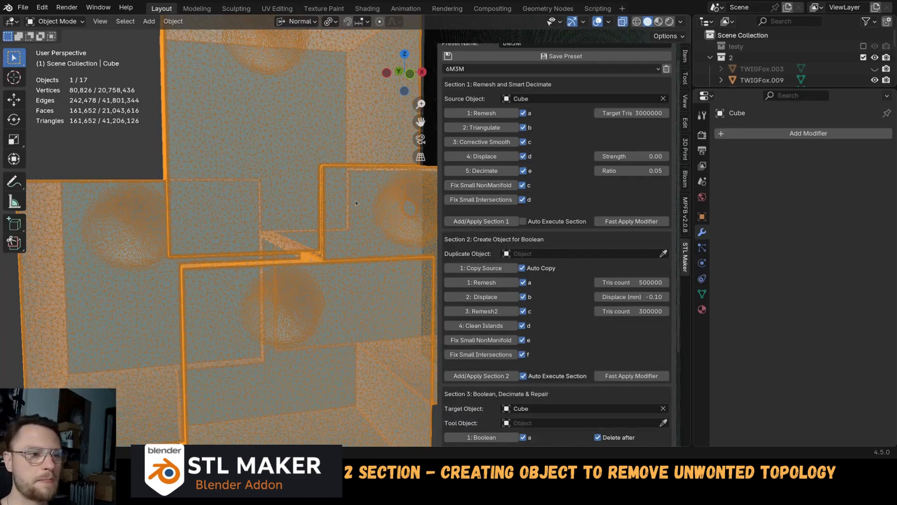
pyautogui.moveTo(355, 200); pyautogui.dragTo(305, 212, button='middle')
pyautogui.scroll(6, 304, 212)
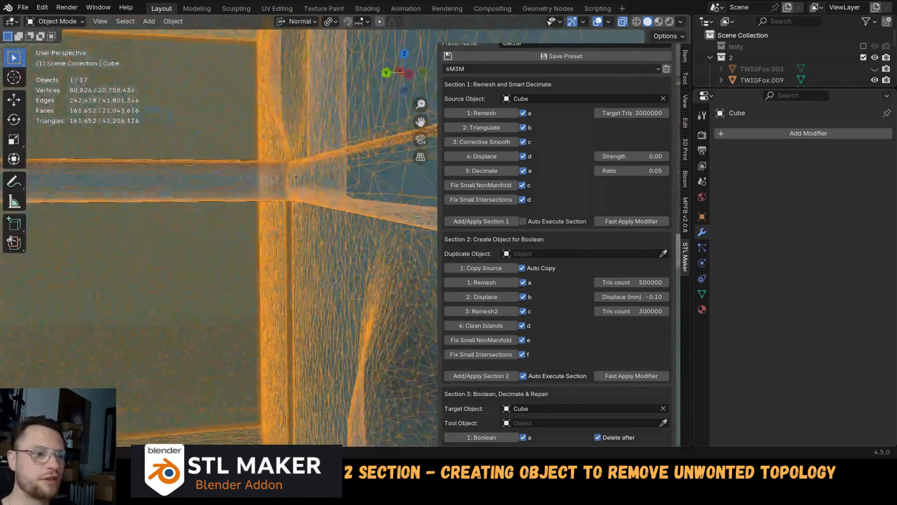
pyautogui.scroll(-5, 295, 177)
pyautogui.moveTo(260, 201); pyautogui.dragTo(281, 187, button='middle')
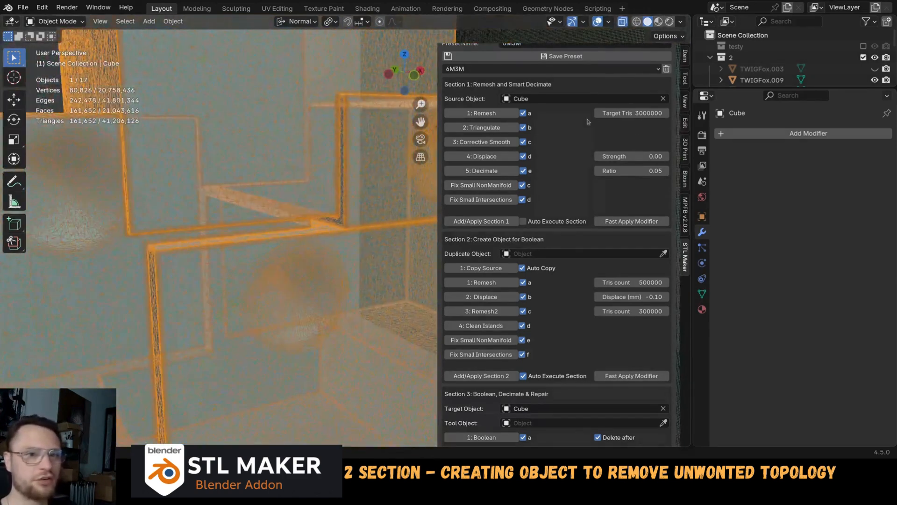
# Check the remeshed Cube for intersections and solidity with the 3D Print analysis, and return to the STL Maker settings.
pyautogui.click(686, 149)
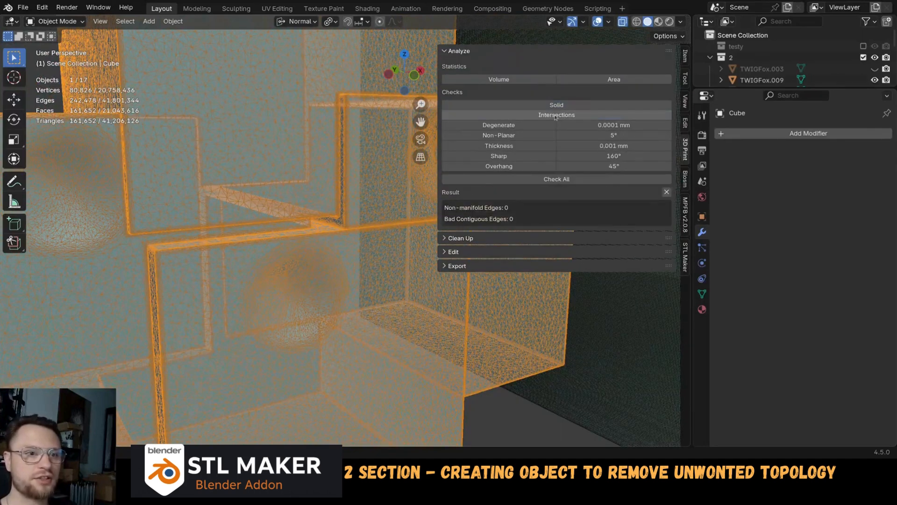
pyautogui.click(556, 115)
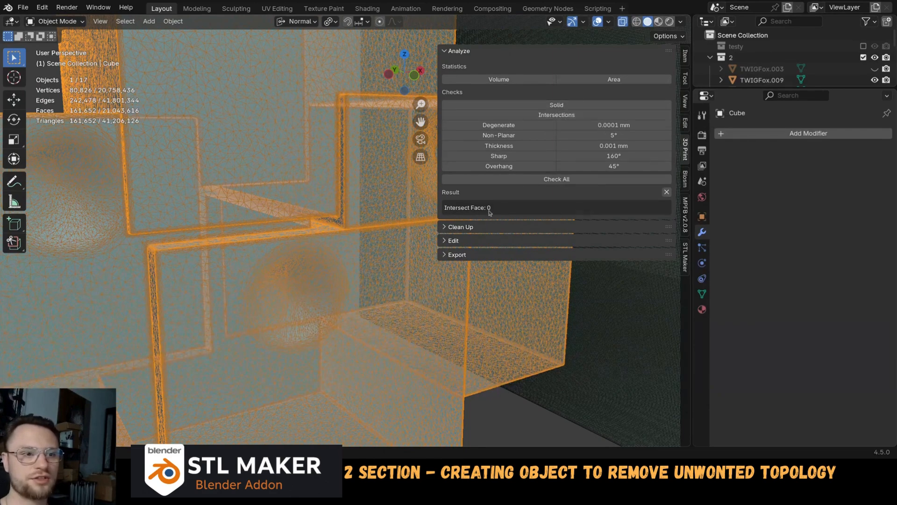
pyautogui.click(561, 105)
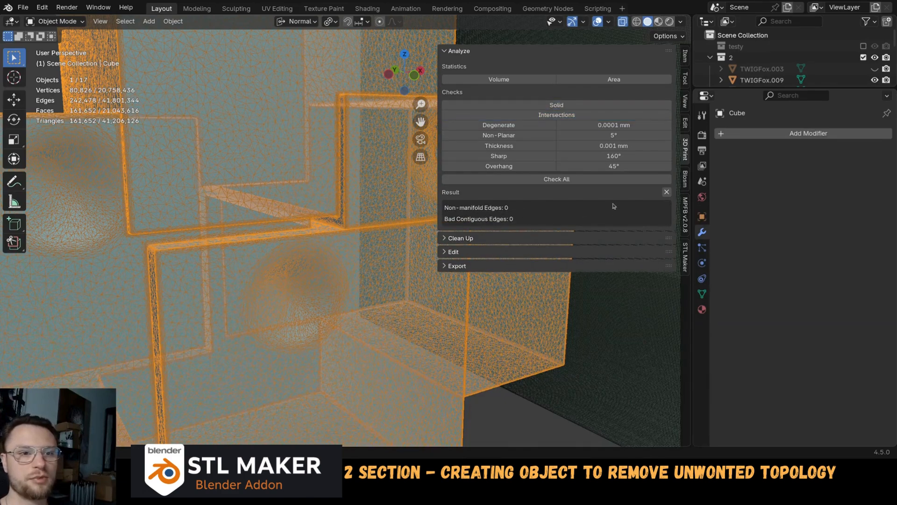
pyautogui.click(685, 257)
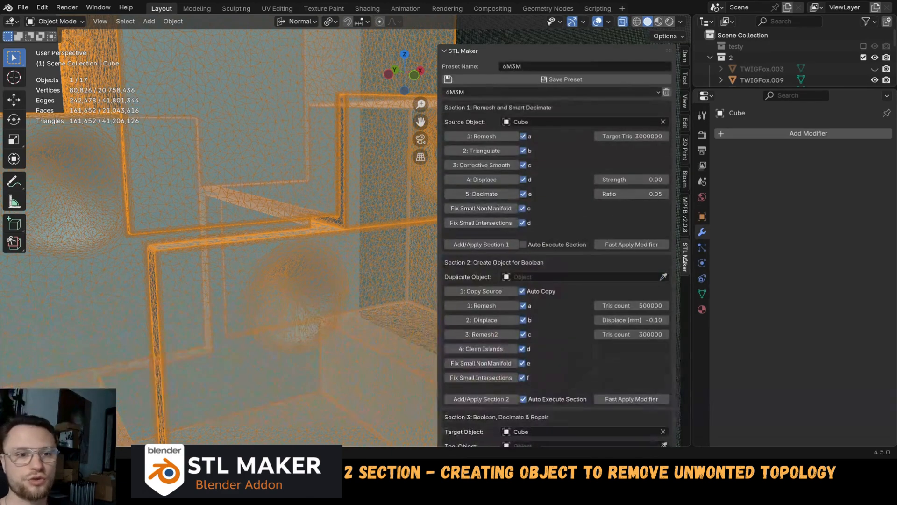
pyautogui.moveTo(402, 196); pyautogui.dragTo(346, 210, button='middle')
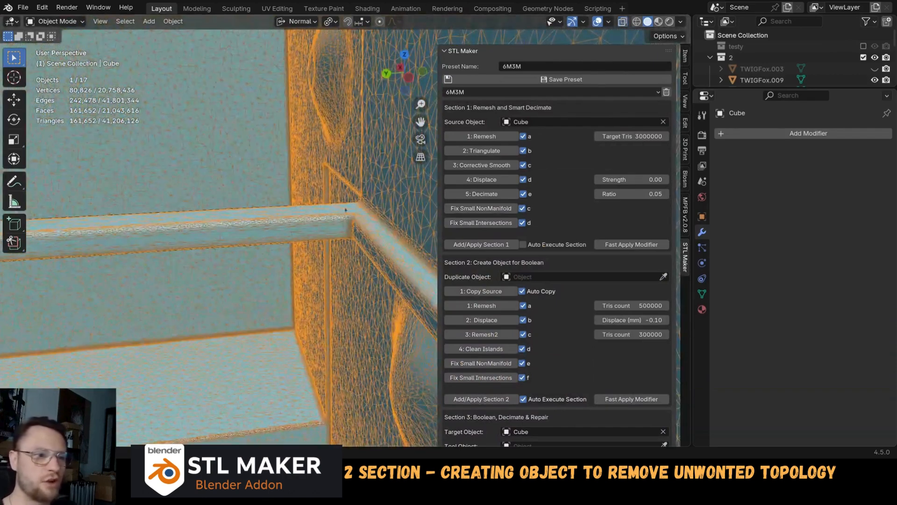
# Turn off Auto Copy and processing options a through f in Section 2.
pyautogui.moveTo(356, 243); pyautogui.dragTo(363, 223, button='middle')
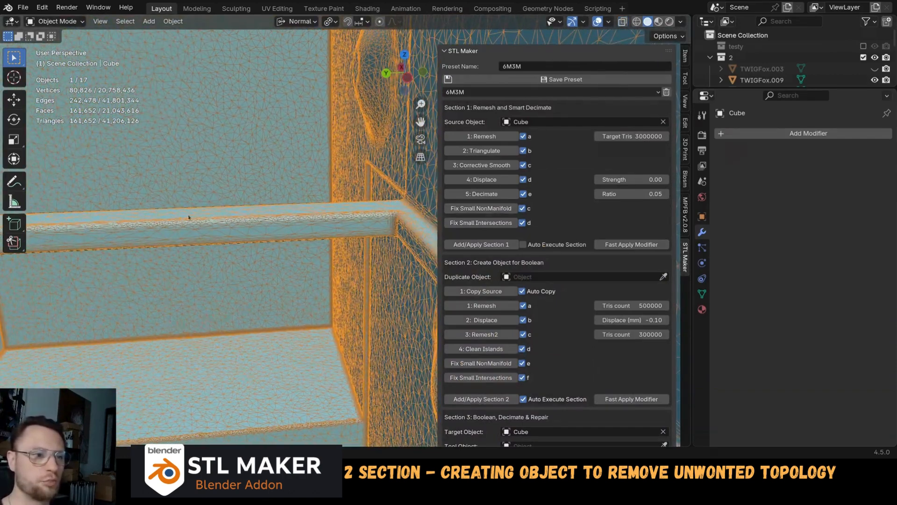
pyautogui.moveTo(189, 217); pyautogui.dragTo(383, 213, button='middle')
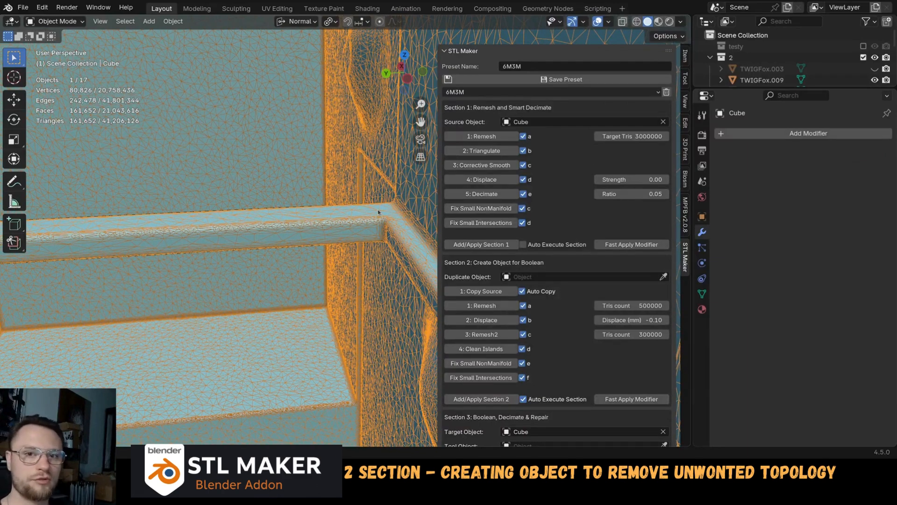
pyautogui.moveTo(378, 211); pyautogui.dragTo(307, 220, button='middle')
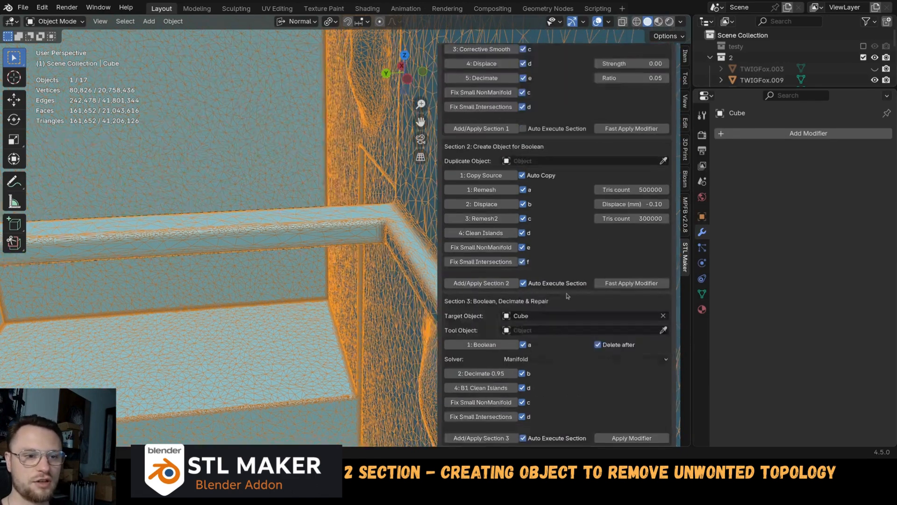
pyautogui.scroll(1, 568, 282)
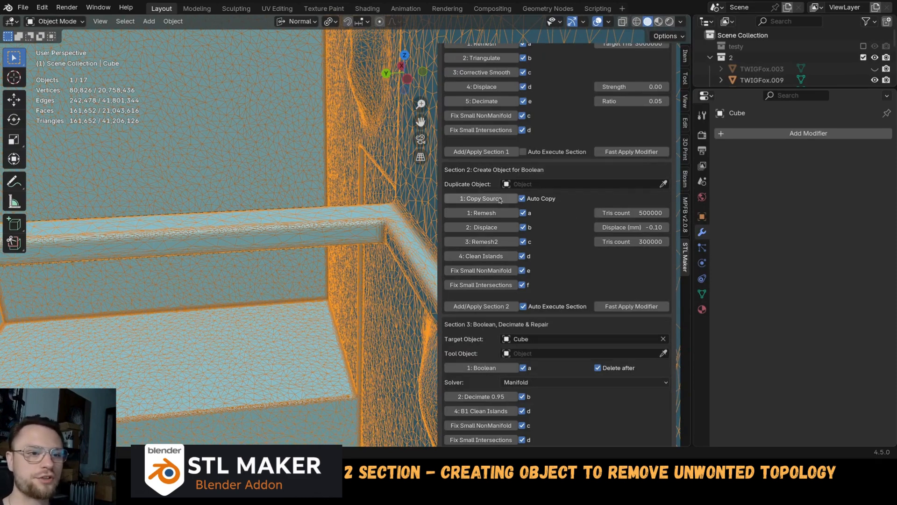
pyautogui.moveTo(522, 199); pyautogui.dragTo(524, 299)
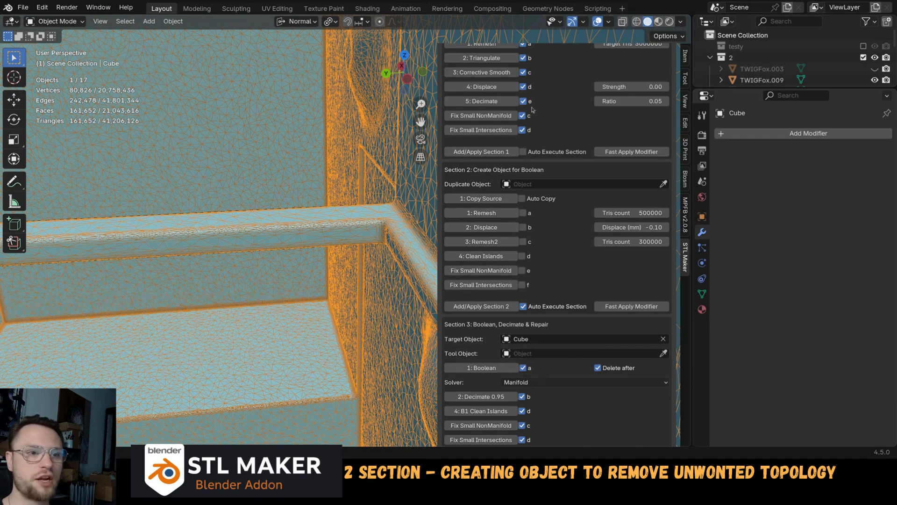
# Copy the source Cube as Section 2's duplicate object for the boolean.
pyautogui.scroll(4, 526, 80)
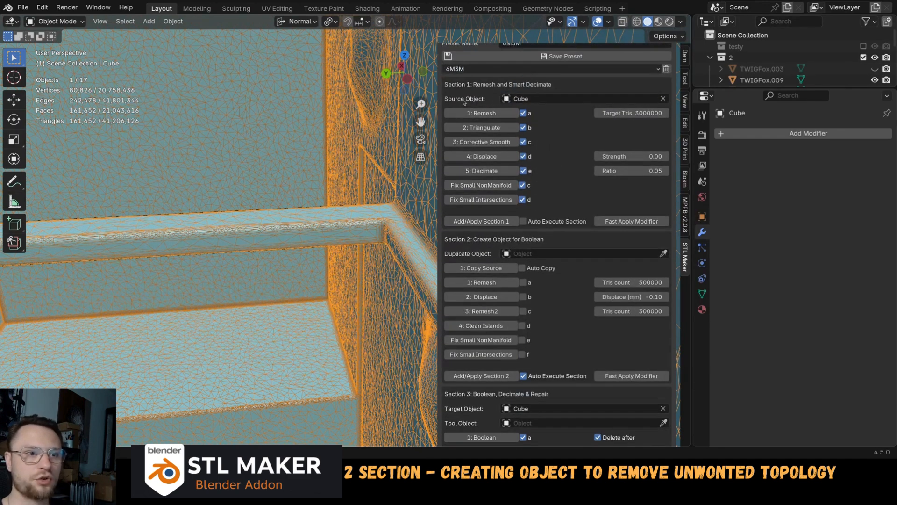
pyautogui.scroll(-3, 464, 102)
pyautogui.click(490, 227)
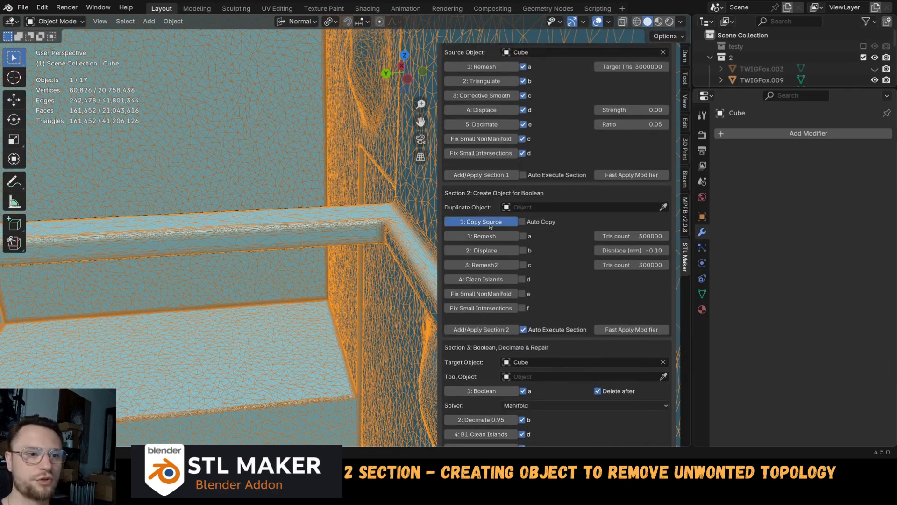
pyautogui.scroll(5, 376, 190)
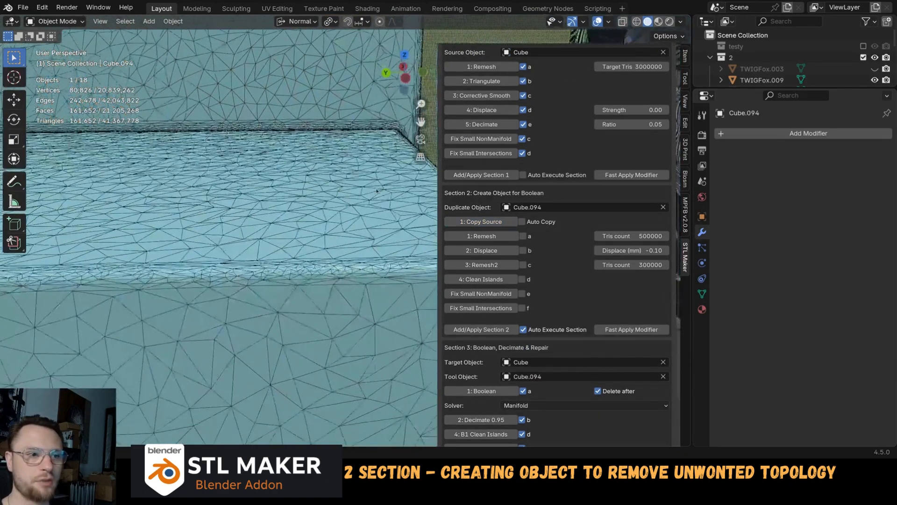
pyautogui.scroll(-5, 376, 191)
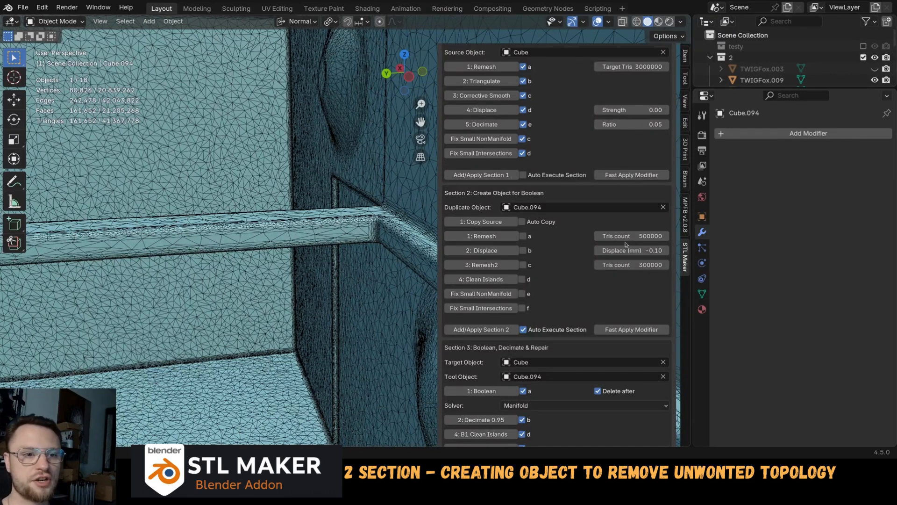
# Try Section 2's first Remesh on the duplicated cube with a tris count of 500000.
pyautogui.click(611, 237)
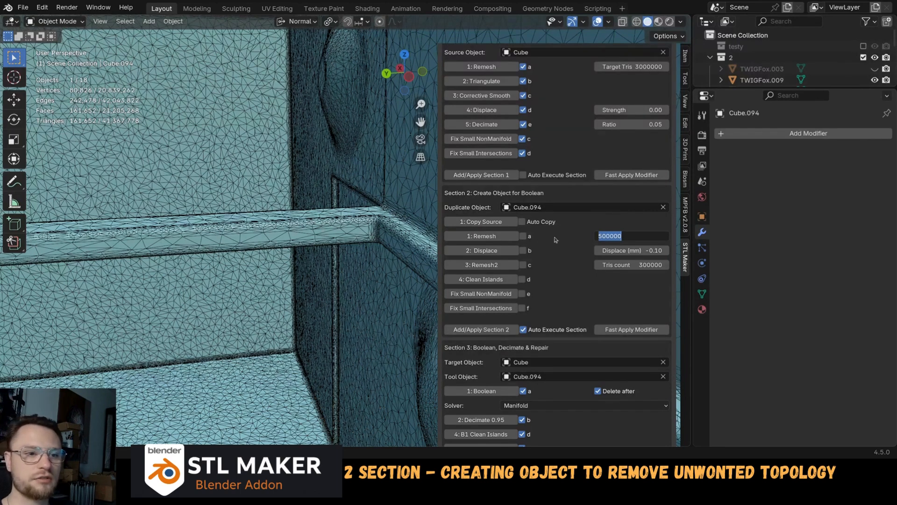
pyautogui.press('Return')
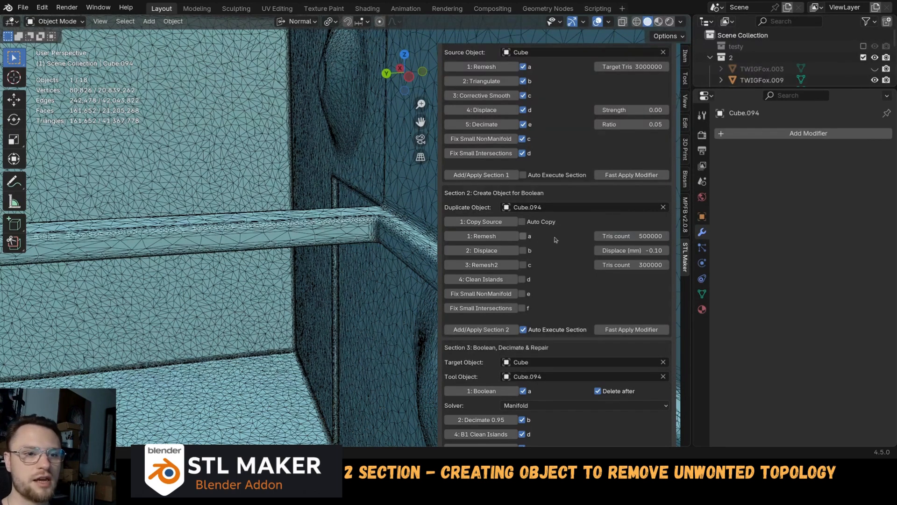
pyautogui.click(494, 238)
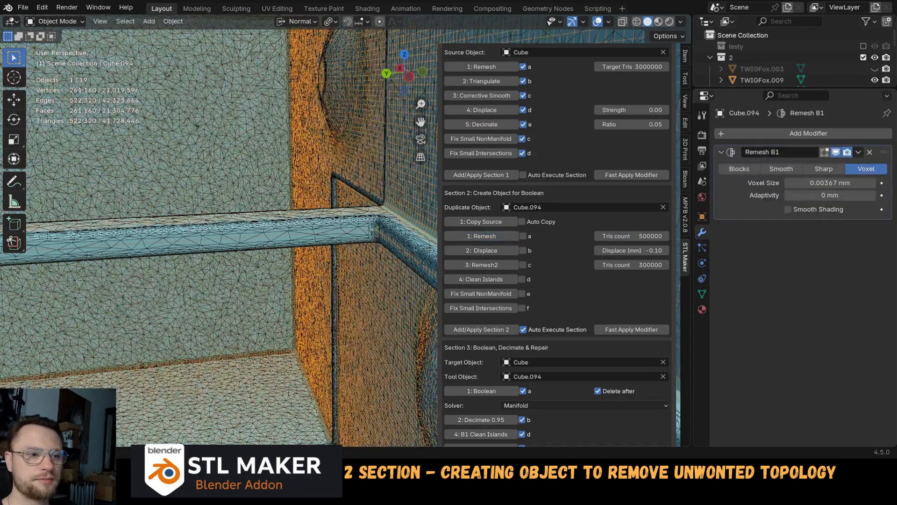
pyautogui.moveTo(430, 247); pyautogui.dragTo(348, 225, button='middle')
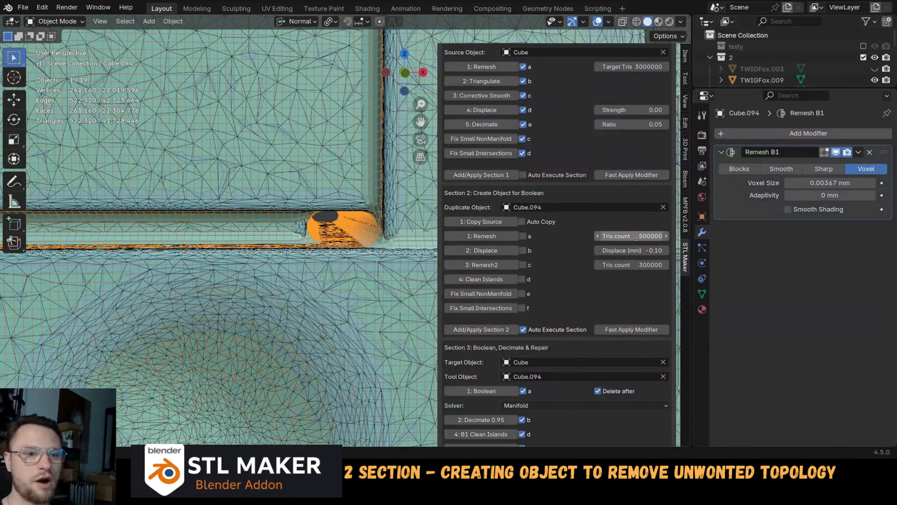
pyautogui.moveTo(327, 234); pyautogui.dragTo(370, 247, button='middle')
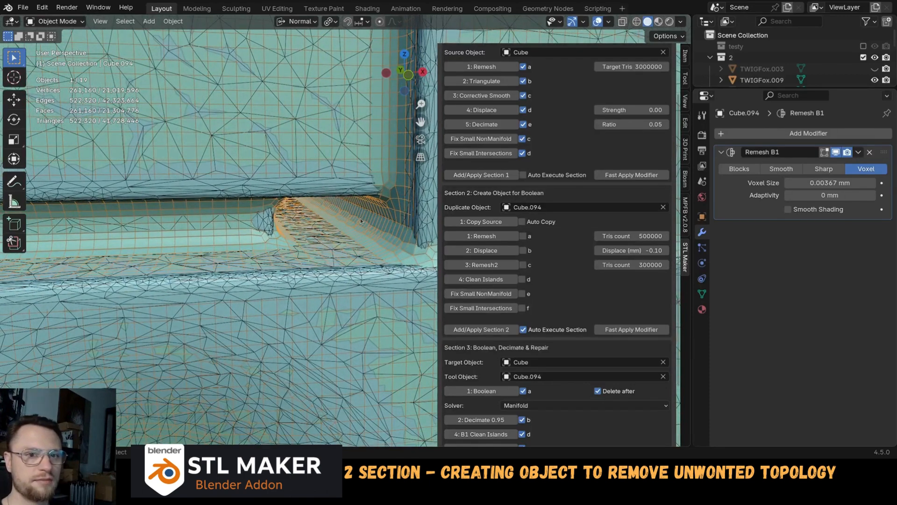
pyautogui.hotkey('ctrl', 'z')
# Set the first Remesh's tris count in Section 2 to 100000 and run it on the duplicated cube.
pyautogui.click(617, 235)
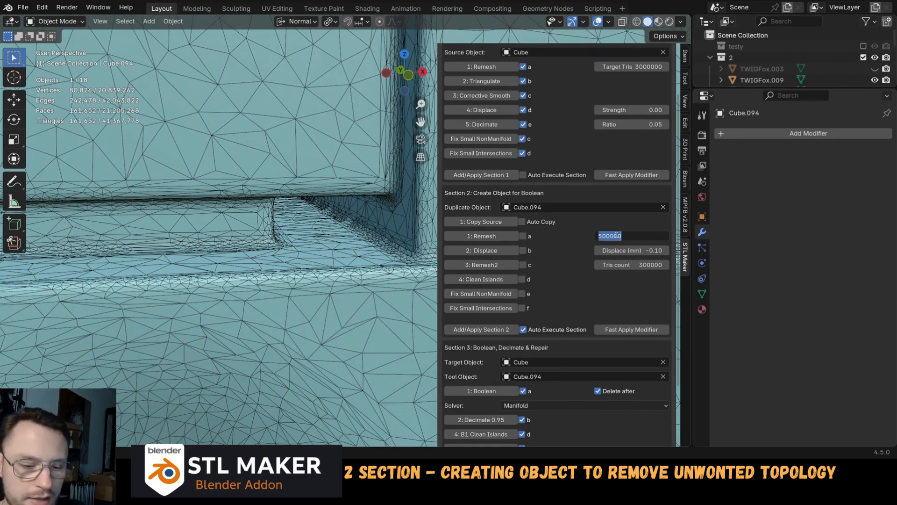
pyautogui.write('100')
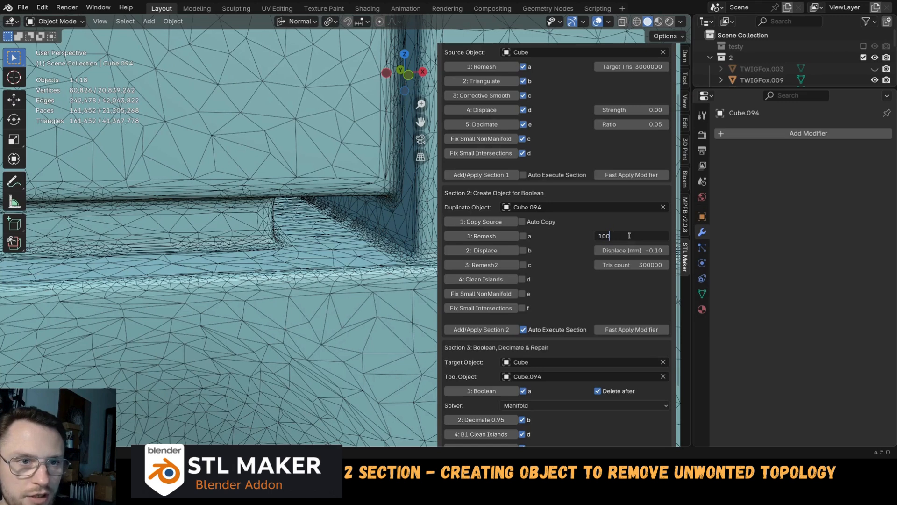
pyautogui.write('000')
pyautogui.press('Return')
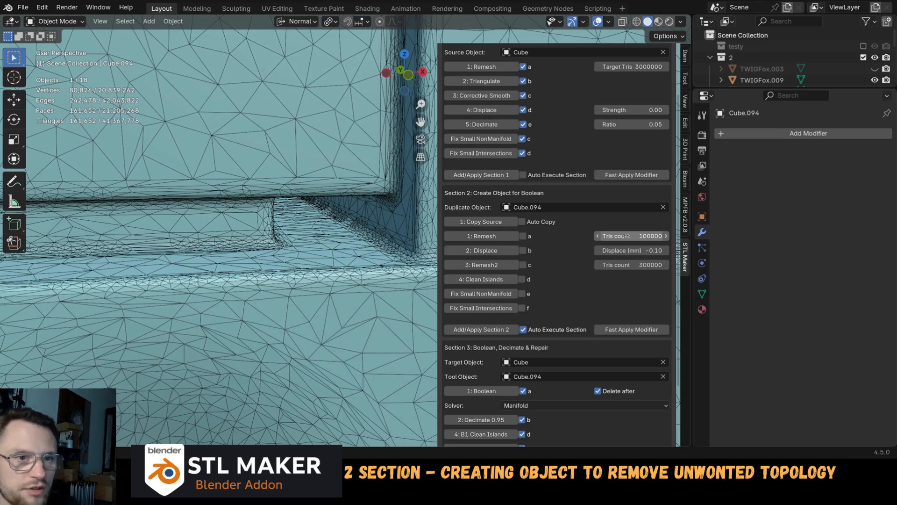
pyautogui.click(499, 237)
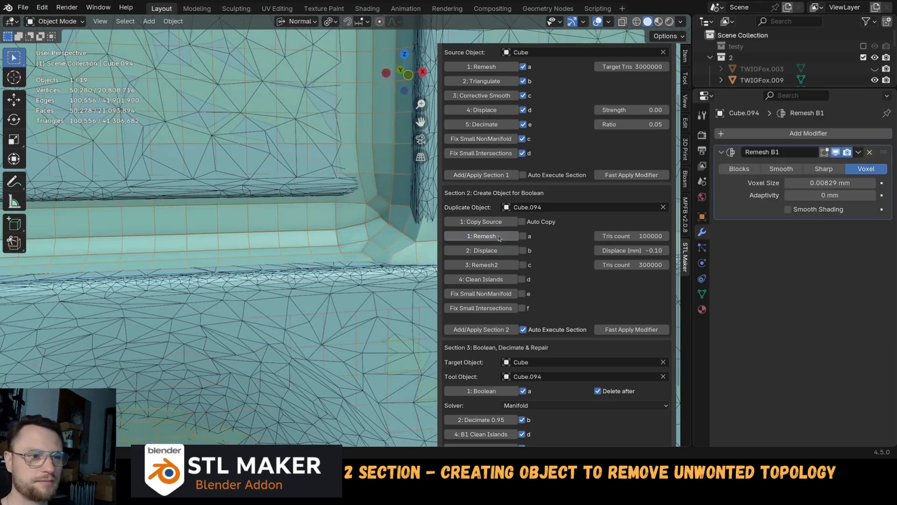
# Examine how the coarse remesh of the duplicate fills the narrow grooves and corners between the overlapping cubes.
pyautogui.scroll(-2, 364, 190)
pyautogui.moveTo(363, 191); pyautogui.dragTo(233, 208, button='middle')
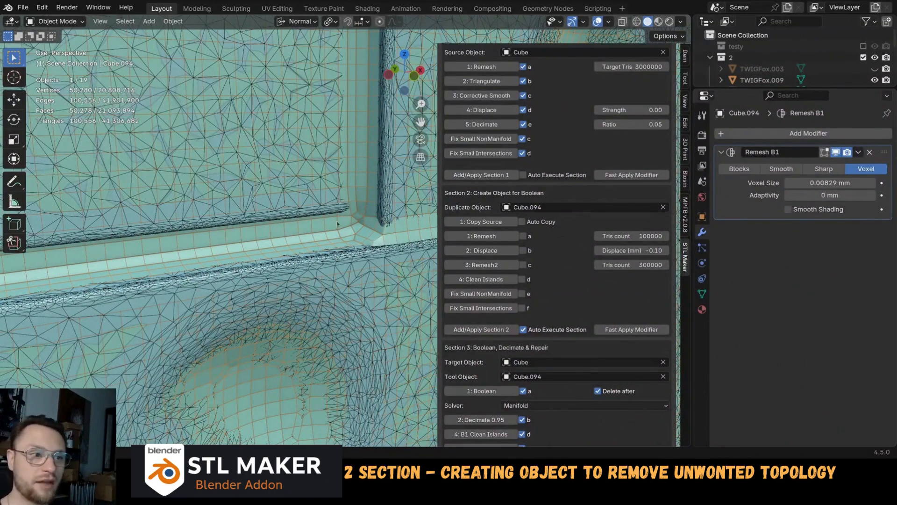
pyautogui.scroll(-6, 337, 224)
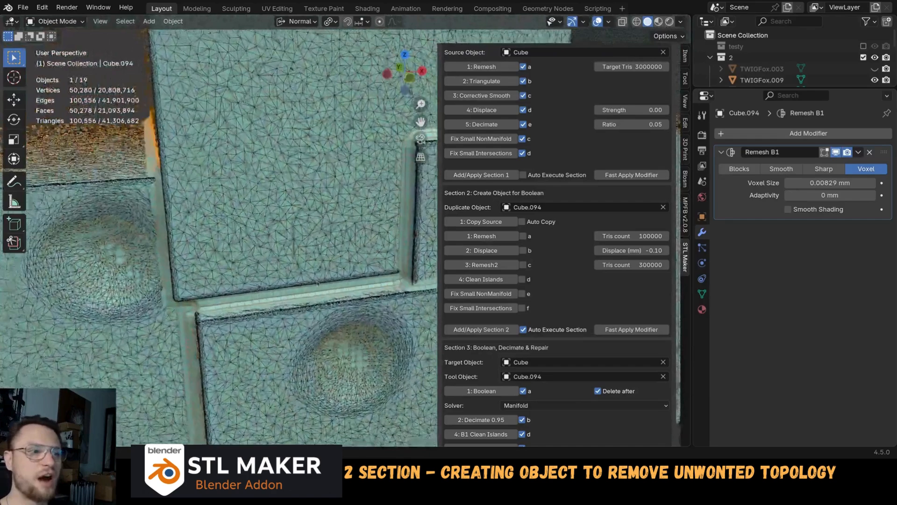
pyautogui.scroll(8, 316, 283)
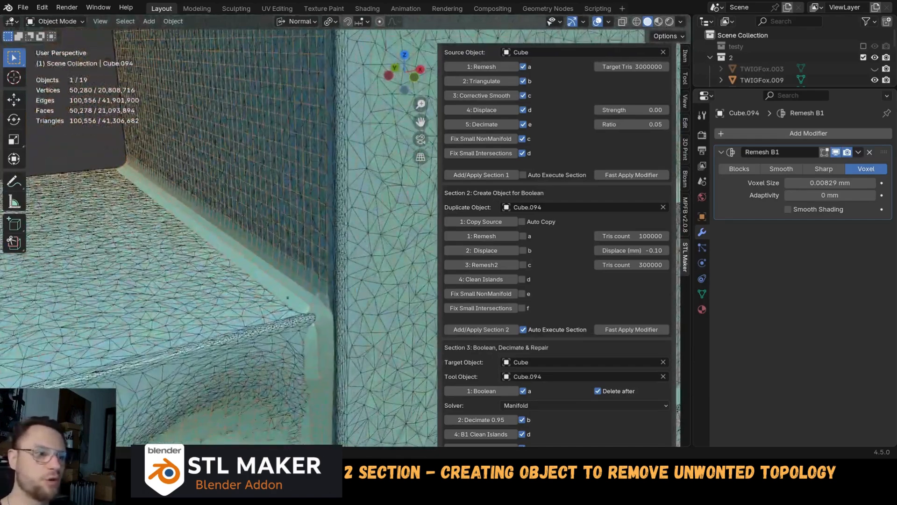
pyautogui.scroll(4, 304, 290)
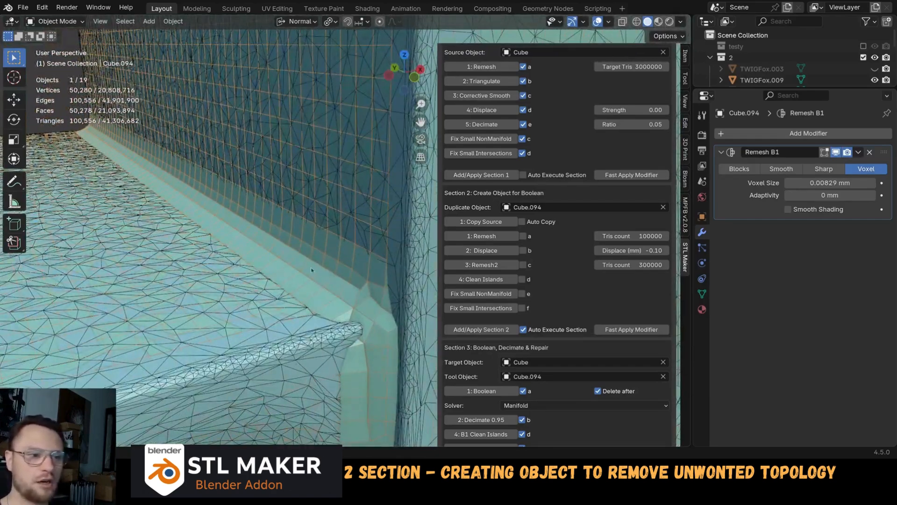
pyautogui.keyDown('shift'); pyautogui.moveTo(312, 270); pyautogui.dragTo(204, 219, button='middle'); pyautogui.keyUp('shift')
pyautogui.scroll(10, 288, 255)
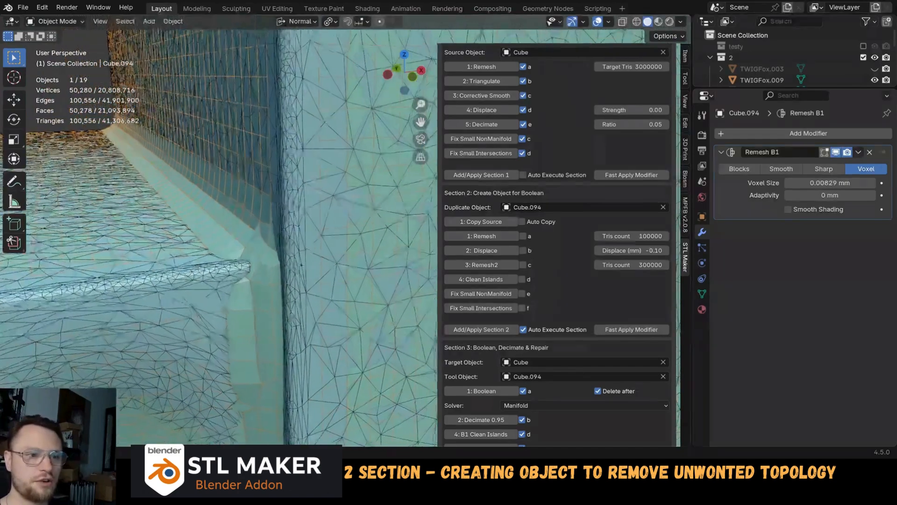
pyautogui.scroll(-5, 334, 267)
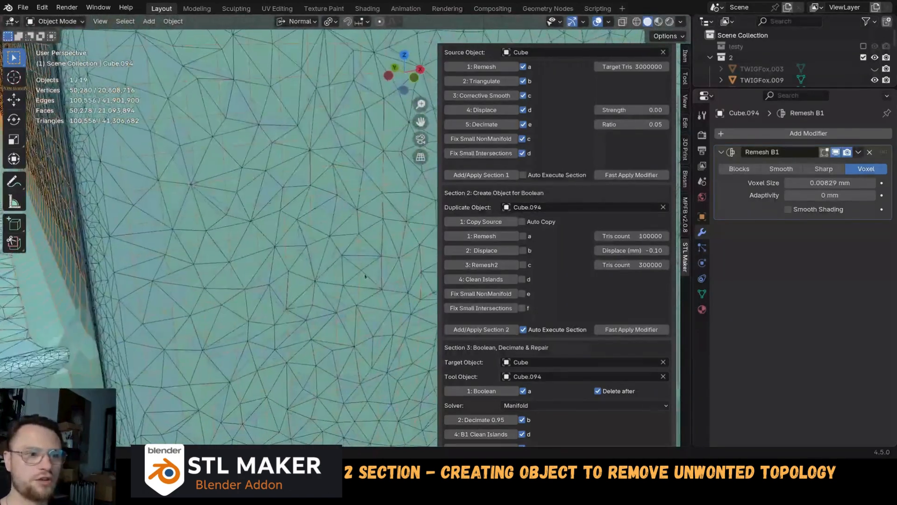
pyautogui.scroll(4, 334, 268)
pyautogui.scroll(-6, 341, 290)
pyautogui.keyDown('shift'); pyautogui.moveTo(348, 315); pyautogui.dragTo(241, 357, button='middle'); pyautogui.keyUp('shift')
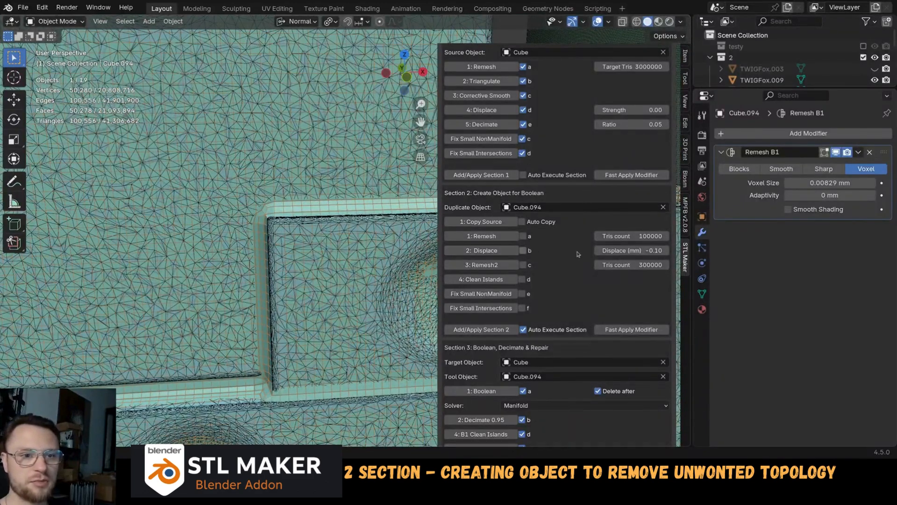
# Add a mesh cube near the groove corner above the round dent and set its size to 2 mm.
pyautogui.keyDown('shift'); pyautogui.moveTo(293, 272); pyautogui.dragTo(274, 234, button='middle'); pyautogui.keyUp('shift')
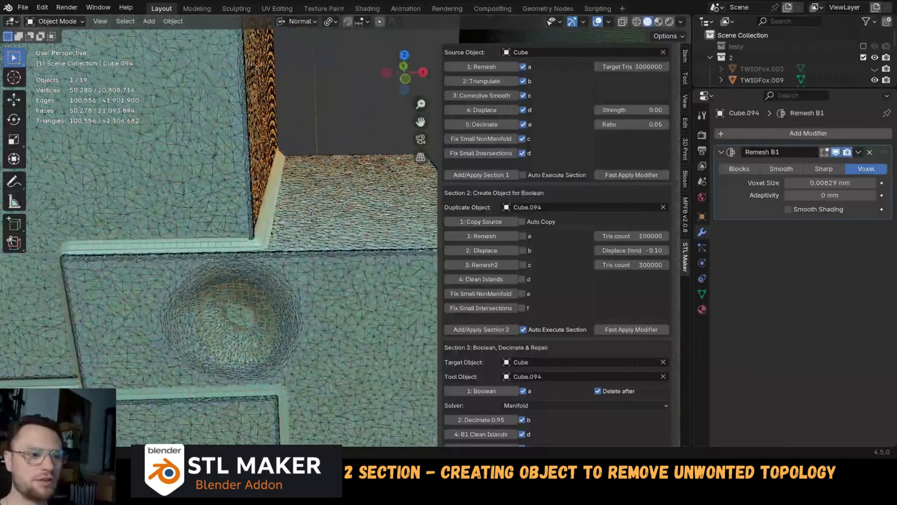
pyautogui.hotkey('shift', 'a')
pyautogui.moveTo(276, 231)
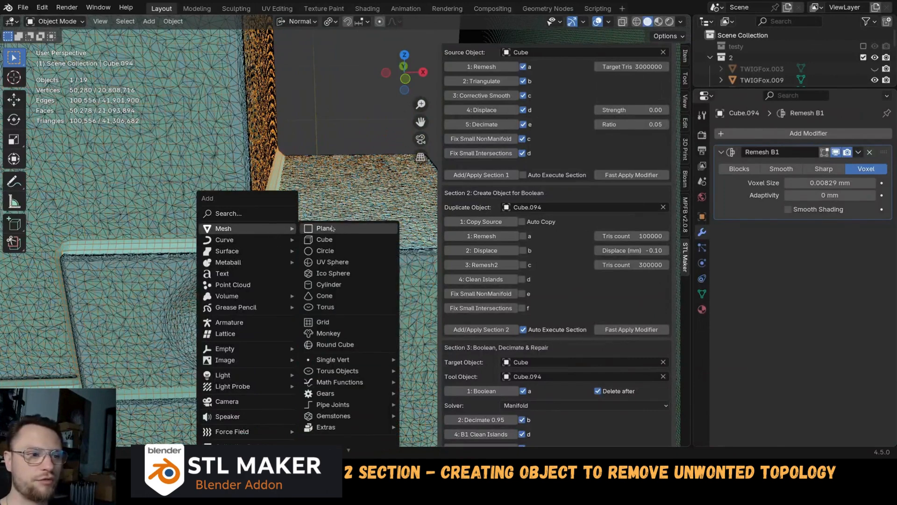
pyautogui.click(338, 237)
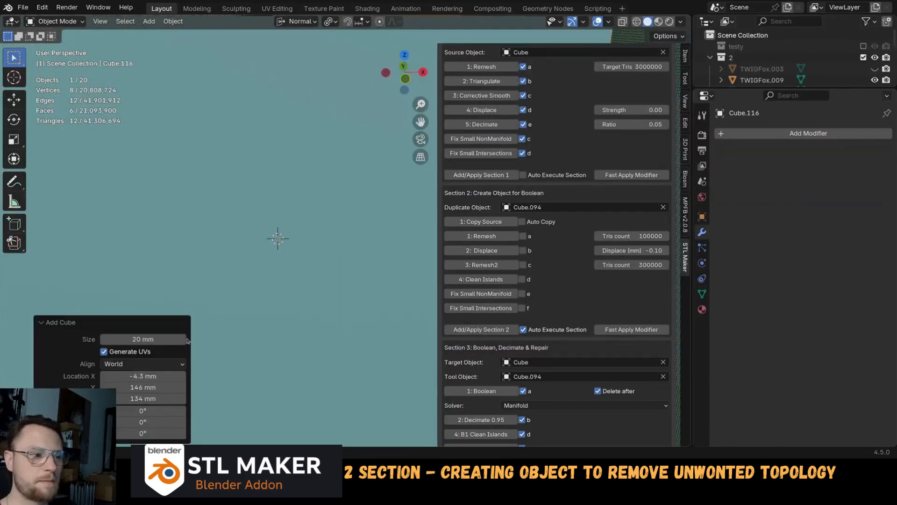
pyautogui.click(144, 340)
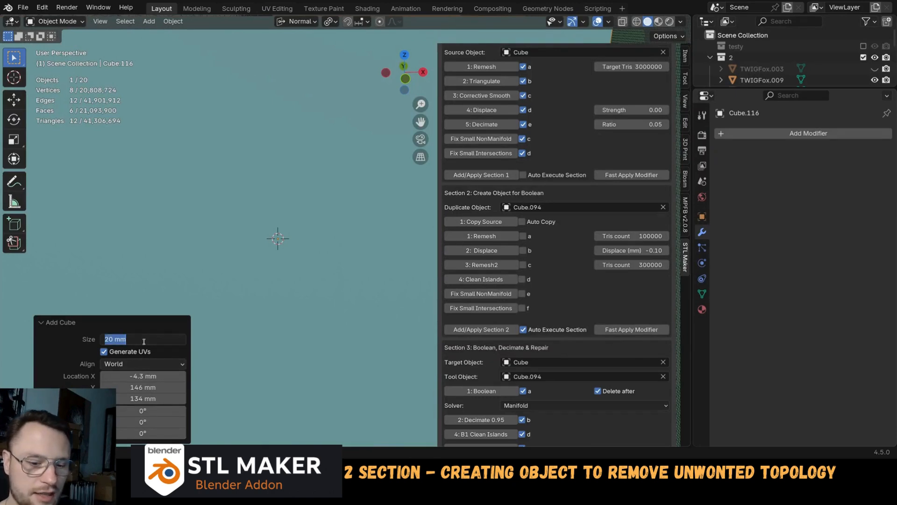
pyautogui.write('2')
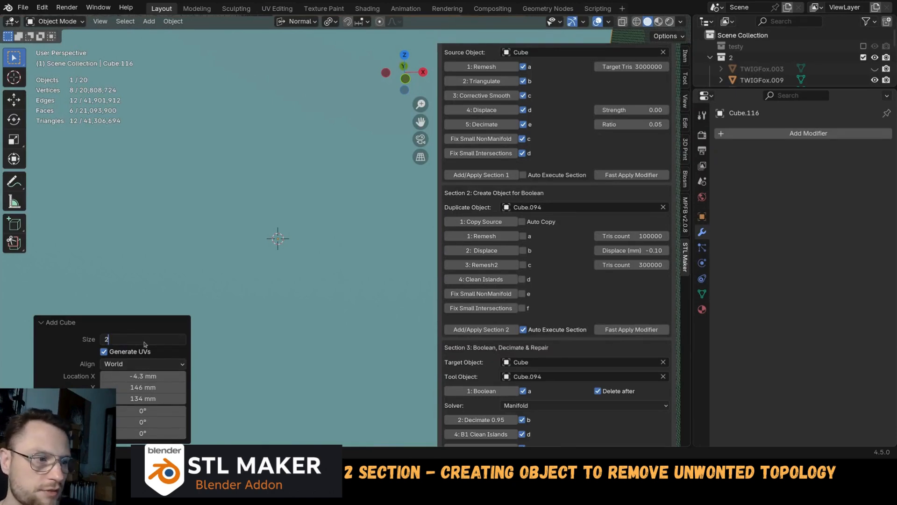
pyautogui.press('Return')
# Move the small cube about -2.06 mm in X, 0.15 mm in Y and 1.62 mm in Z, and turn on X-ray.
pyautogui.scroll(2, 295, 246)
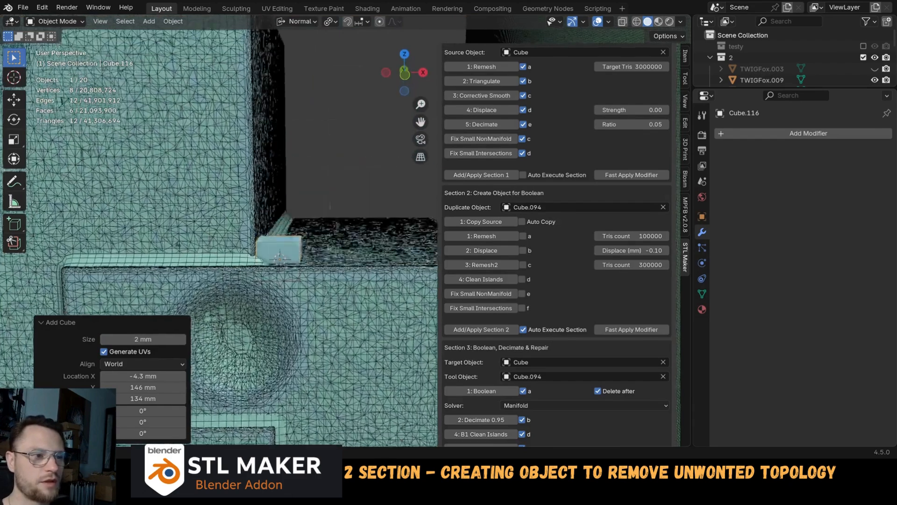
pyautogui.scroll(2, 297, 252)
pyautogui.press('g')
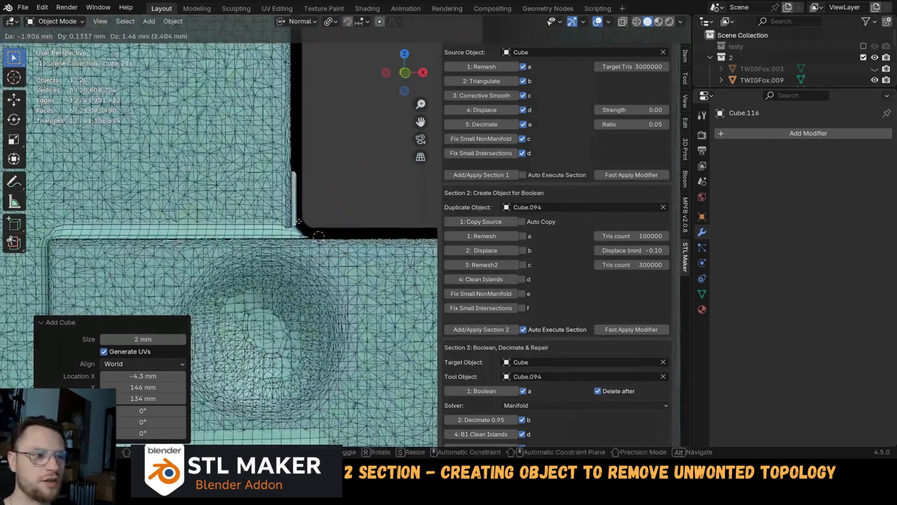
pyautogui.click(293, 221)
pyautogui.keyDown('shift'); pyautogui.moveTo(293, 221); pyautogui.dragTo(326, 233, button='middle'); pyautogui.keyUp('shift')
pyautogui.hotkey('alt', 'z')
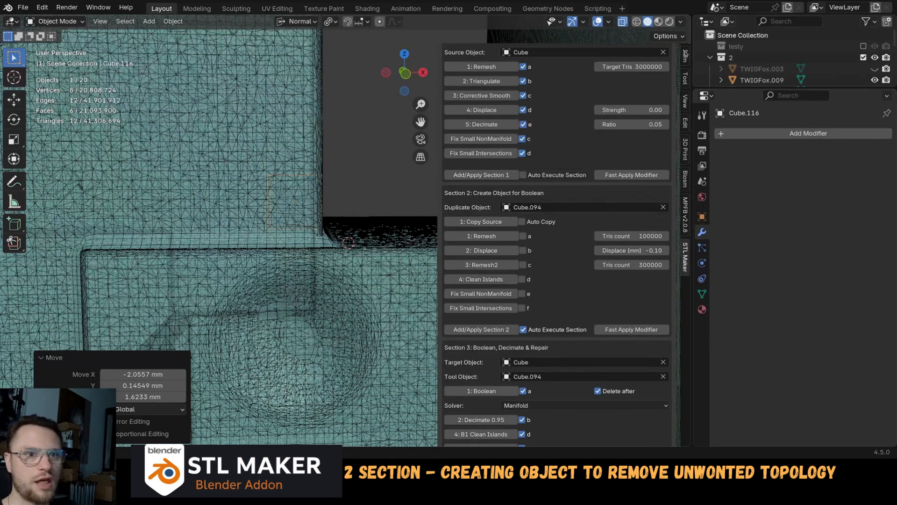
# Set the small cube's X, Y and Z dimensions to 0.2 mm.
pyautogui.click(685, 55)
pyautogui.moveTo(605, 214); pyautogui.dragTo(605, 235)
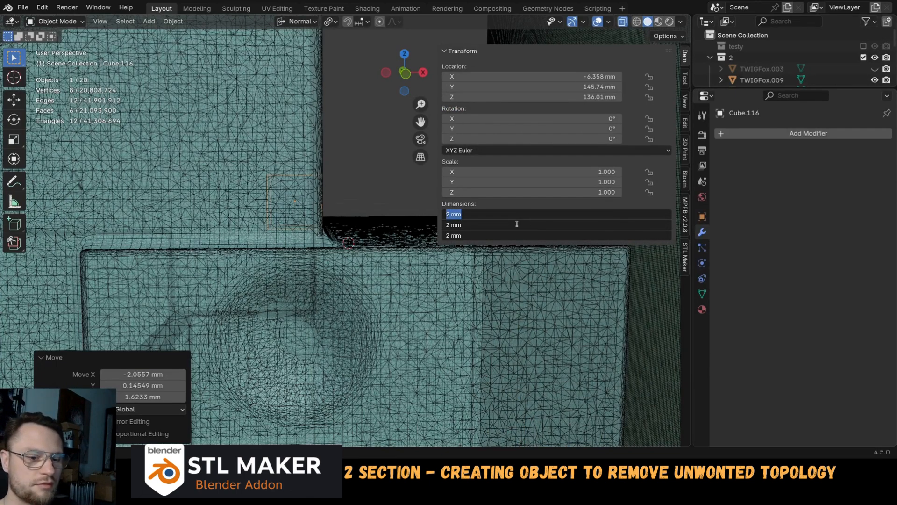
pyautogui.write('0.2')
pyautogui.press('Return')
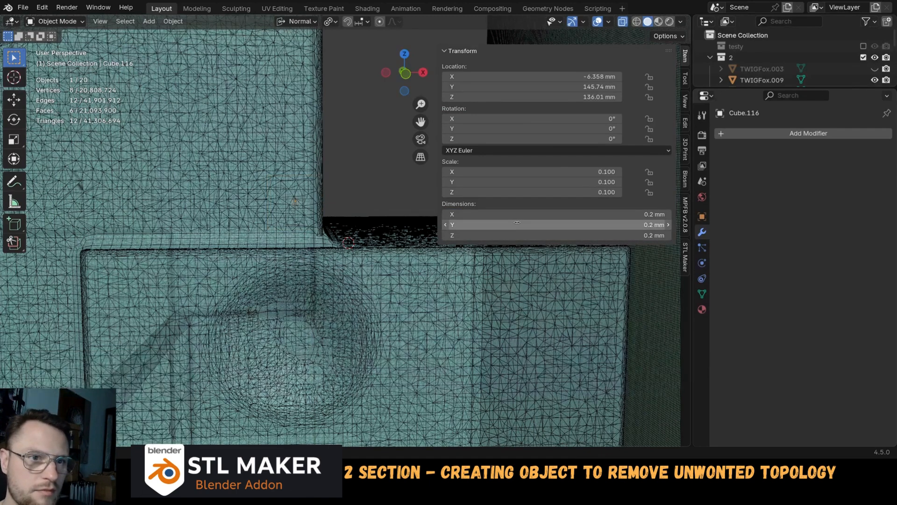
# Move the small cube about 1.44 mm in X, -0.10 mm in Y and 0.08 mm in Z, clear of the groove corner.
pyautogui.press('g')
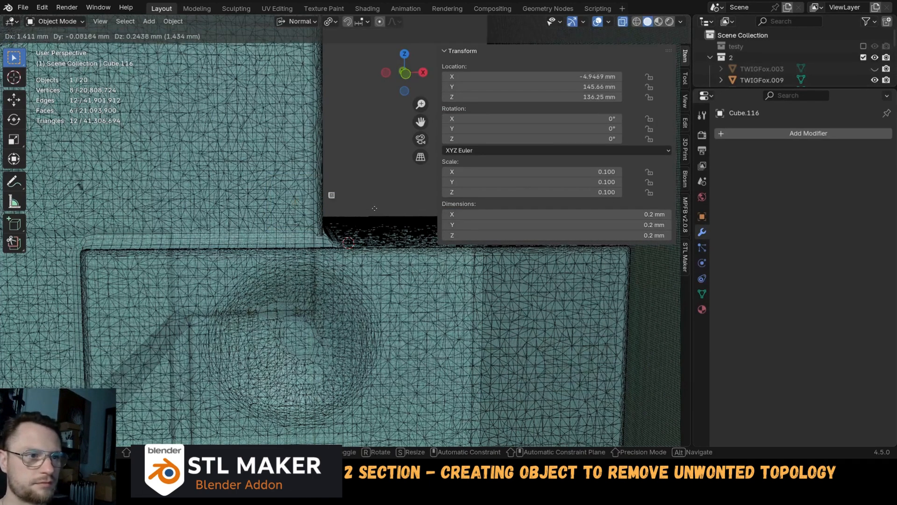
pyautogui.click(374, 215)
pyautogui.scroll(2, 371, 214)
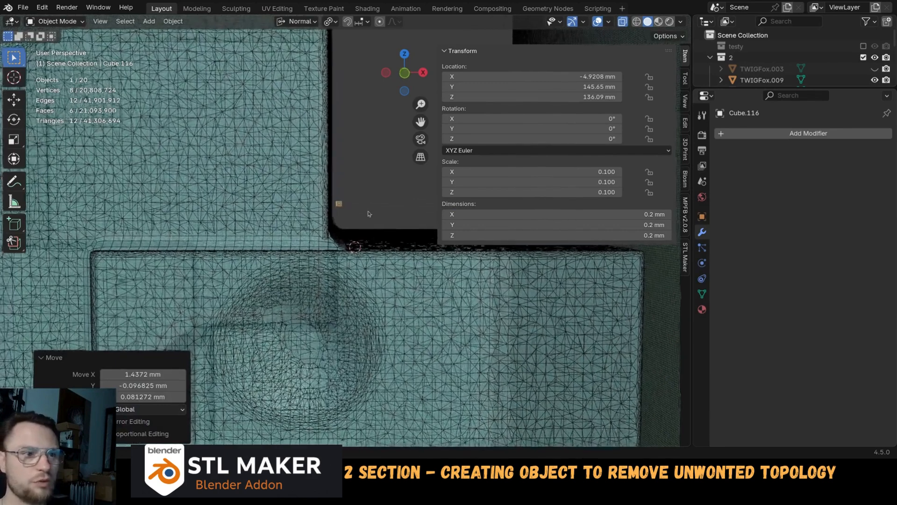
pyautogui.scroll(-2, 369, 213)
# Try 0.1 mm, 0.2 mm and 1 mm as the small cube's X, Y and Z dimensions to compare sizes.
pyautogui.moveTo(607, 235); pyautogui.dragTo(608, 212)
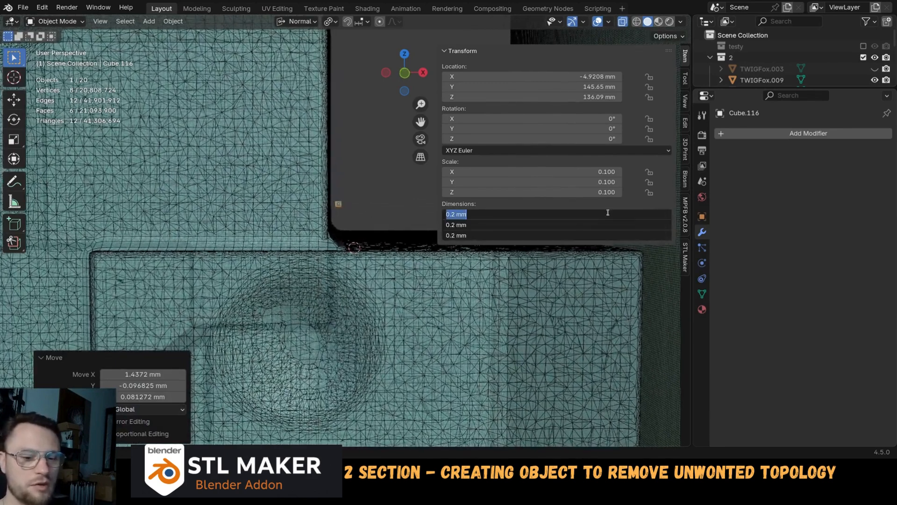
pyautogui.press('Return')
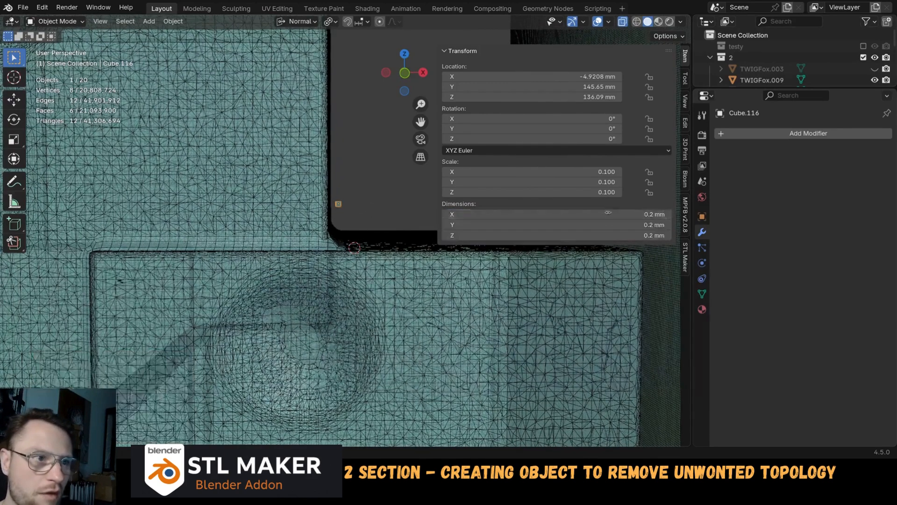
pyautogui.moveTo(609, 213); pyautogui.dragTo(518, 211)
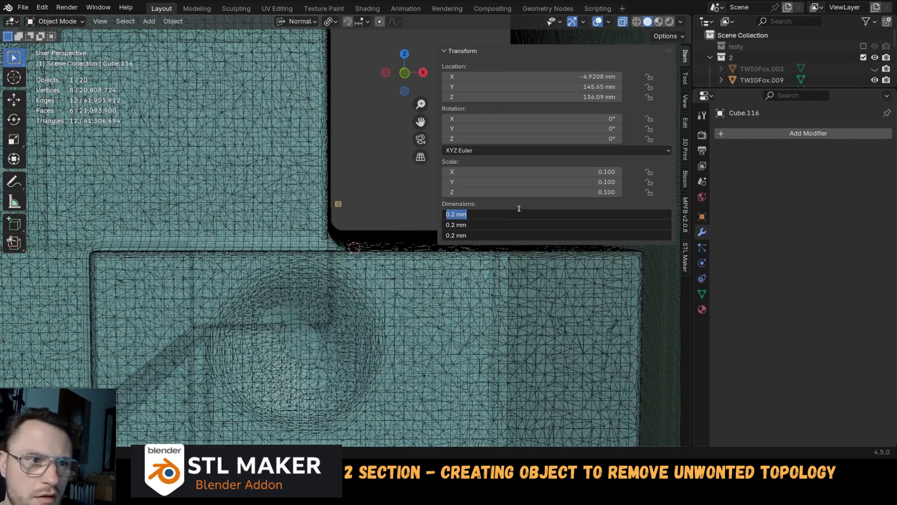
pyautogui.write('0.1')
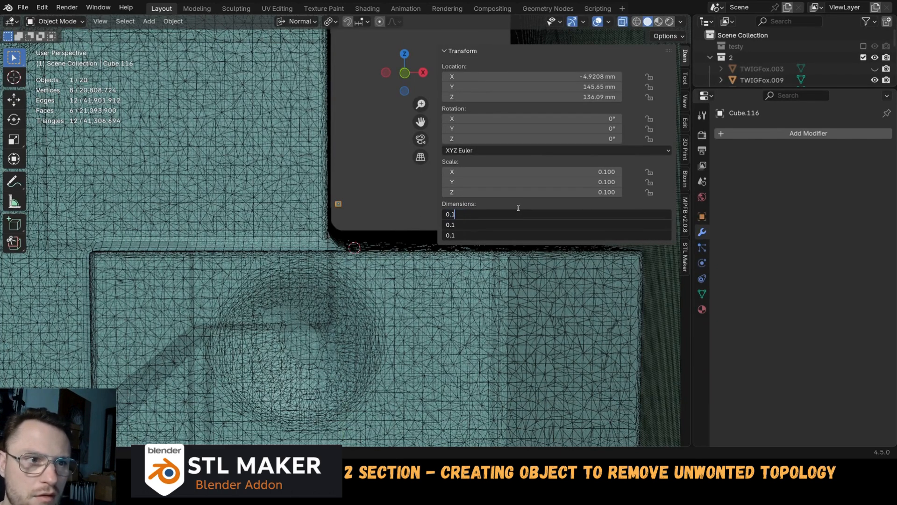
pyautogui.press('Return')
pyautogui.moveTo(519, 211)
pyautogui.mouseDown()
pyautogui.moveTo(522, 235)
pyautogui.moveTo(530, 212)
pyautogui.mouseUp()
pyautogui.write('0.')
pyautogui.press('Return')
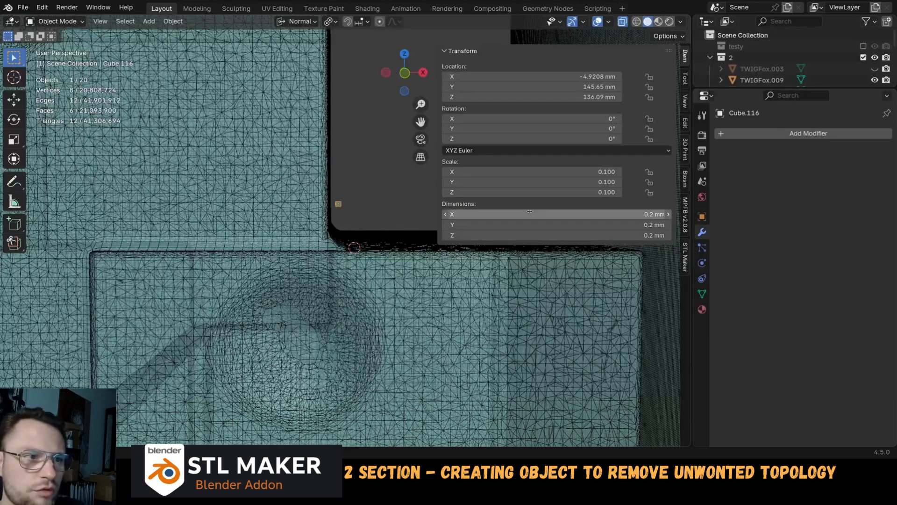
pyautogui.moveTo(534, 235); pyautogui.dragTo(534, 213)
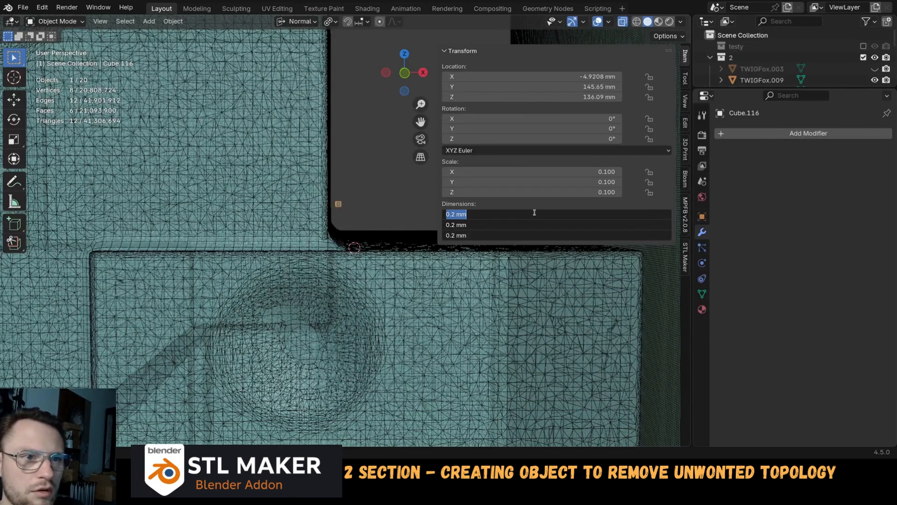
pyautogui.write('1')
pyautogui.press('Return')
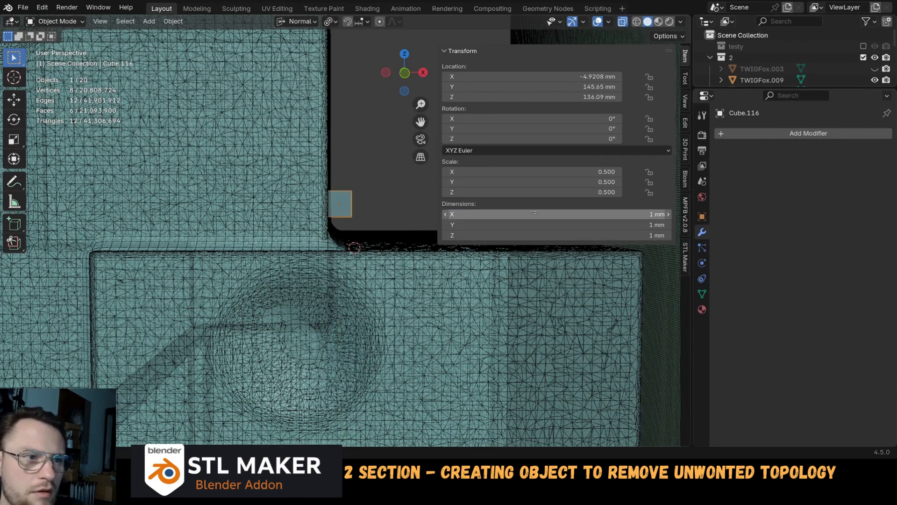
# Set the small cube's X, Y and Z dimensions to 0.5 mm and move it about 0.82 mm in X and 0.26 mm in Z.
pyautogui.moveTo(534, 212)
pyautogui.mouseDown()
pyautogui.moveTo(535, 225)
pyautogui.moveTo(534, 212)
pyautogui.mouseUp()
pyautogui.write('0')
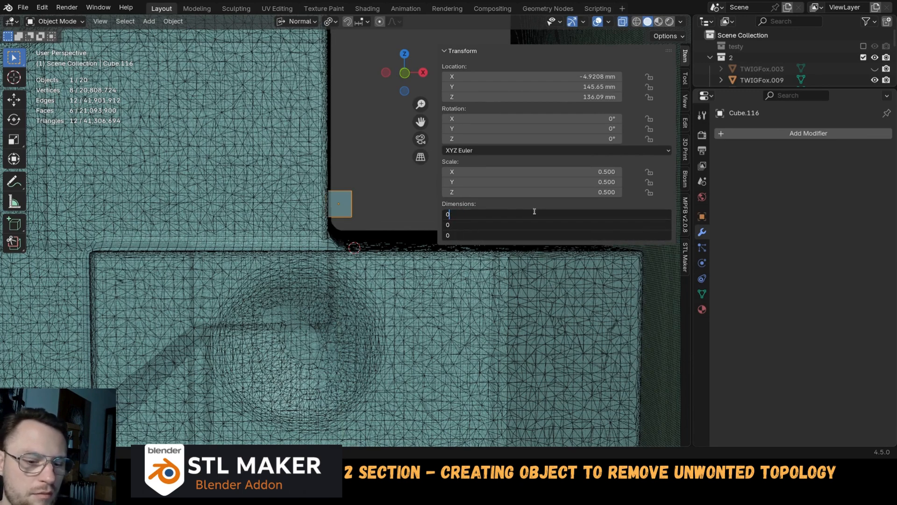
pyautogui.write('.5')
pyautogui.press('Return')
pyautogui.press('g')
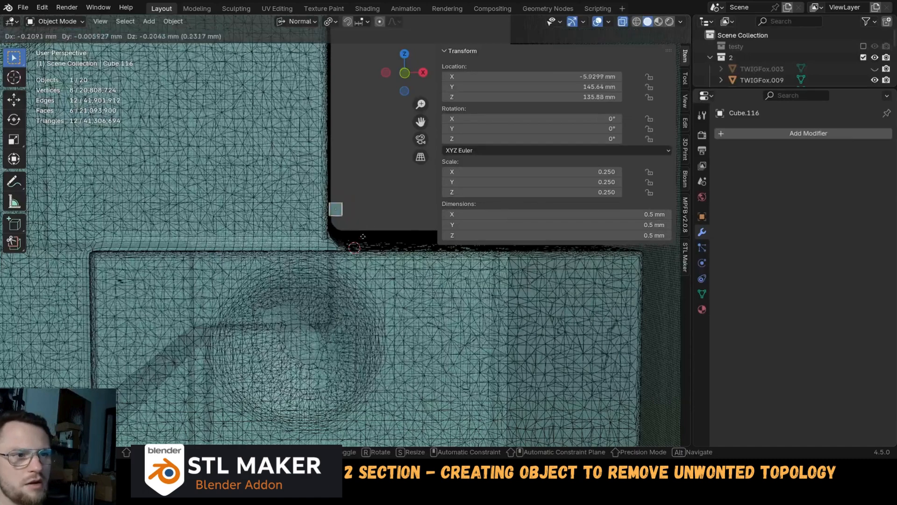
pyautogui.click(390, 217)
# Select the coarse remeshed duplicate and set the Section 2 Displace value to -0.5 mm.
pyautogui.moveTo(386, 218); pyautogui.dragTo(358, 224, button='middle')
pyautogui.scroll(-3, 282, 220)
pyautogui.scroll(4, 283, 220)
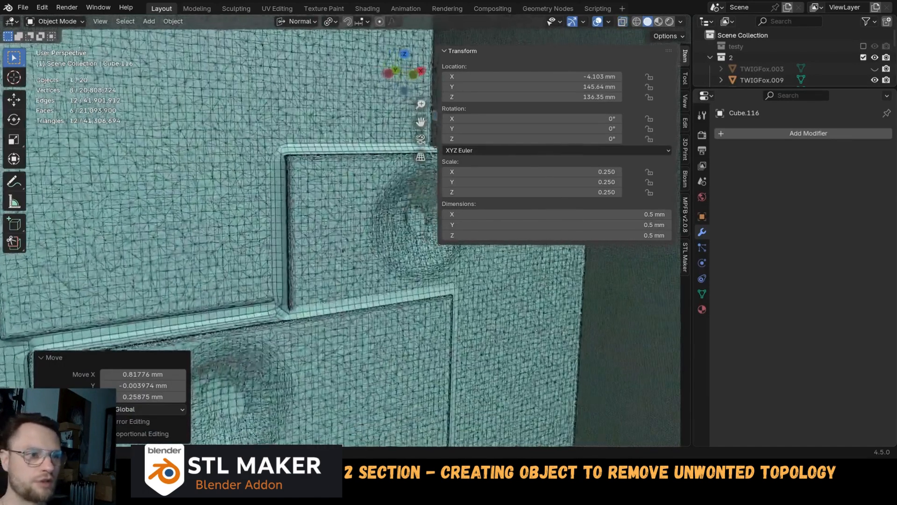
pyautogui.click(283, 220)
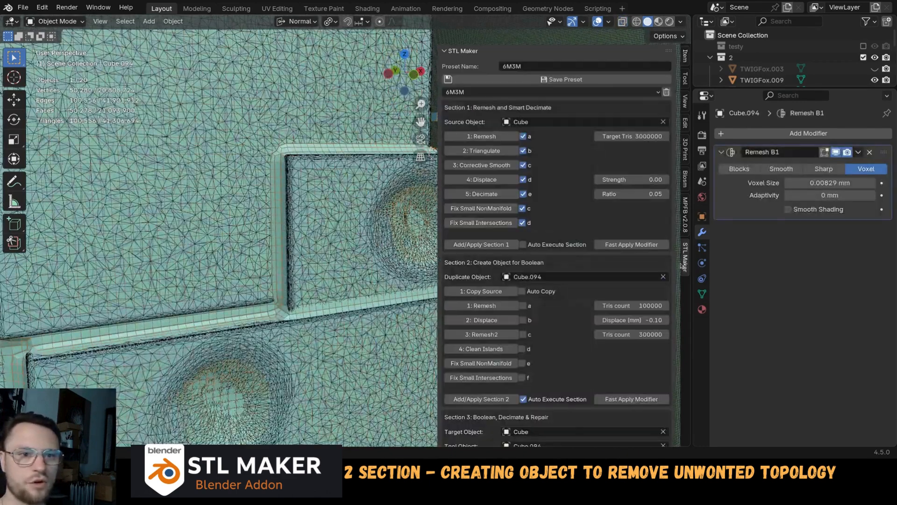
pyautogui.click(686, 257)
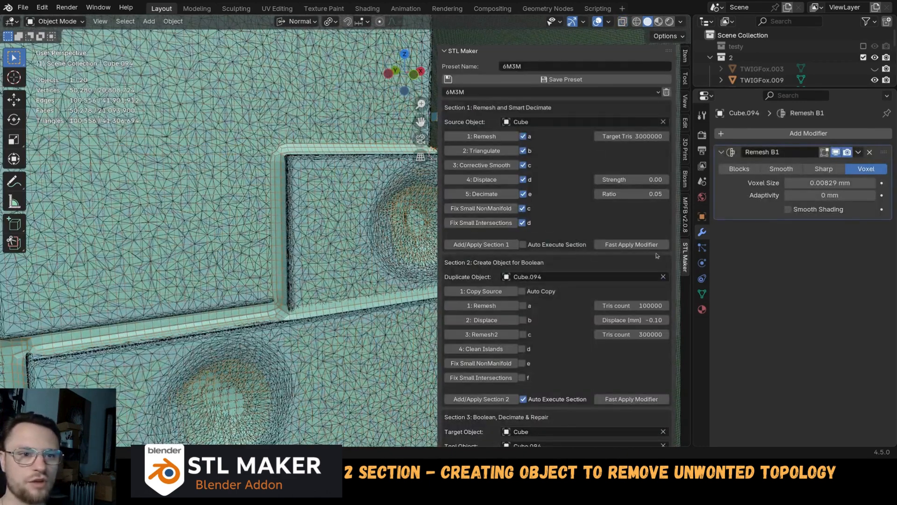
pyautogui.click(633, 321)
pyautogui.press('BackSpace')
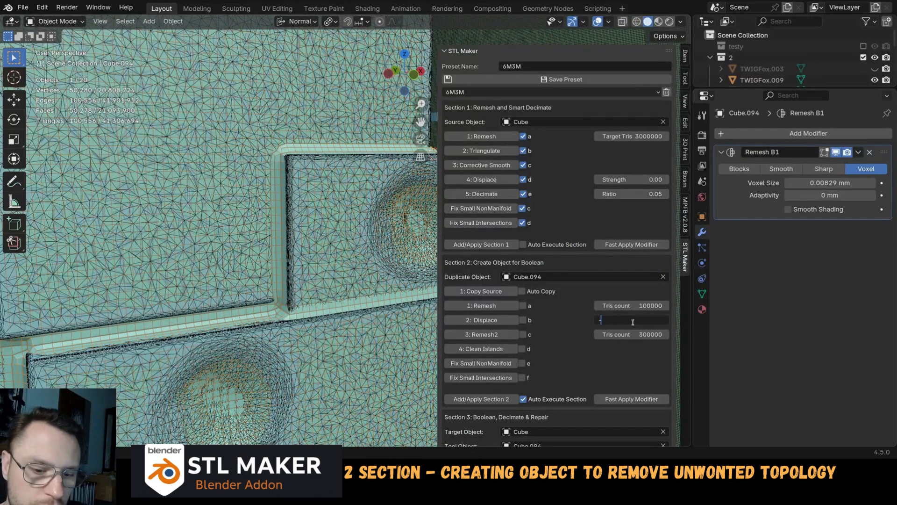
pyautogui.write('-0.5')
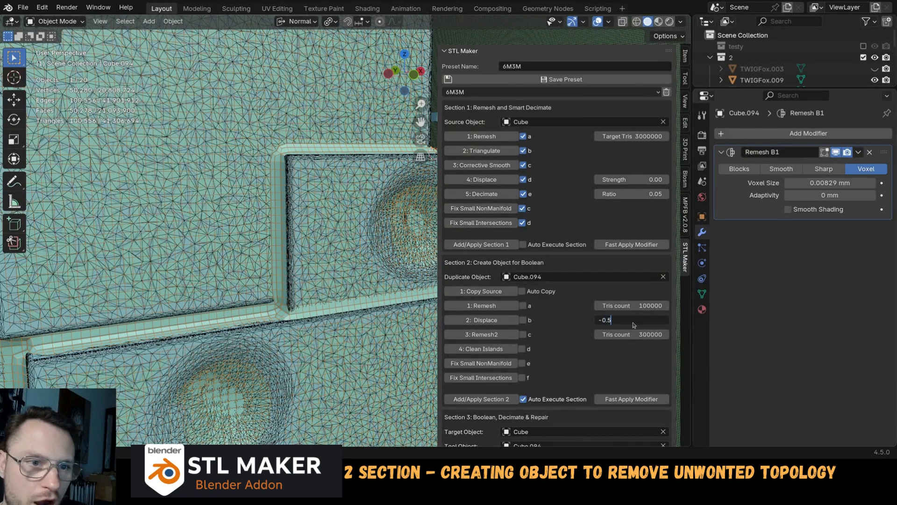
pyautogui.press('Return')
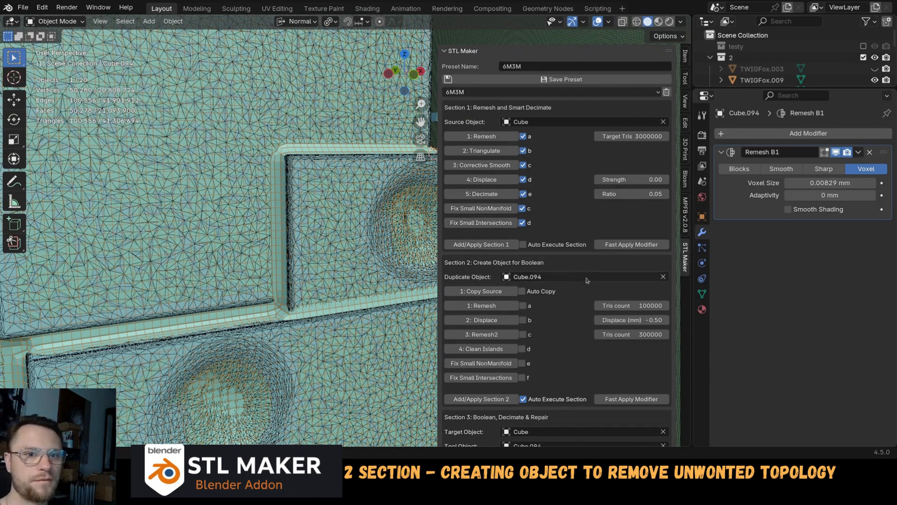
# Compare the small reference cube with the groove, reselect the coarse duplicate and add the Section 2 Displace modifier to it.
pyautogui.moveTo(286, 189); pyautogui.dragTo(351, 158, button='middle')
pyautogui.click(340, 204)
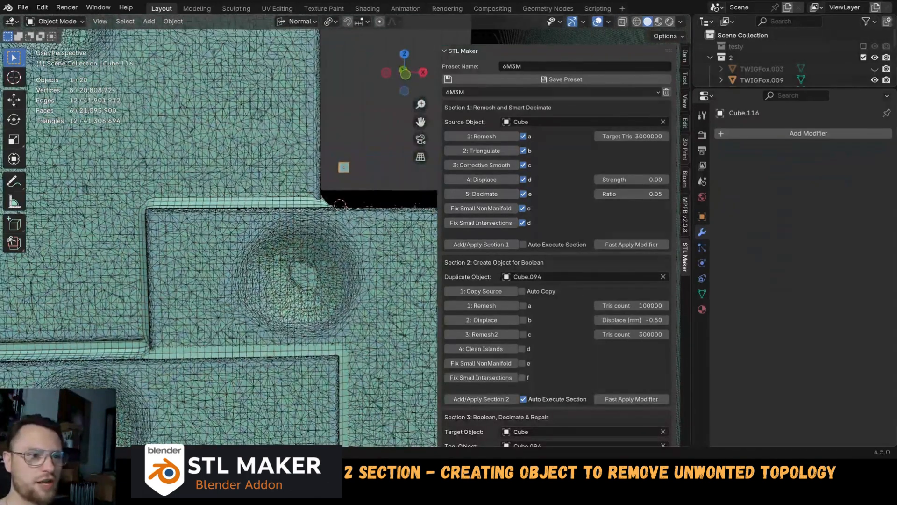
pyautogui.click(314, 205)
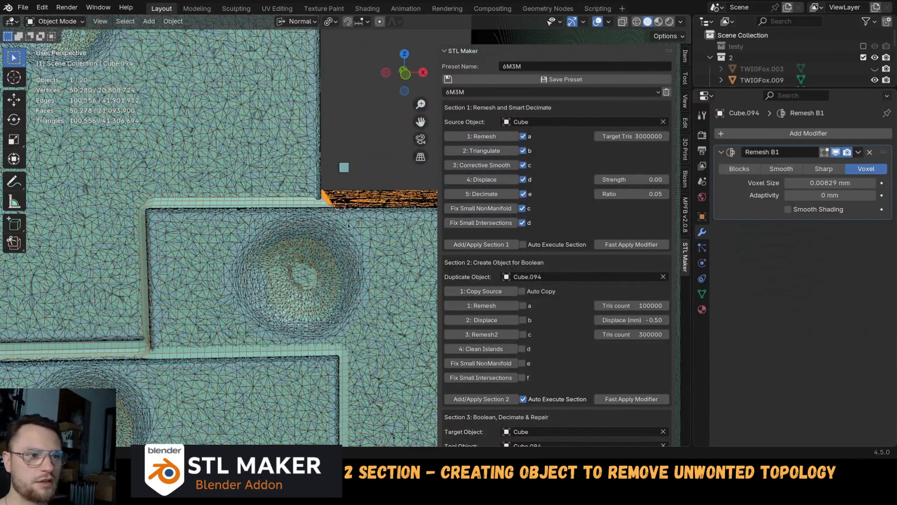
pyautogui.keyDown('shift'); pyautogui.moveTo(322, 252); pyautogui.dragTo(374, 246, button='middle'); pyautogui.keyUp('shift')
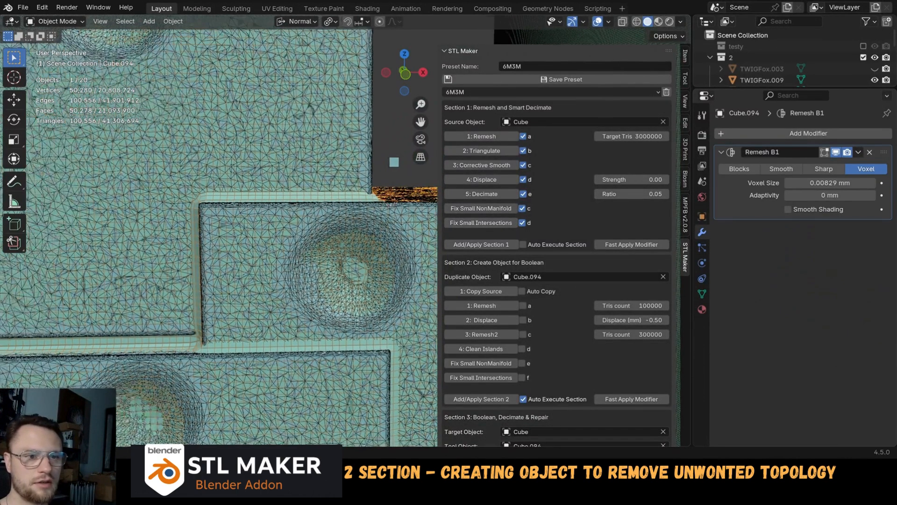
pyautogui.click(497, 324)
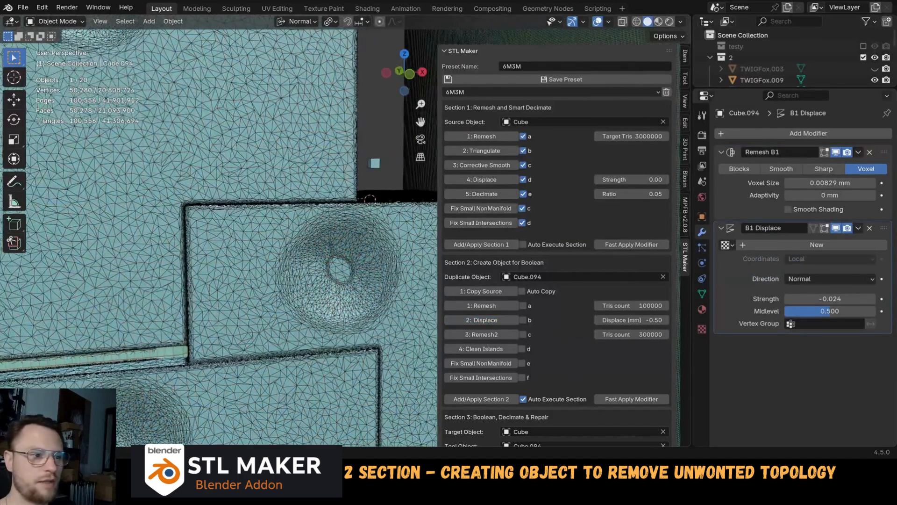
# Examine from several sides how far the displaced duplicate sinks beneath the surfaces and where it still fills the grooves and corners.
pyautogui.keyDown('shift'); pyautogui.moveTo(261, 299); pyautogui.dragTo(359, 179, button='middle'); pyautogui.keyUp('shift')
pyautogui.moveTo(300, 238); pyautogui.dragTo(275, 374, button='middle')
pyautogui.scroll(3, 321, 233)
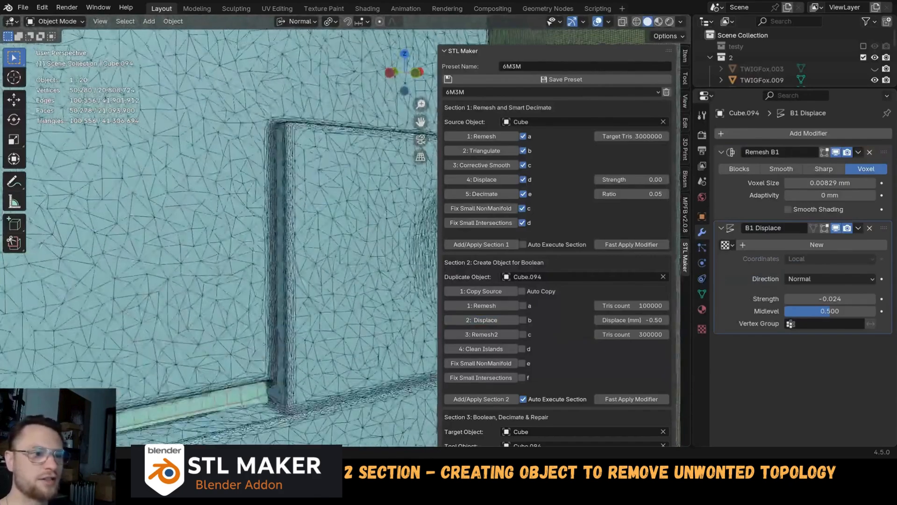
pyautogui.scroll(-4, 299, 304)
pyautogui.moveTo(299, 303); pyautogui.dragTo(346, 299, button='middle')
pyautogui.keyDown('shift'); pyautogui.moveTo(219, 187); pyautogui.dragTo(279, 183, button='middle'); pyautogui.keyUp('shift')
pyautogui.scroll(2, 279, 183)
pyautogui.keyDown('shift'); pyautogui.moveTo(165, 189); pyautogui.dragTo(193, 190, button='middle'); pyautogui.keyUp('shift')
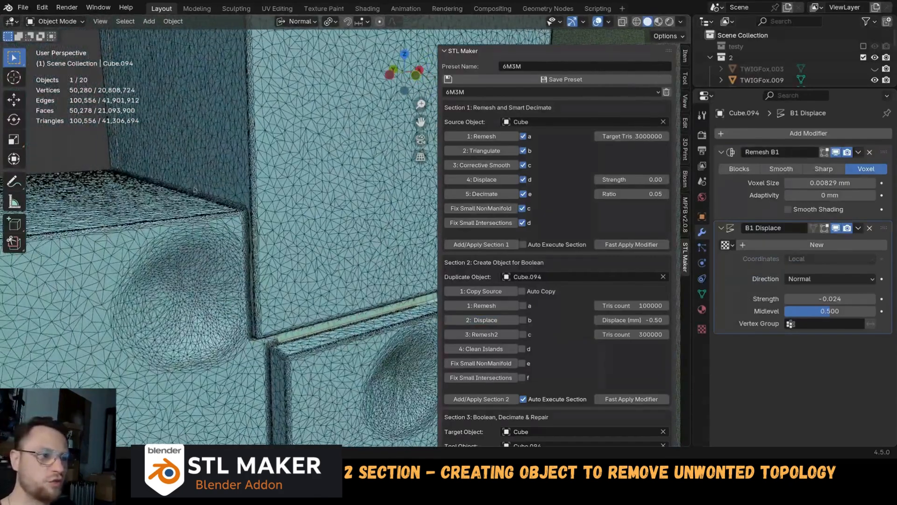
pyautogui.moveTo(219, 234); pyautogui.dragTo(292, 220, button='middle')
pyautogui.scroll(-3, 220, 210)
pyautogui.scroll(4, 219, 210)
pyautogui.keyDown('shift'); pyautogui.moveTo(293, 187); pyautogui.dragTo(246, 295, button='middle'); pyautogui.keyUp('shift')
pyautogui.scroll(5, 280, 204)
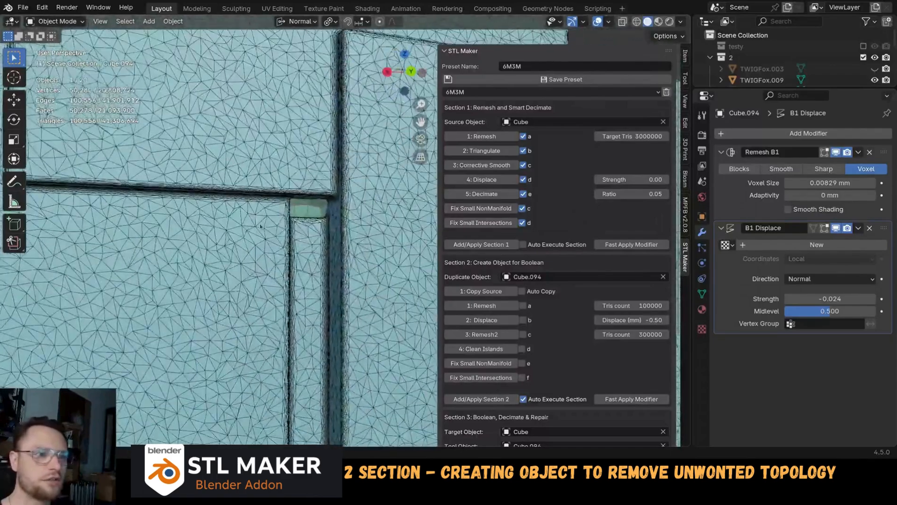
pyautogui.moveTo(312, 196); pyautogui.dragTo(269, 227, button='middle')
pyautogui.scroll(2, 243, 219)
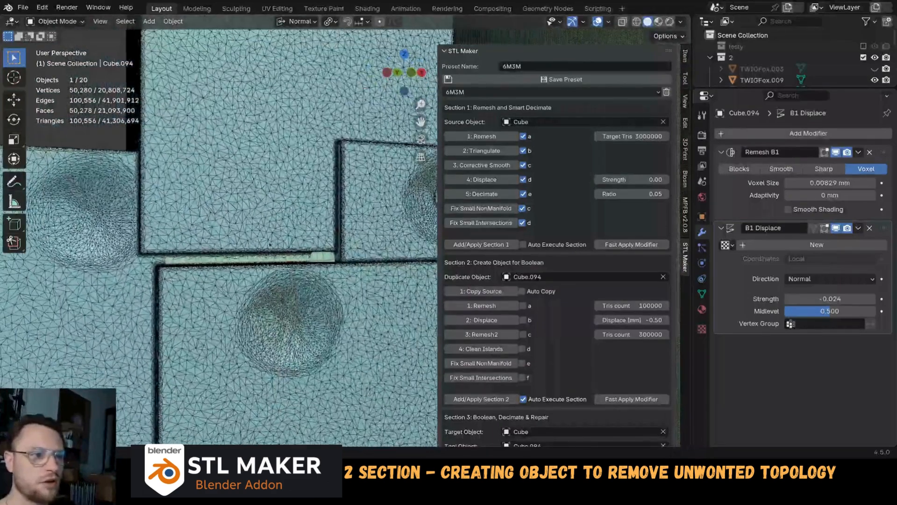
# Inspect the strip of the displaced duplicate in the horizontal groove above the round dent, including in X-ray view.
pyautogui.keyDown('shift'); pyautogui.moveTo(271, 290); pyautogui.dragTo(269, 243, button='middle'); pyautogui.keyUp('shift')
pyautogui.scroll(2, 270, 244)
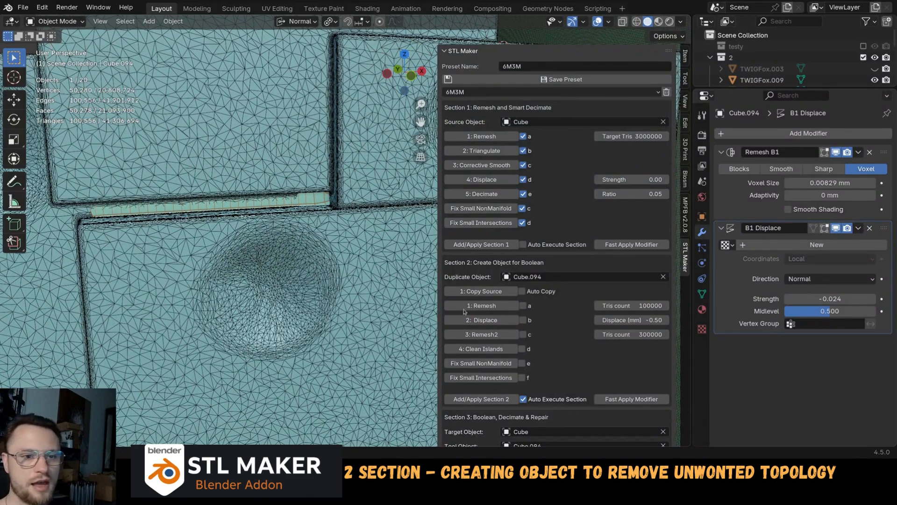
pyautogui.scroll(3, 279, 234)
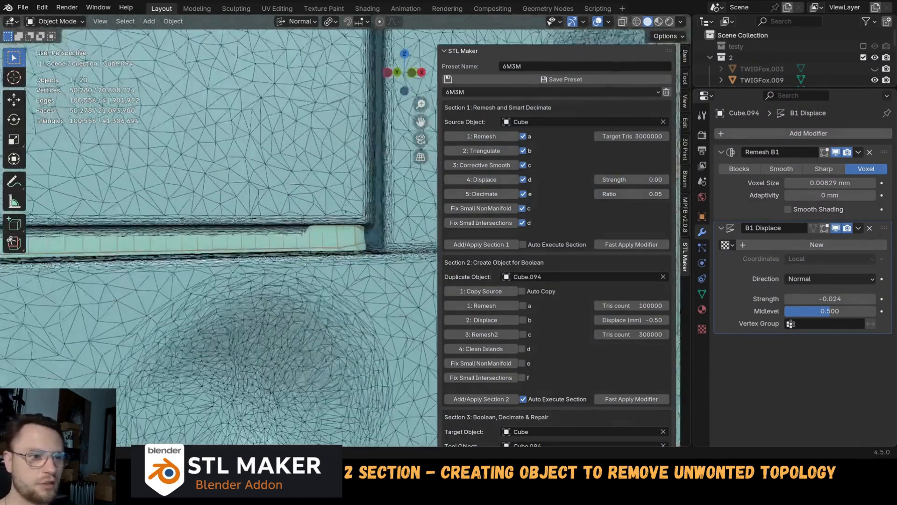
pyautogui.scroll(-5, 362, 236)
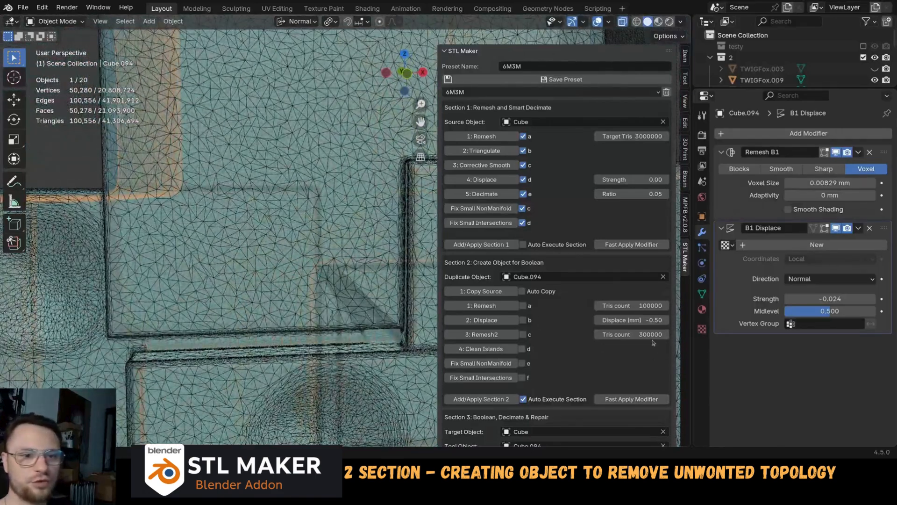
pyautogui.scroll(3, 220, 233)
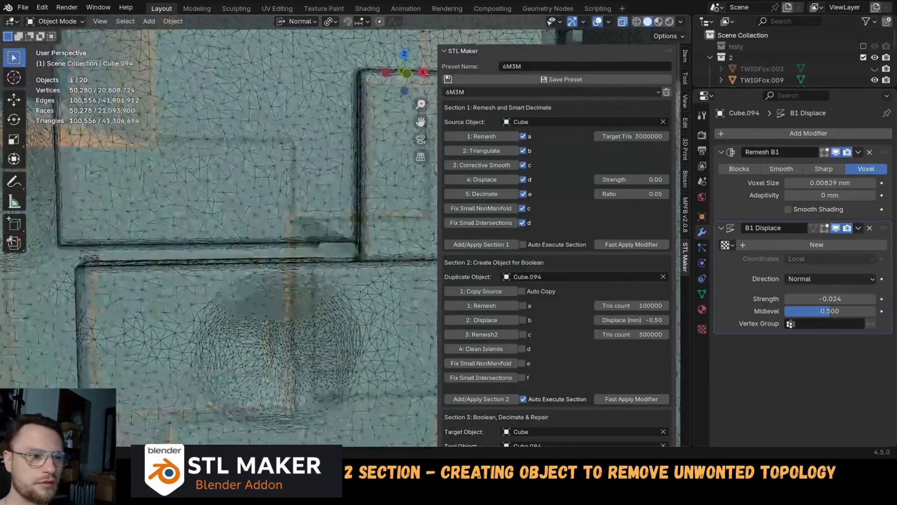
pyautogui.scroll(1, 220, 234)
pyautogui.keyDown('shift'); pyautogui.moveTo(243, 262); pyautogui.dragTo(220, 205, button='middle'); pyautogui.keyUp('shift')
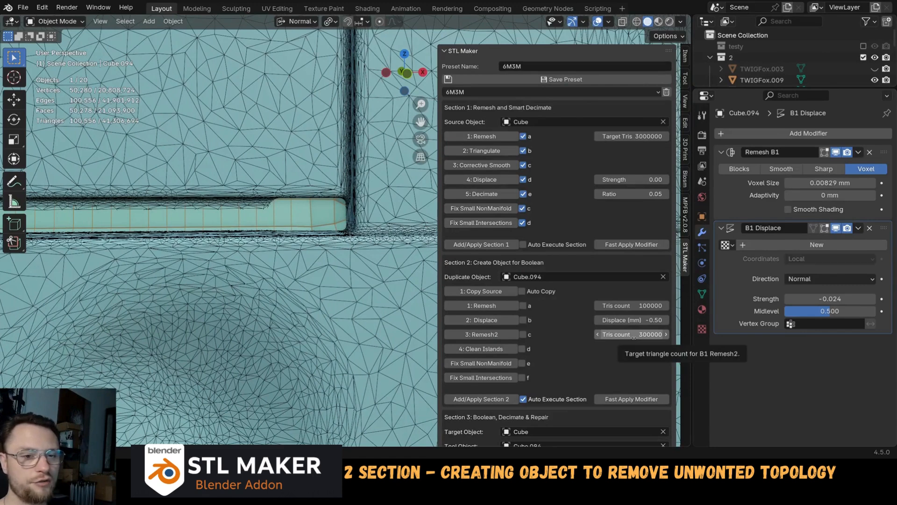
# Add the Section 2 Remesh2 modifier to the displaced duplicate and check its mesh in the groove.
pyautogui.click(489, 335)
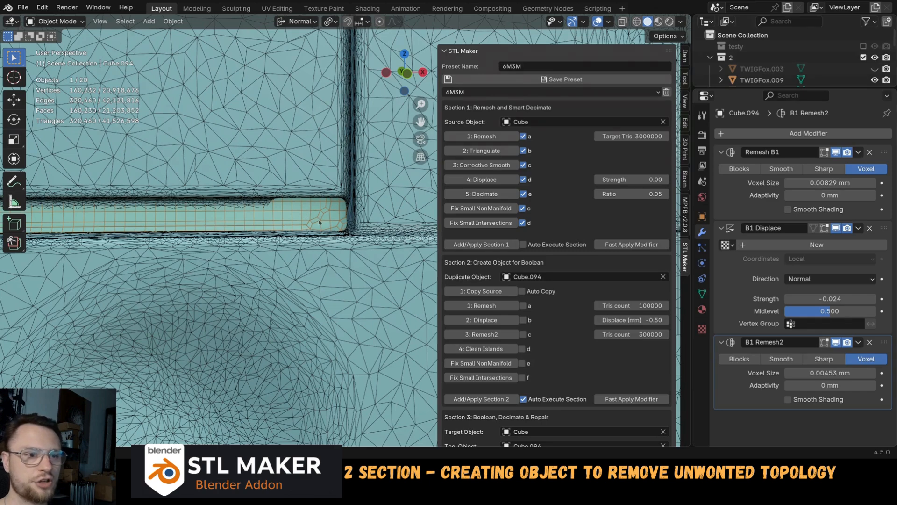
pyautogui.scroll(-3, 340, 225)
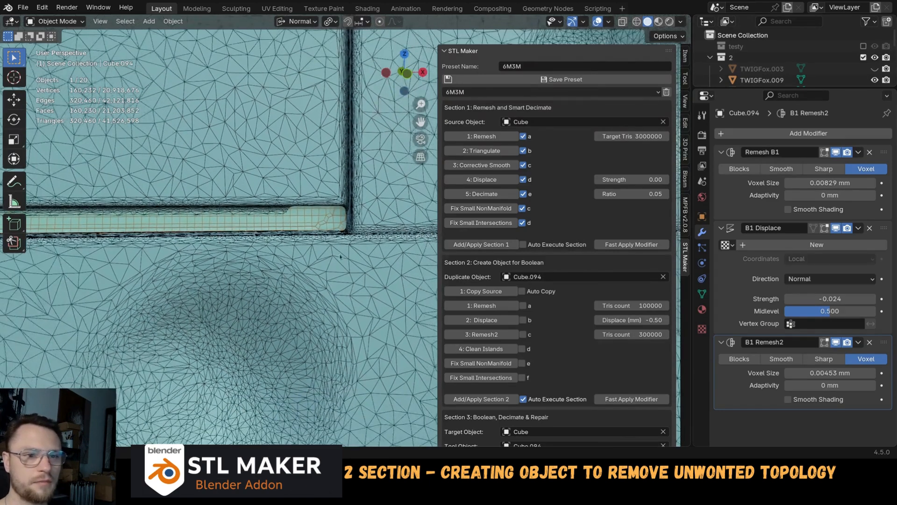
pyautogui.scroll(-2, 337, 280)
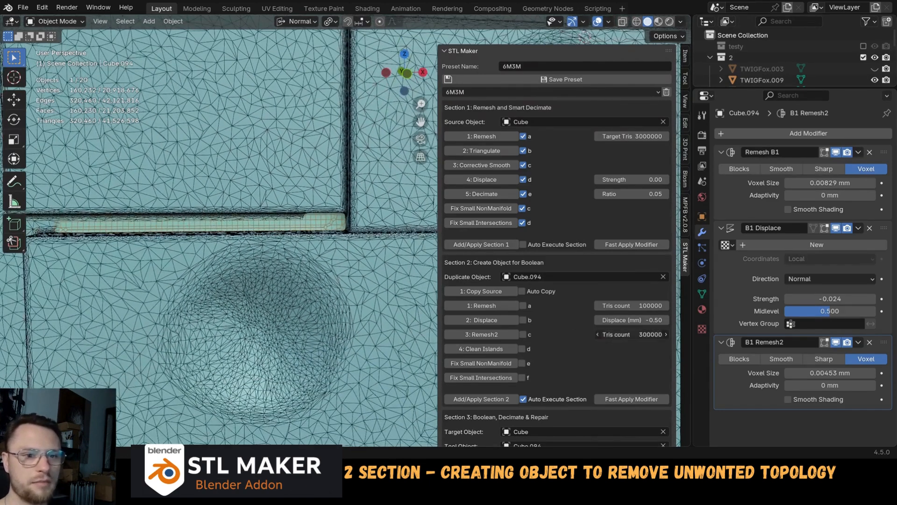
# Set the Section 2 Remesh2 tris count to 200000 and add another Remesh2 modifier to the duplicate.
pyautogui.click(631, 334)
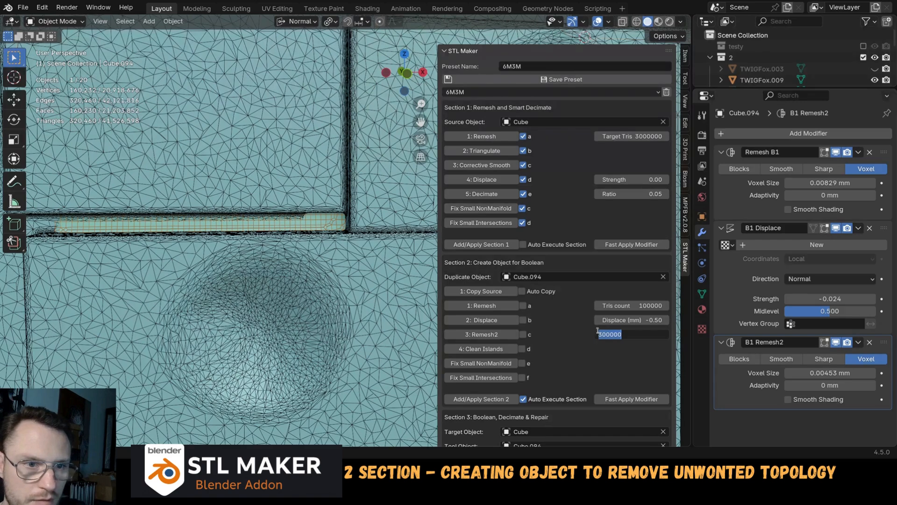
pyautogui.click(602, 333)
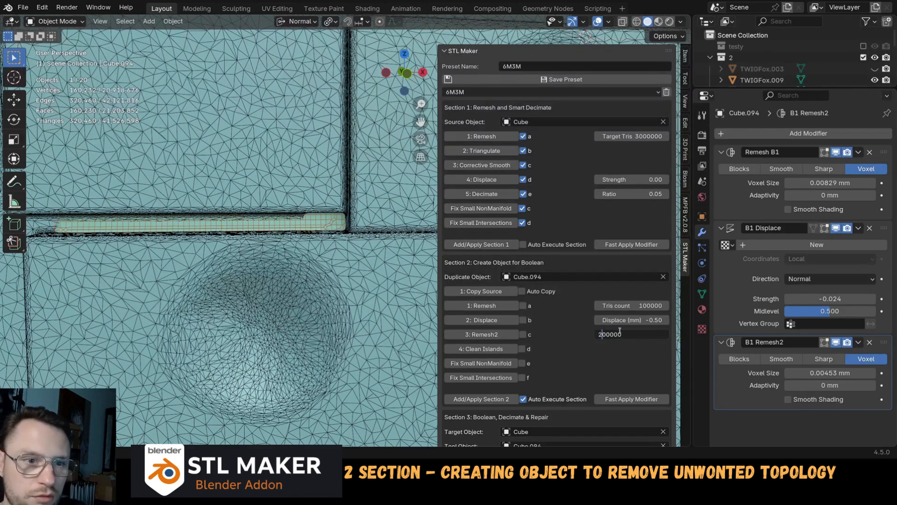
pyautogui.write('2')
pyautogui.press('Return')
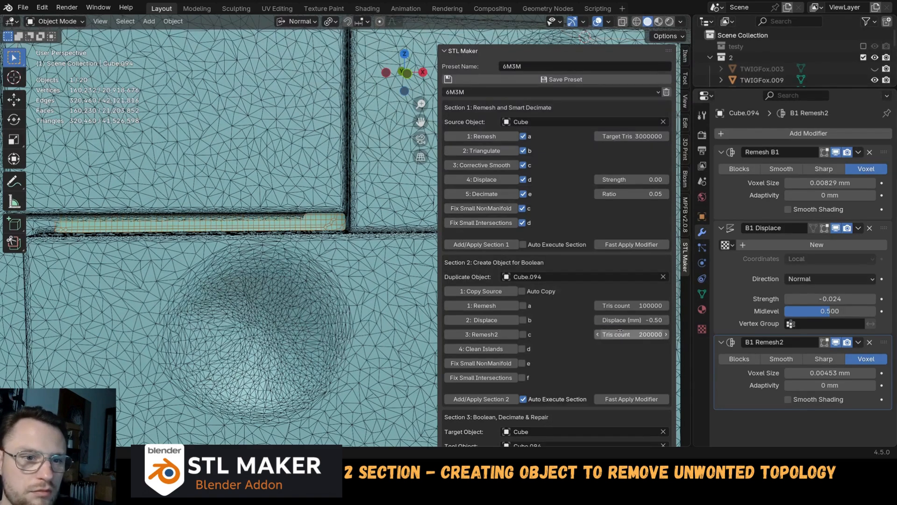
pyautogui.click(491, 337)
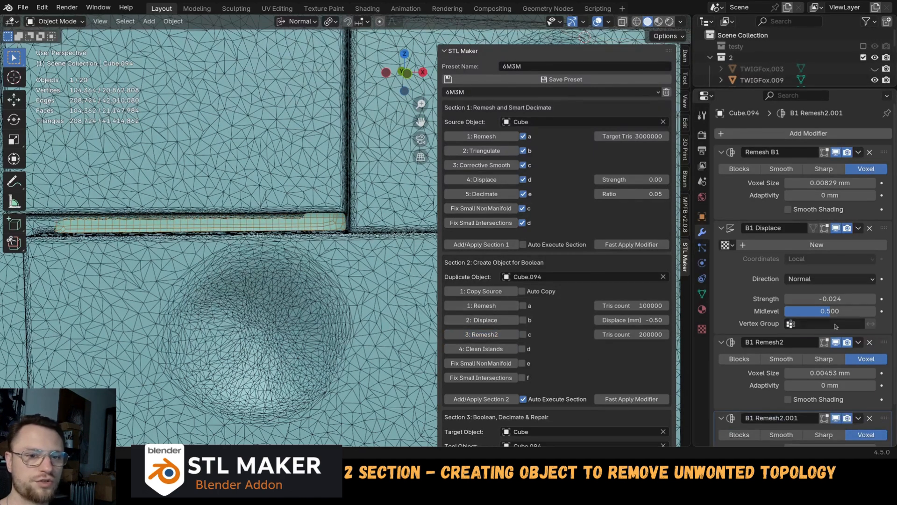
# Look through the duplicate's modifier stack and collapse all four of its modifiers.
pyautogui.scroll(-2, 802, 283)
pyautogui.scroll(2, 803, 283)
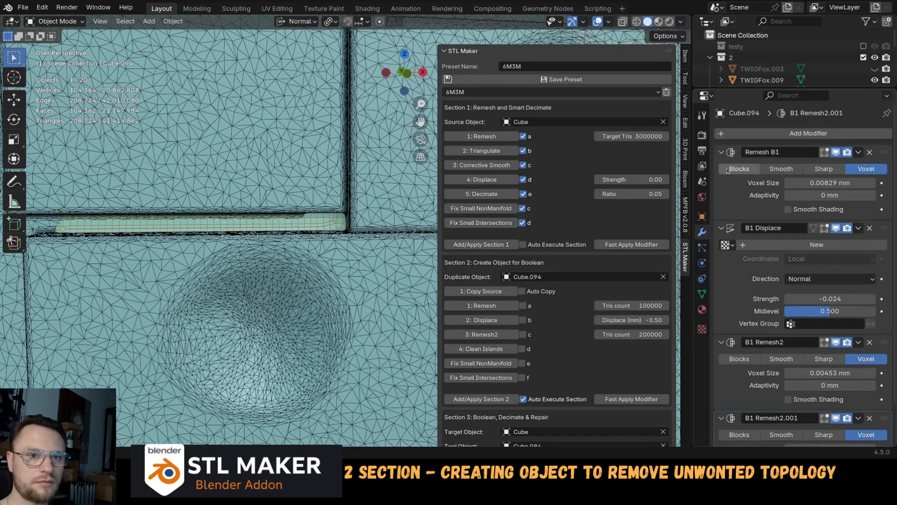
pyautogui.click(721, 152)
pyautogui.moveTo(721, 152); pyautogui.dragTo(721, 195)
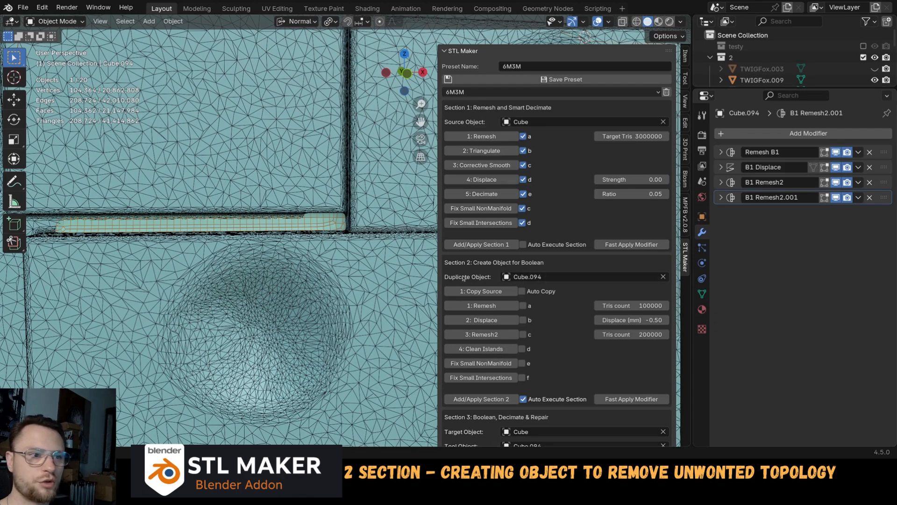
# Move the small reference cube about 12 mm up from the gap between the blocks to just above the upper block's top edge.
pyautogui.moveTo(271, 237); pyautogui.dragTo(308, 229, button='middle')
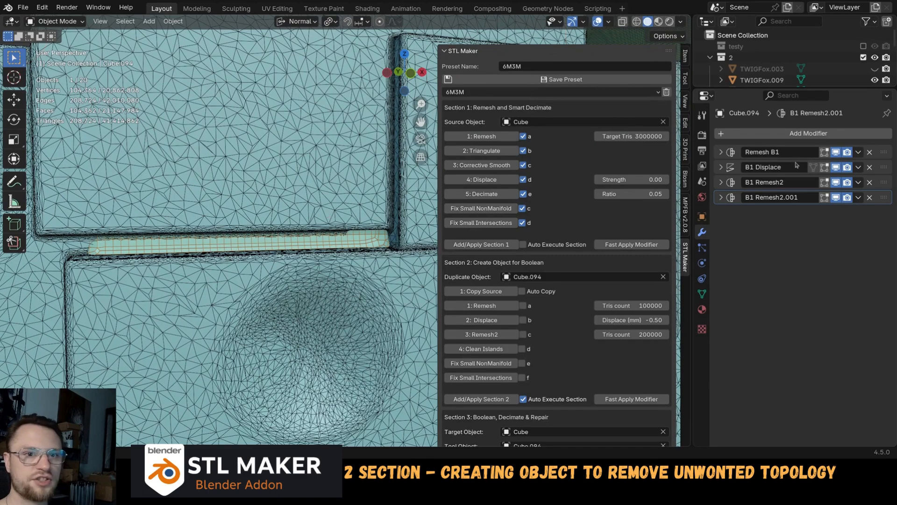
pyautogui.moveTo(369, 115); pyautogui.dragTo(349, 114, button='middle')
pyautogui.scroll(-2, 349, 114)
pyautogui.scroll(4, 353, 236)
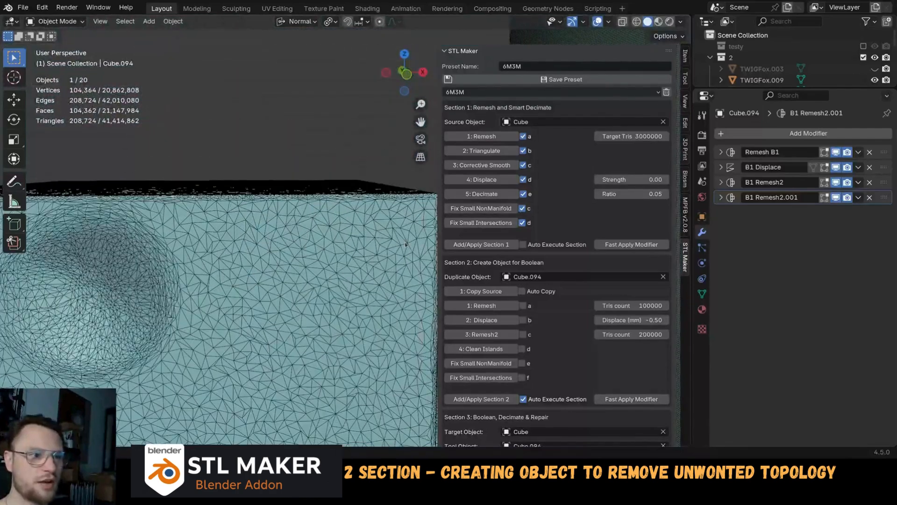
pyautogui.moveTo(353, 237); pyautogui.dragTo(212, 232, button='middle')
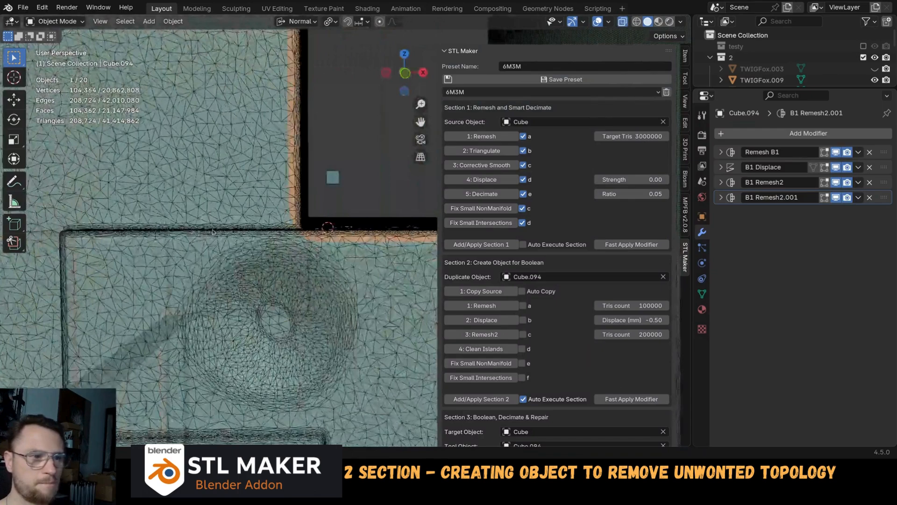
pyautogui.scroll(3, 254, 241)
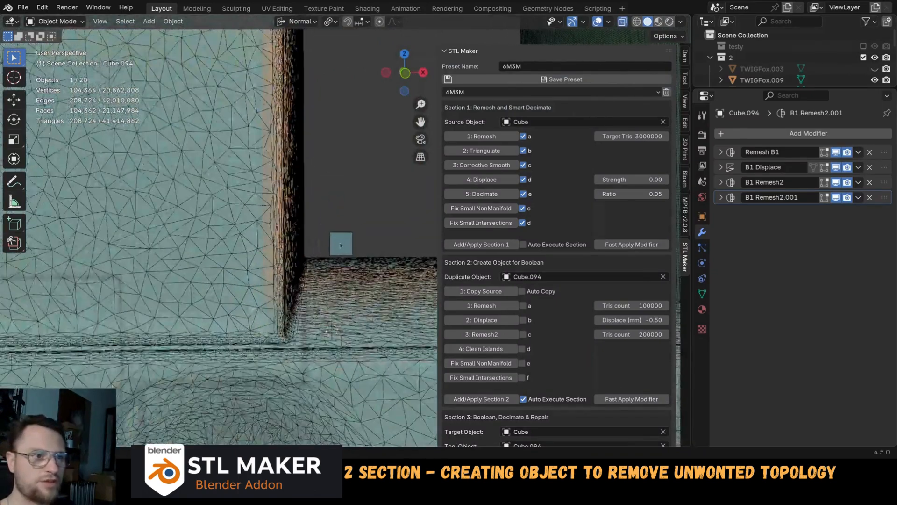
pyautogui.click(344, 244)
pyautogui.scroll(-3, 343, 244)
pyautogui.press('g')
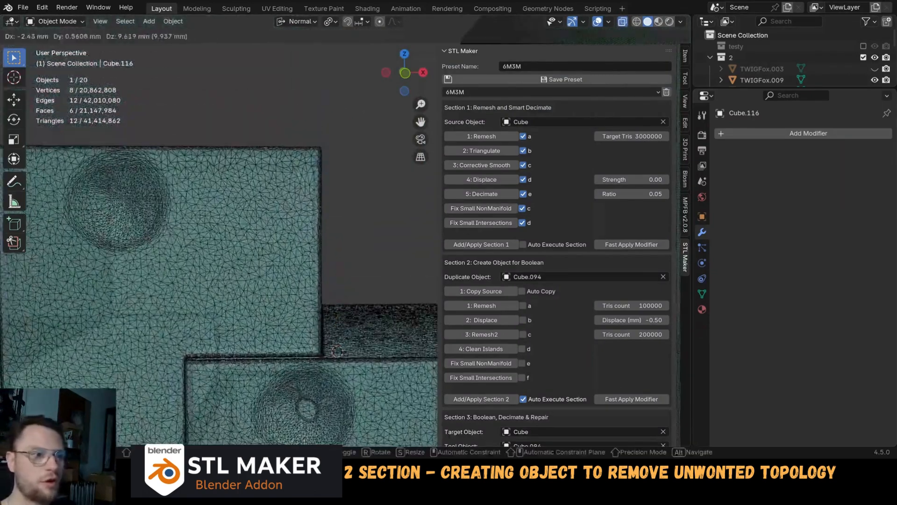
pyautogui.click(275, 177)
# Lower the reference cube about 0.85 mm to compare it with the duplicate's inset at the top edge, and raise it about 0.72 mm.
pyautogui.keyDown('shift'); pyautogui.moveTo(275, 176); pyautogui.dragTo(318, 244, button='middle'); pyautogui.keyUp('shift')
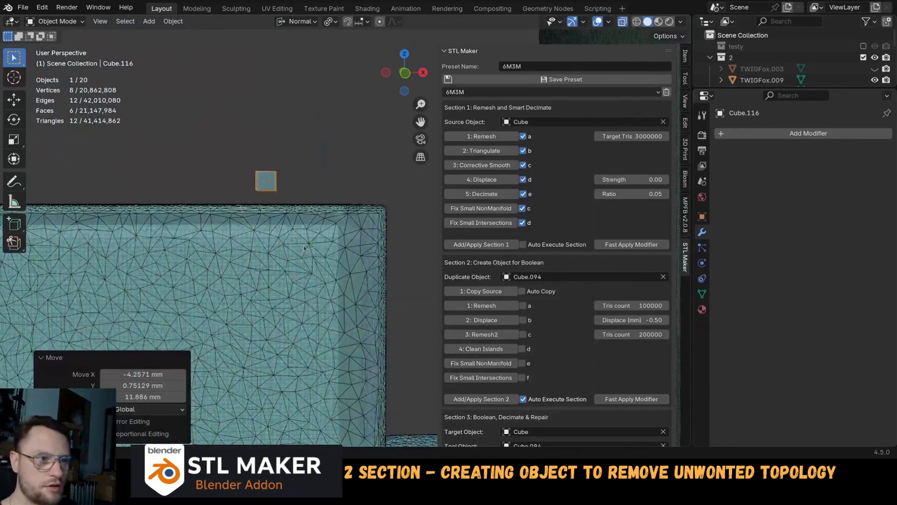
pyautogui.scroll(2, 307, 239)
pyautogui.press('g')
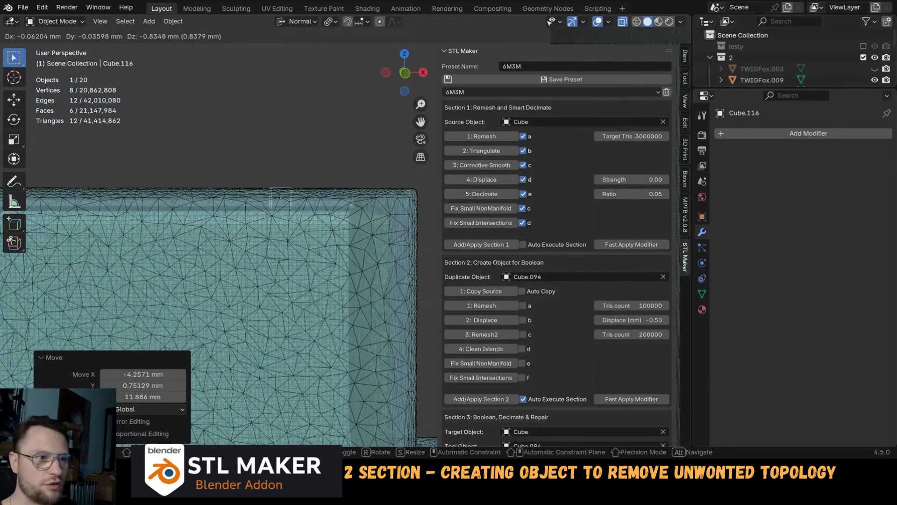
pyautogui.click(318, 253)
pyautogui.scroll(3, 328, 253)
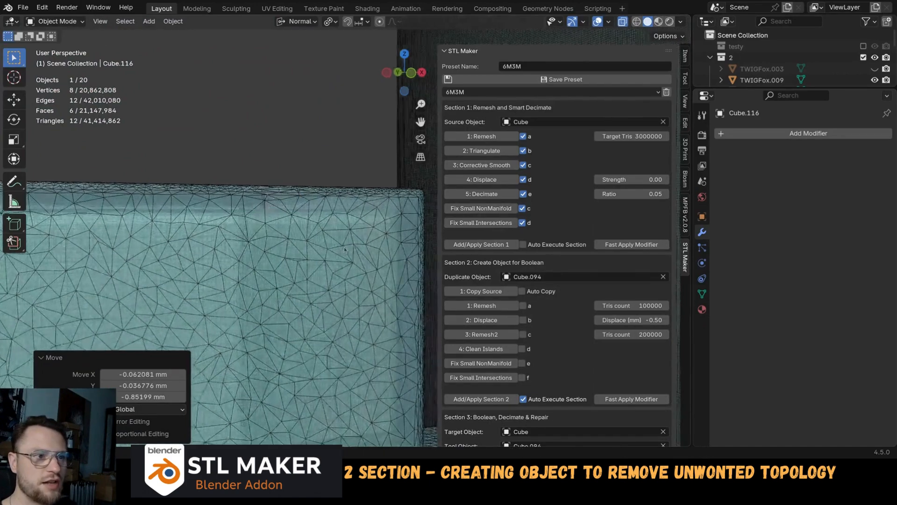
pyautogui.moveTo(345, 253); pyautogui.dragTo(272, 184, button='middle')
pyautogui.press('g')
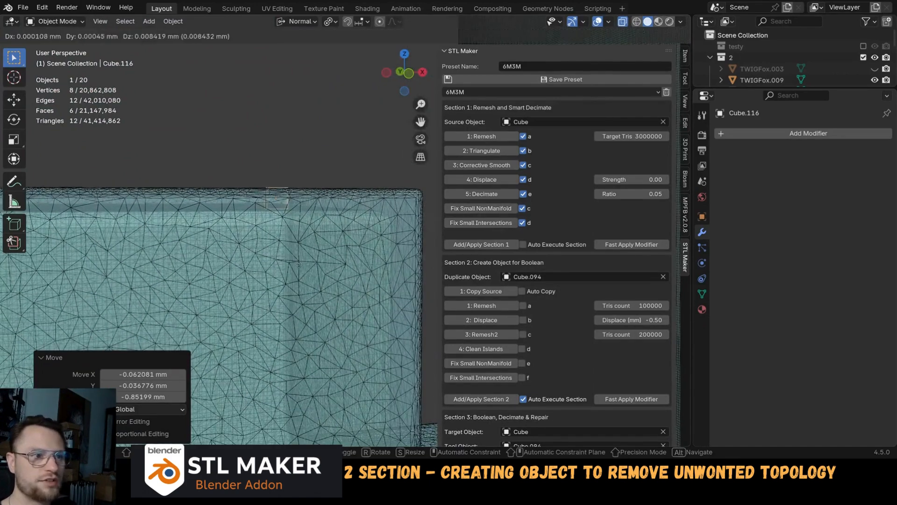
pyautogui.click(300, 248)
# Reselect the displaced duplicate at the horizontal groove and apply its modifiers with the Section 2 Fast Apply Modifier.
pyautogui.scroll(-2, 313, 317)
pyautogui.moveTo(312, 316); pyautogui.dragTo(322, 155, button='middle')
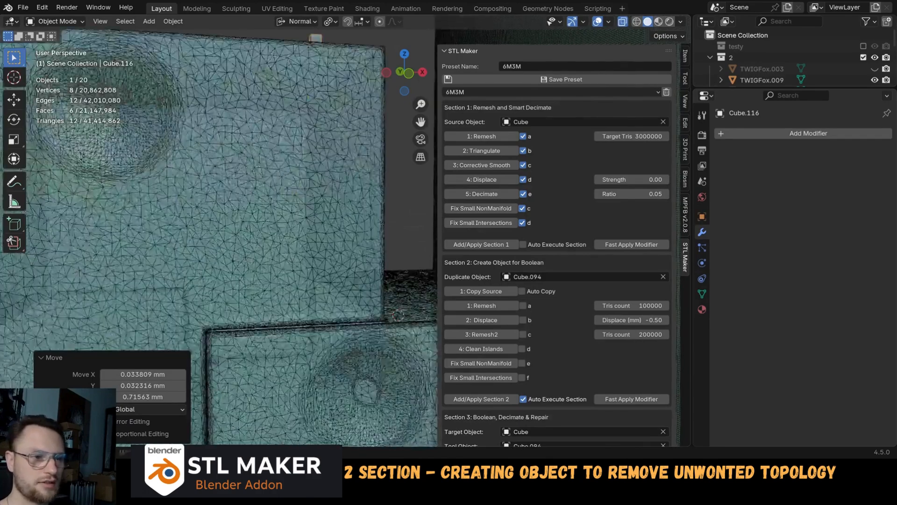
pyautogui.keyDown('shift'); pyautogui.moveTo(402, 355); pyautogui.dragTo(315, 274, button='middle'); pyautogui.keyUp('shift')
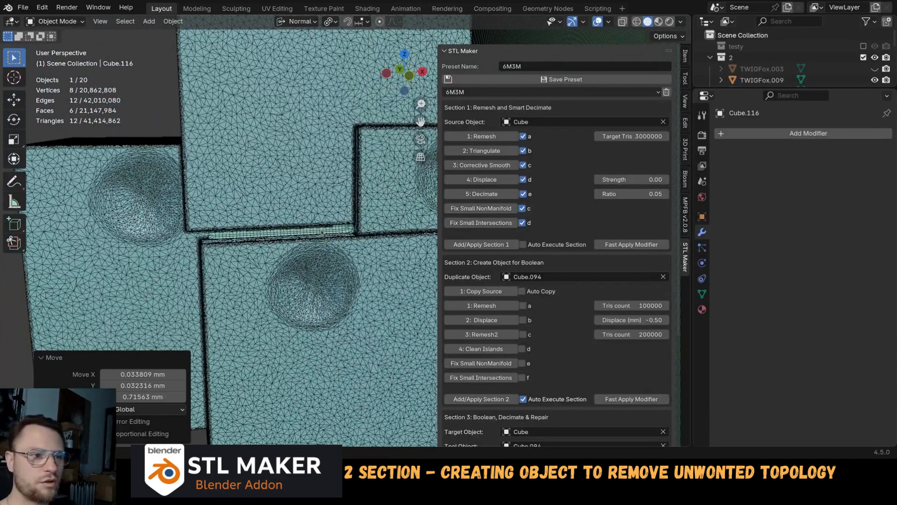
pyautogui.click(322, 231)
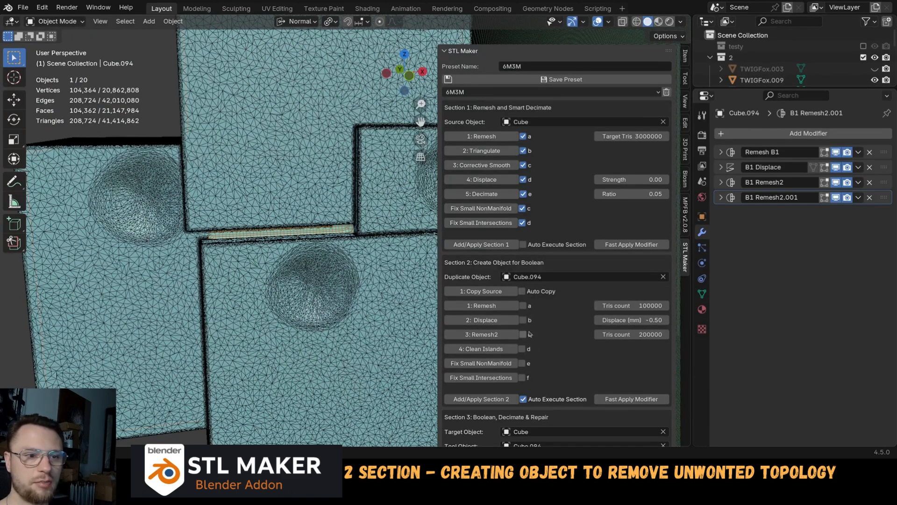
pyautogui.click(626, 401)
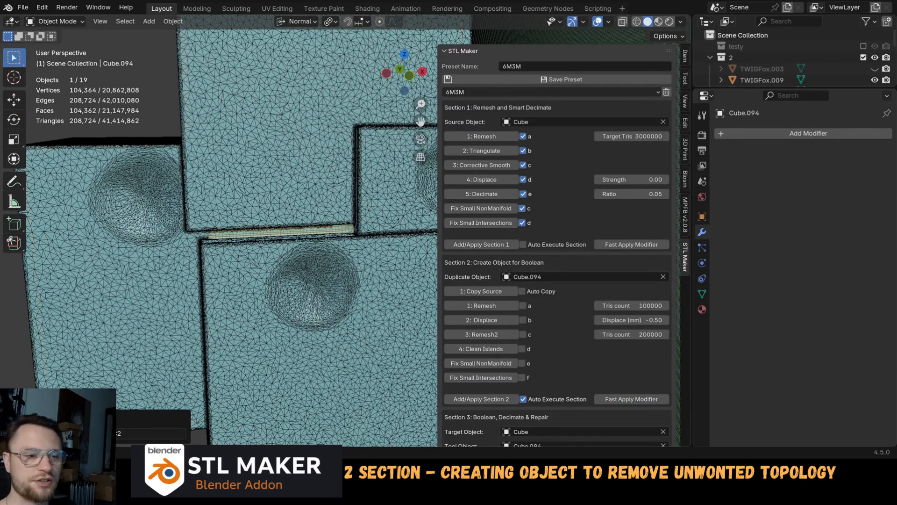
# Inspect in X-ray view how far the applied duplicate sits inside the block's upper corner.
pyautogui.keyDown('shift'); pyautogui.moveTo(296, 244); pyautogui.dragTo(308, 312, button='middle'); pyautogui.keyUp('shift')
pyautogui.hotkey('alt', 'z')
pyautogui.keyDown('shift'); pyautogui.moveTo(208, 101); pyautogui.dragTo(288, 316, button='middle'); pyautogui.keyUp('shift')
pyautogui.scroll(6, 223, 199)
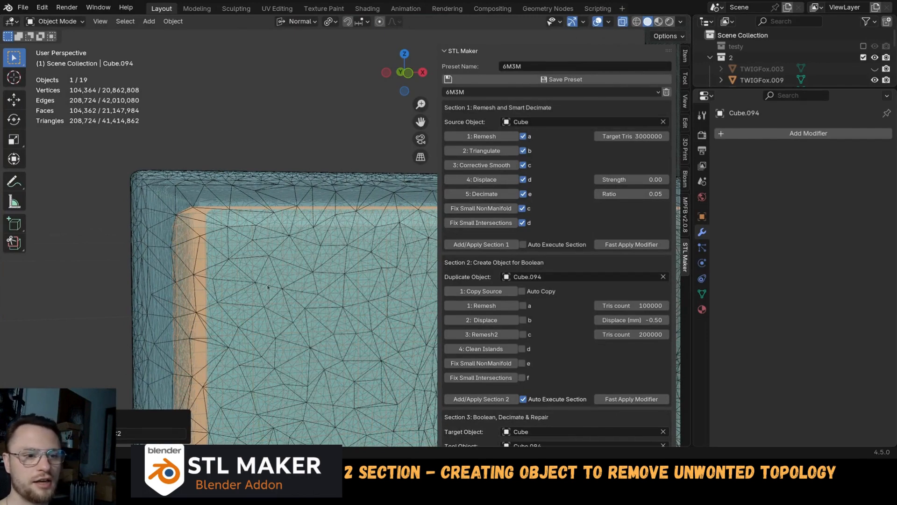
# Clean the islands of the duplicate Cube.094 and repair its small non-manifold spots and intersections.
pyautogui.click(488, 354)
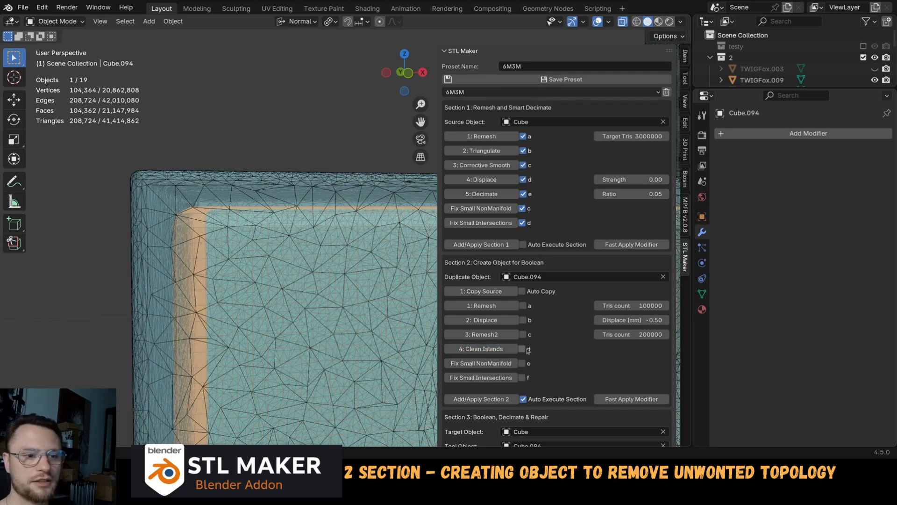
pyautogui.click(489, 365)
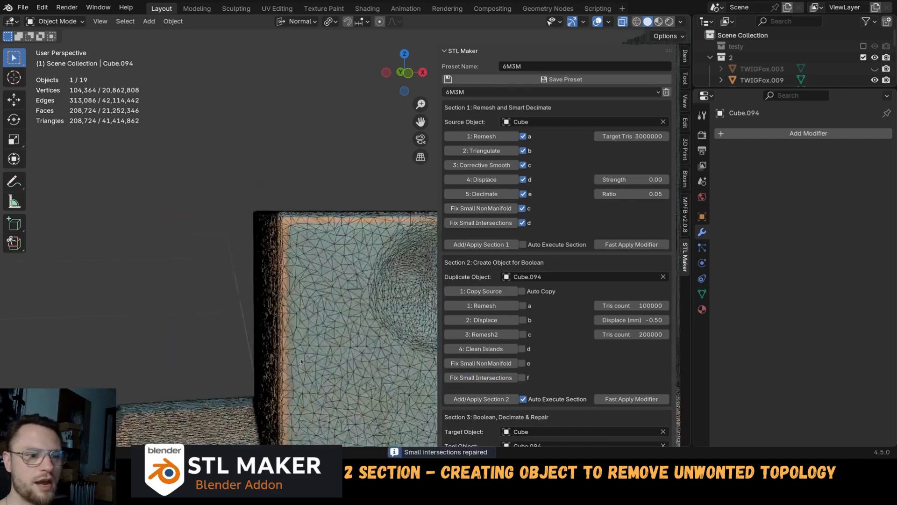
pyautogui.scroll(-3, 286, 290)
pyautogui.moveTo(287, 290); pyautogui.dragTo(285, 274, button='middle')
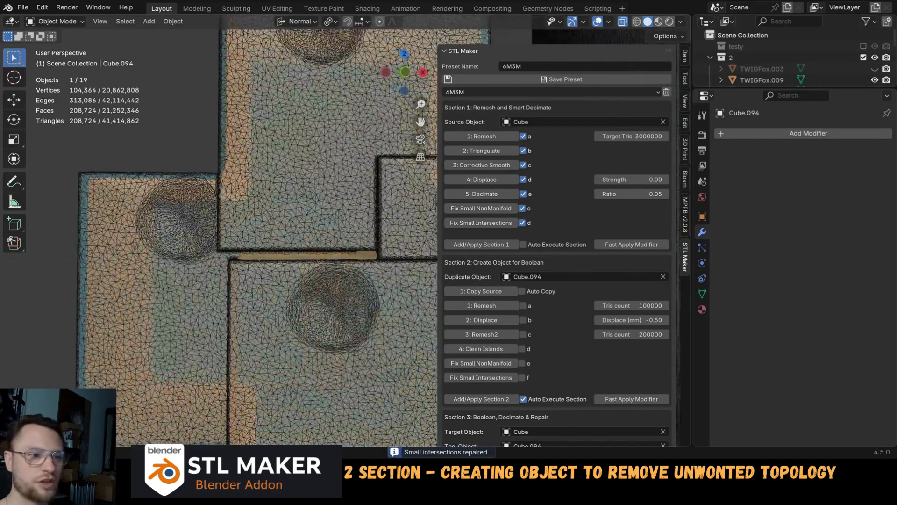
# Sculpt Cube.094 with the Draw brush along the narrow strip between the upper and lower blocks, and return to Object Mode.
pyautogui.keyDown('shift'); pyautogui.moveTo(389, 279); pyautogui.dragTo(367, 282, button='middle'); pyautogui.keyUp('shift')
pyautogui.scroll(3, 312, 226)
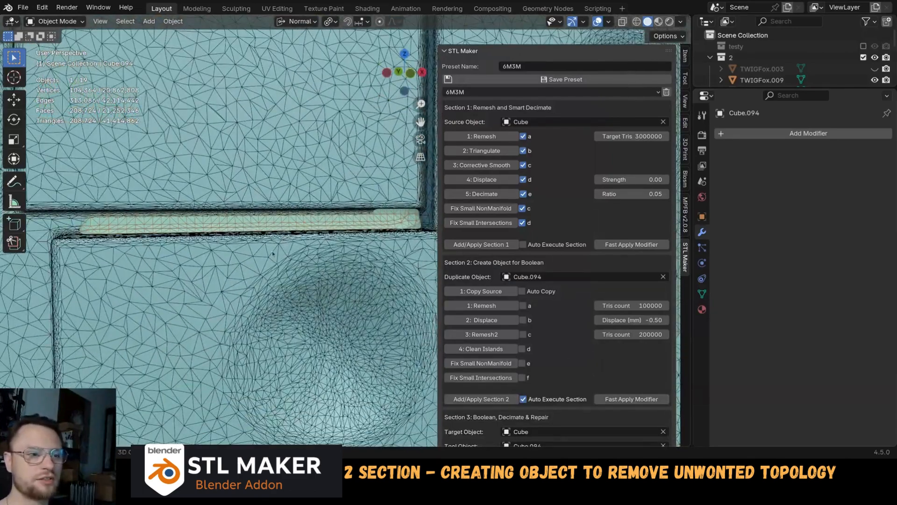
pyautogui.keyDown('shift'); pyautogui.moveTo(273, 254); pyautogui.dragTo(294, 262, button='middle'); pyautogui.keyUp('shift')
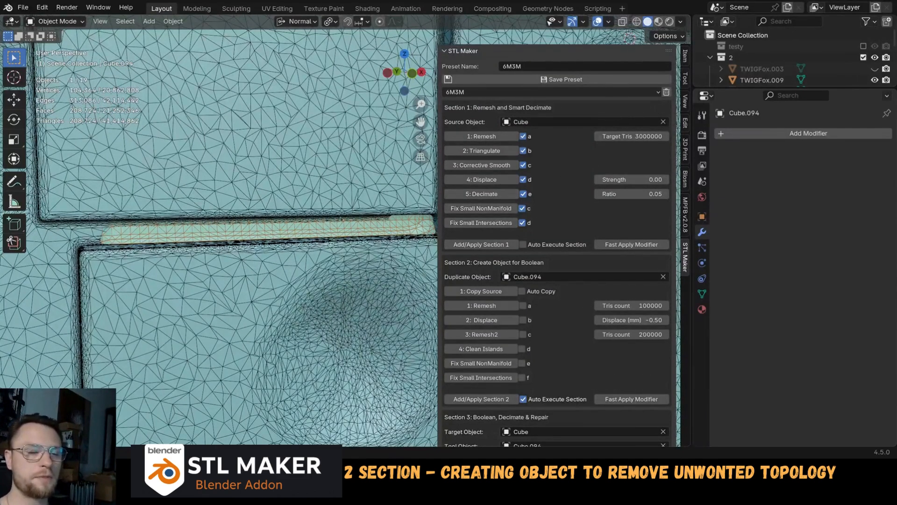
pyautogui.scroll(-2, 280, 230)
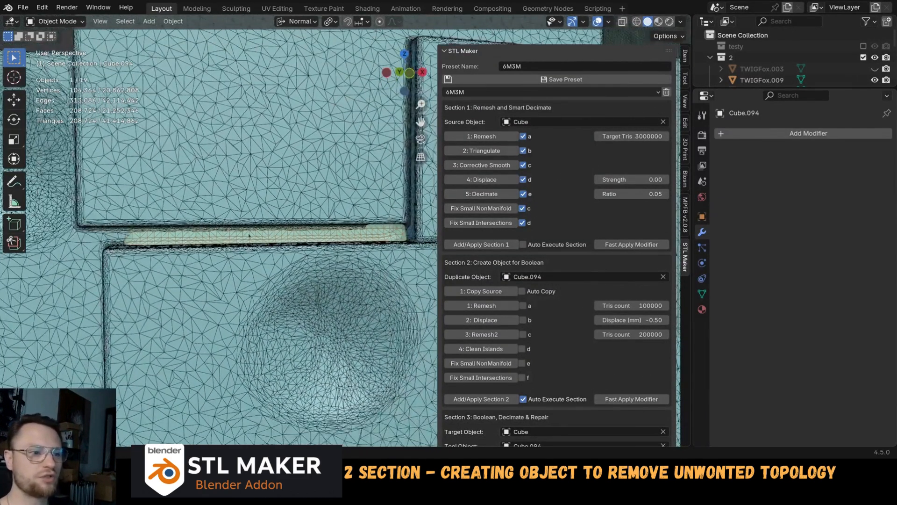
pyautogui.moveTo(249, 236); pyautogui.dragTo(242, 250, button='middle')
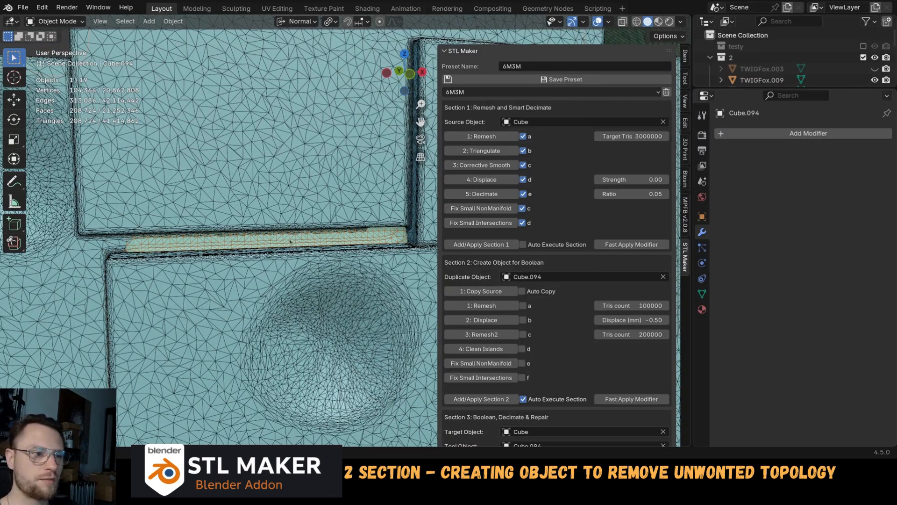
pyautogui.hotkey('ctrl', 'Tab')
pyautogui.click(308, 262)
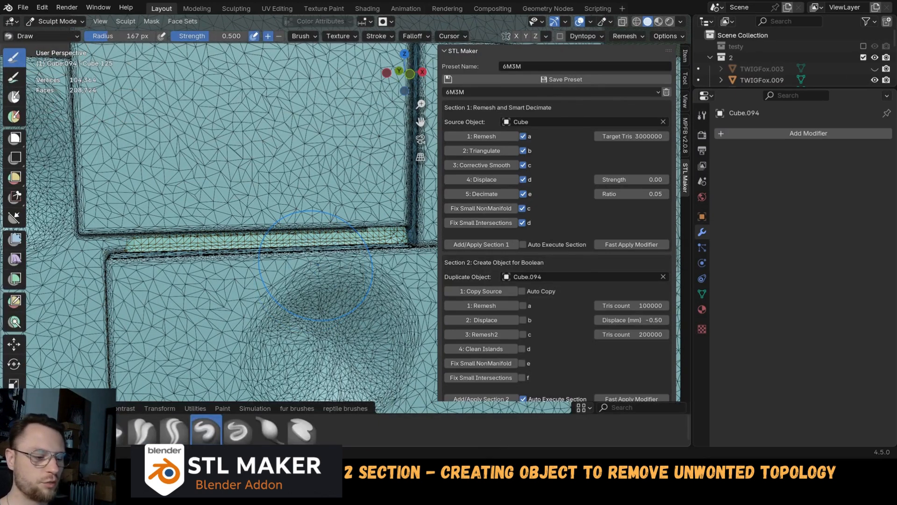
pyautogui.click(336, 244)
pyautogui.moveTo(337, 243); pyautogui.dragTo(177, 244)
pyautogui.moveTo(233, 234); pyautogui.dragTo(332, 234, button='middle')
pyautogui.hotkey('ctrl', 'Tab')
pyautogui.click(208, 235)
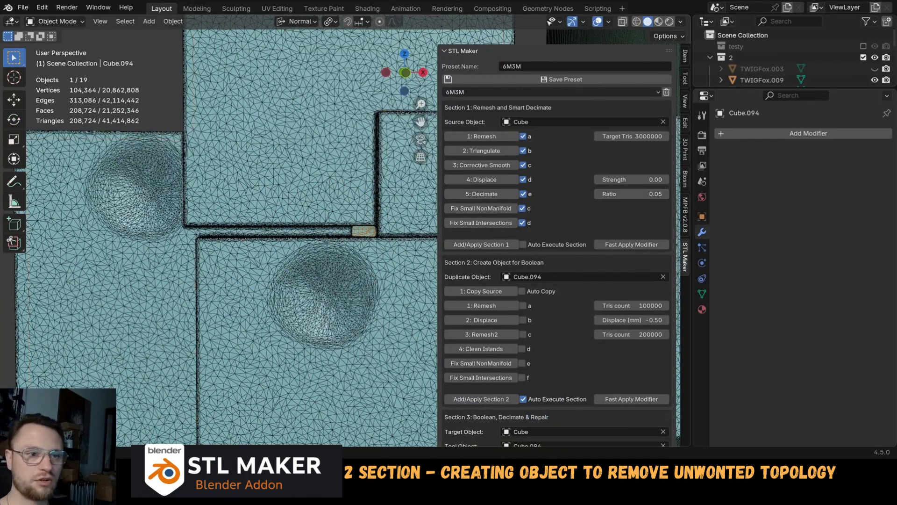
# Repair the small intersections of the sculpted Cube.094 again and inspect the strip's uncovered end from inside the model.
pyautogui.click(477, 383)
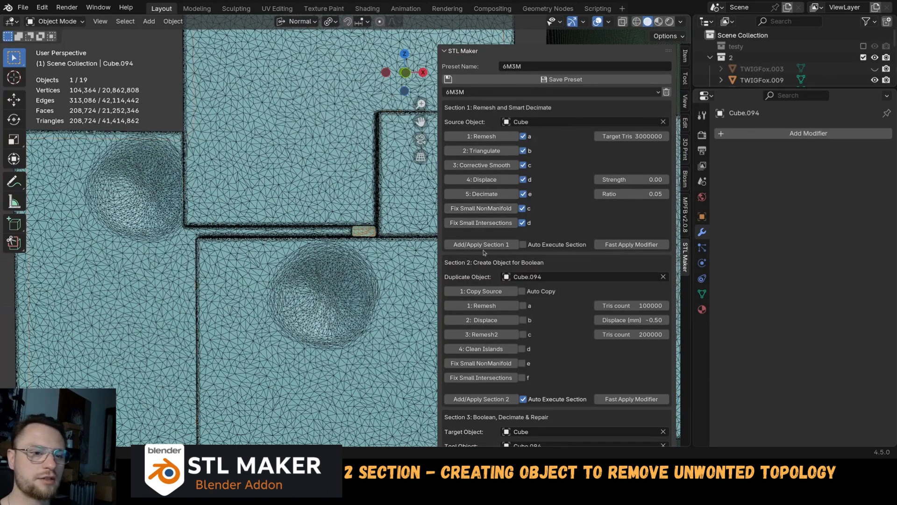
pyautogui.scroll(-3, 505, 249)
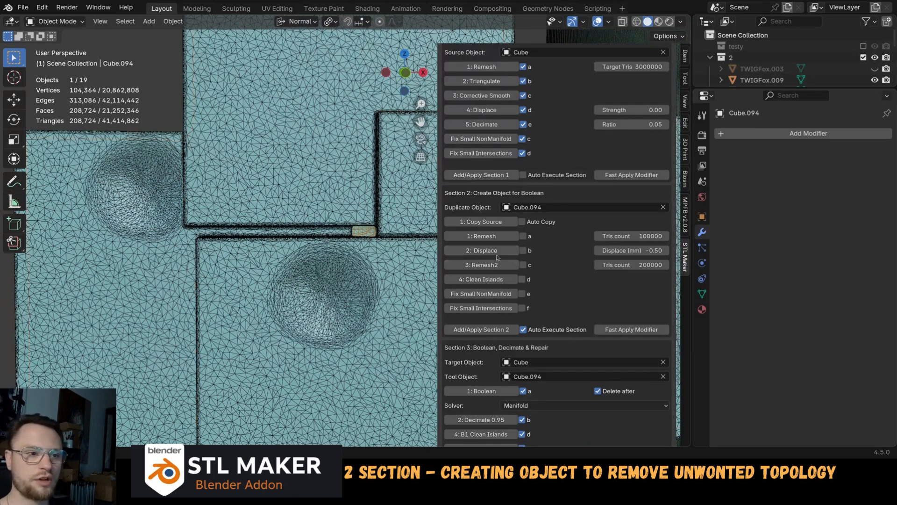
pyautogui.moveTo(234, 233); pyautogui.dragTo(271, 196, button='middle')
pyautogui.scroll(3, 220, 233)
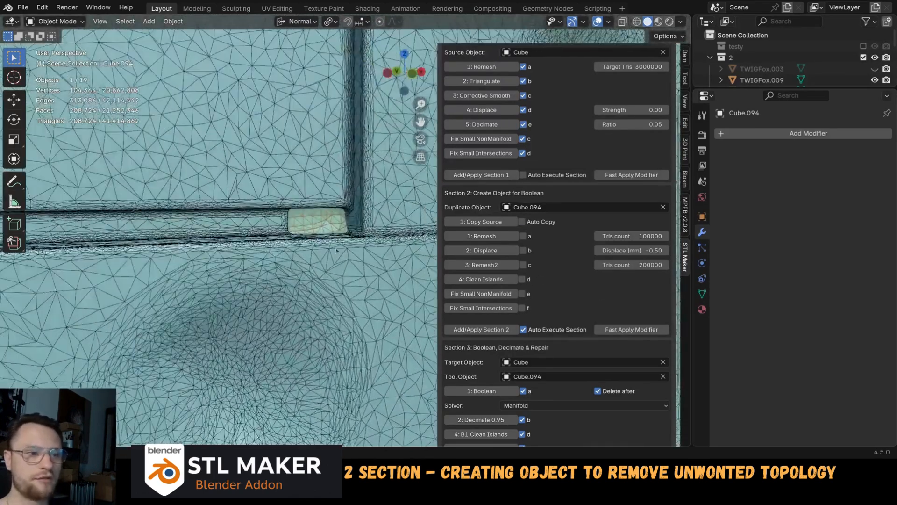
pyautogui.moveTo(320, 281); pyautogui.dragTo(376, 262, button='middle')
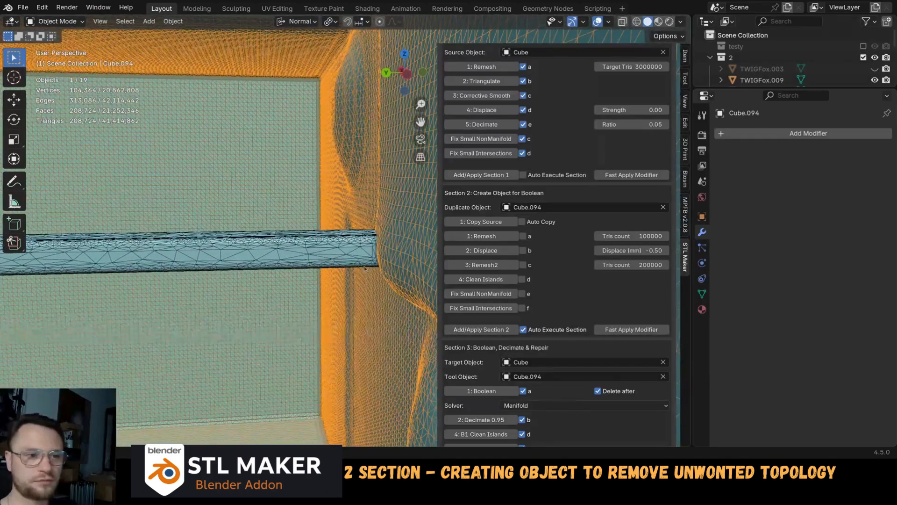
# Run the Section 3 Boolean on Cube with Cube.094 as the tool object, keeping the Manifold solver.
pyautogui.scroll(-4, 545, 294)
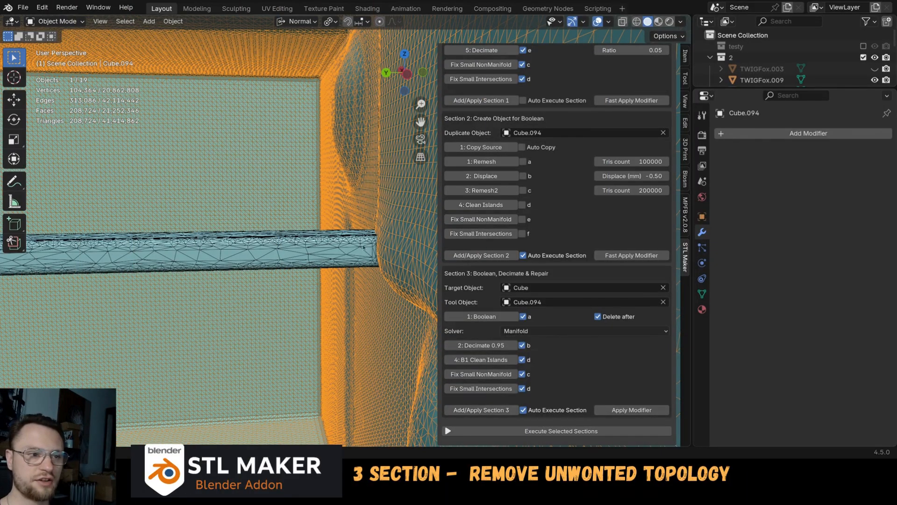
pyautogui.moveTo(363, 246); pyautogui.dragTo(362, 272, button='middle')
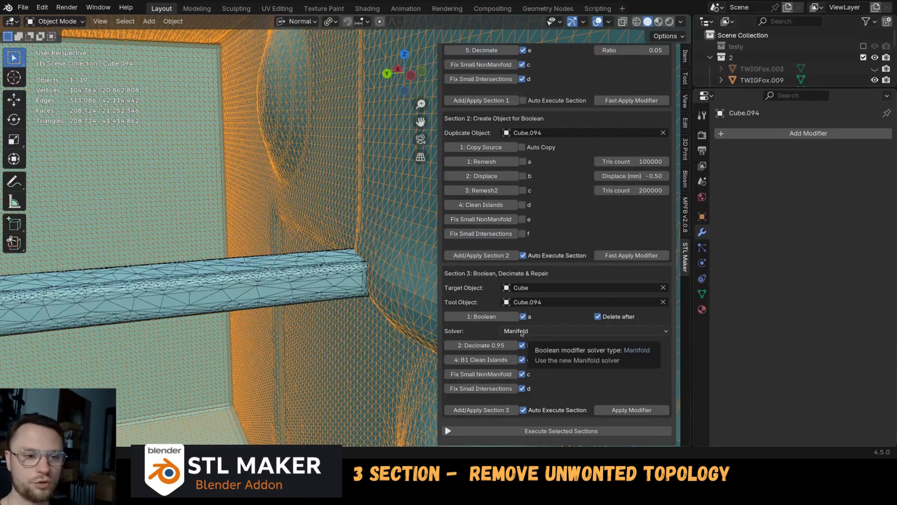
pyautogui.click(544, 332)
pyautogui.click(545, 332)
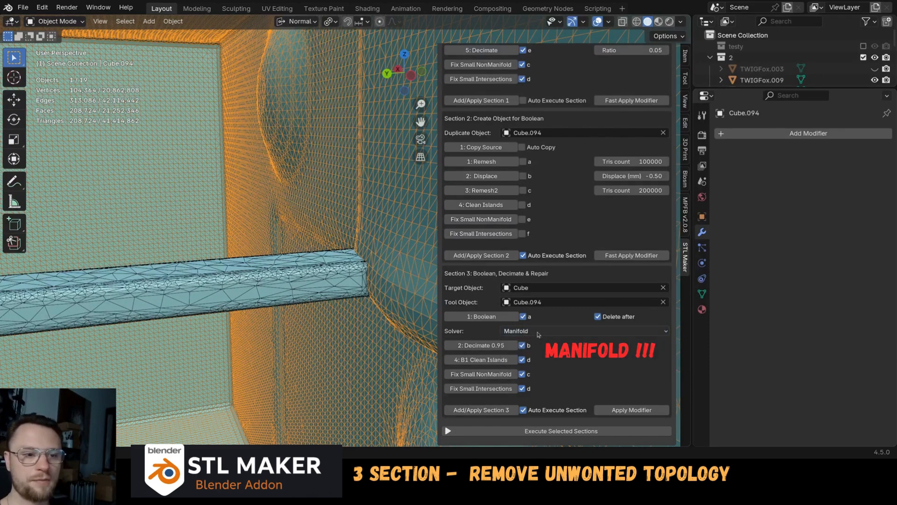
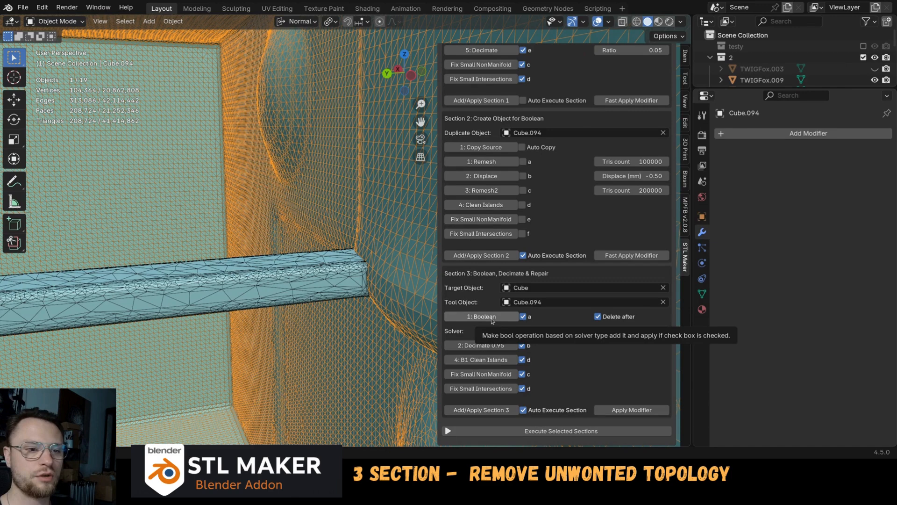
pyautogui.click(492, 321)
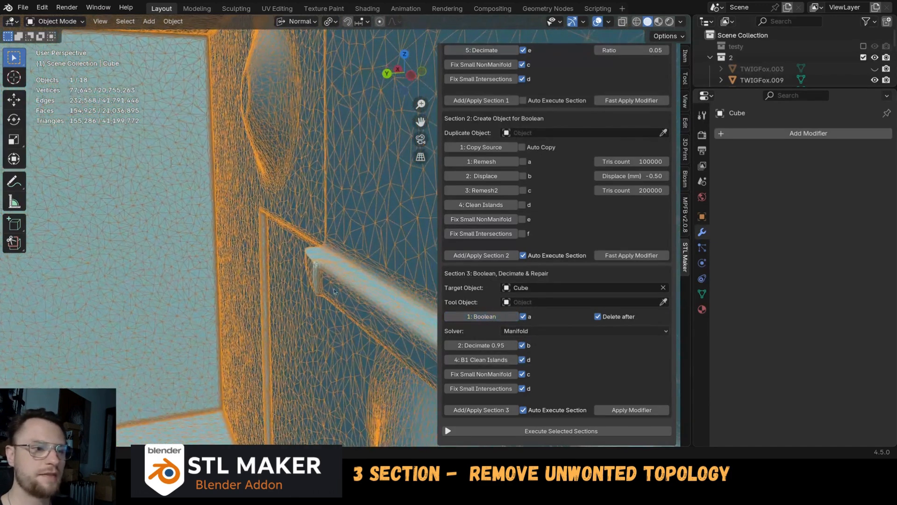
# Examine the Boolean result inside the model, up close at the end of the strip between the blocks.
pyautogui.moveTo(334, 291); pyautogui.dragTo(355, 279, button='middle')
pyautogui.scroll(-3, 339, 279)
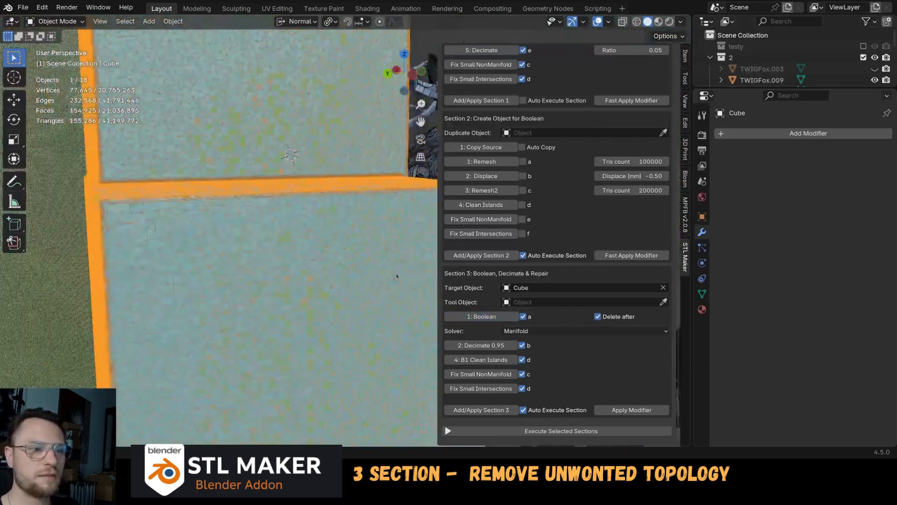
pyautogui.scroll(6, 300, 284)
pyautogui.moveTo(299, 284); pyautogui.dragTo(340, 280, button='middle')
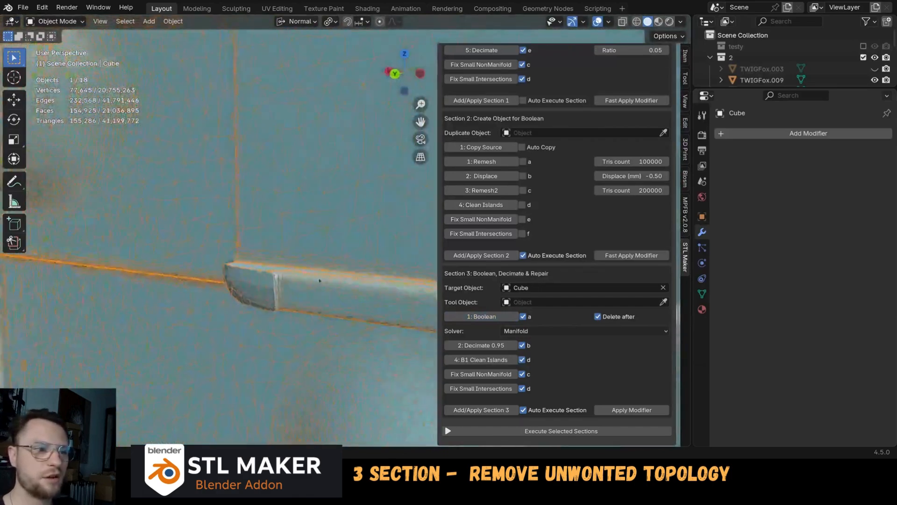
pyautogui.scroll(2, 276, 295)
pyautogui.keyDown('shift'); pyautogui.moveTo(276, 295); pyautogui.dragTo(373, 202, button='middle'); pyautogui.keyUp('shift')
pyautogui.scroll(3, 373, 203)
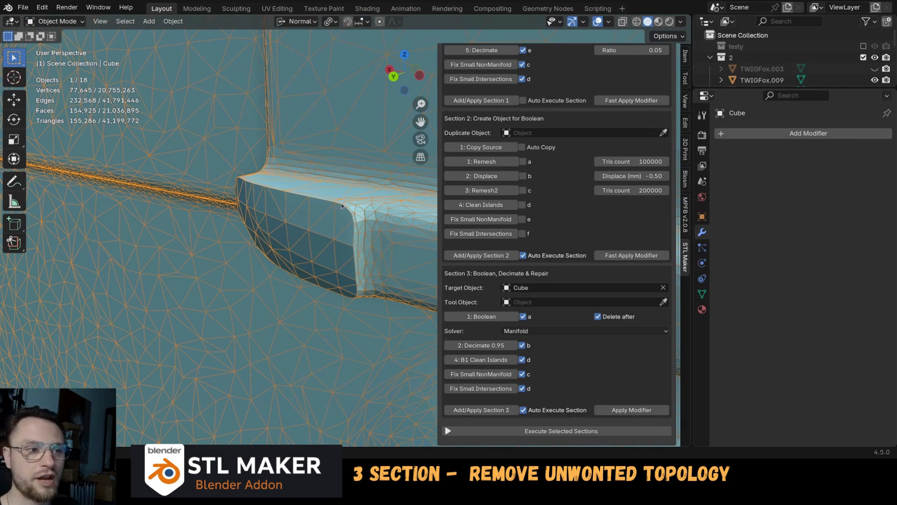
pyautogui.moveTo(322, 199); pyautogui.dragTo(323, 266, button='middle')
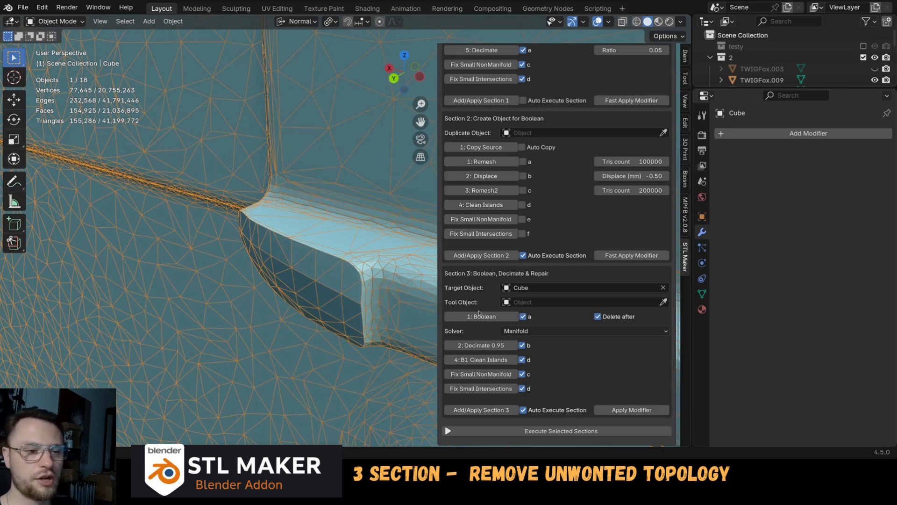
# Decimate Cube with the 0.95 setting, clean its islands with B1 Clean Islands, and check the mesh around the gap.
pyautogui.click(490, 347)
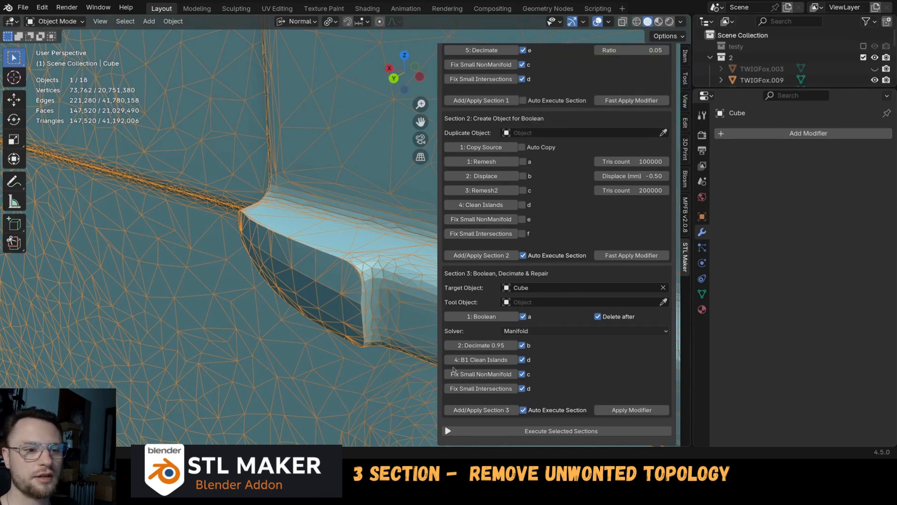
pyautogui.scroll(2, 324, 270)
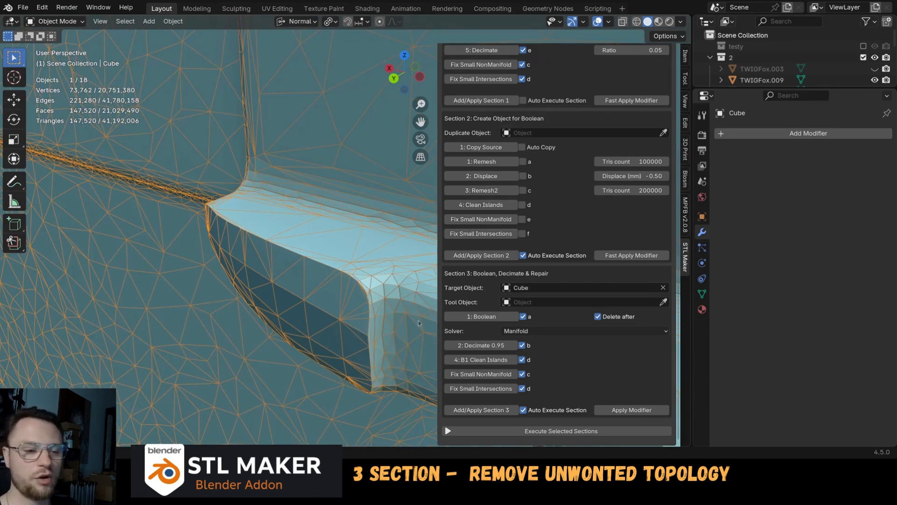
pyautogui.click(490, 361)
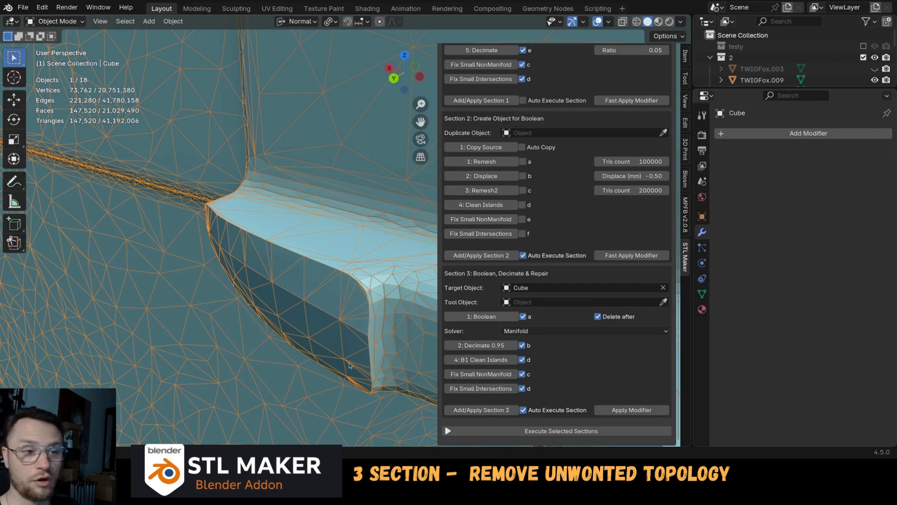
pyautogui.scroll(10, 377, 293)
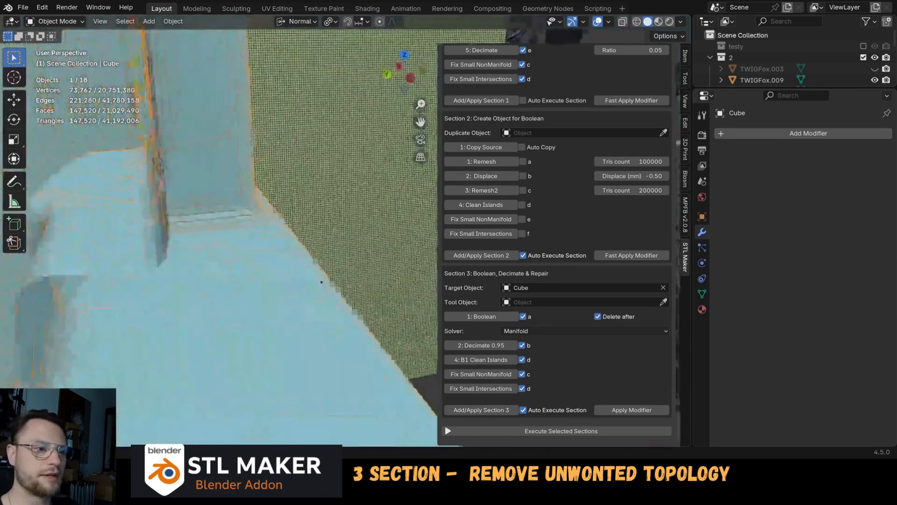
pyautogui.moveTo(376, 293); pyautogui.dragTo(258, 260, button='middle')
pyautogui.scroll(-5, 257, 261)
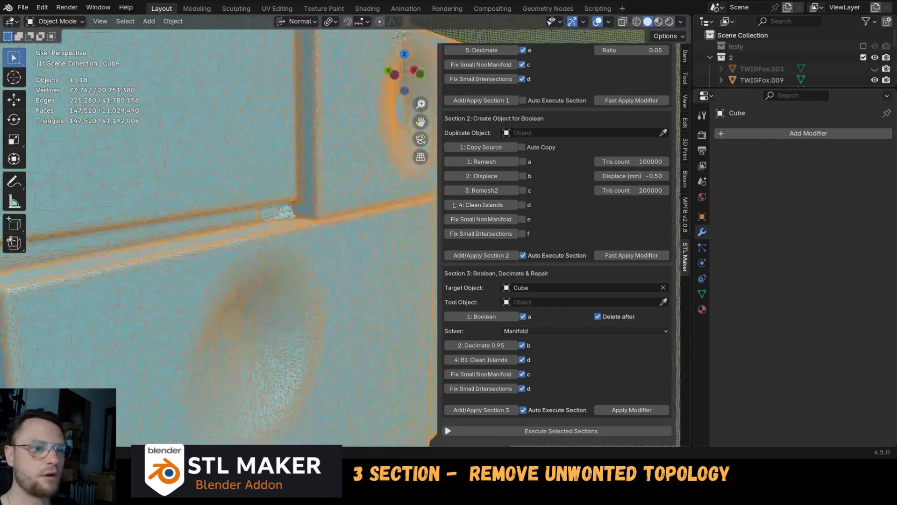
# Review the settings of all three sections, try to execute the selected sections, and view the whole block model.
pyautogui.scroll(6, 546, 237)
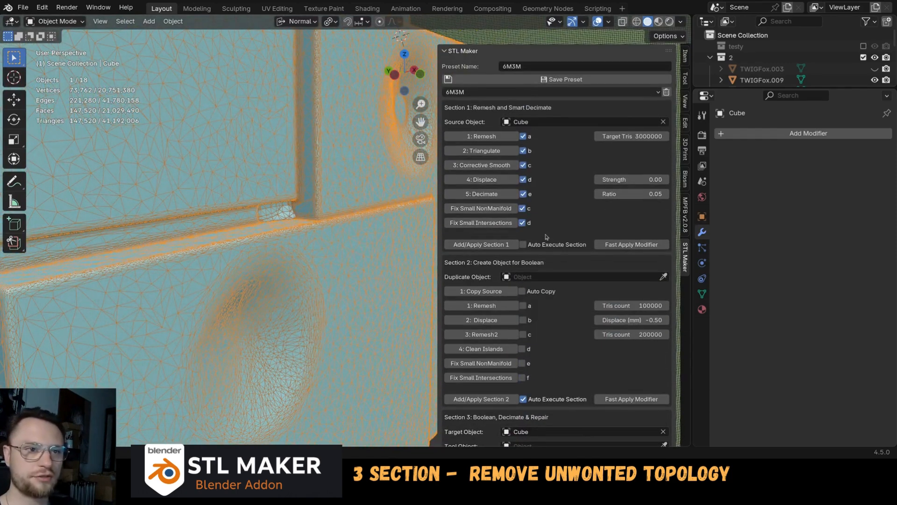
pyautogui.scroll(-6, 507, 120)
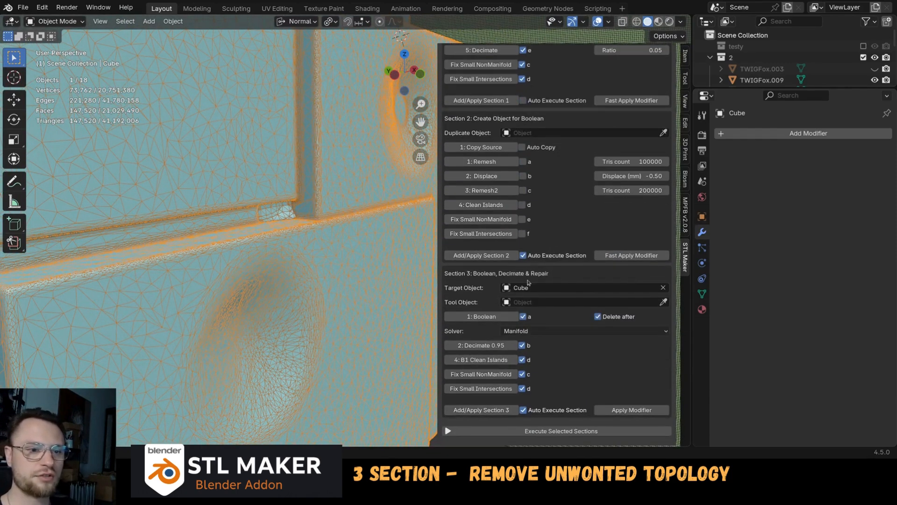
pyautogui.click(562, 432)
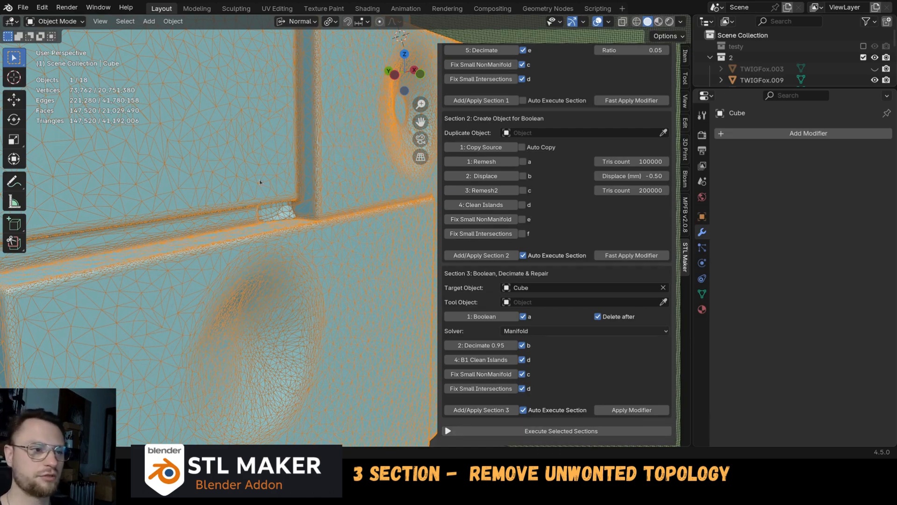
pyautogui.scroll(-6, 280, 180)
pyautogui.moveTo(299, 175); pyautogui.dragTo(343, 251, button='middle')
pyautogui.scroll(-5, 298, 227)
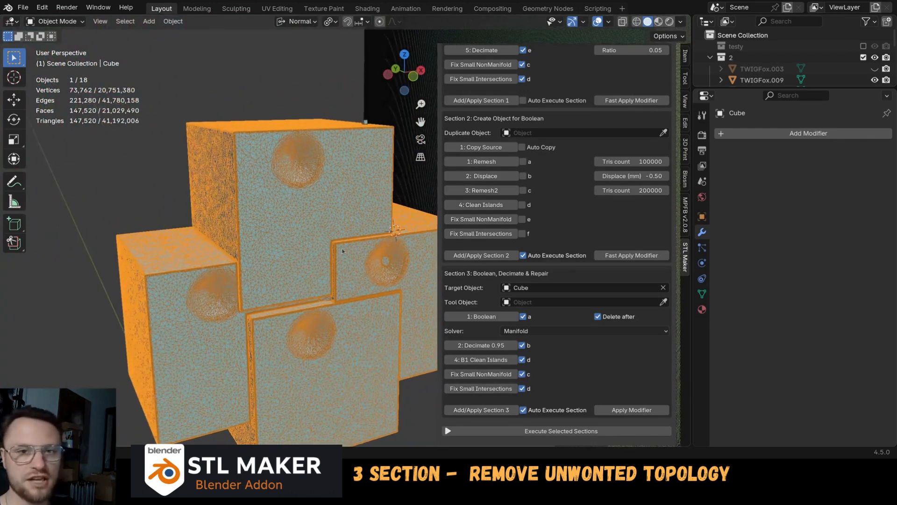
# Check Cube for intersecting faces with the 3D Print analysis and return to the STL Maker settings.
pyautogui.click(688, 222)
pyautogui.click(687, 251)
pyautogui.click(686, 56)
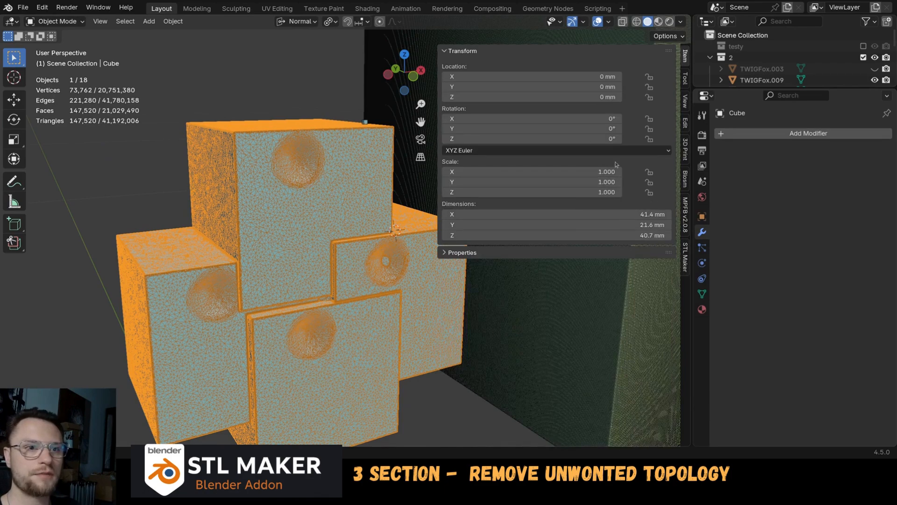
pyautogui.click(686, 149)
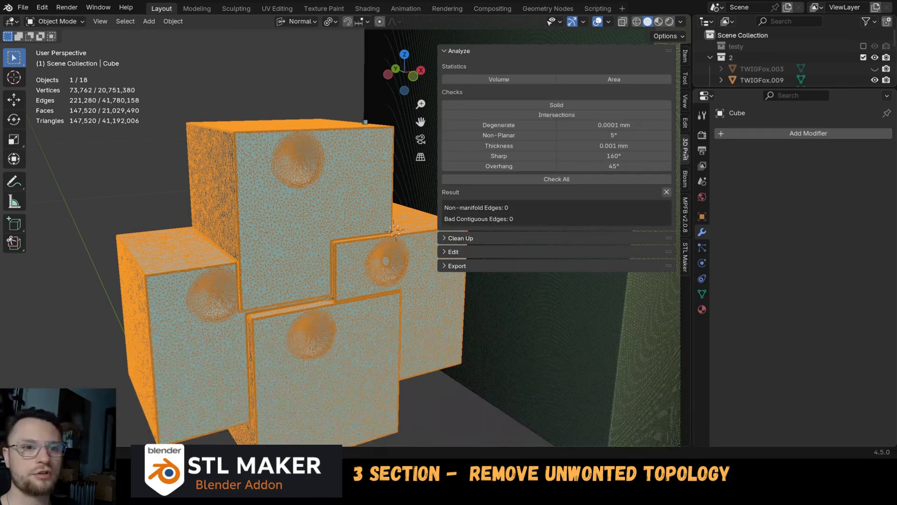
pyautogui.click(555, 115)
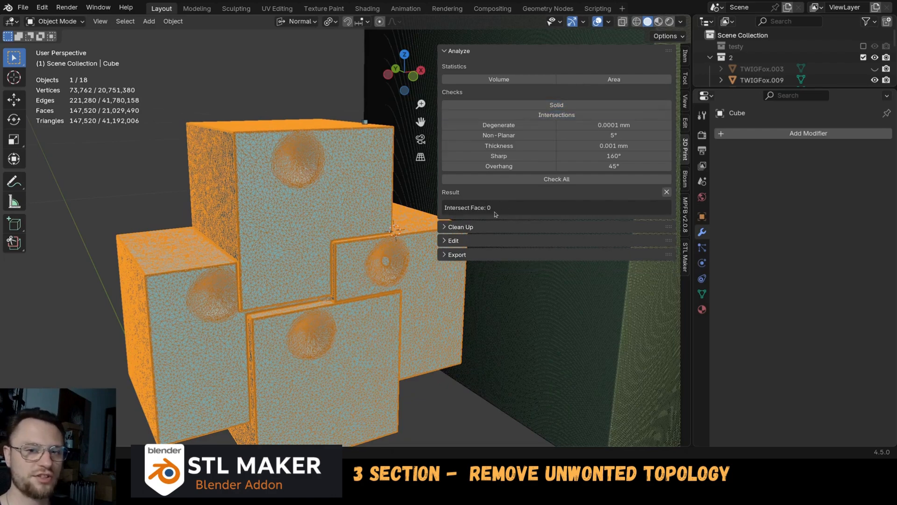
pyautogui.click(686, 261)
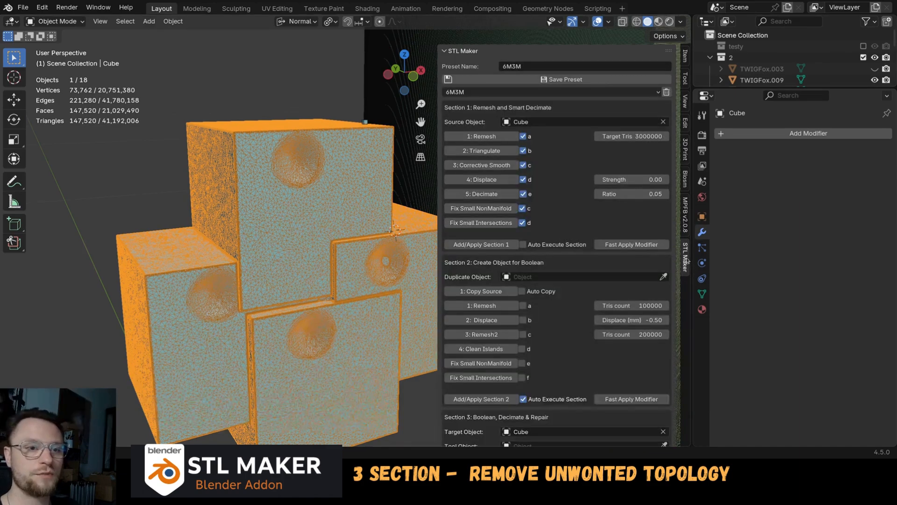
# Duplicate the whole Cube mesh in Edit Mode, place the copy diagonally above so it overlaps the original blocks, and return to Object Mode.
pyautogui.moveTo(335, 264); pyautogui.dragTo(286, 253, button='middle')
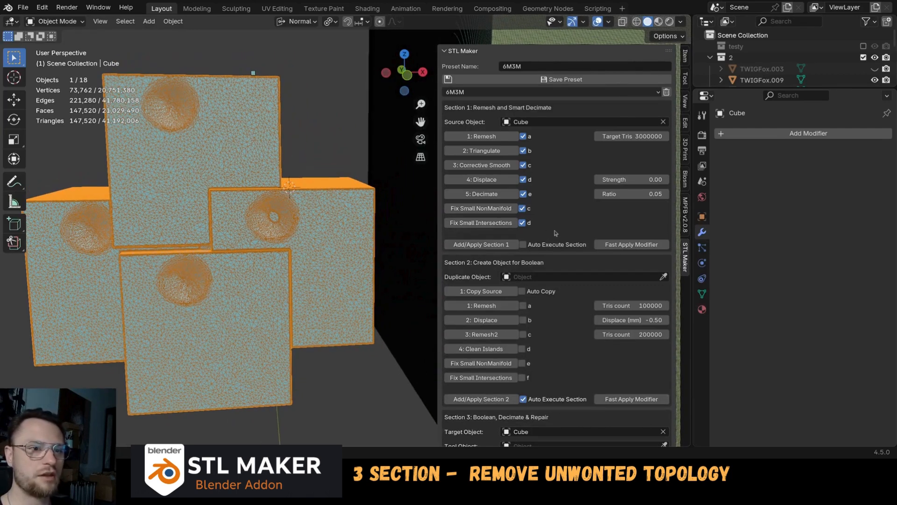
pyautogui.scroll(-6, 575, 266)
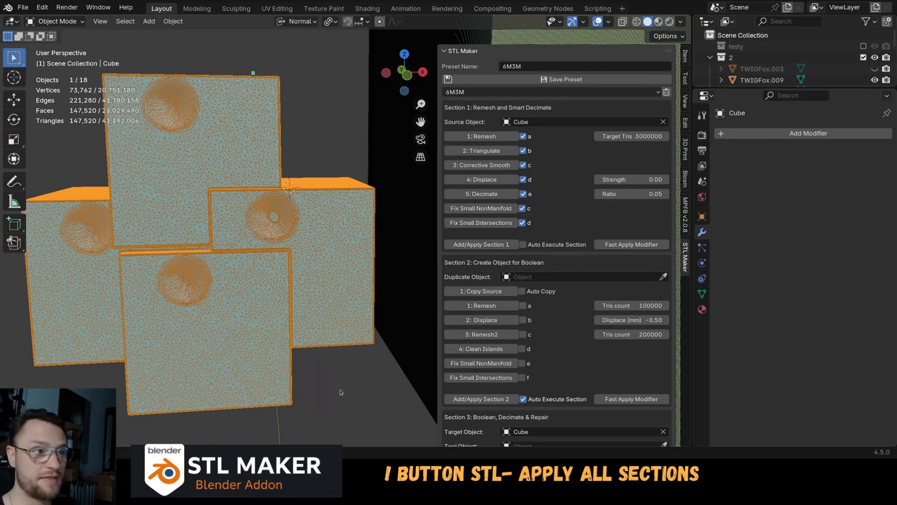
pyautogui.press('Tab')
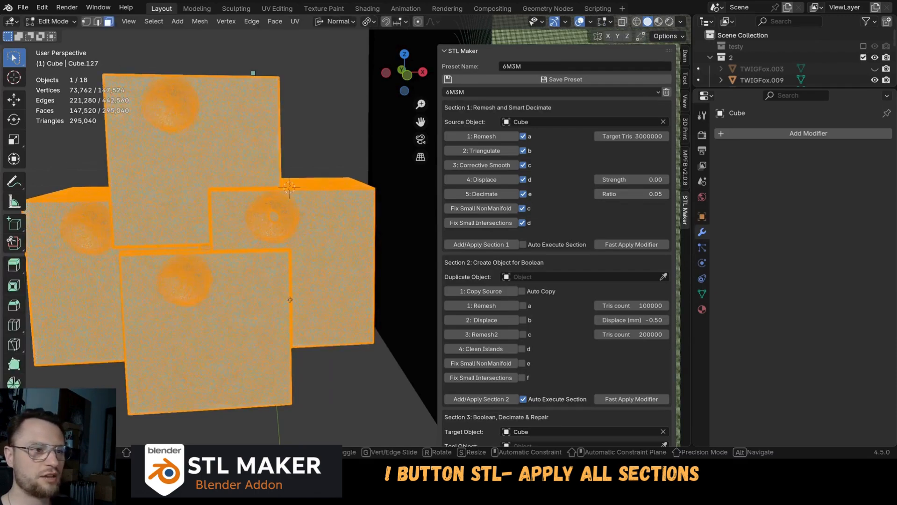
pyautogui.hotkey('shift', 'd')
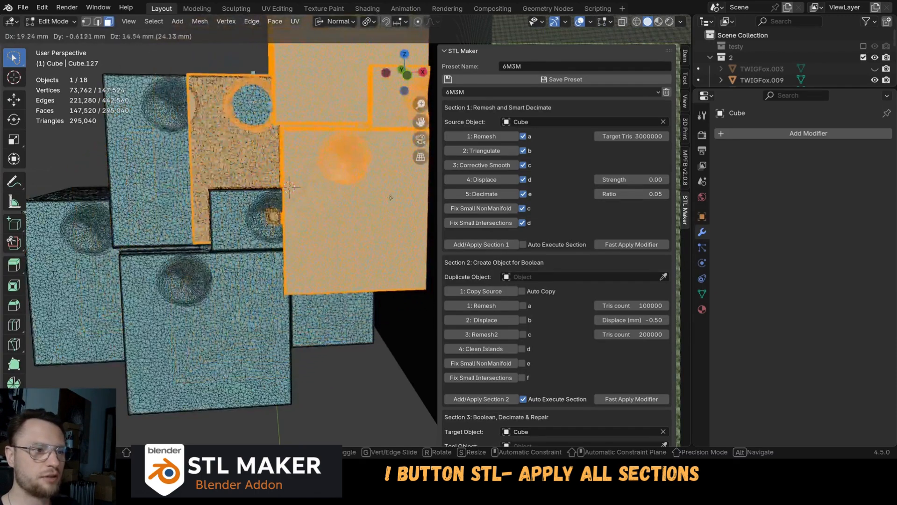
pyautogui.click(399, 164)
pyautogui.moveTo(338, 175); pyautogui.dragTo(310, 196, button='middle')
pyautogui.press('Tab')
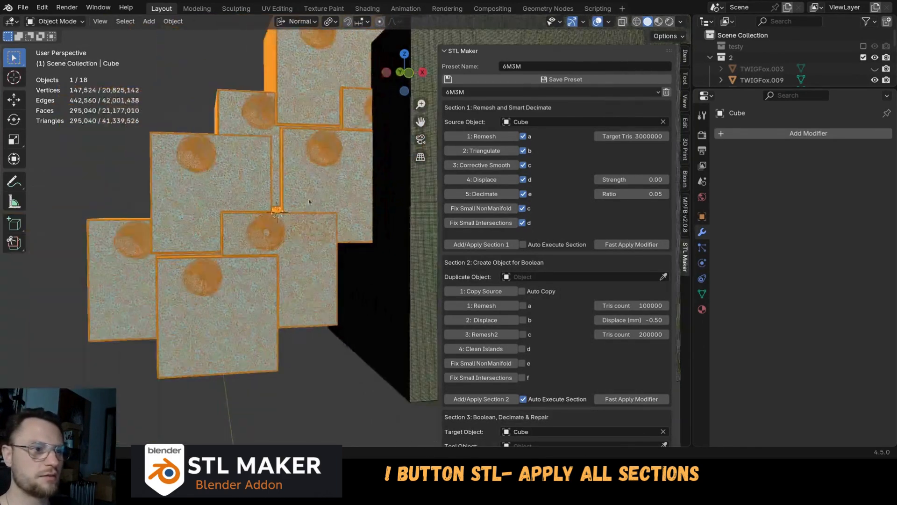
# Move Cube by about -16.3 mm in X, 1.4 mm in Y and -11.2 mm in Z.
pyautogui.press('g')
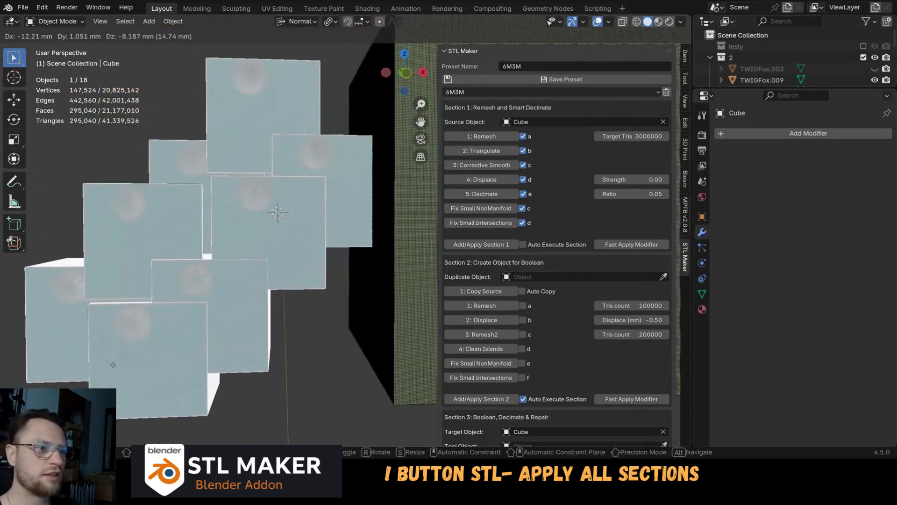
pyautogui.click(155, 308)
pyautogui.moveTo(156, 308); pyautogui.dragTo(313, 257, button='middle')
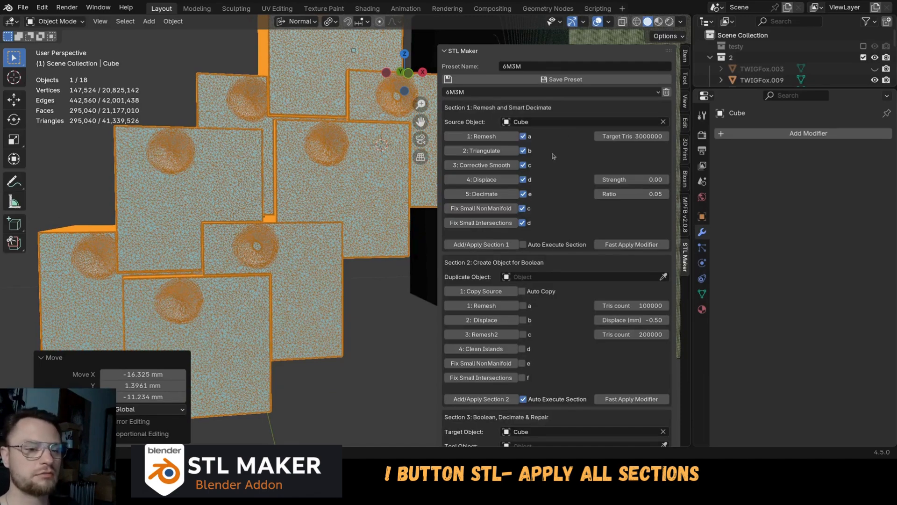
# Enable Auto Execute for Section 1, and enable Auto Copy and operations a to f in Section 2.
pyautogui.scroll(-5, 553, 156)
pyautogui.scroll(5, 545, 177)
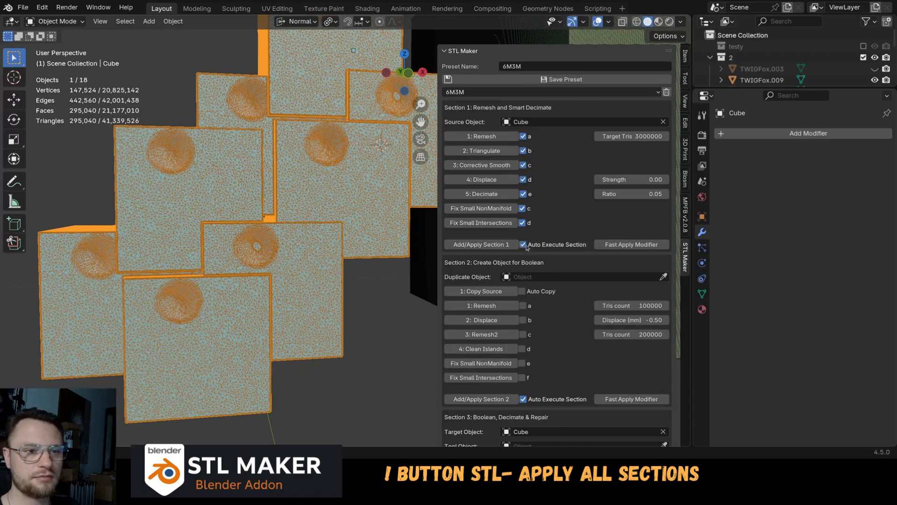
pyautogui.scroll(-4, 533, 249)
pyautogui.moveTo(523, 221); pyautogui.dragTo(524, 310)
pyautogui.scroll(-4, 524, 311)
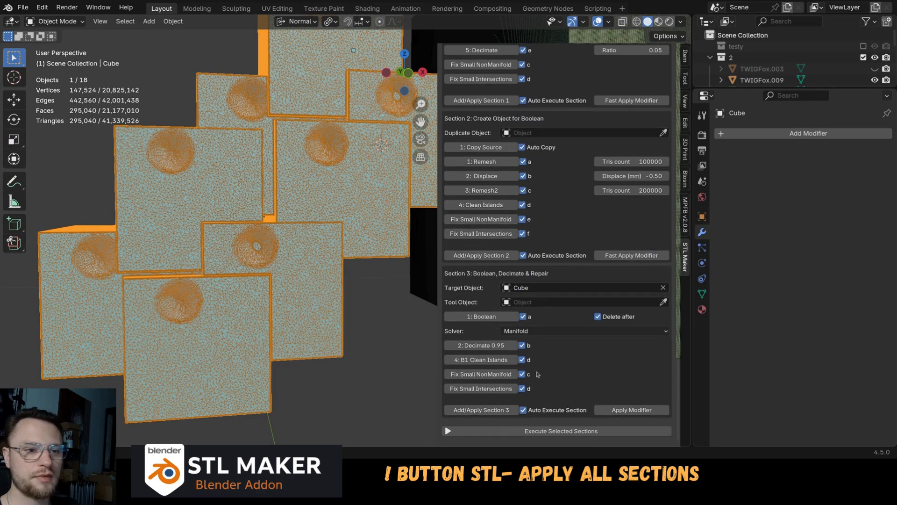
# Turn Auto Execute off and back on for all three sections, and review their enabled operations.
pyautogui.click(524, 410)
pyautogui.click(523, 255)
pyautogui.click(523, 100)
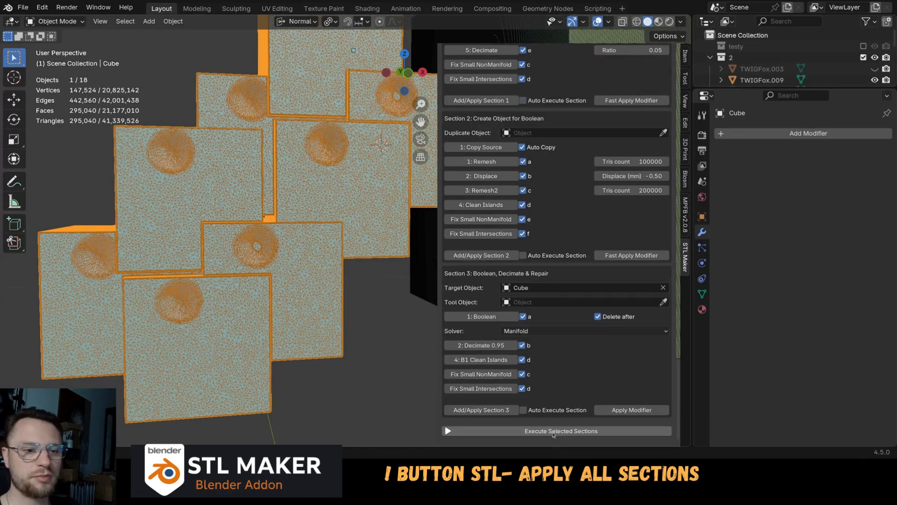
pyautogui.click(524, 101)
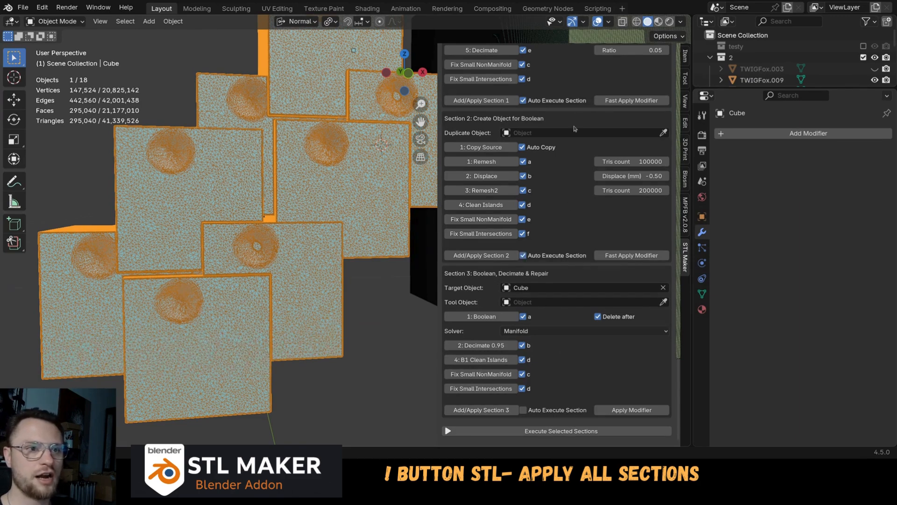
pyautogui.scroll(5, 536, 102)
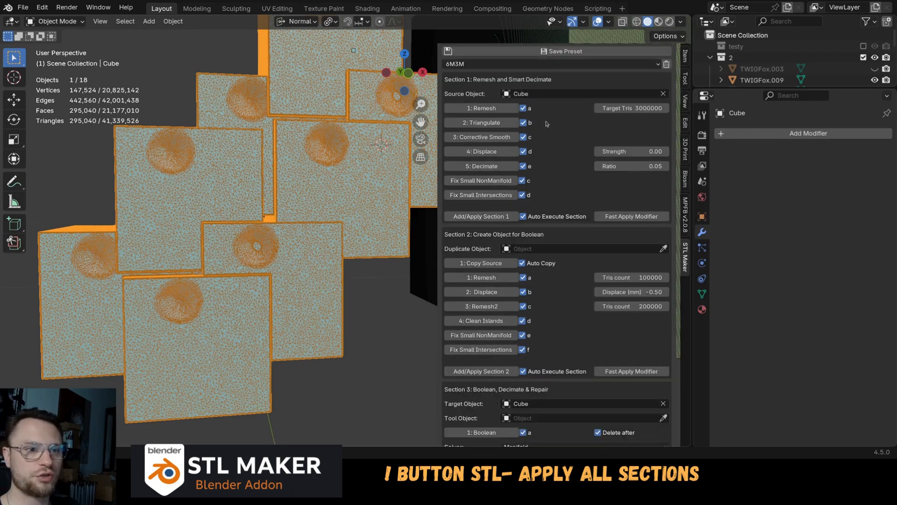
pyautogui.scroll(-3, 560, 239)
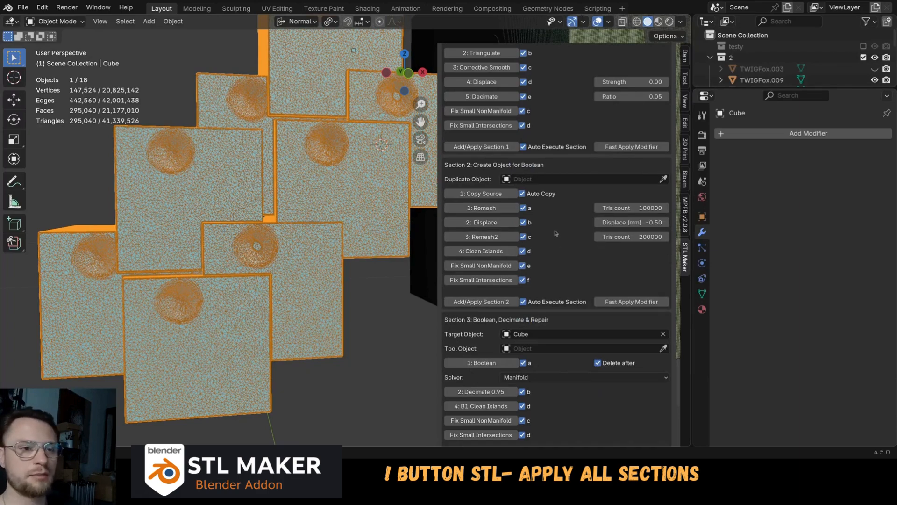
pyautogui.scroll(-2, 548, 286)
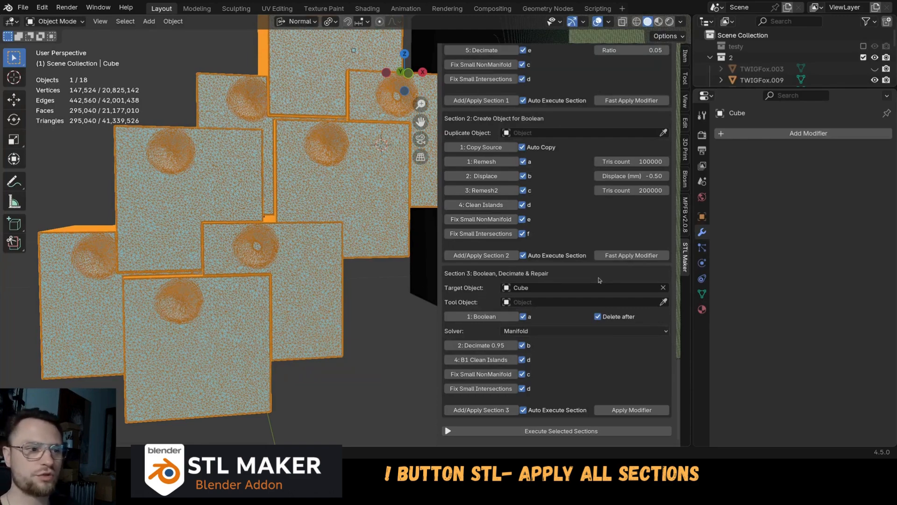
# Hide the wireframe overlay and turn on X-ray to see the internal overlaps of the combined blocks.
pyautogui.moveTo(324, 228); pyautogui.dragTo(326, 236, button='middle')
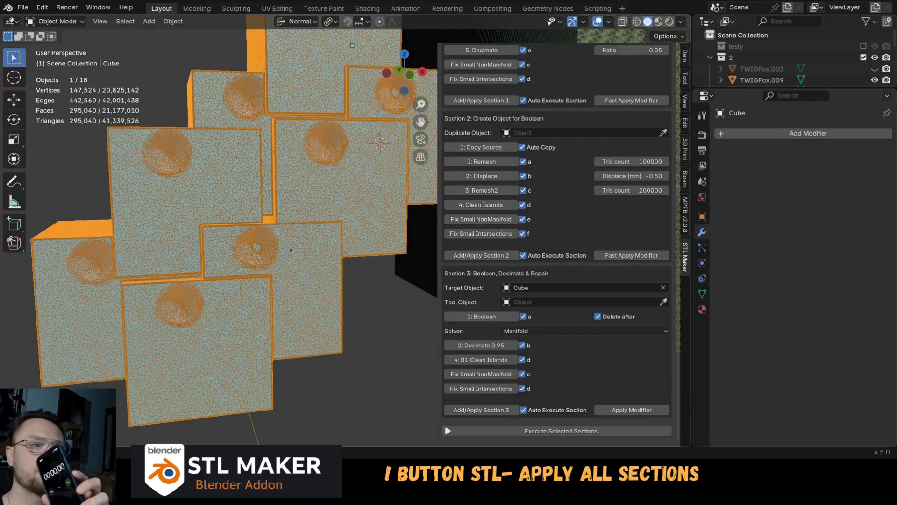
pyautogui.moveTo(290, 247); pyautogui.dragTo(320, 211, button='middle')
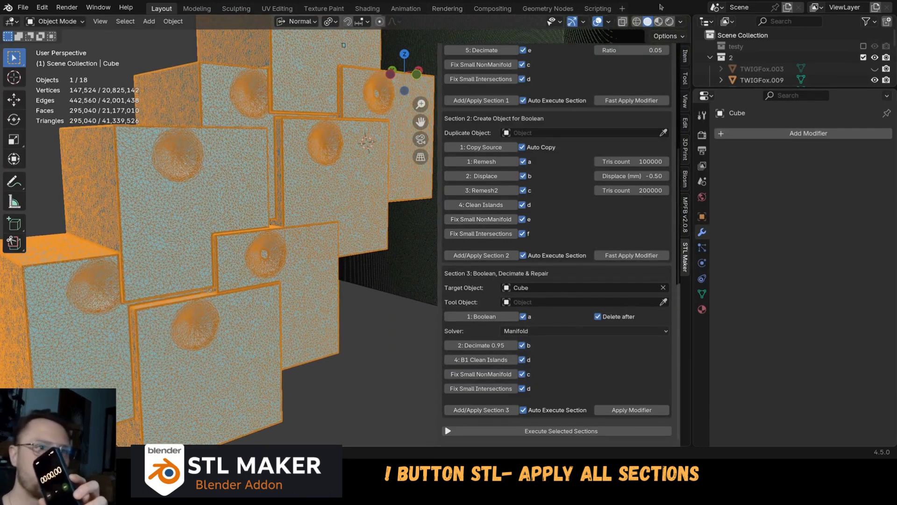
pyautogui.click(608, 22)
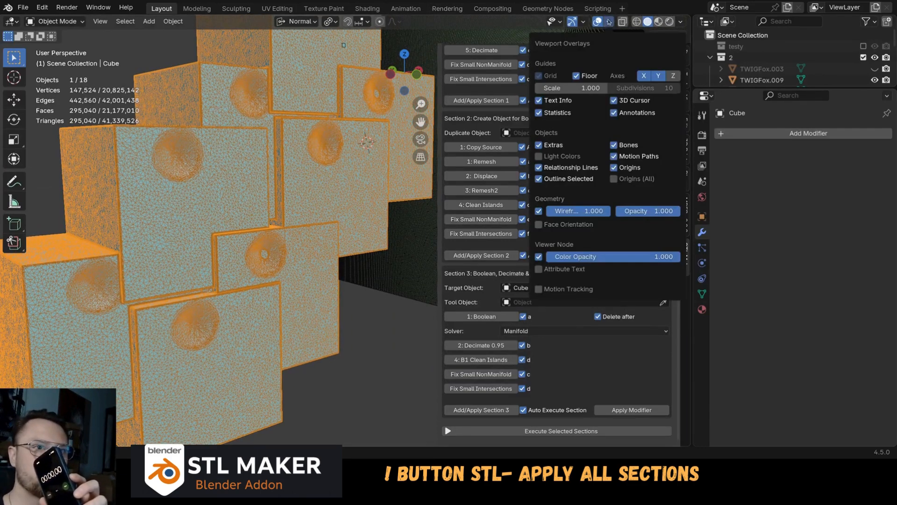
pyautogui.click(539, 211)
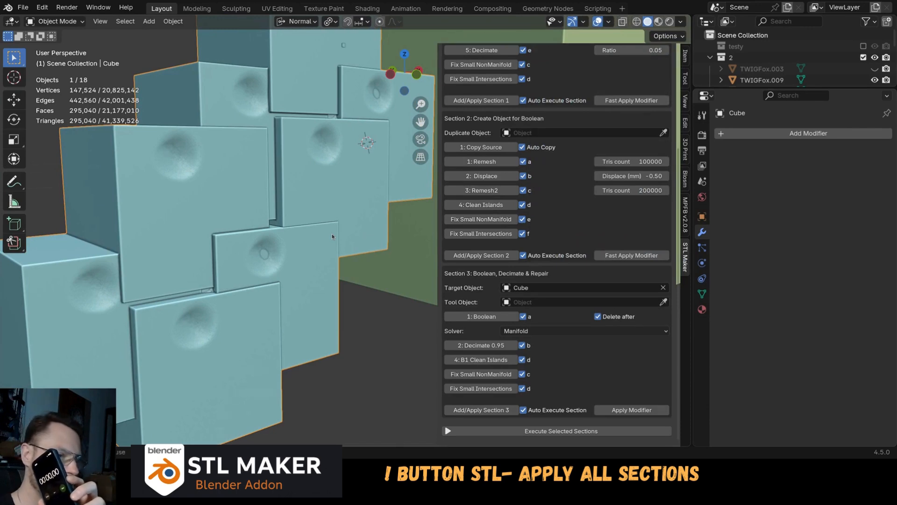
pyautogui.hotkey('alt', 'z')
pyautogui.moveTo(321, 187); pyautogui.dragTo(292, 231, button='middle')
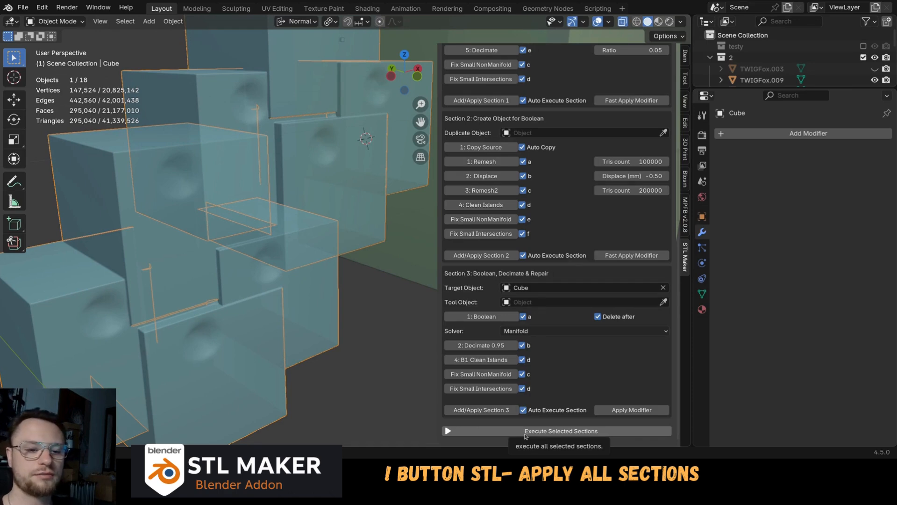
# Execute the selected sections on Cube and inspect the gaps between the blocks with X-ray turned off.
pyautogui.click(526, 431)
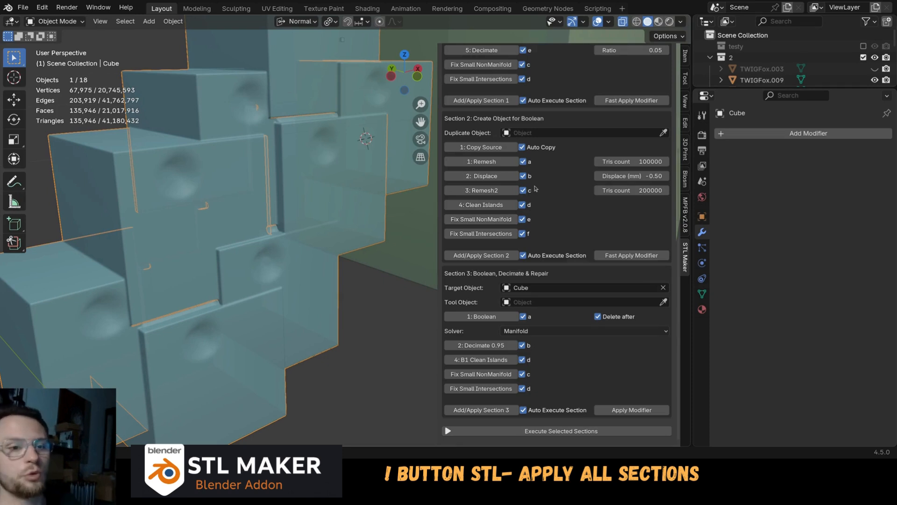
pyautogui.scroll(6, 534, 190)
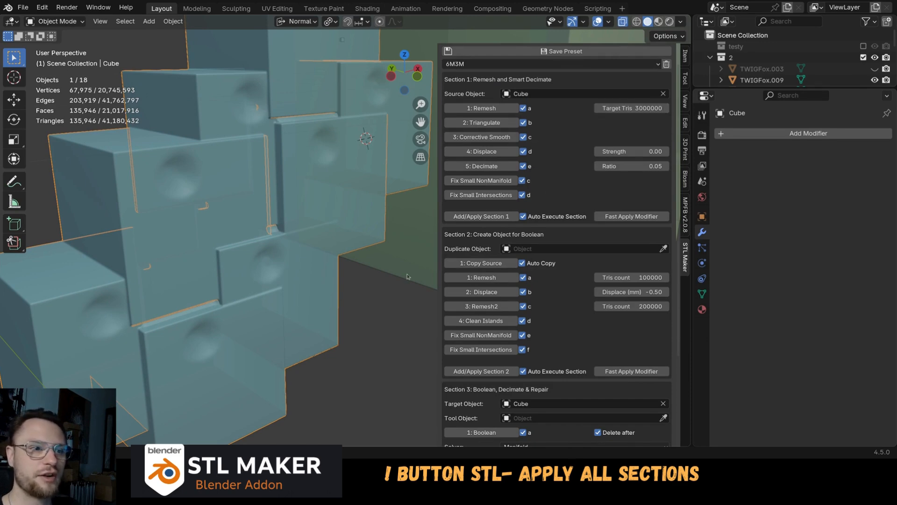
pyautogui.scroll(6, 361, 189)
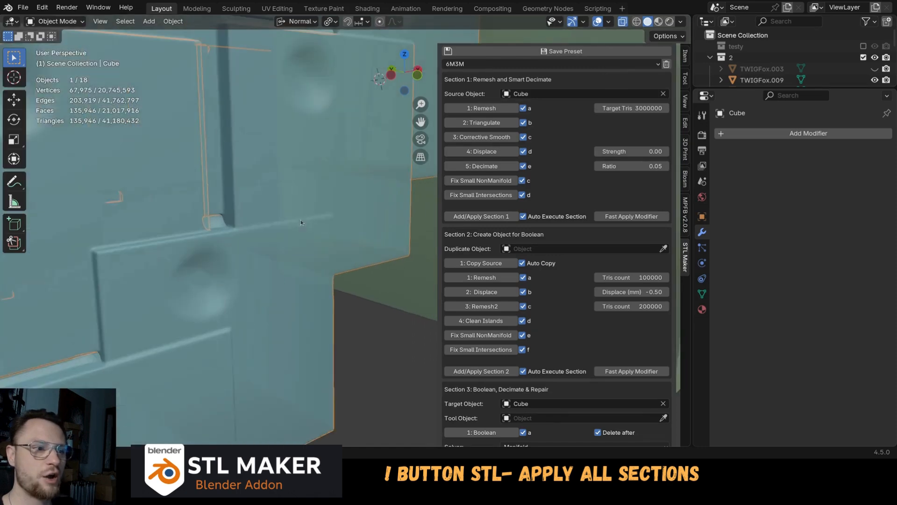
pyautogui.moveTo(298, 224); pyautogui.dragTo(318, 236, button='middle')
pyautogui.scroll(5, 316, 236)
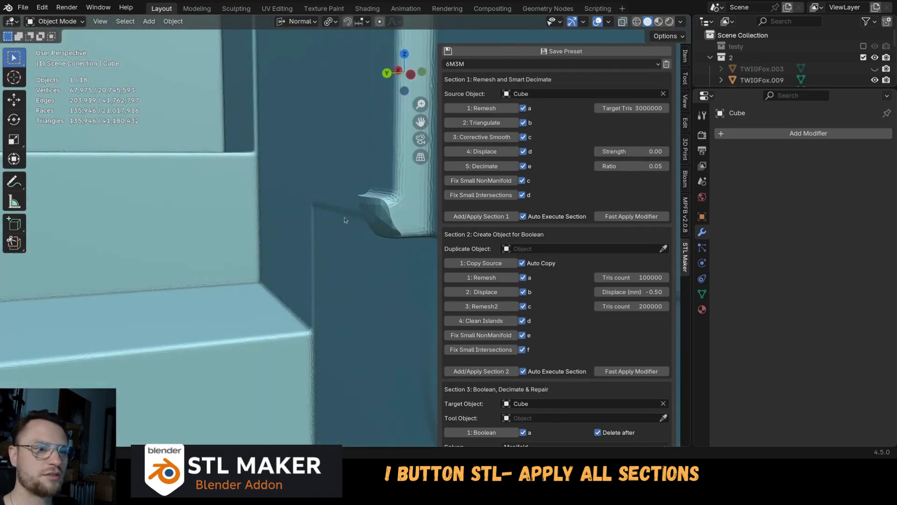
pyautogui.scroll(-6, 244, 209)
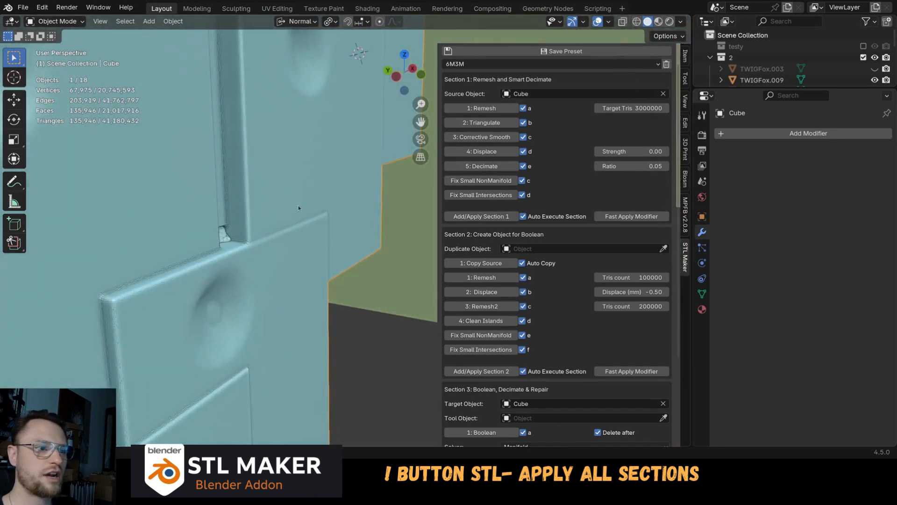
pyautogui.moveTo(226, 273); pyautogui.dragTo(286, 219, button='middle')
pyautogui.scroll(4, 284, 223)
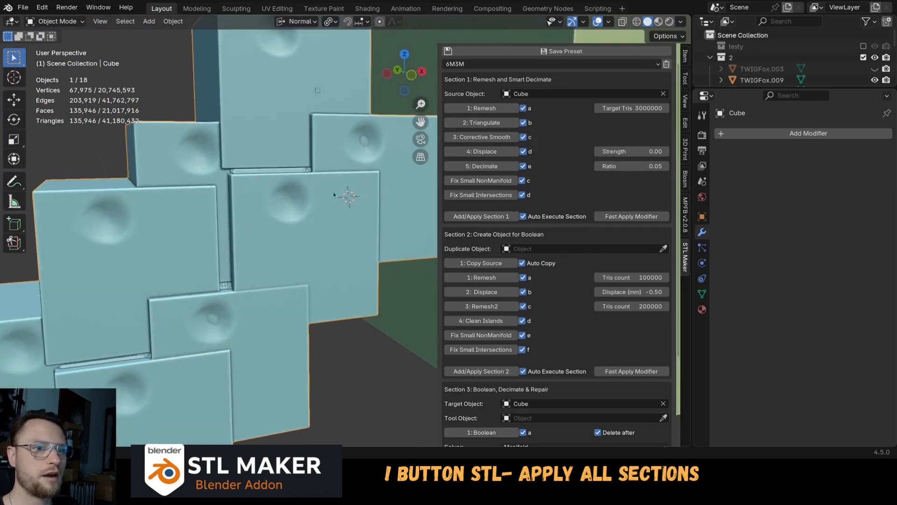
# Check Cube with the 3D Print Solid and Intersections analyses, and return to the STL Maker settings.
pyautogui.click(686, 148)
pyautogui.click(570, 105)
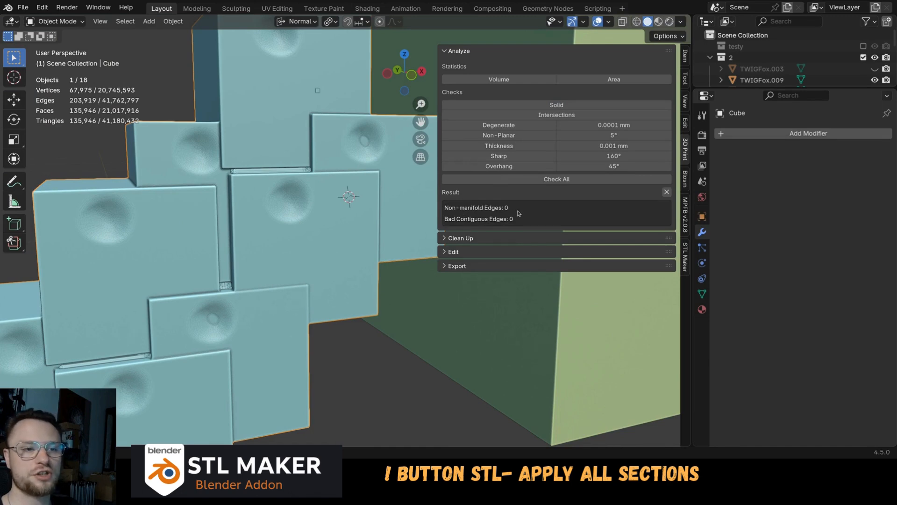
pyautogui.click(560, 116)
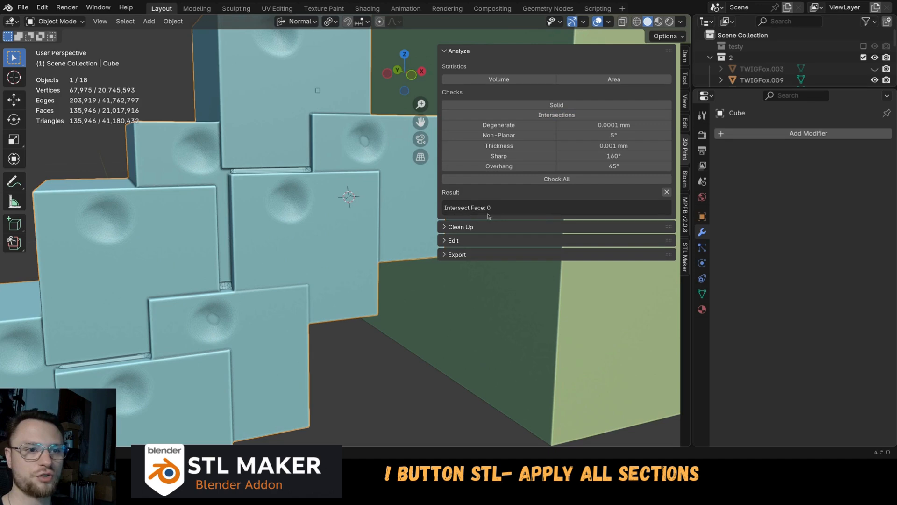
pyautogui.click(687, 253)
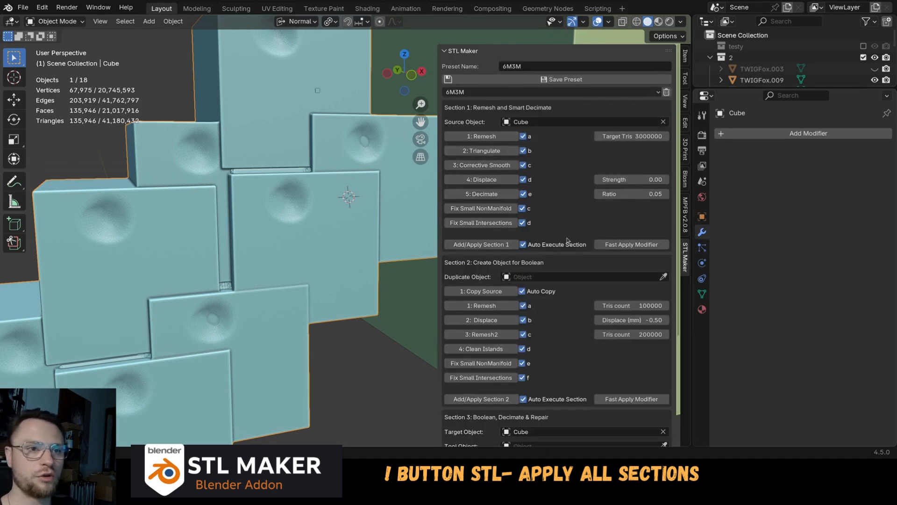
# Examine the processed block model beside the large cube and up close around its gaps, and undo the section execution.
pyautogui.scroll(-4, 325, 233)
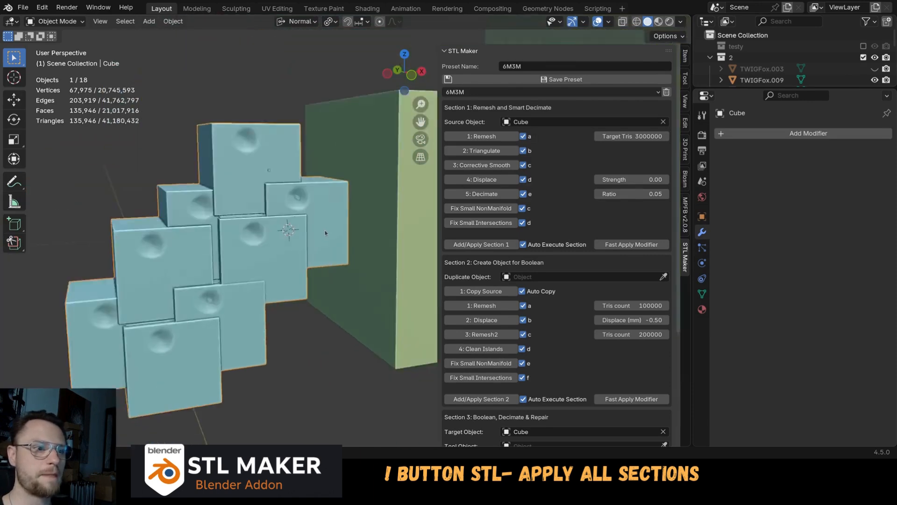
pyautogui.scroll(-4, 325, 233)
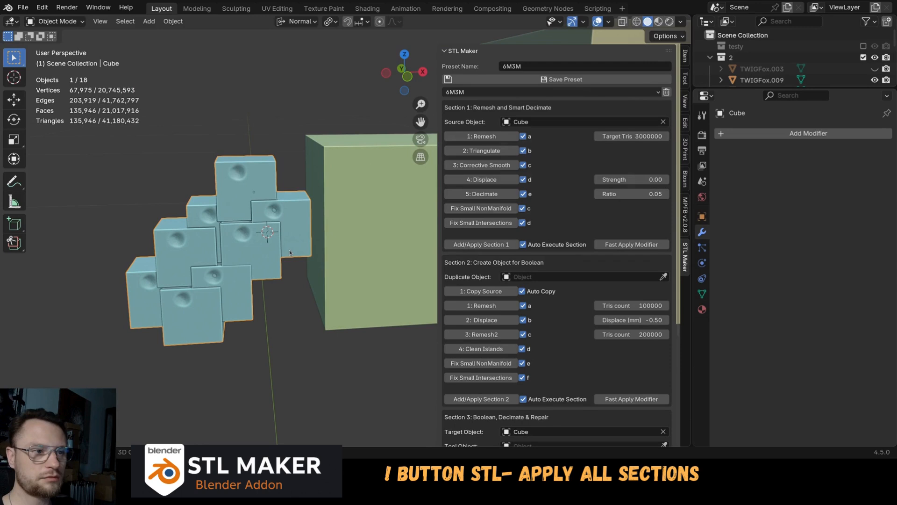
pyautogui.scroll(-3, 290, 249)
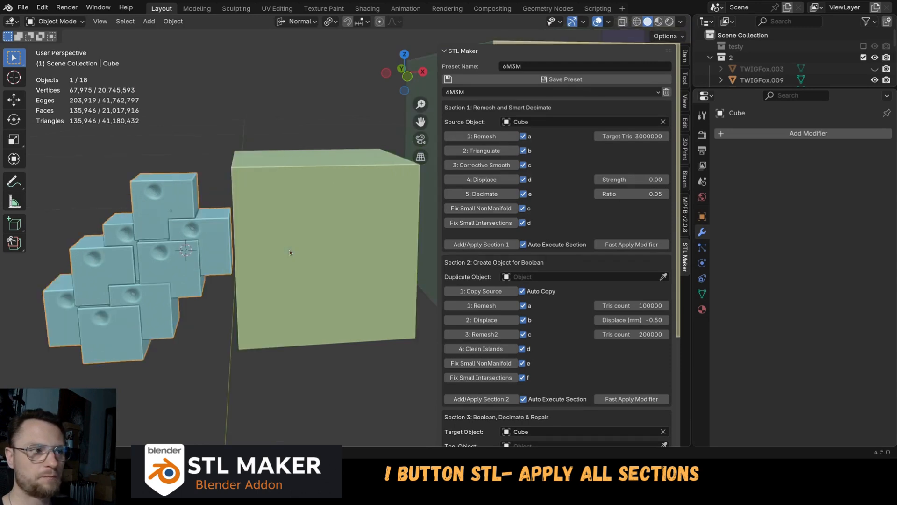
pyautogui.scroll(-3, 290, 249)
pyautogui.moveTo(289, 244); pyautogui.dragTo(314, 239, button='middle')
pyautogui.keyDown('shift'); pyautogui.moveTo(175, 249); pyautogui.dragTo(305, 250, button='middle'); pyautogui.keyUp('shift')
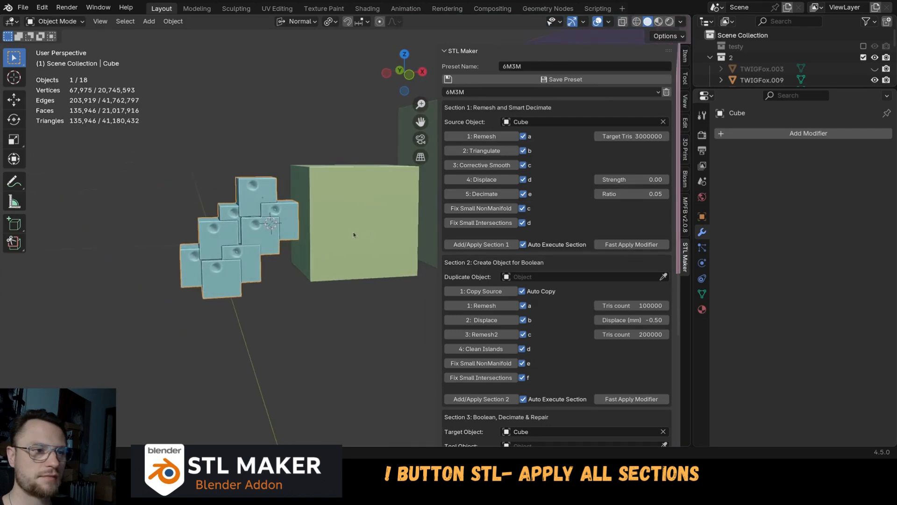
pyautogui.press('KP_Decimal')
pyautogui.scroll(5, 324, 318)
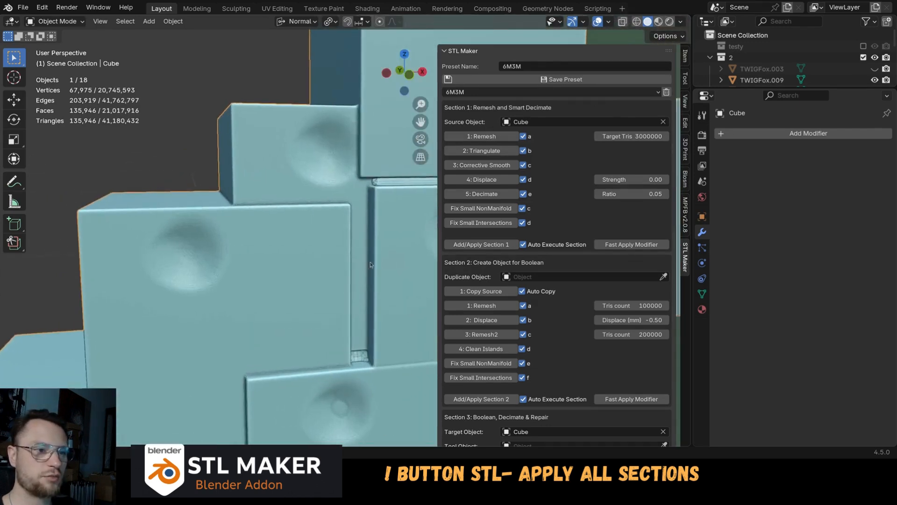
pyautogui.scroll(-7, 307, 219)
pyautogui.scroll(6, 333, 290)
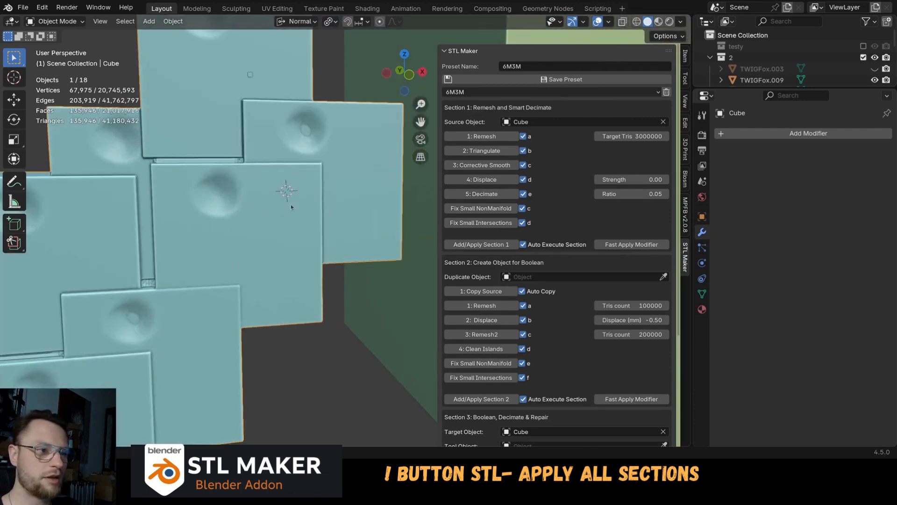
pyautogui.keyDown('shift'); pyautogui.moveTo(272, 264); pyautogui.dragTo(272, 254, button='middle'); pyautogui.keyUp('shift')
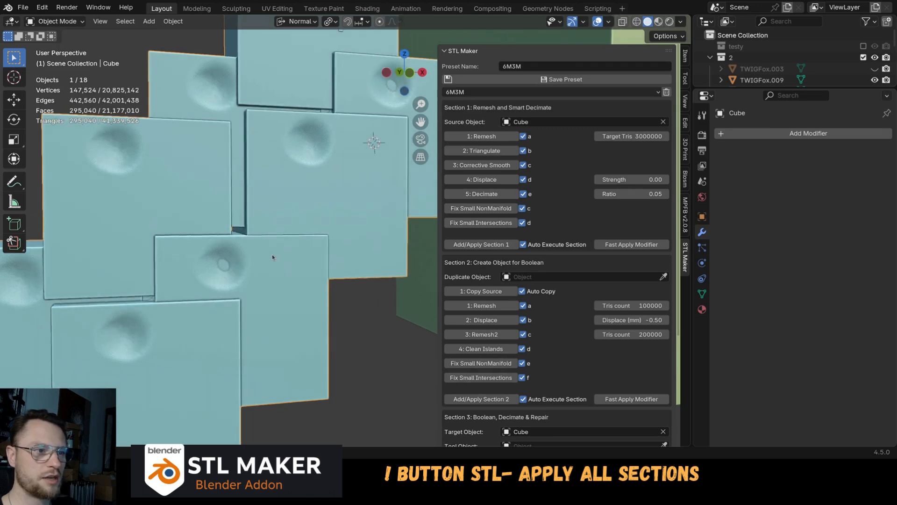
# Examine the gaps between the blocks of Cube up close, including with X-ray, and compare the model with the larger cubes.
pyautogui.scroll(5, 267, 196)
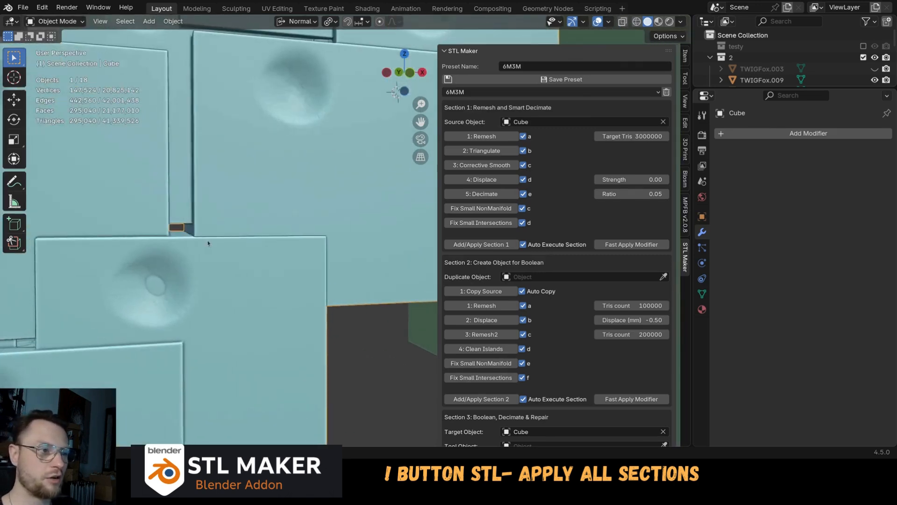
pyautogui.scroll(3, 223, 240)
pyautogui.hotkey('alt', 'z')
pyautogui.scroll(3, 303, 243)
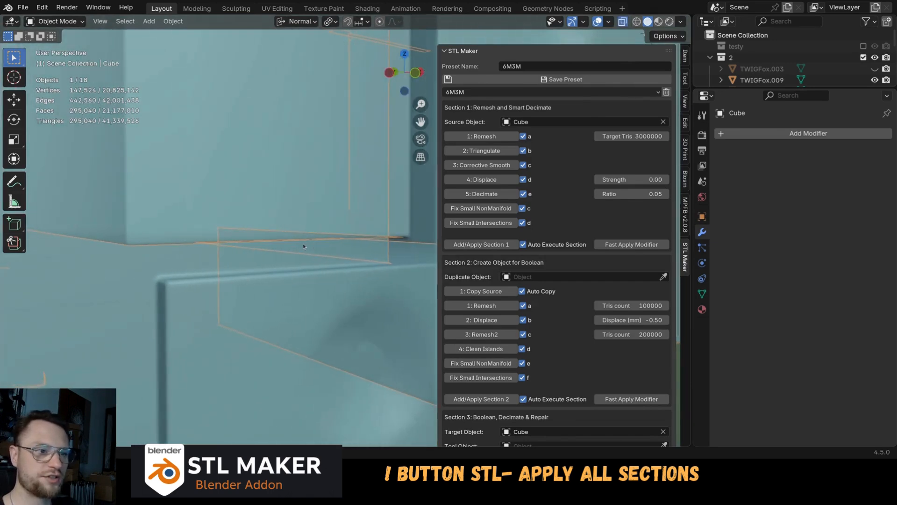
pyautogui.scroll(-3, 288, 248)
pyautogui.scroll(-6, 300, 261)
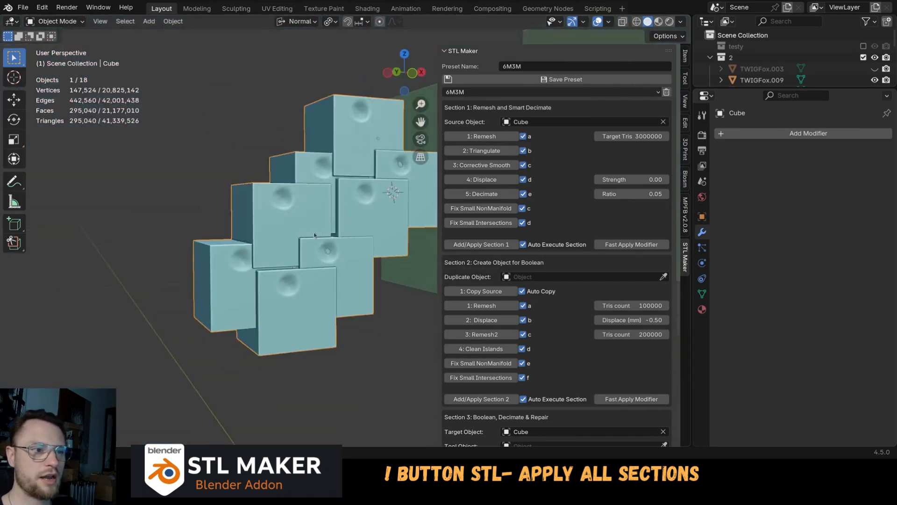
pyautogui.scroll(-8, 360, 243)
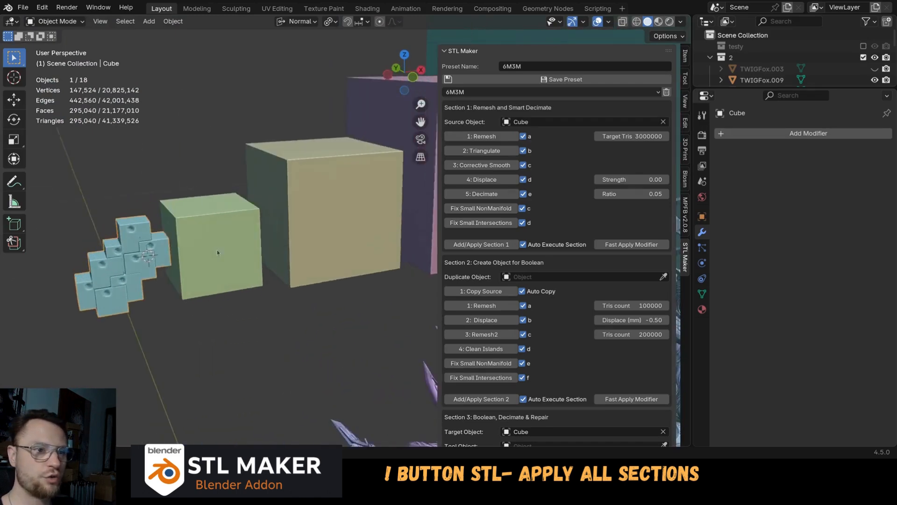
pyautogui.scroll(6, 121, 281)
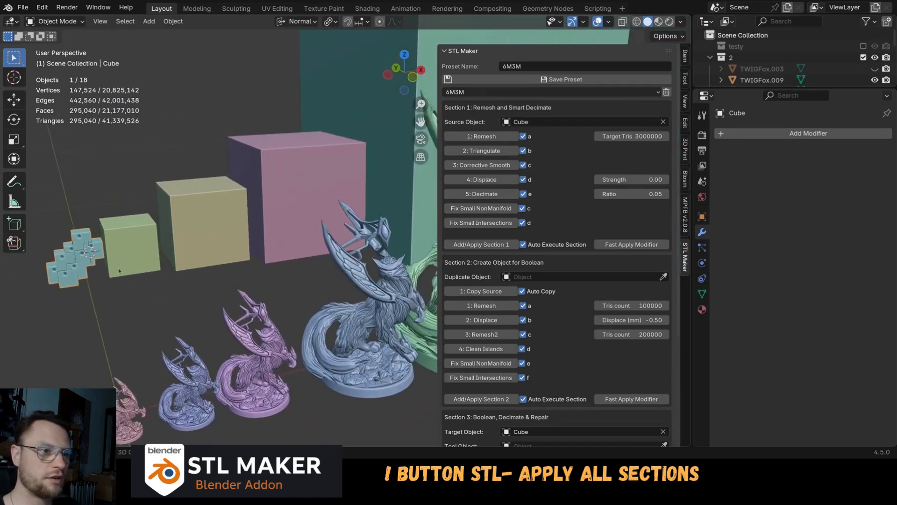
# Duplicate the block model about 355 mm along X, -167 mm along Y and 39 mm along Z, and set the copy's origin to its geometry.
pyautogui.keyDown('shift'); pyautogui.moveTo(120, 266); pyautogui.dragTo(95, 267, button='middle'); pyautogui.keyUp('shift')
pyautogui.hotkey('shift', 'd')
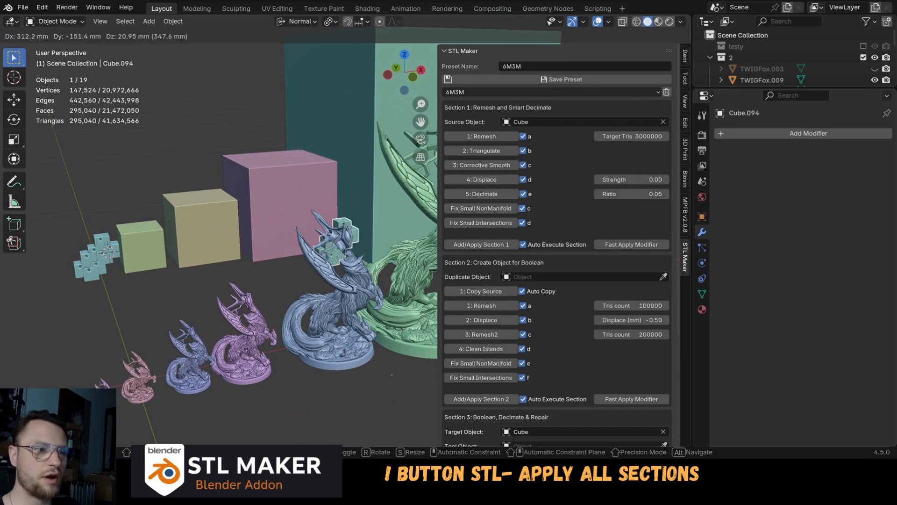
pyautogui.click(456, 244)
pyautogui.keyDown('shift'); pyautogui.moveTo(390, 253); pyautogui.dragTo(322, 255, button='middle'); pyautogui.keyUp('shift')
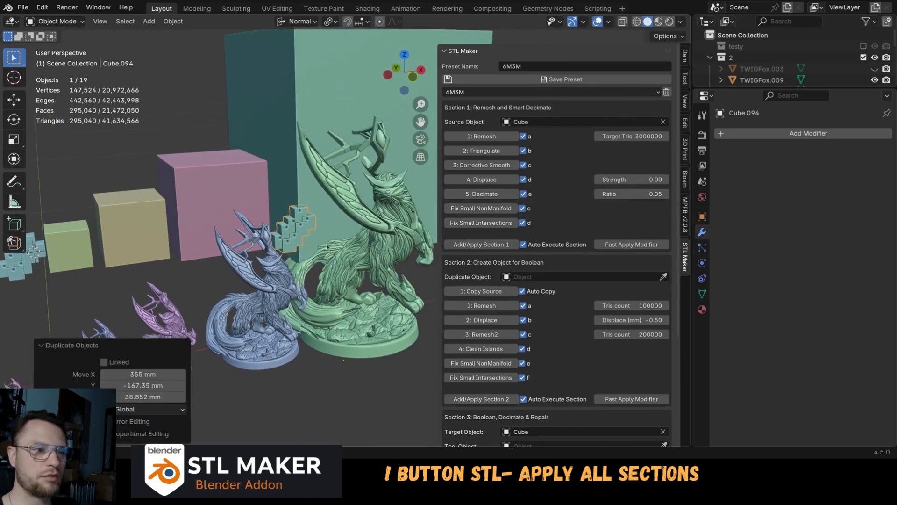
pyautogui.press('q')
pyautogui.click(323, 254)
# Scale the copy up about 5.5 times and move it about 176 mm along X, -19 mm along Y and 115 mm along Z.
pyautogui.press('s')
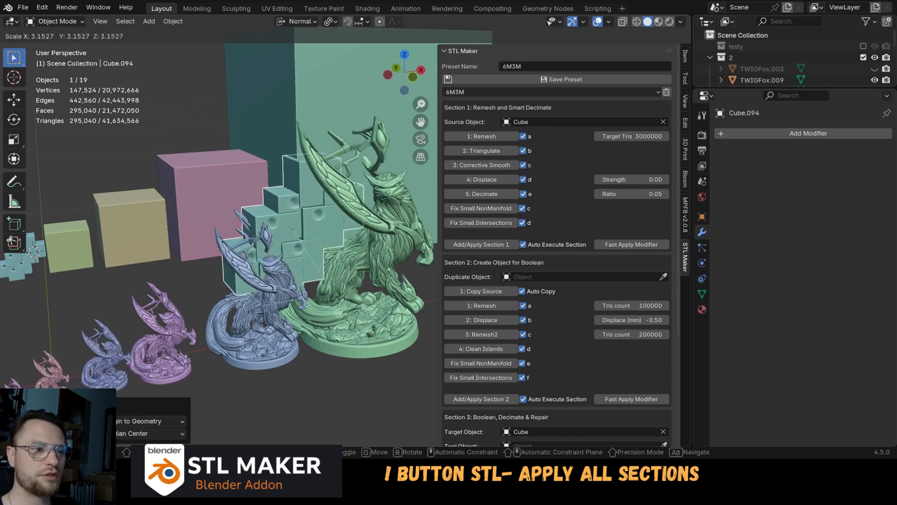
pyautogui.click(378, 403)
pyautogui.moveTo(378, 403); pyautogui.dragTo(338, 288, button='middle')
pyautogui.press('g')
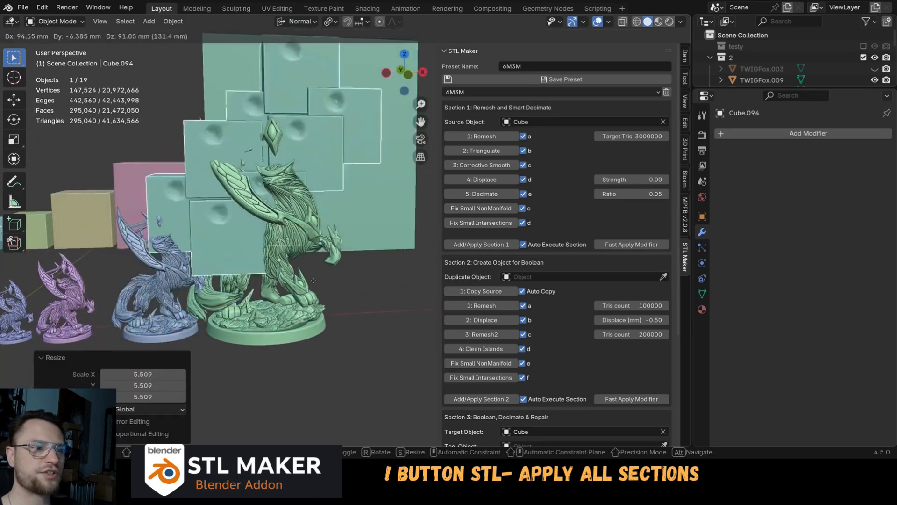
pyautogui.click(338, 289)
# Enlarge the block copy slightly further to rival the largest cube, and apply its scale.
pyautogui.scroll(3, 338, 288)
pyautogui.press('s')
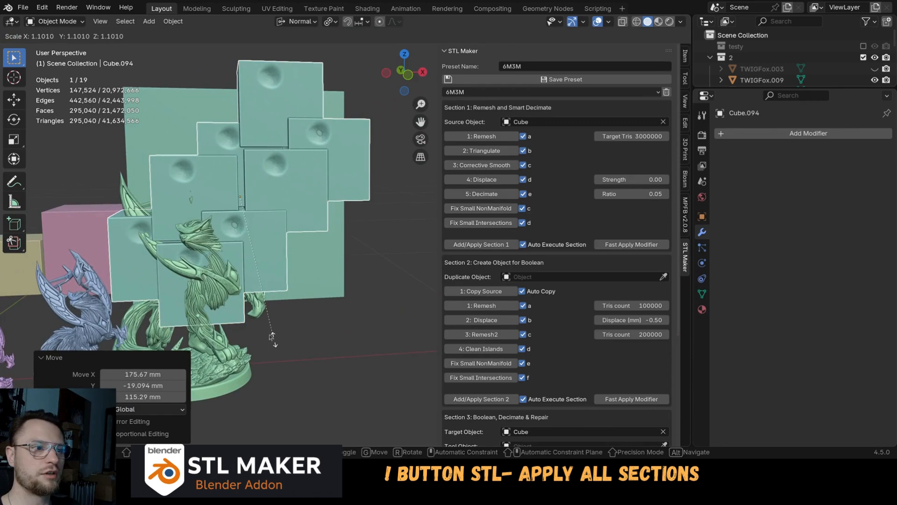
pyautogui.click(292, 327)
pyautogui.hotkey('ctrl', 'a')
pyautogui.click(294, 250)
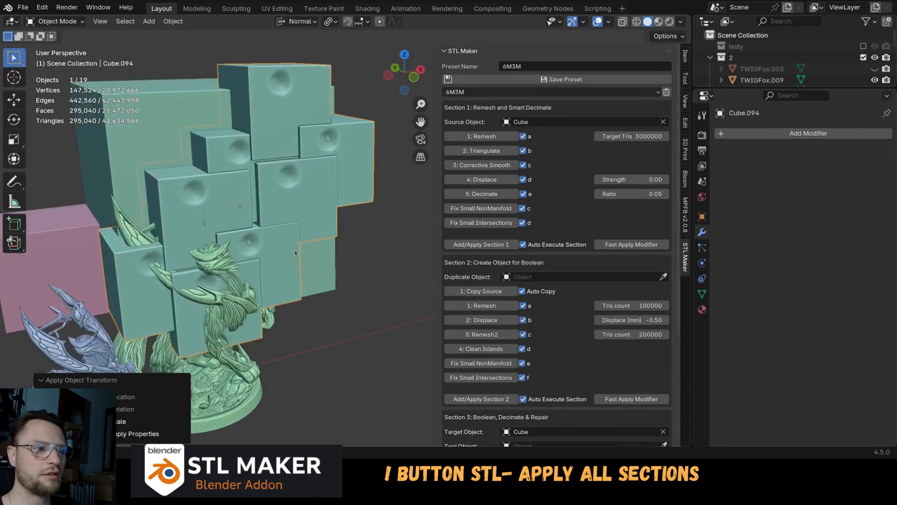
# Move the enlarged block copy about 143 mm along the X axis, clear of the green fox statue.
pyautogui.moveTo(295, 251); pyautogui.dragTo(364, 248, button='middle')
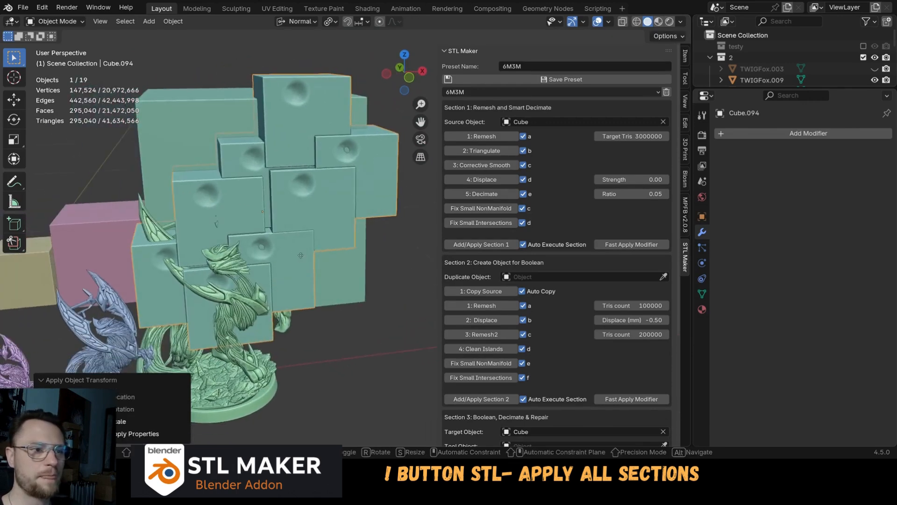
pyautogui.press('g')
pyautogui.press('x')
pyautogui.click(392, 245)
pyautogui.scroll(2, 328, 254)
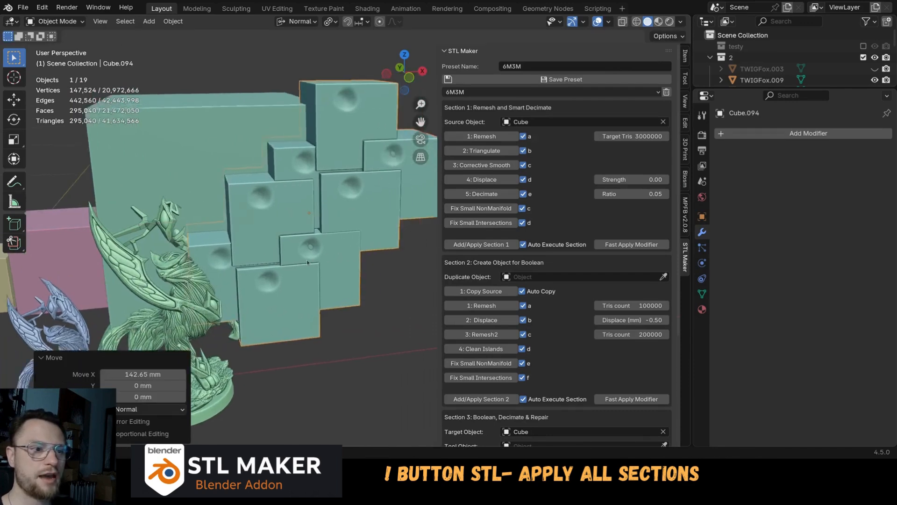
pyautogui.moveTo(306, 259); pyautogui.dragTo(306, 223, button='middle')
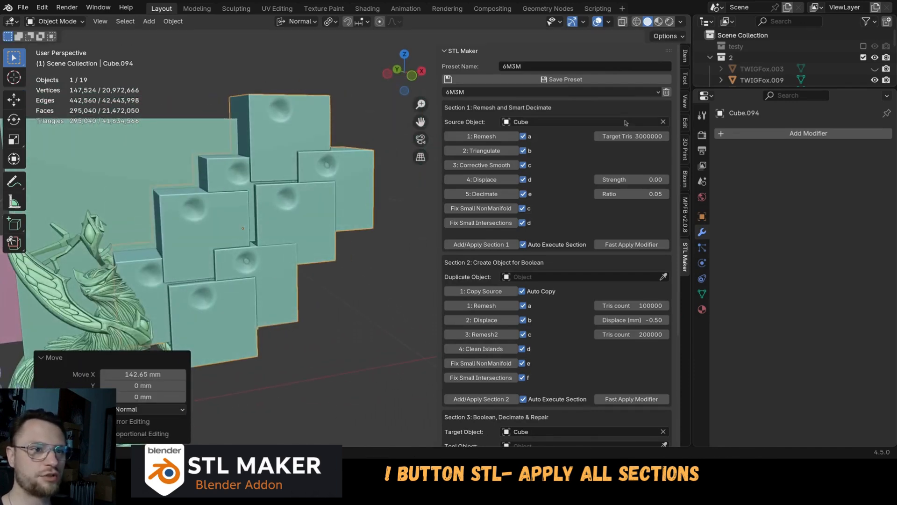
# Set the enlarged block copy as the STL Maker source object and execute the selected sections on it.
pyautogui.click(663, 123)
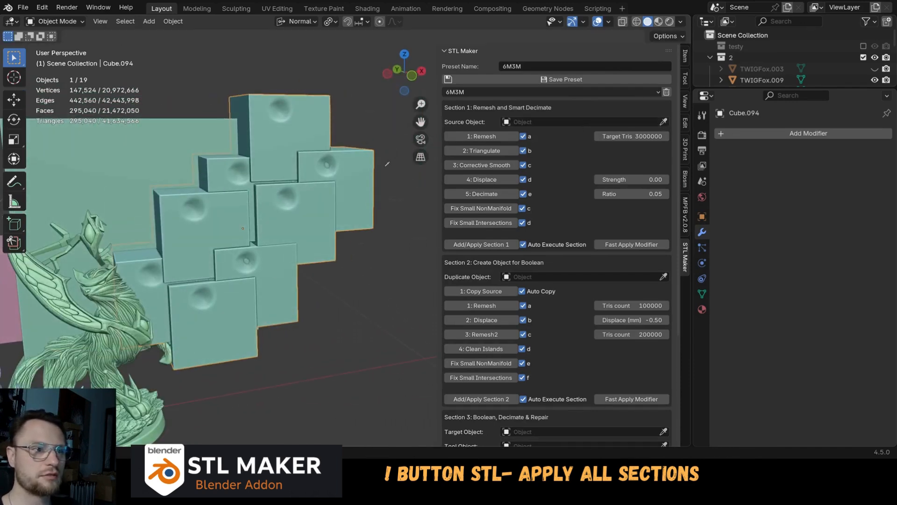
pyautogui.click(354, 174)
pyautogui.scroll(3, 348, 177)
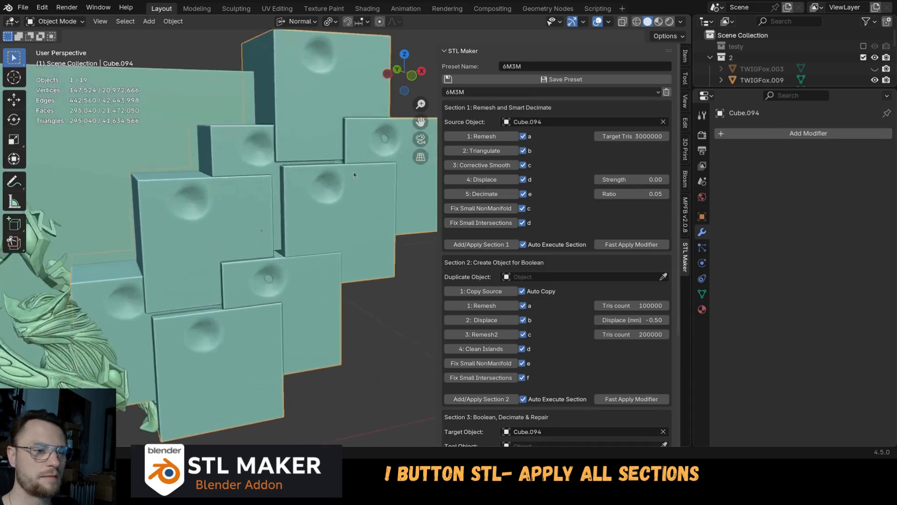
pyautogui.scroll(-5, 575, 191)
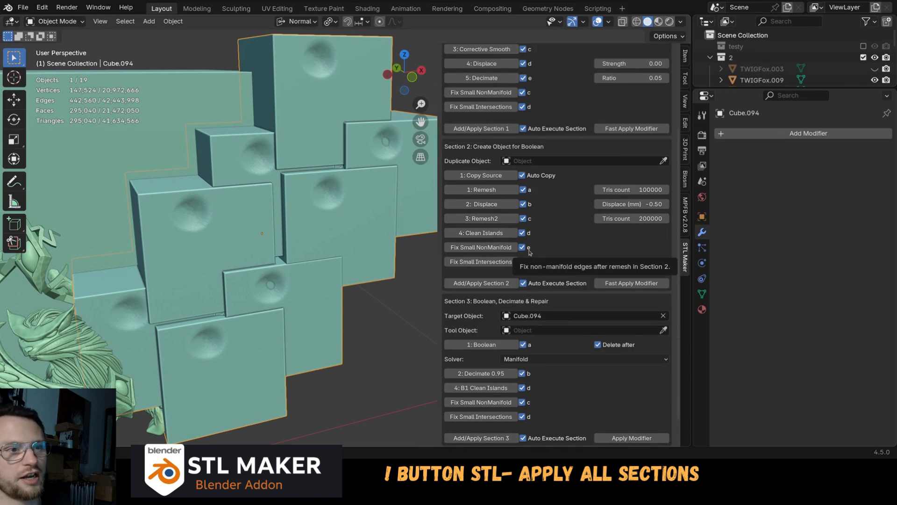
pyautogui.scroll(-2, 530, 252)
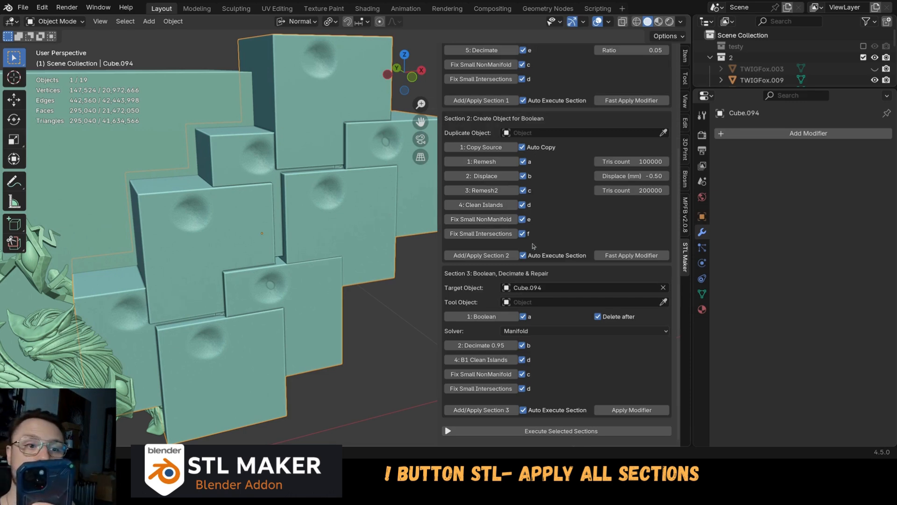
pyautogui.click(593, 431)
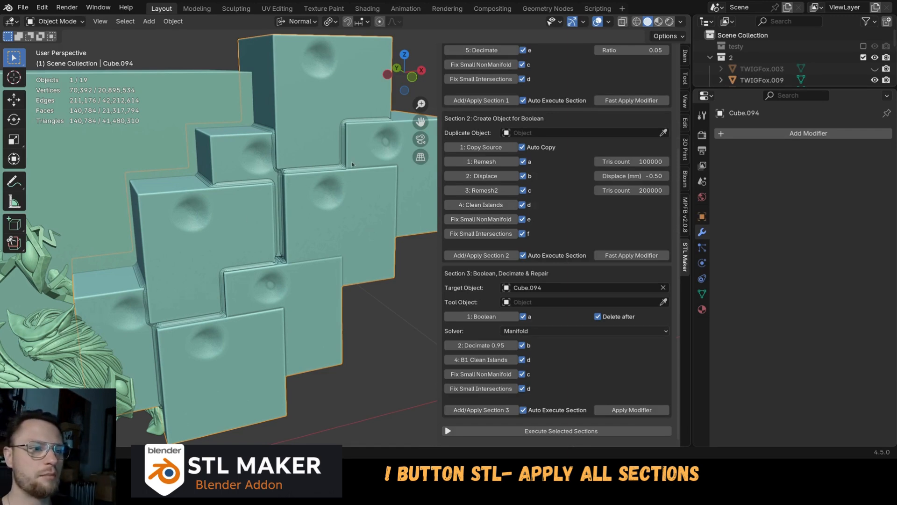
# Inspect the processed copy's gaps up close and beside the large cube, and delete the copy.
pyautogui.scroll(8, 352, 163)
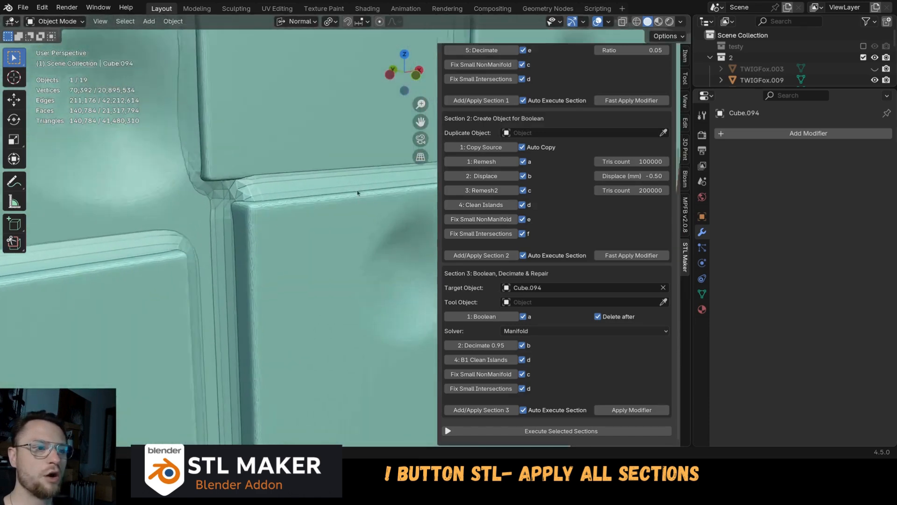
pyautogui.scroll(3, 358, 193)
pyautogui.moveTo(384, 199); pyautogui.dragTo(327, 210, button='middle')
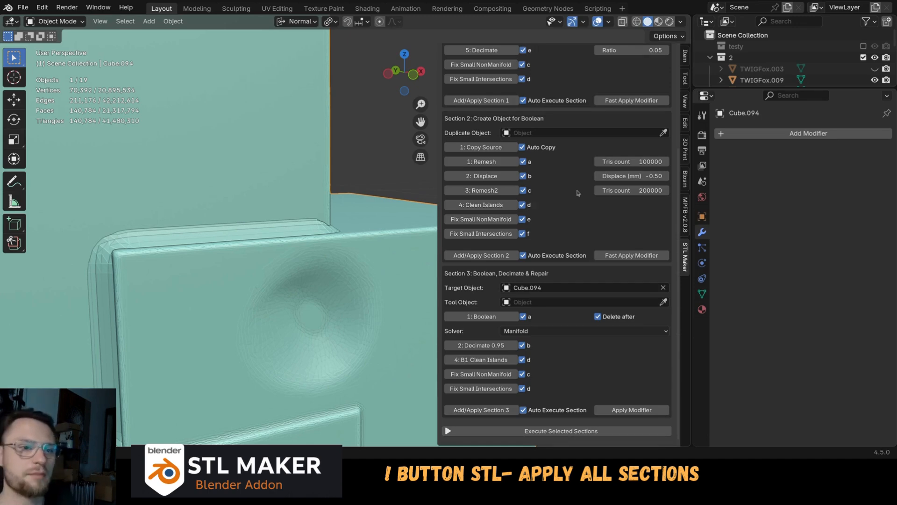
pyautogui.scroll(-10, 282, 243)
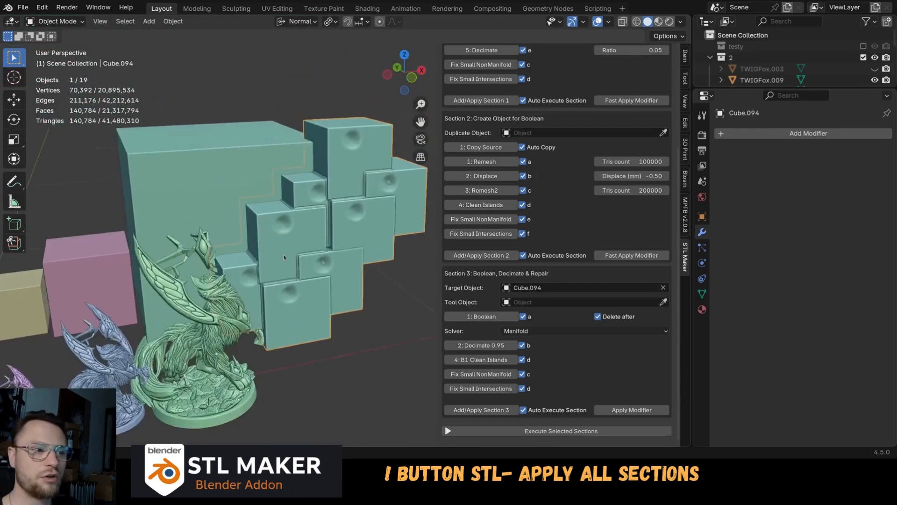
pyautogui.moveTo(285, 257); pyautogui.dragTo(328, 223, button='middle')
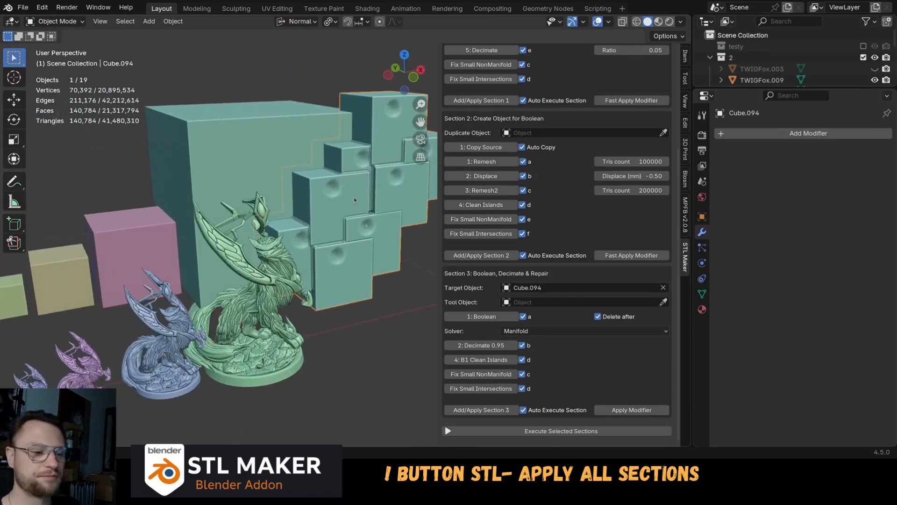
pyautogui.press('x')
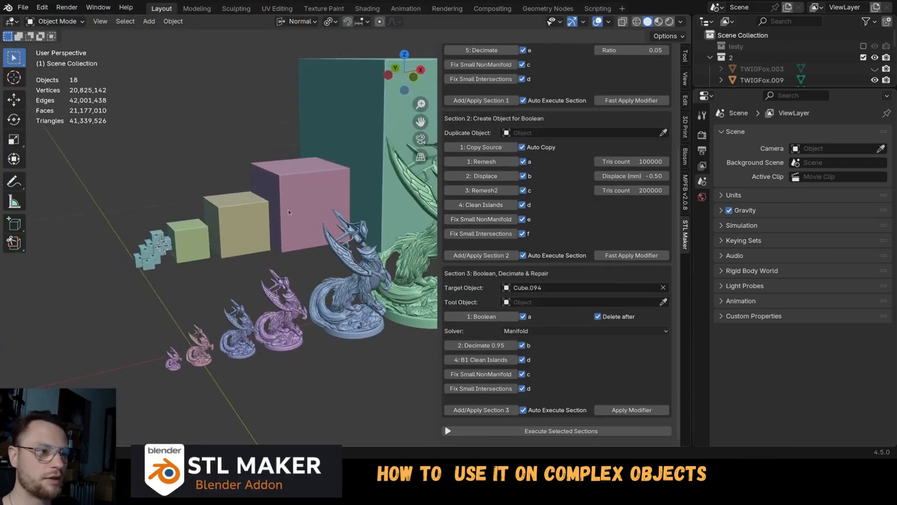
# Examine the row of fox statues at their different sizes, looking closely at the blue, purple and pink ones.
pyautogui.keyDown('shift'); pyautogui.moveTo(288, 212); pyautogui.dragTo(285, 186, button='middle'); pyautogui.keyUp('shift')
pyautogui.scroll(6, 560, 168)
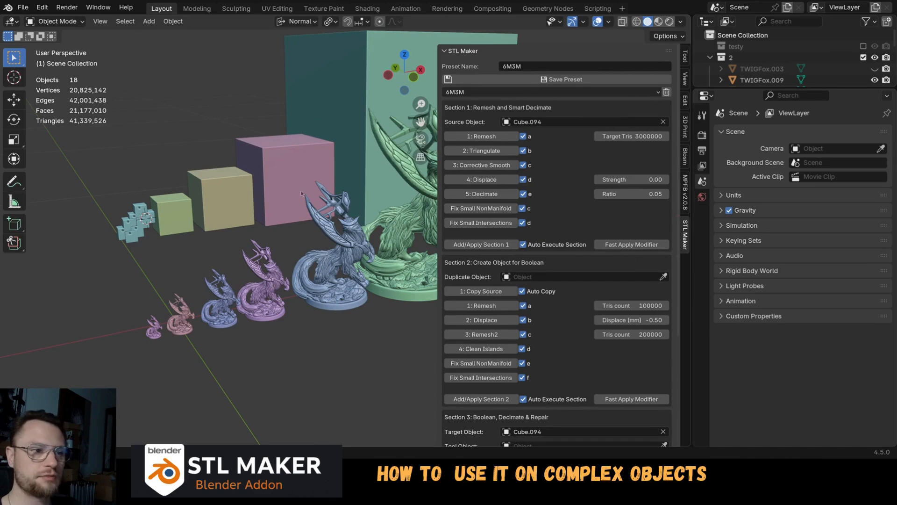
pyautogui.keyDown('shift'); pyautogui.moveTo(248, 320); pyautogui.dragTo(278, 266, button='middle'); pyautogui.keyUp('shift')
pyautogui.scroll(8, 269, 225)
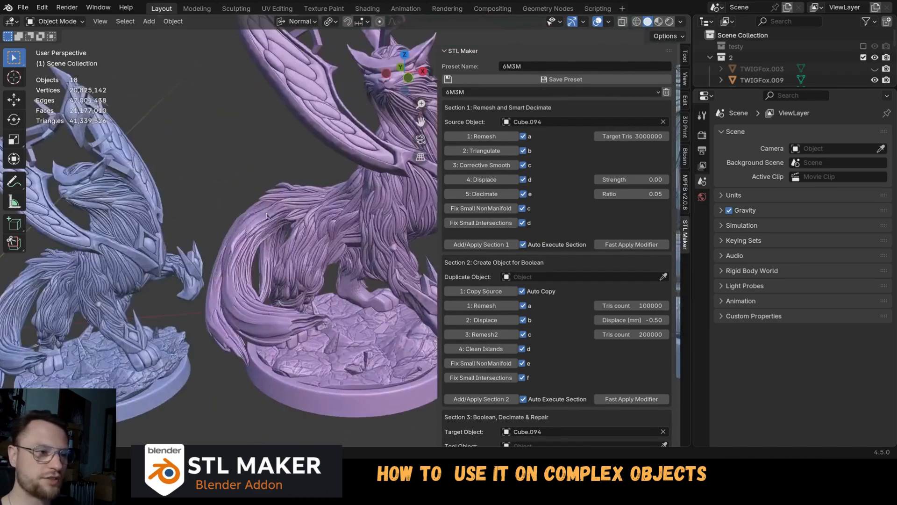
pyautogui.keyDown('shift'); pyautogui.moveTo(267, 216); pyautogui.dragTo(364, 199, button='middle'); pyautogui.keyUp('shift')
pyautogui.scroll(2, 364, 198)
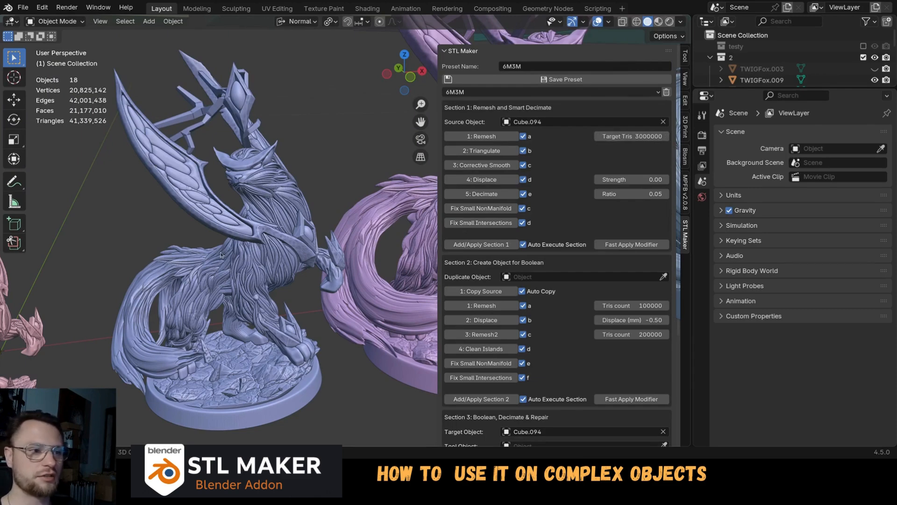
pyautogui.scroll(-5, 277, 265)
pyautogui.scroll(3, 278, 265)
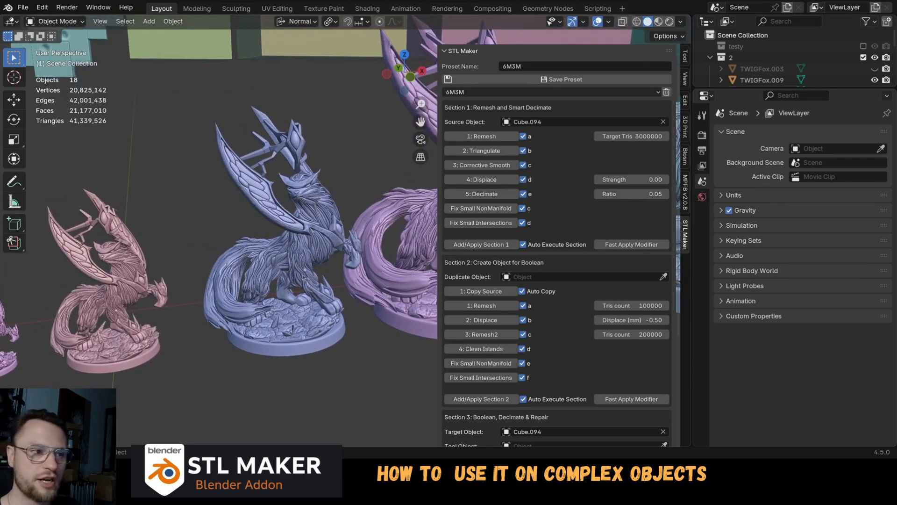
pyautogui.scroll(4, 299, 260)
pyautogui.scroll(5, 317, 256)
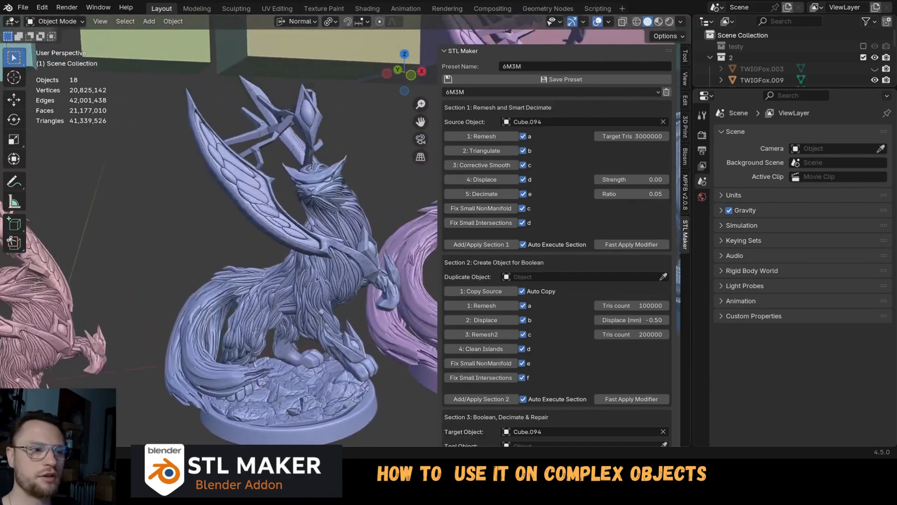
pyautogui.scroll(-8, 307, 235)
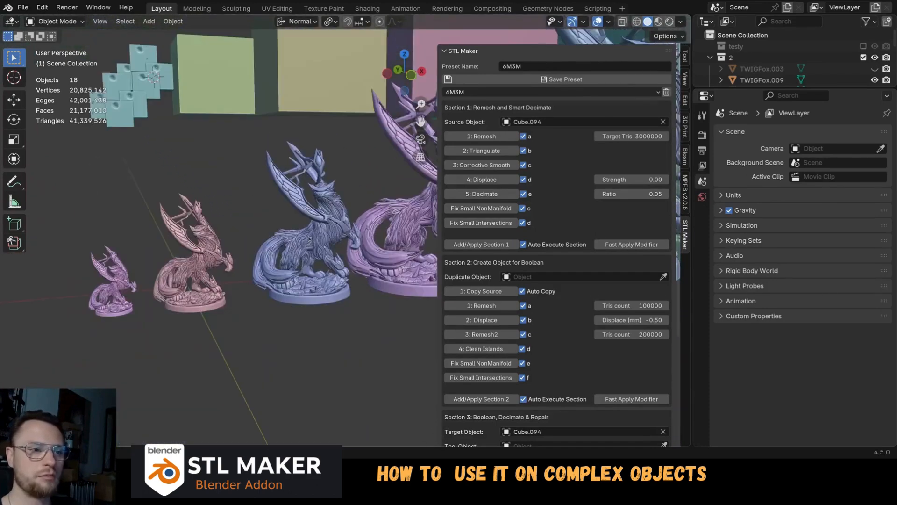
pyautogui.scroll(6, 309, 230)
pyautogui.scroll(2, 310, 230)
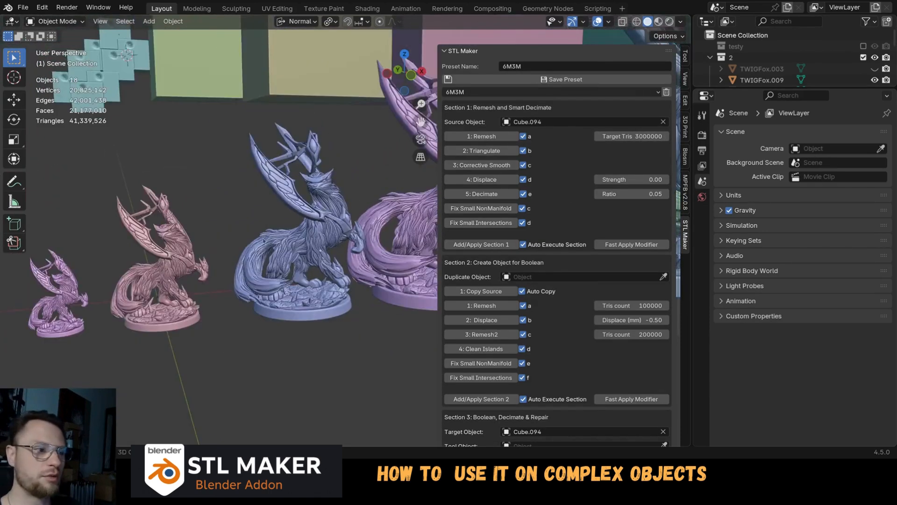
pyautogui.scroll(3, 300, 216)
pyautogui.keyDown('shift'); pyautogui.moveTo(300, 215); pyautogui.dragTo(308, 237, button='middle'); pyautogui.keyUp('shift')
pyautogui.scroll(4, 307, 237)
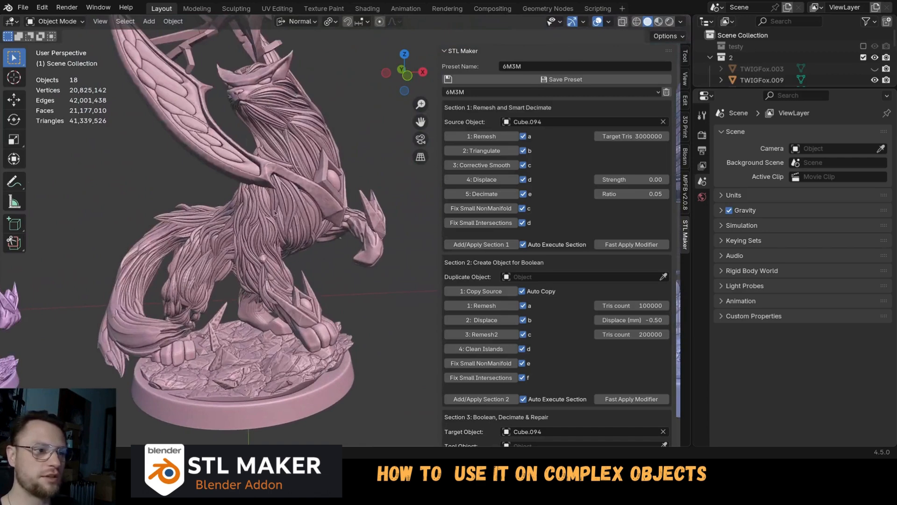
# Select the pink fox statue TWIGFox.375 and make it the STL Maker source object in place of the deleted block copy.
pyautogui.click(276, 213)
pyautogui.keyDown('shift'); pyautogui.moveTo(262, 201); pyautogui.dragTo(290, 229, button='middle'); pyautogui.keyUp('shift')
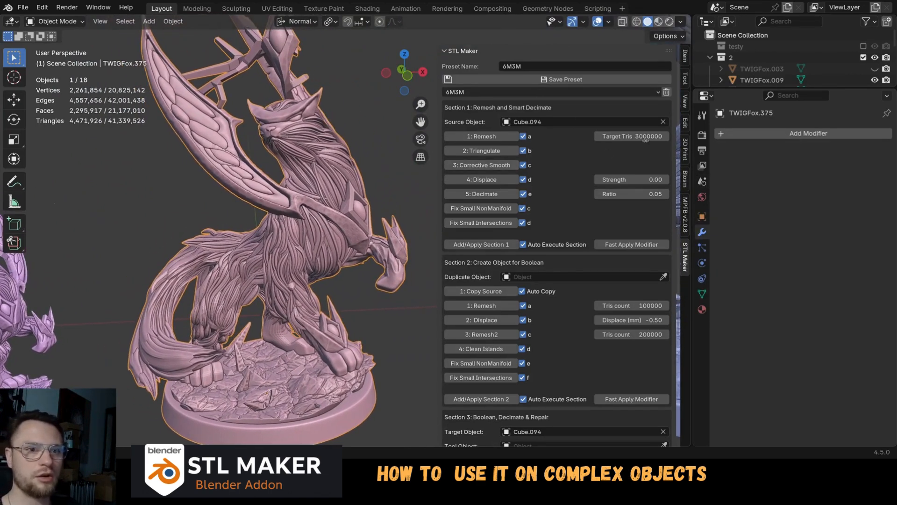
pyautogui.click(663, 122)
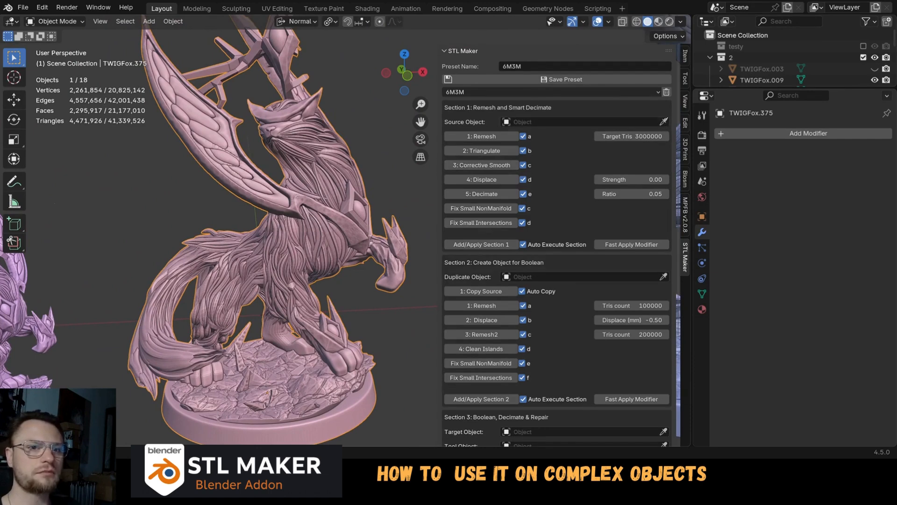
pyautogui.click(317, 218)
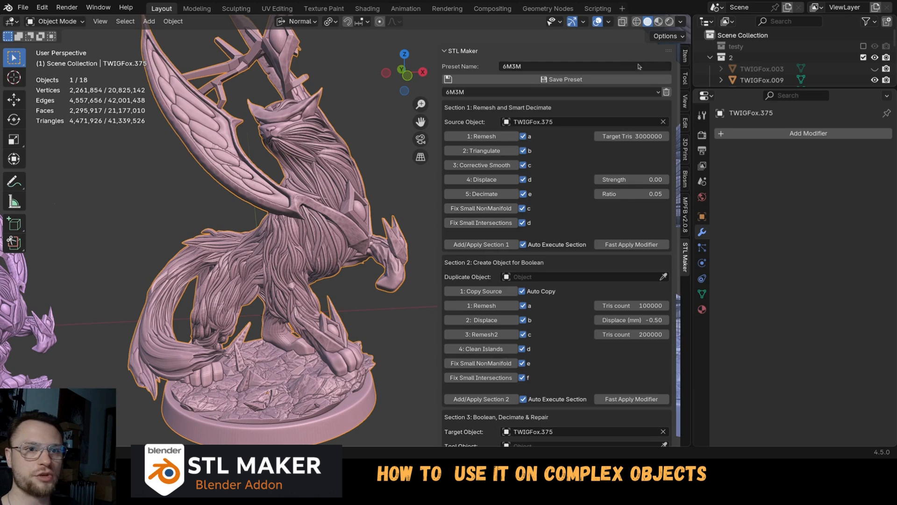
# Switch off all Section 1 options, including Auto Execute Section, and run only the Section 1 Remesh on TWIGFox.375.
pyautogui.click(685, 56)
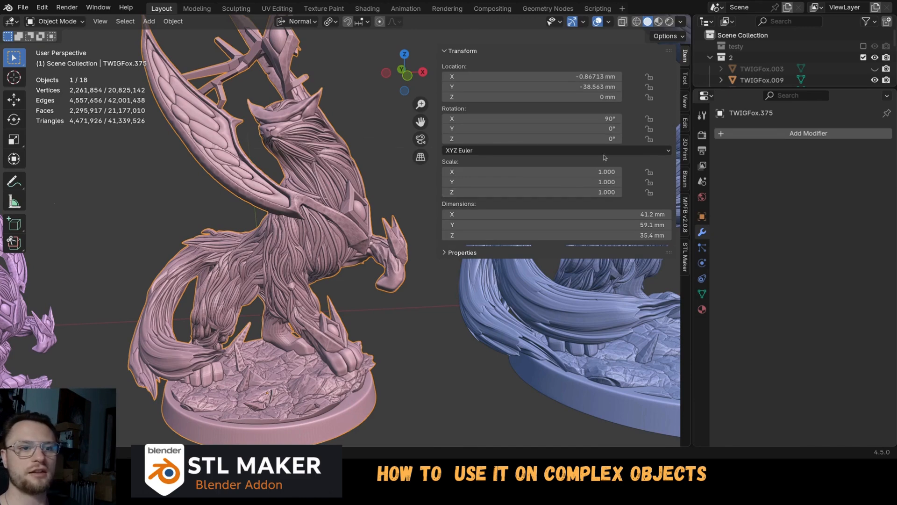
pyautogui.click(687, 264)
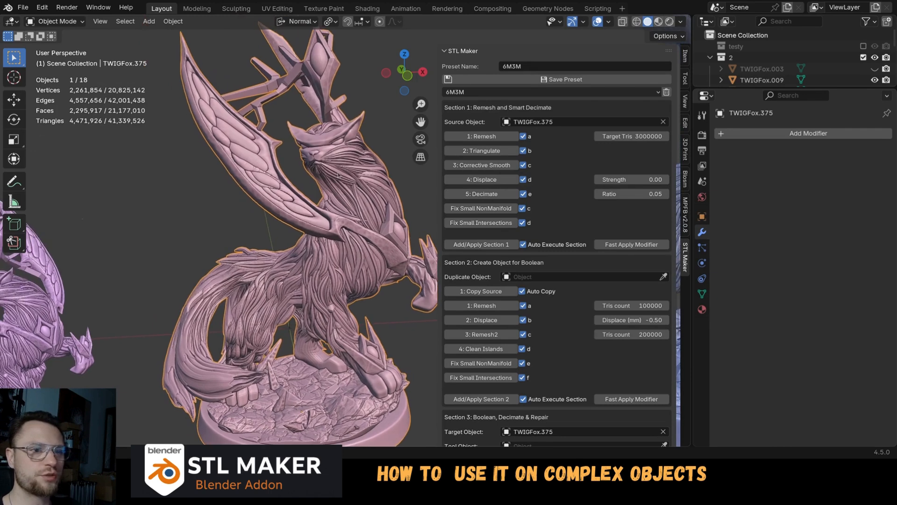
pyautogui.moveTo(524, 136); pyautogui.dragTo(524, 245)
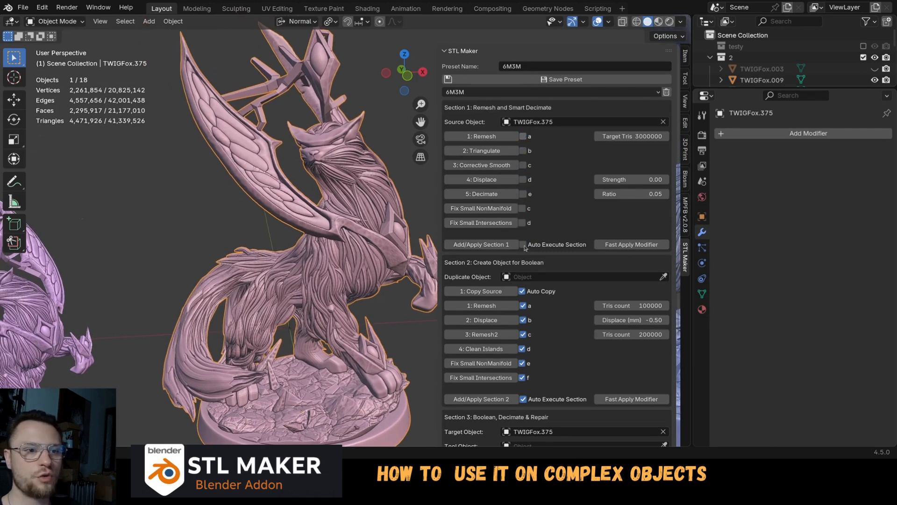
pyautogui.scroll(2, 376, 144)
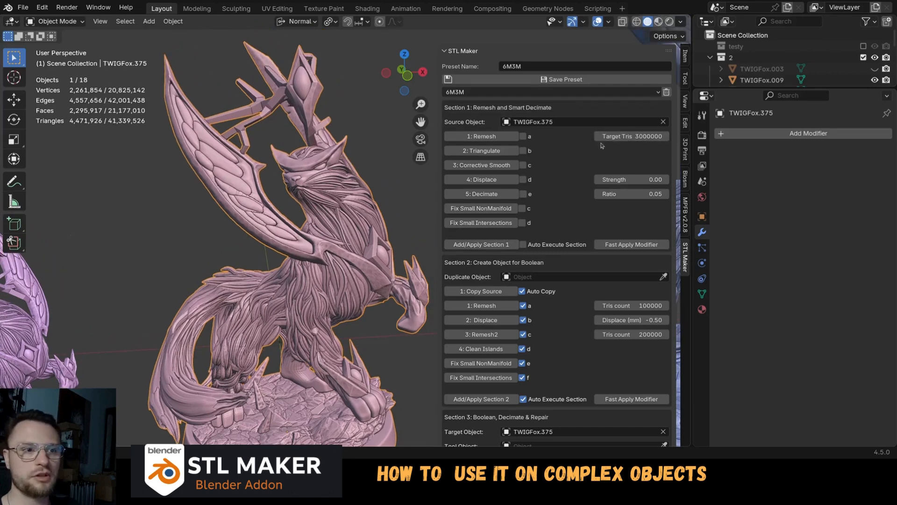
pyautogui.click(494, 138)
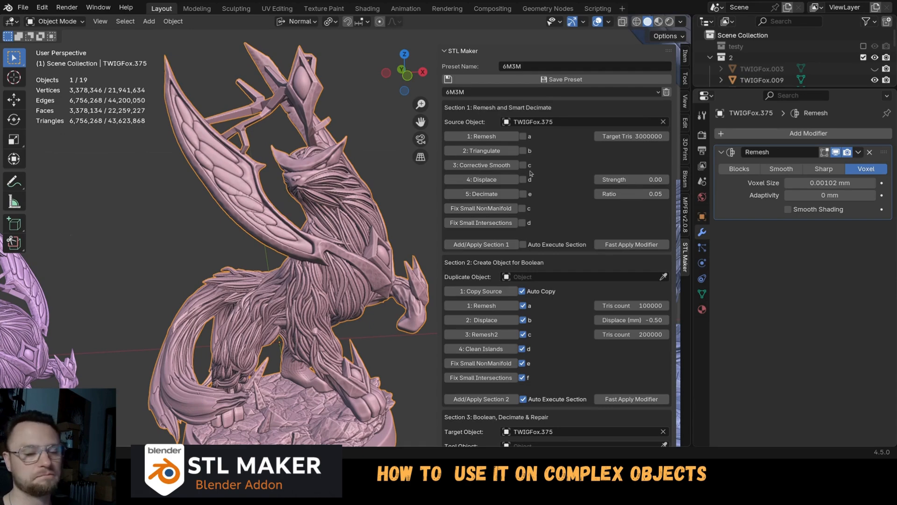
# Examine the remeshed fox's head, ears and fur up close against the Section 1 target triangle setting.
pyautogui.click(626, 140)
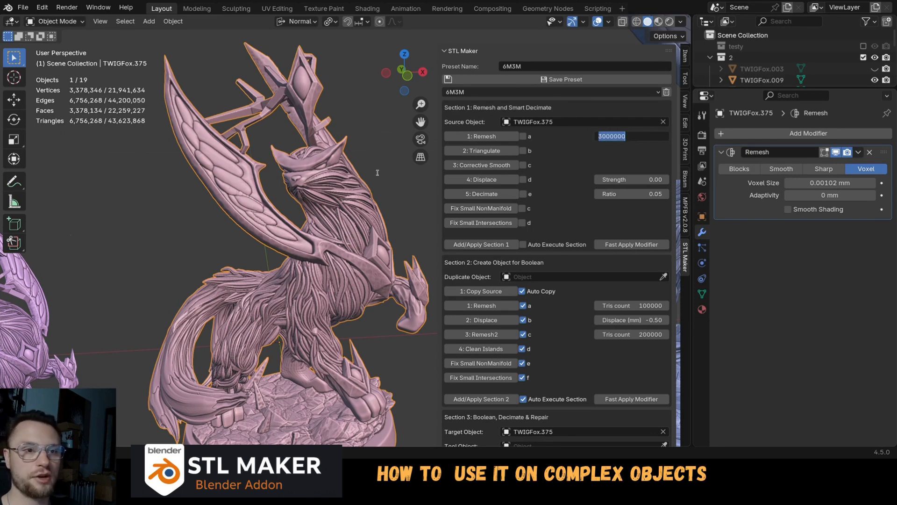
pyautogui.click(586, 164)
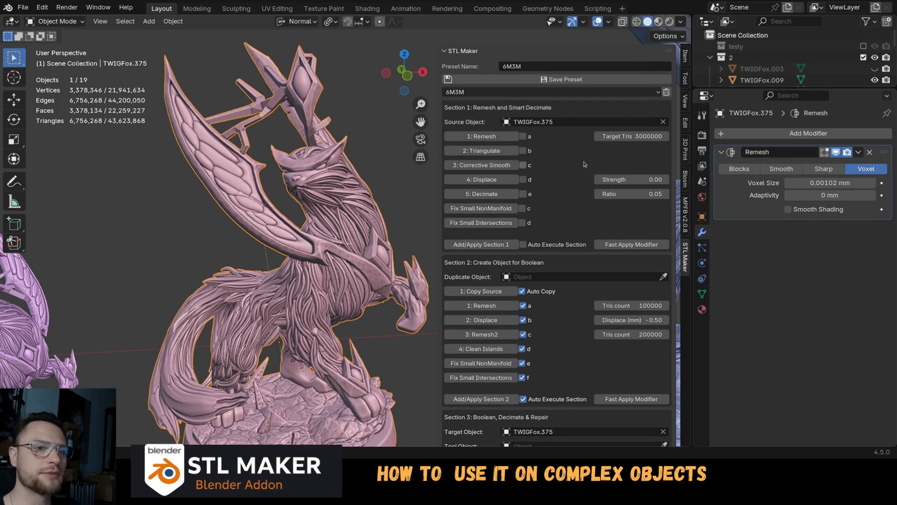
pyautogui.press('KP_Decimal')
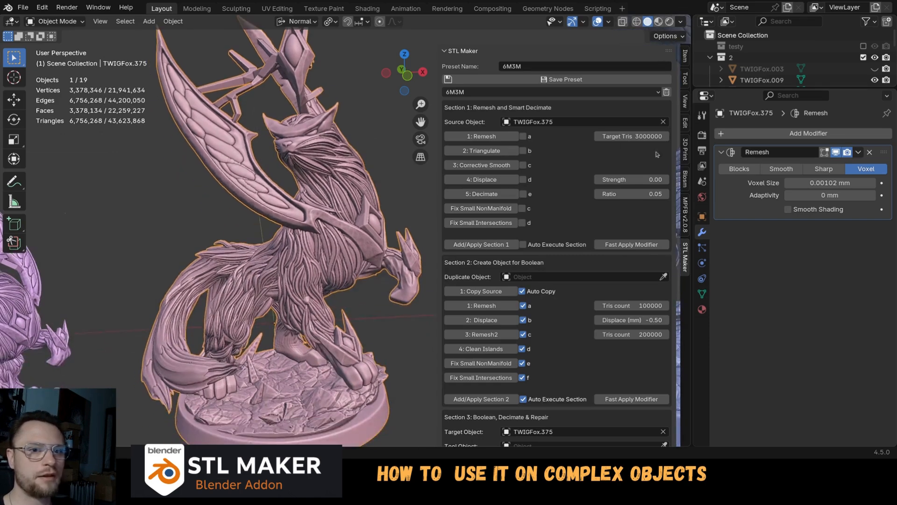
pyautogui.scroll(4, 290, 196)
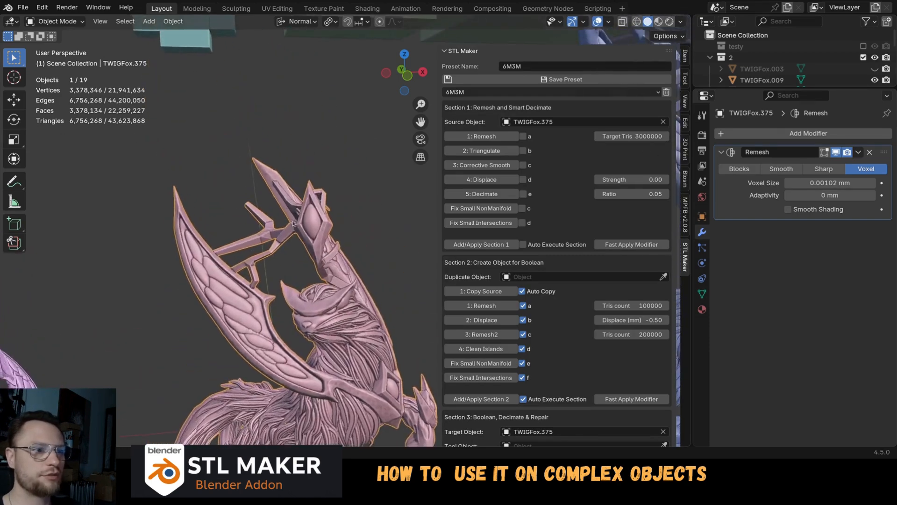
pyautogui.scroll(8, 293, 223)
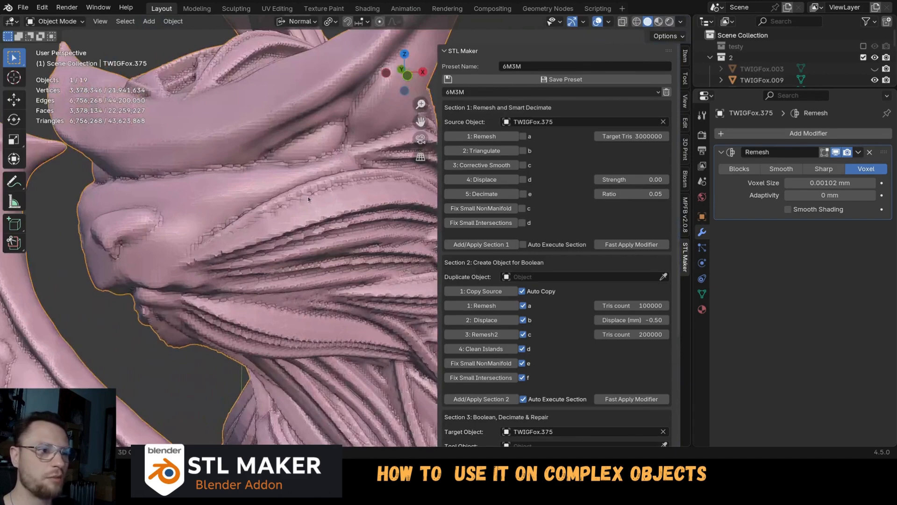
pyautogui.scroll(4, 308, 194)
pyautogui.scroll(-5, 305, 203)
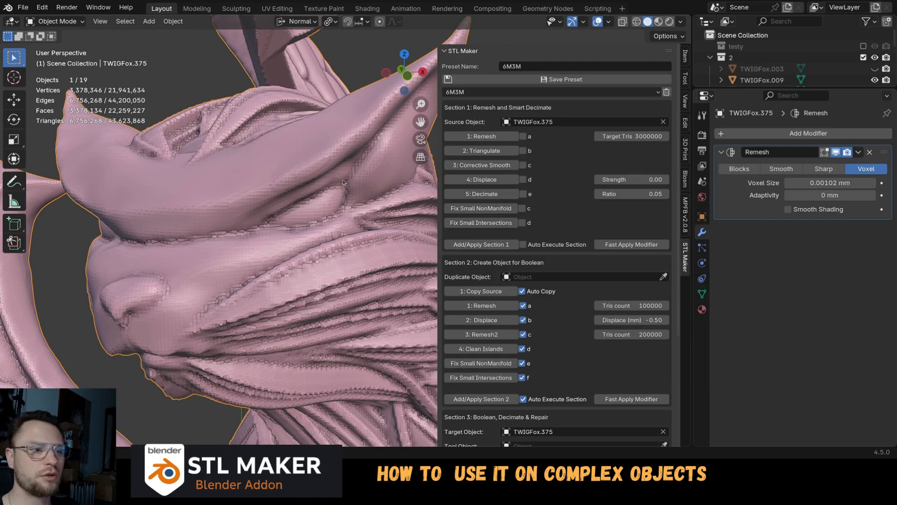
pyautogui.scroll(-5, 345, 152)
pyautogui.scroll(5, 345, 153)
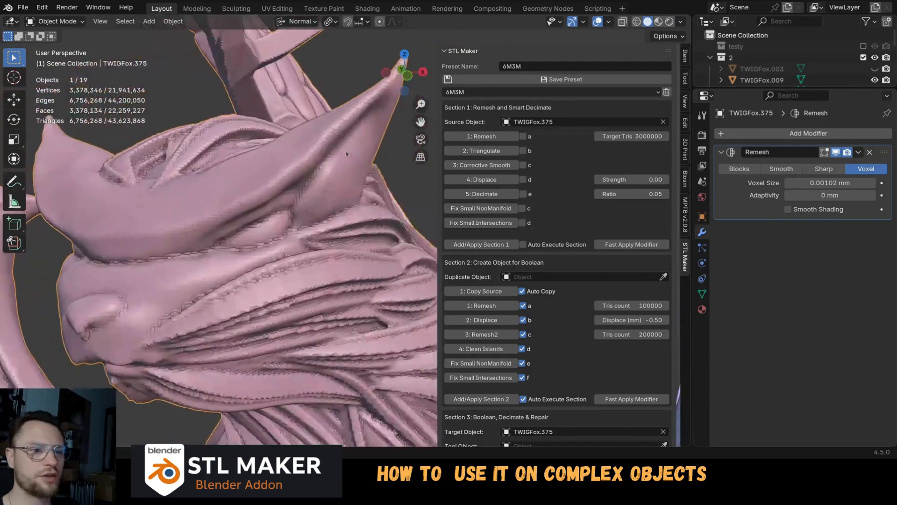
# Place the 3D cursor at the base of the fox's pointed ear and add a 2 mm mesh cube there.
pyautogui.keyDown('shift'); pyautogui.moveTo(332, 130); pyautogui.dragTo(329, 125, button='right'); pyautogui.keyUp('shift')
pyautogui.hotkey('shift', 'a')
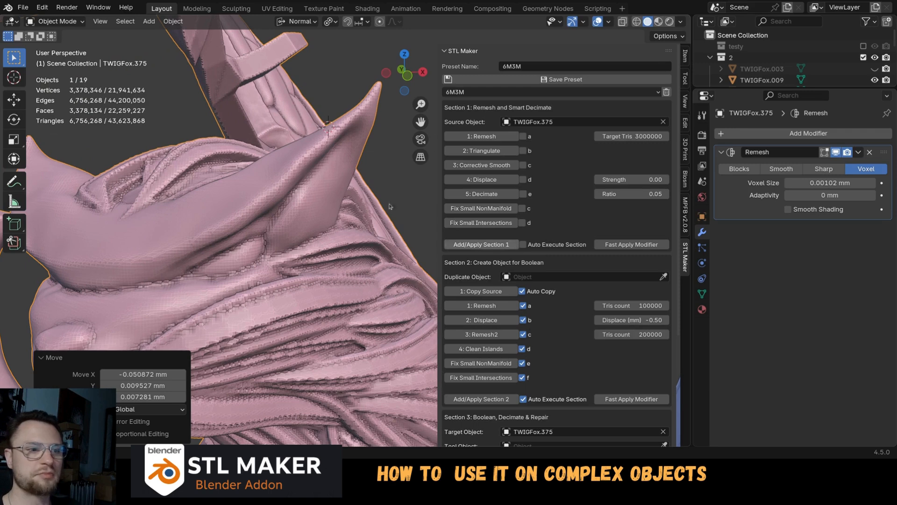
pyautogui.hotkey('shift', 'a')
pyautogui.moveTo(308, 123)
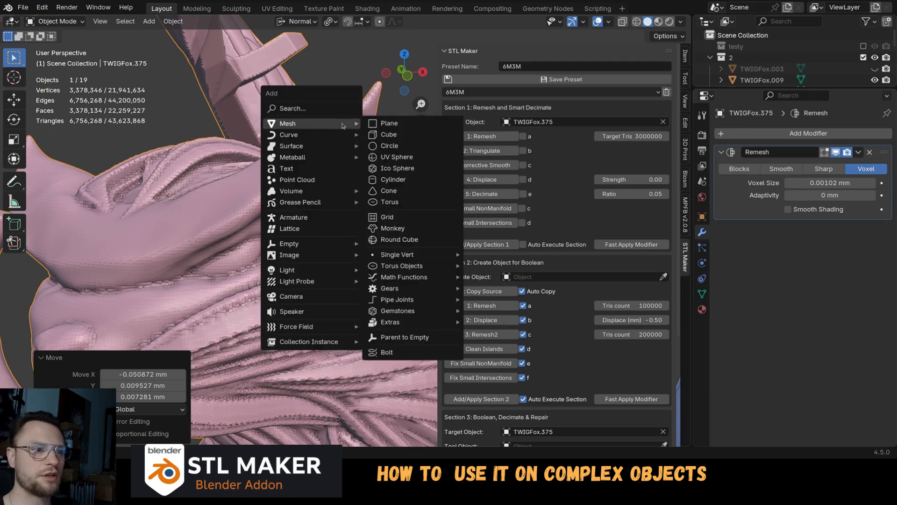
pyautogui.click(385, 134)
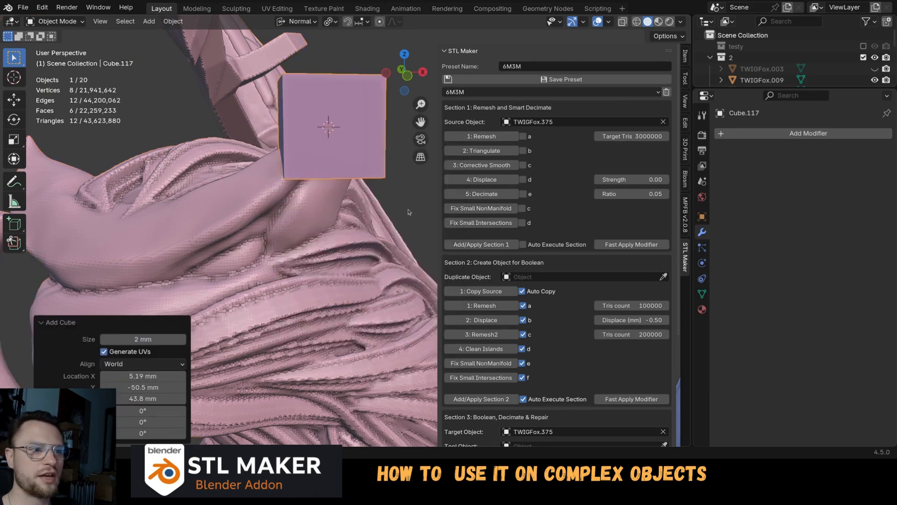
# Scale the cube down to about 0.18 mm to match the fine ear detail, apply its scale and check its dimensions.
pyautogui.press('s')
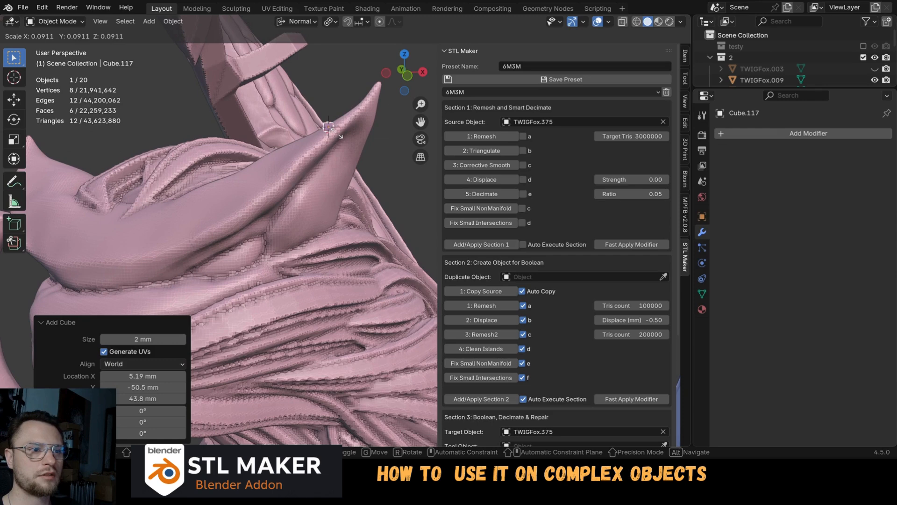
pyautogui.click(339, 134)
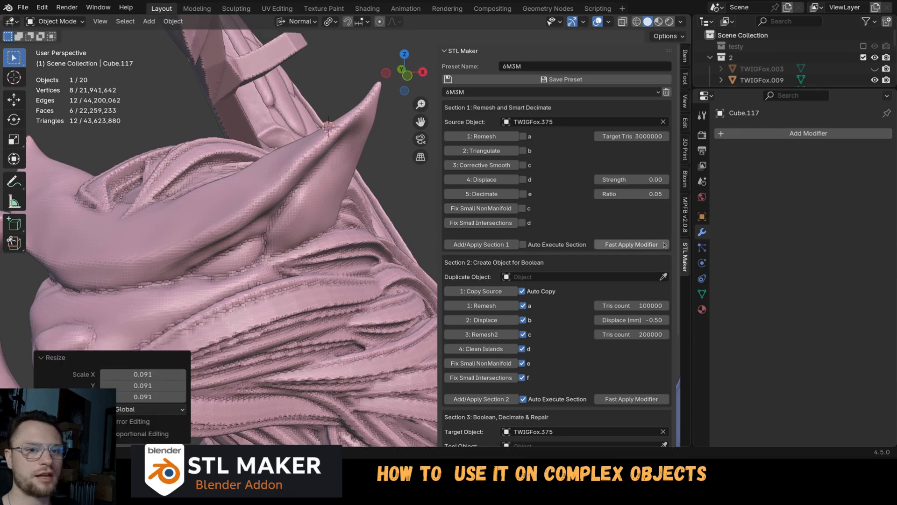
pyautogui.hotkey('ctrl', 'a')
pyautogui.click(344, 138)
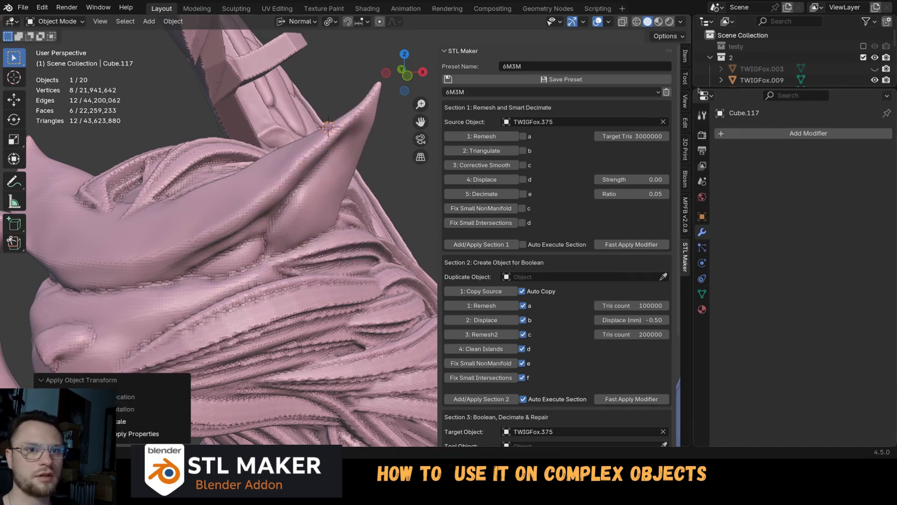
pyautogui.click(687, 58)
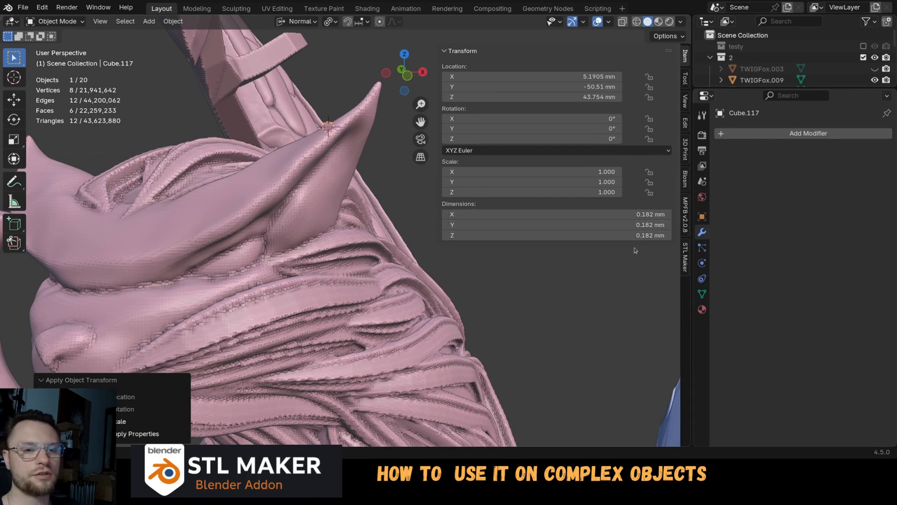
pyautogui.click(685, 257)
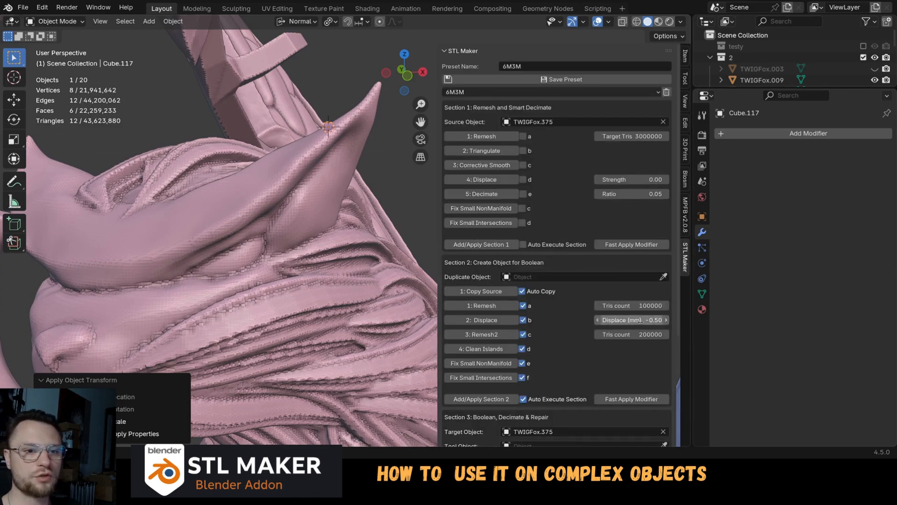
# Set the Section 2 Displace distance to -1.80 mm.
pyautogui.click(640, 321)
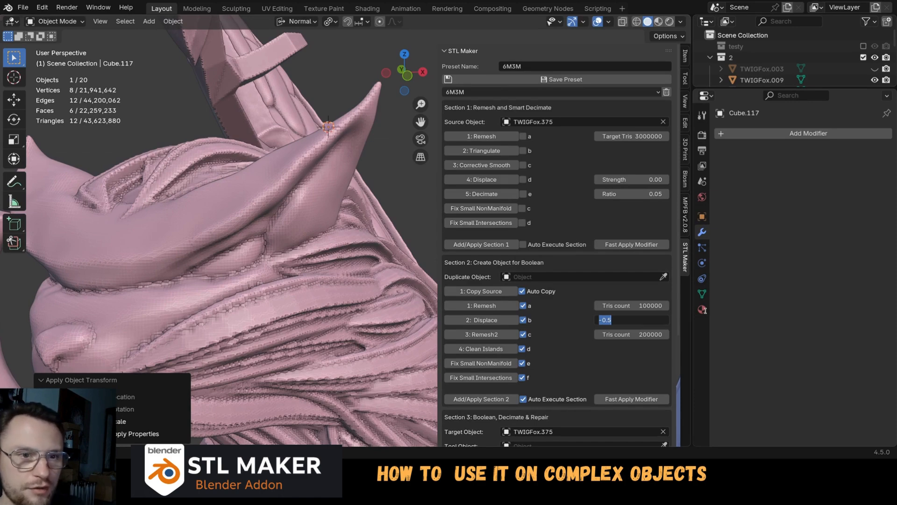
pyautogui.press('BackSpace')
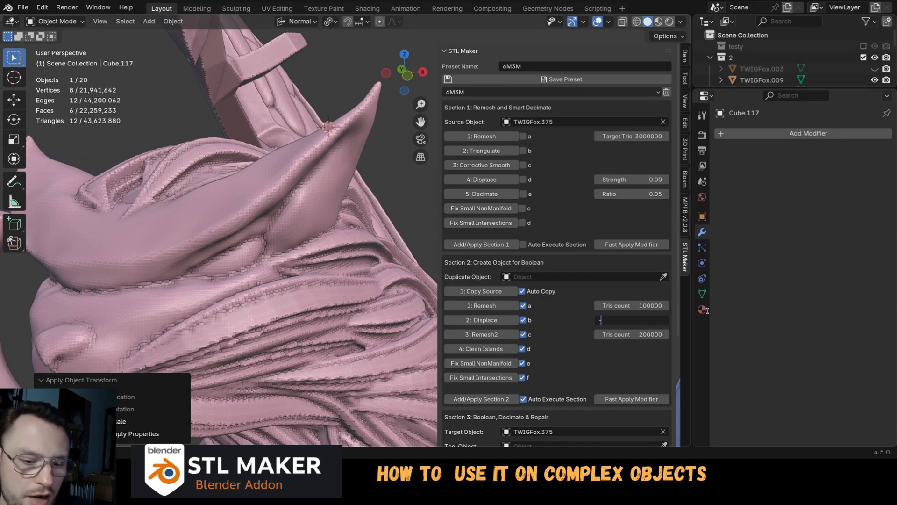
pyautogui.write('-1')
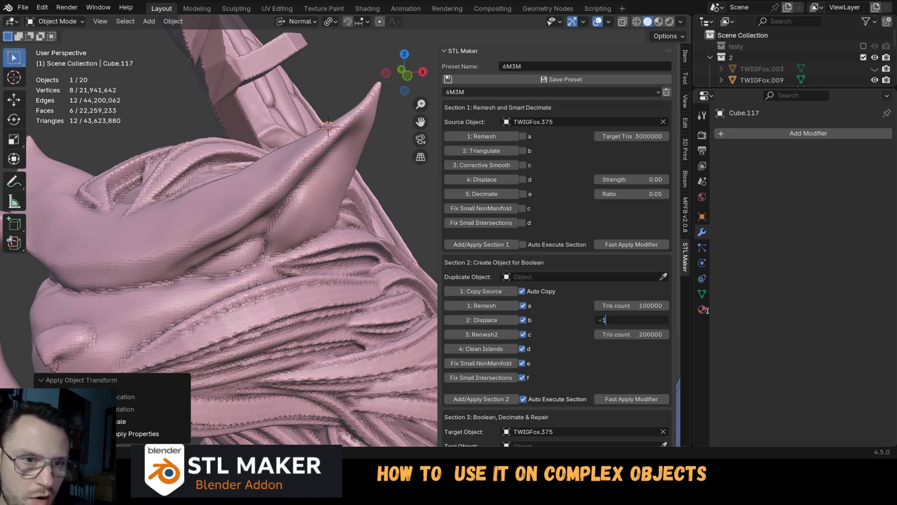
pyautogui.write('.8')
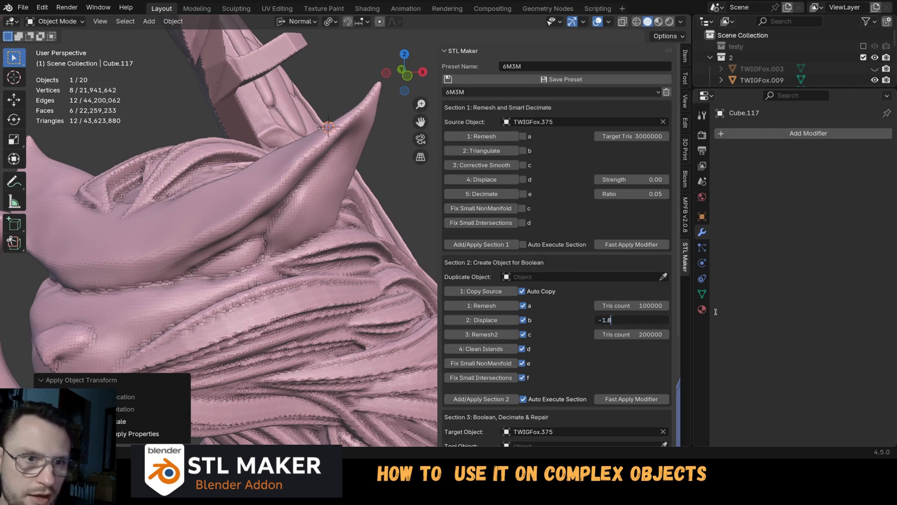
pyautogui.press('Return')
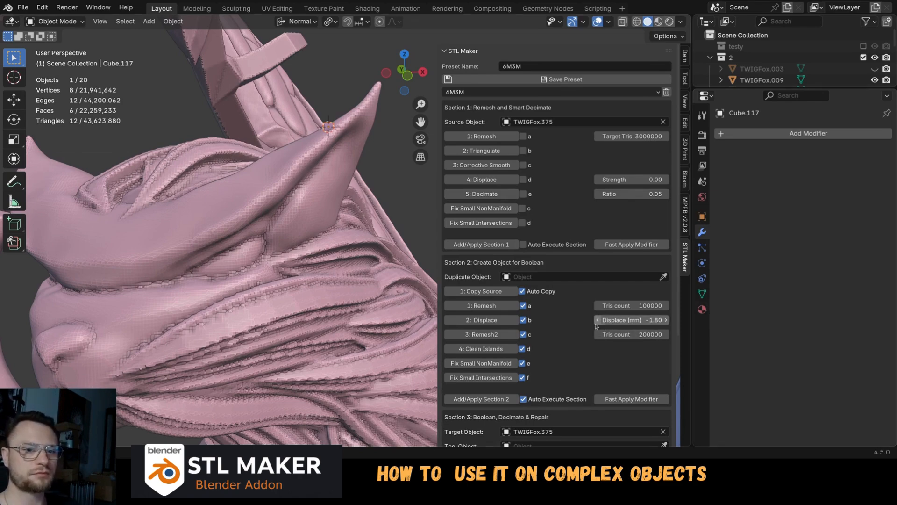
# Select the remeshed fox statue TWIGFox.375 in place of the small reference cube.
pyautogui.scroll(-10, 304, 196)
pyautogui.scroll(10, 303, 196)
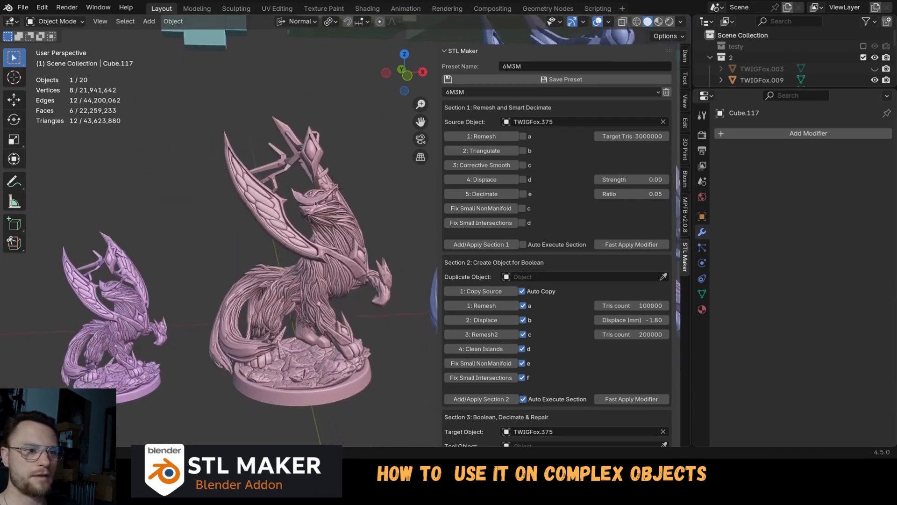
pyautogui.moveTo(318, 216); pyautogui.dragTo(325, 210, button='middle')
pyautogui.scroll(4, 325, 210)
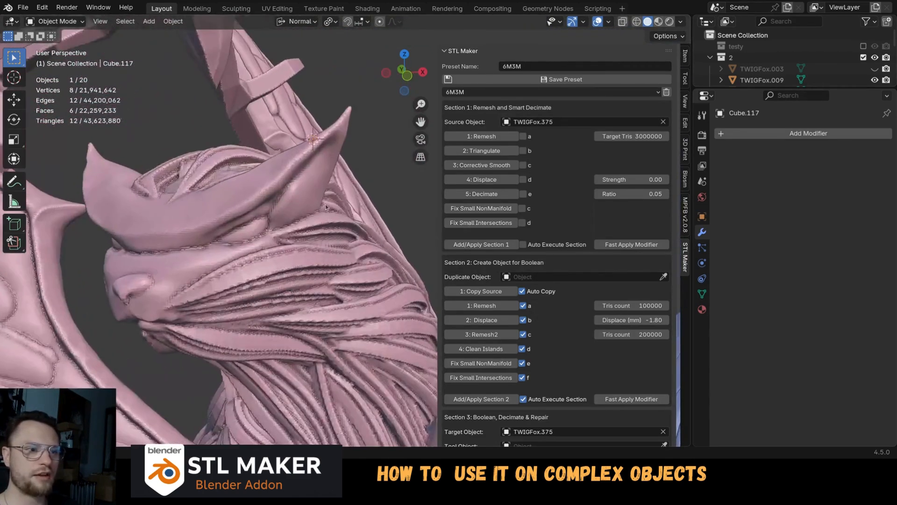
pyautogui.click(315, 226)
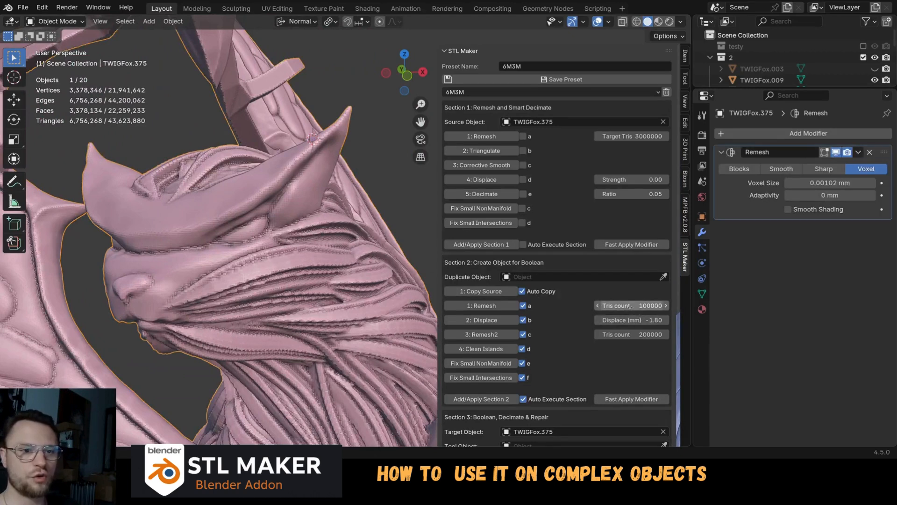
# Set the triangle count of the first Remesh in Section 2 to 500000.
pyautogui.click(631, 307)
pyautogui.press('End')
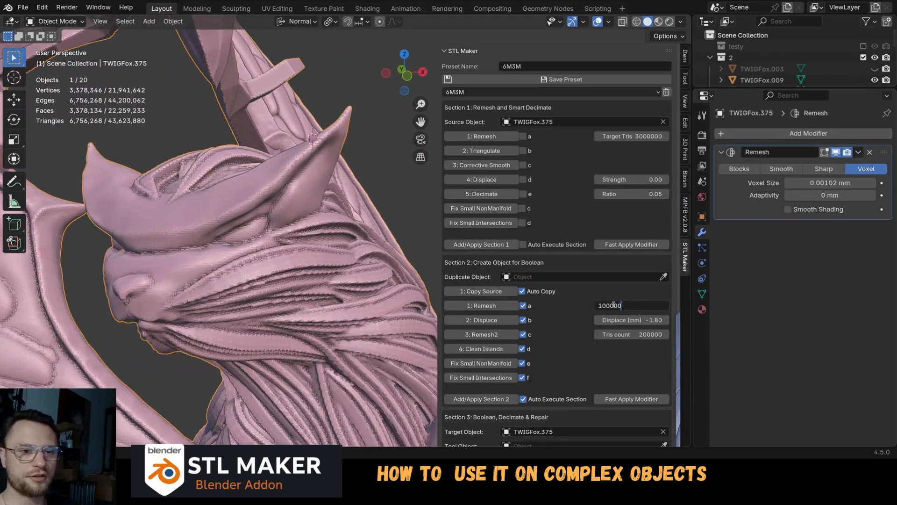
pyautogui.hotkey('ctrl', 'a')
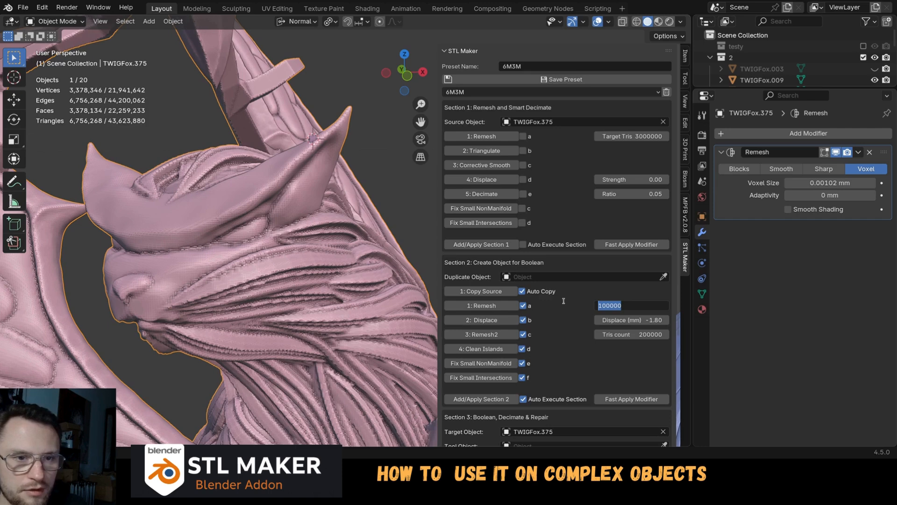
pyautogui.write('500')
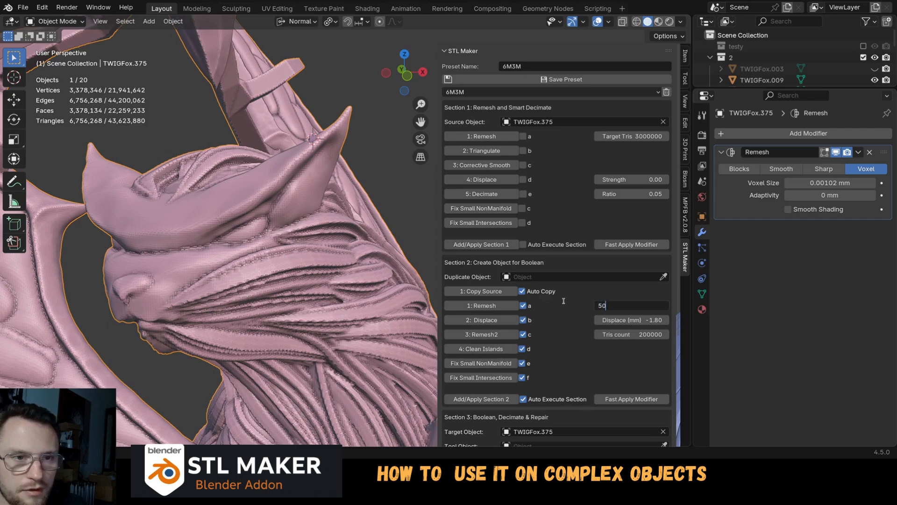
pyautogui.write('00')
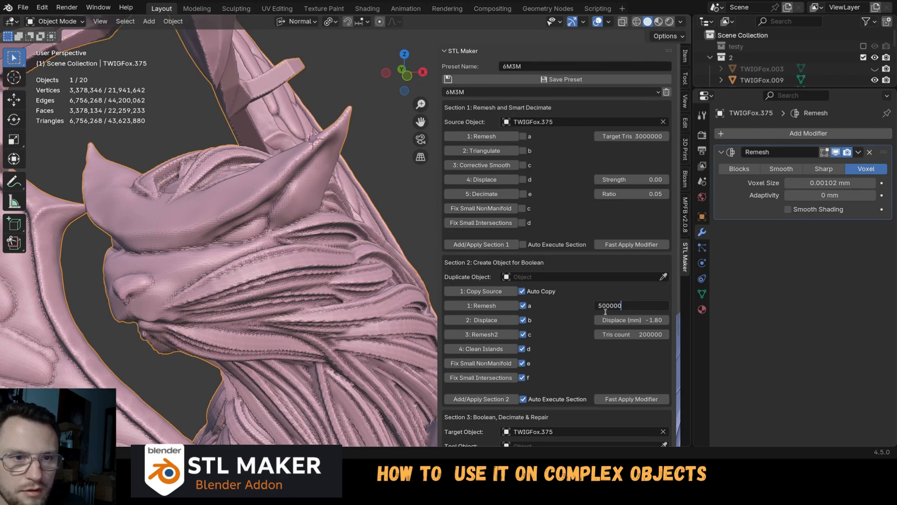
pyautogui.press('BackSpace')
pyautogui.press('BackSpace')
pyautogui.press('BackSpace')
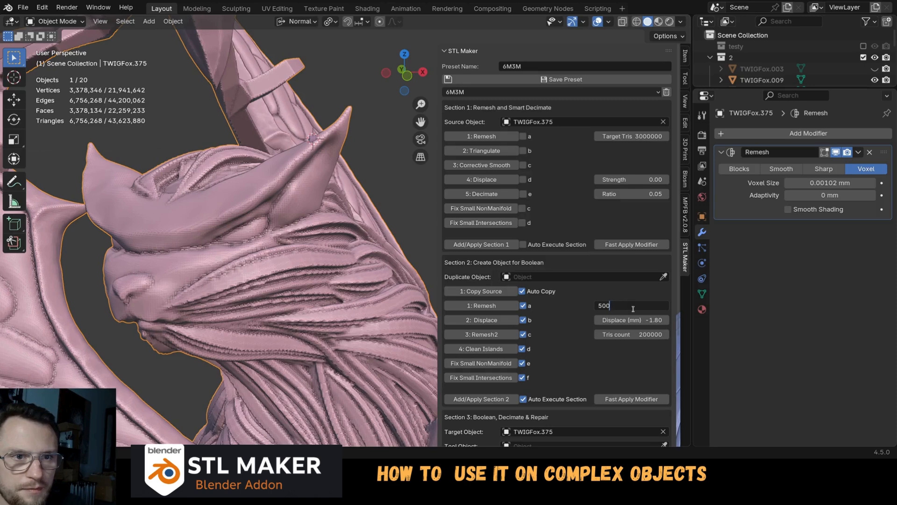
pyautogui.write('0')
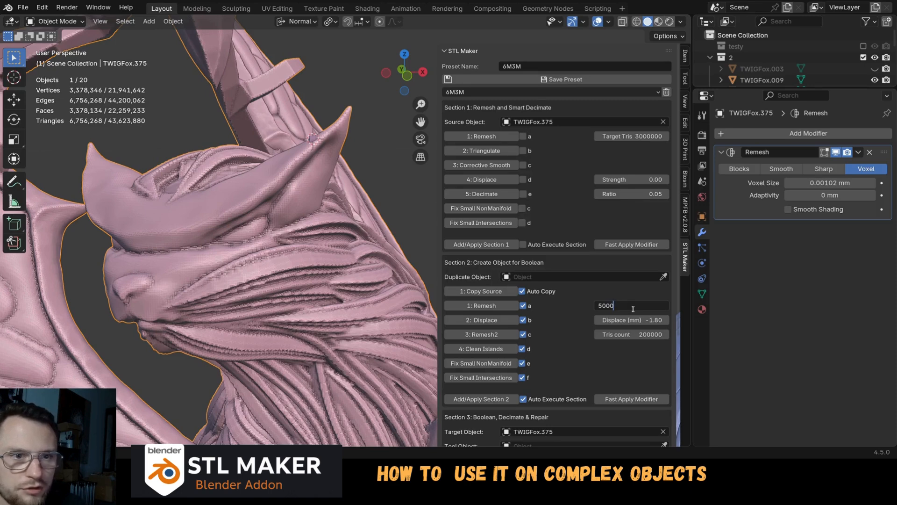
pyautogui.write('00')
pyautogui.press('BackSpace')
pyautogui.press('BackSpace')
pyautogui.press('BackSpace')
pyautogui.write('0000')
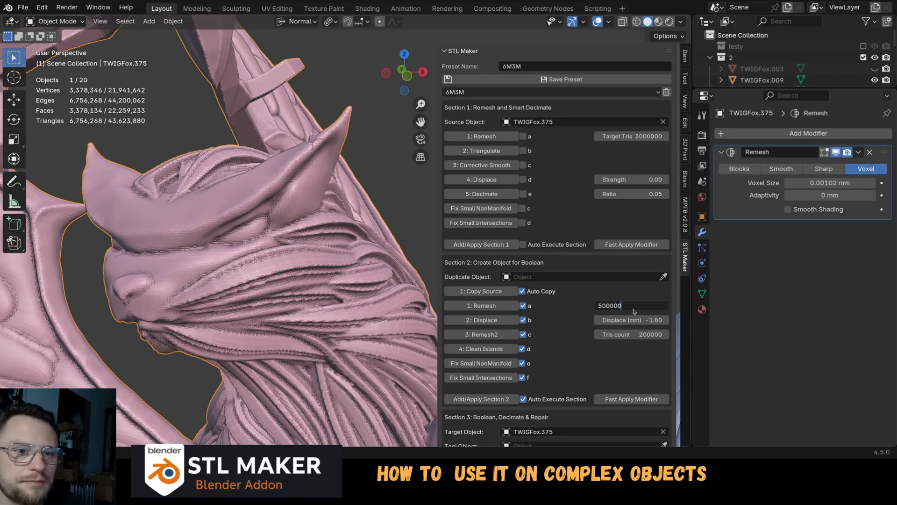
pyautogui.press('Return')
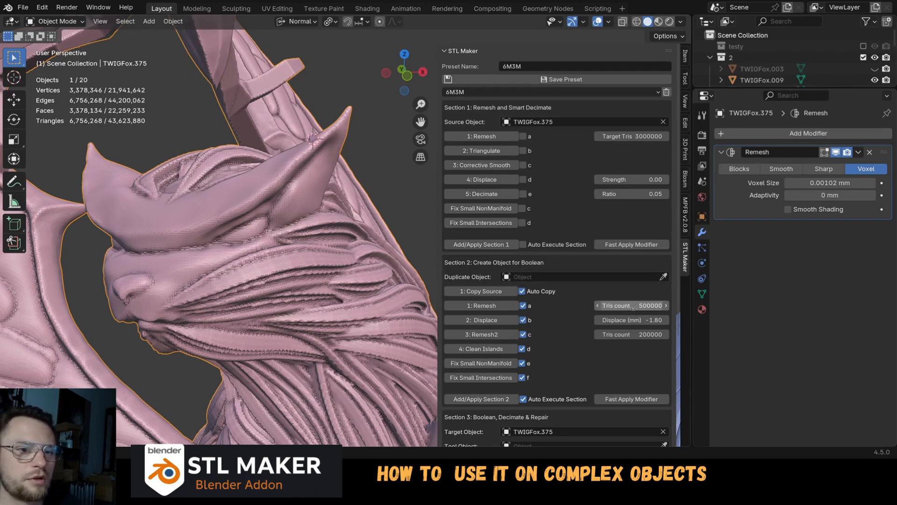
# Set the Remesh2 triangle count in Section 2 to 300000.
pyautogui.click(629, 335)
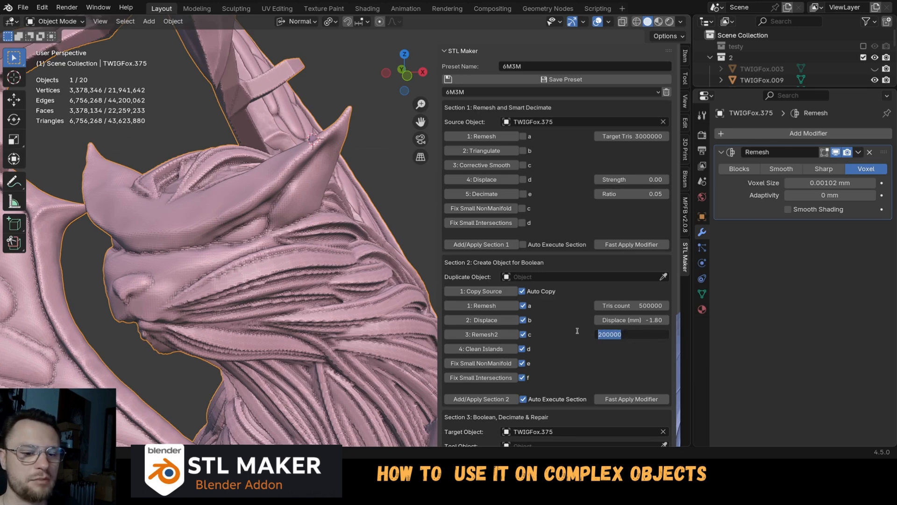
pyautogui.write('3')
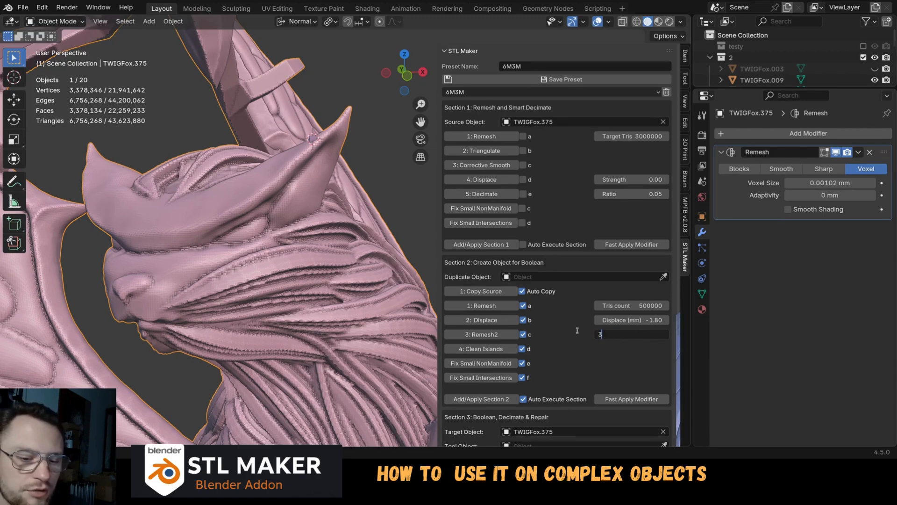
pyautogui.write('00000')
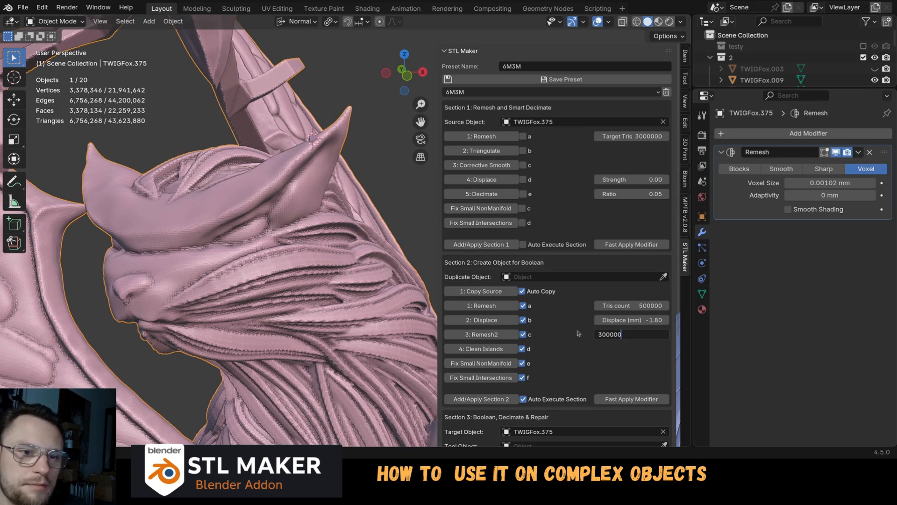
pyautogui.press('Return')
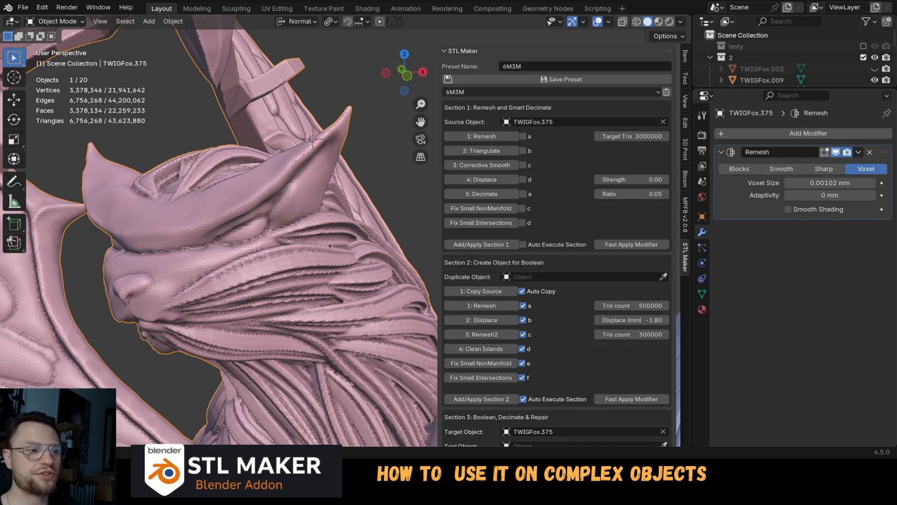
# Add the Section 1 Triangulate and Corrective Smooth modifiers to the fox and collapse the modifier stack.
pyautogui.moveTo(262, 248); pyautogui.dragTo(295, 243, button='middle')
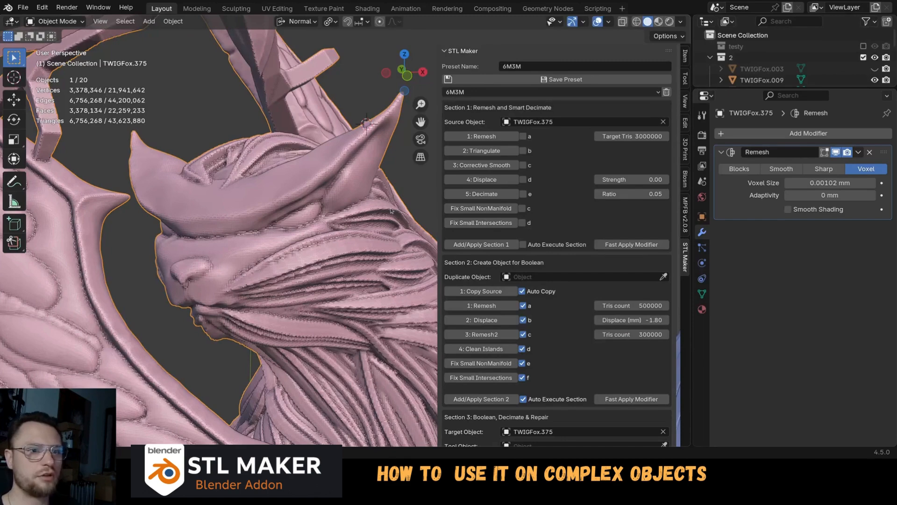
pyautogui.click(490, 152)
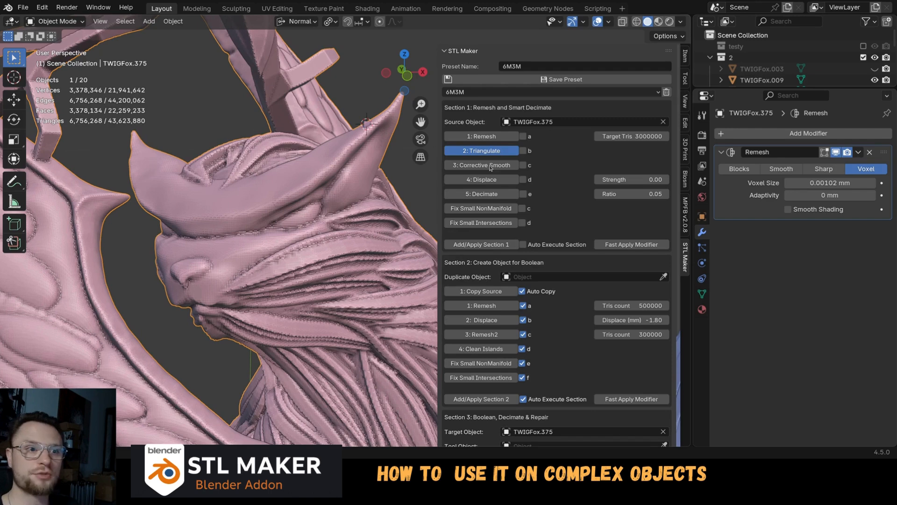
pyautogui.click(490, 168)
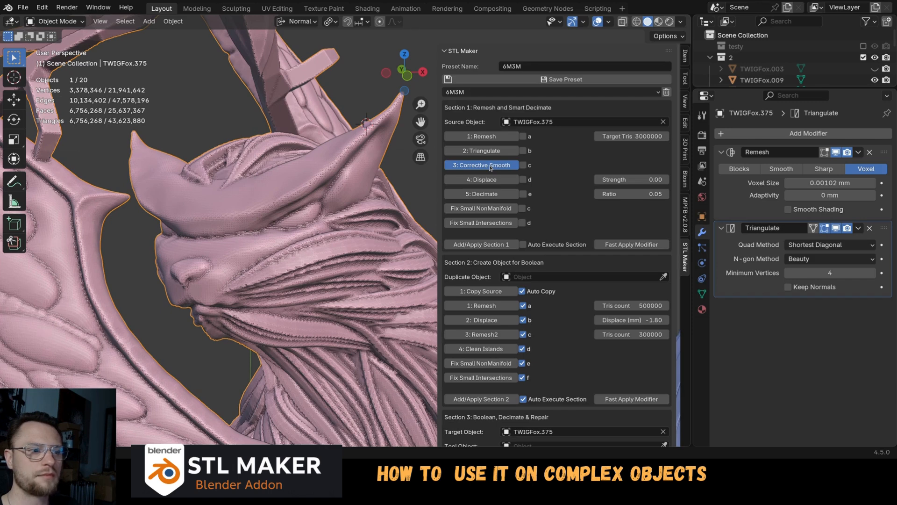
pyautogui.click(490, 166)
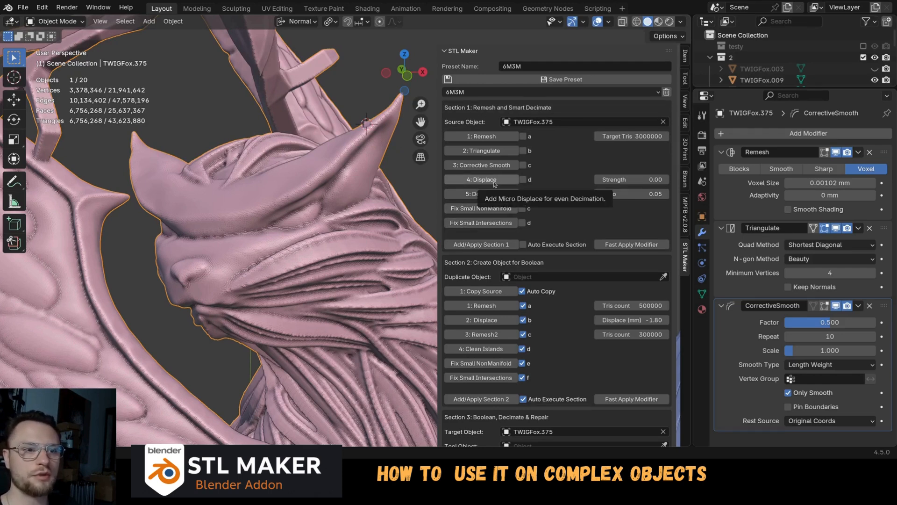
pyautogui.moveTo(721, 151); pyautogui.dragTo(722, 183)
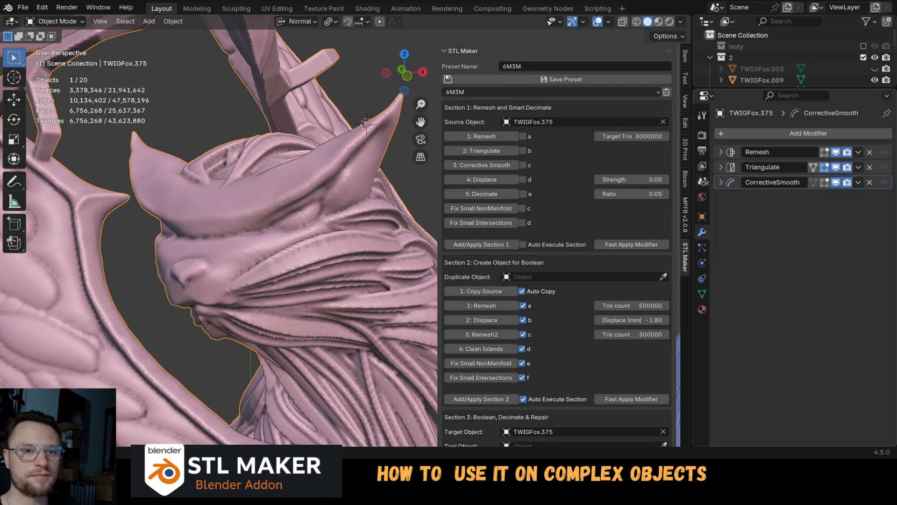
# Add the Section 1 micro Displace modifier to the fox and review its strength and DisplaceClouds texture settings.
pyautogui.click(486, 182)
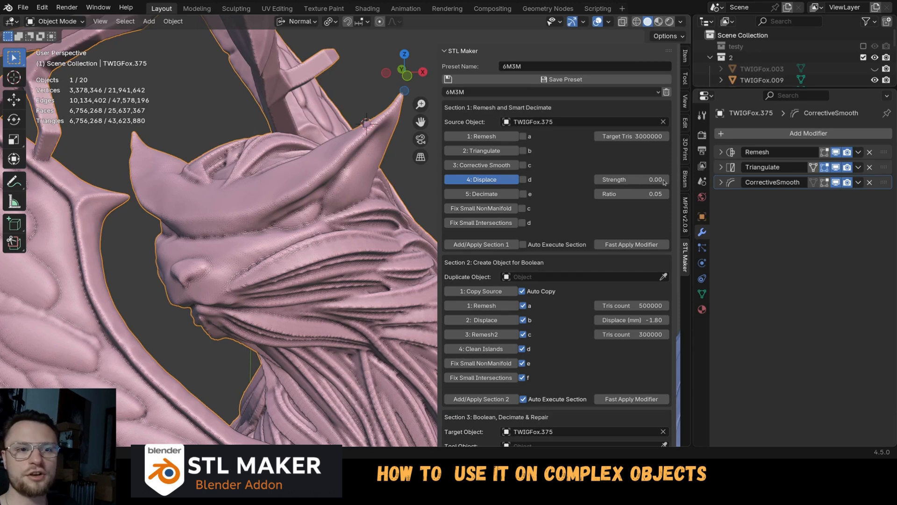
pyautogui.click(635, 182)
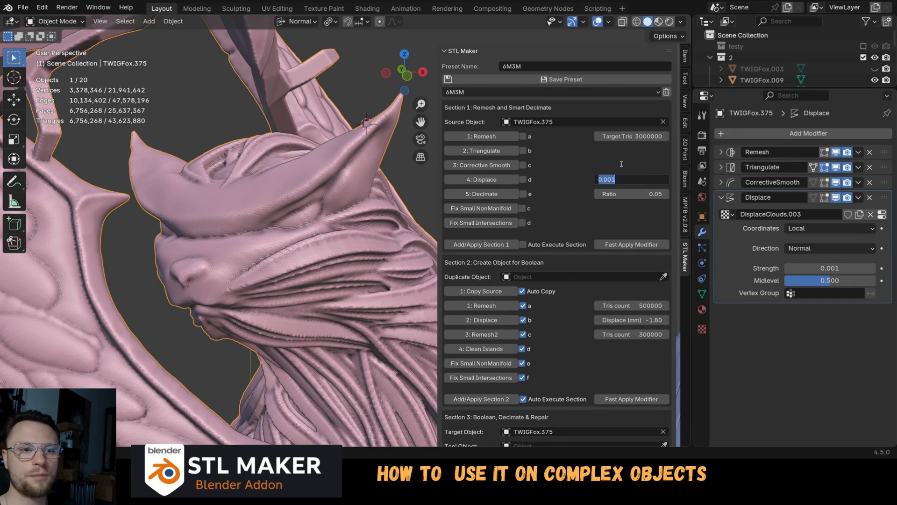
pyautogui.click(624, 166)
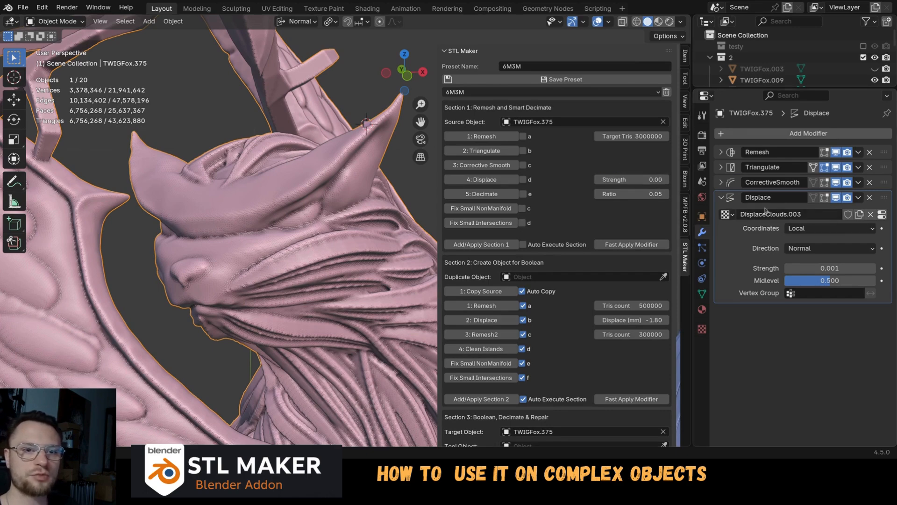
pyautogui.click(702, 329)
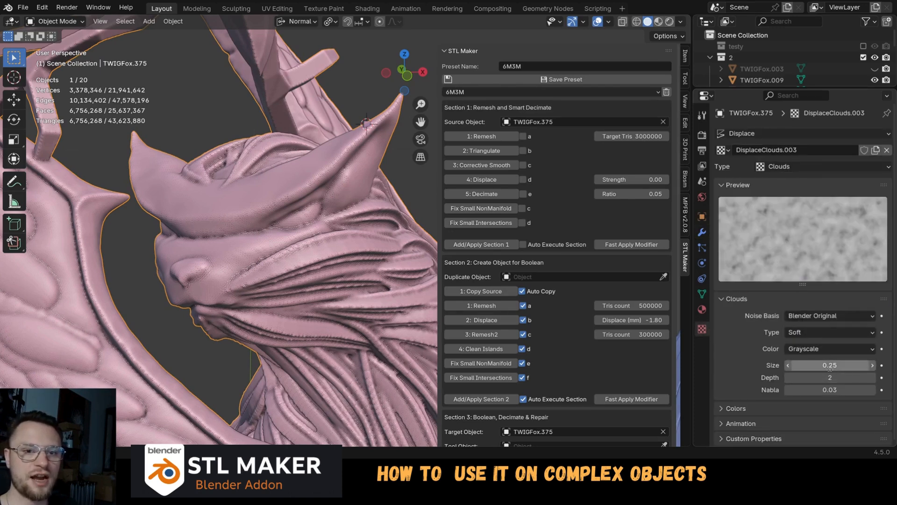
pyautogui.click(702, 232)
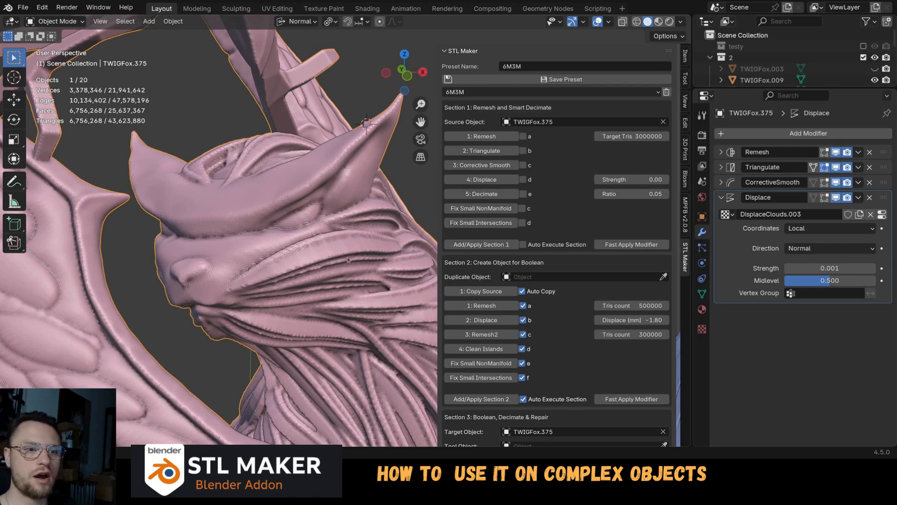
pyautogui.click(720, 197)
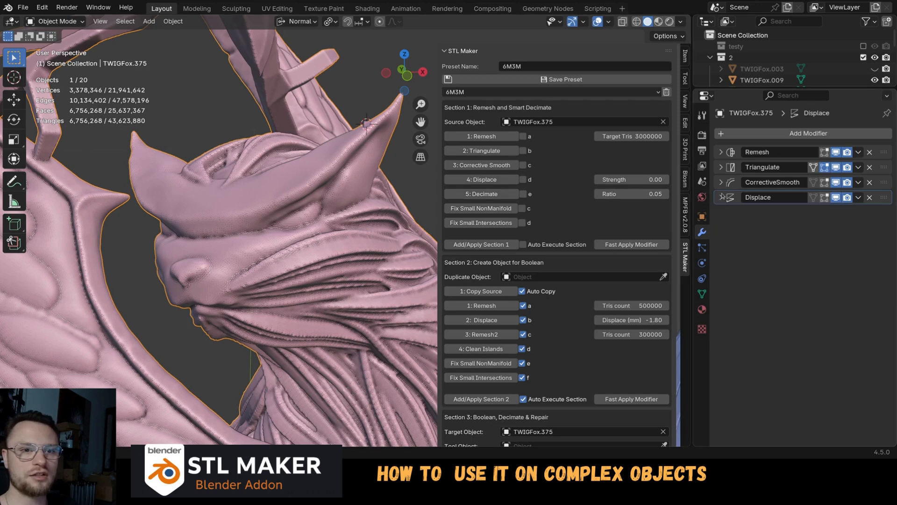
# Decimate the fox at ratio 0.05 with its modifier stack applied, and fix its small non-manifold areas and intersections.
pyautogui.click(480, 195)
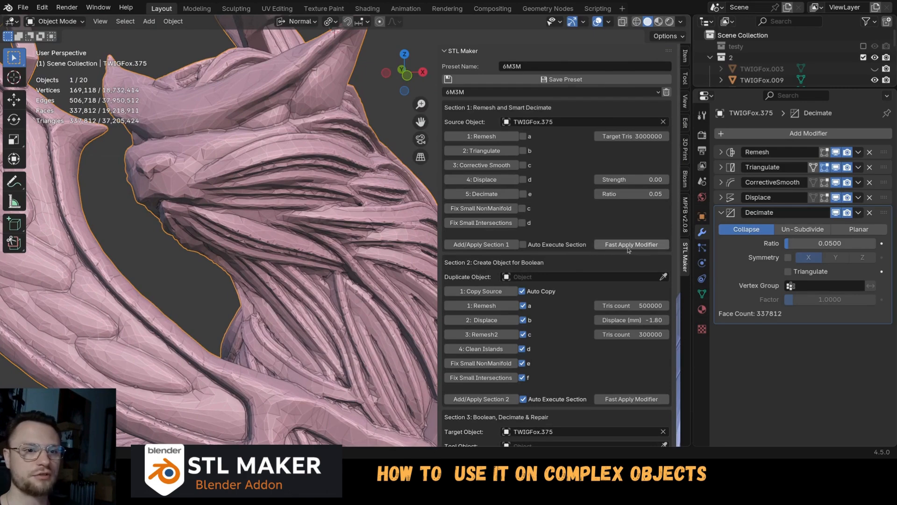
pyautogui.click(628, 248)
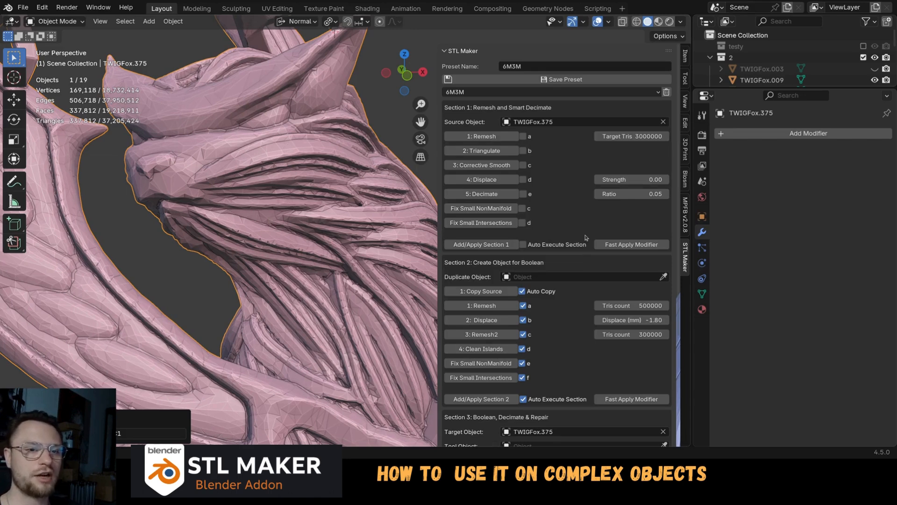
pyautogui.click(492, 209)
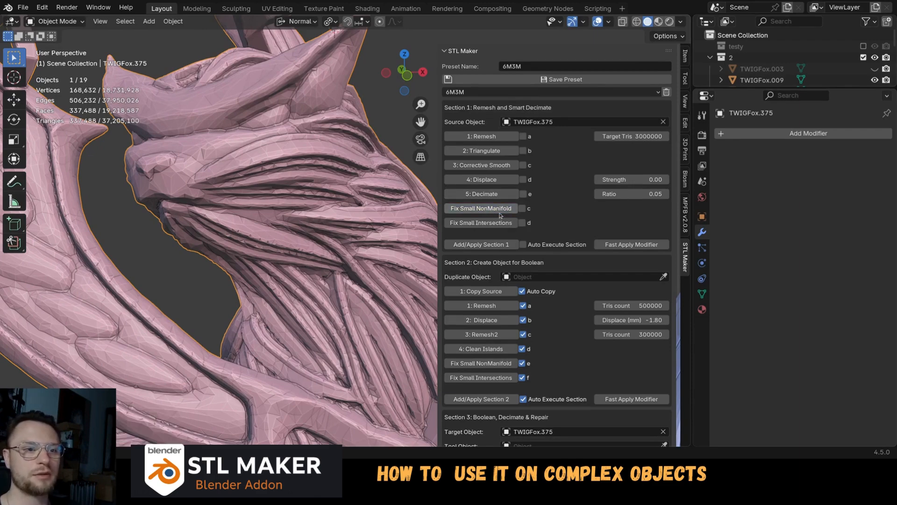
pyautogui.click(495, 223)
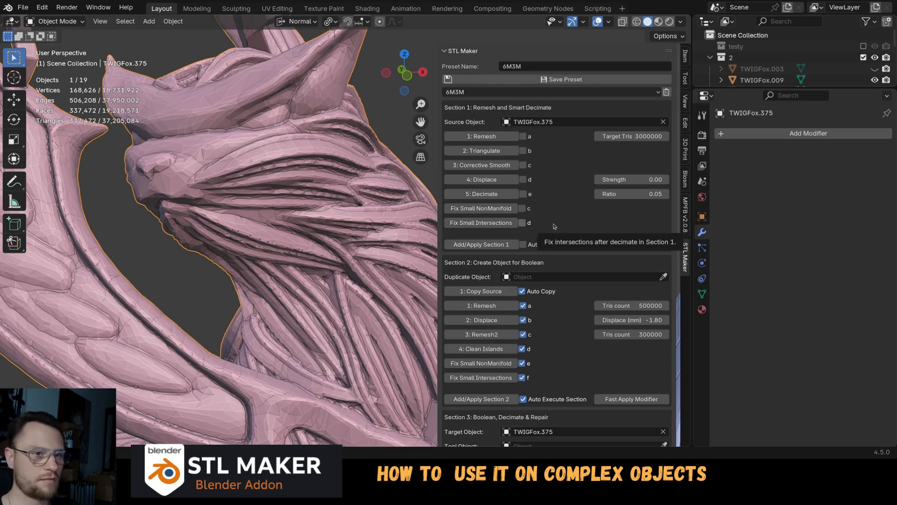
# Copy the source fox as the Section 2 duplicate object and remesh the copy at 500000 triangles.
pyautogui.scroll(-2, 555, 231)
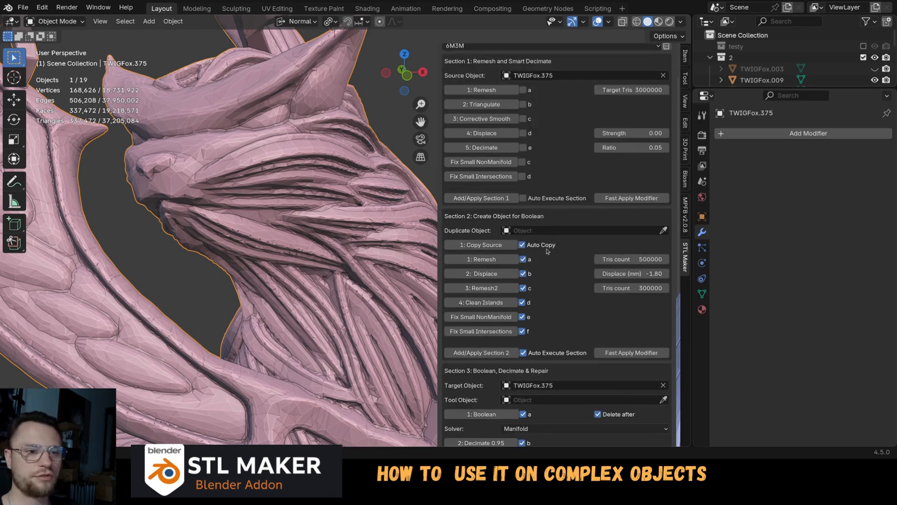
pyautogui.scroll(-1, 557, 252)
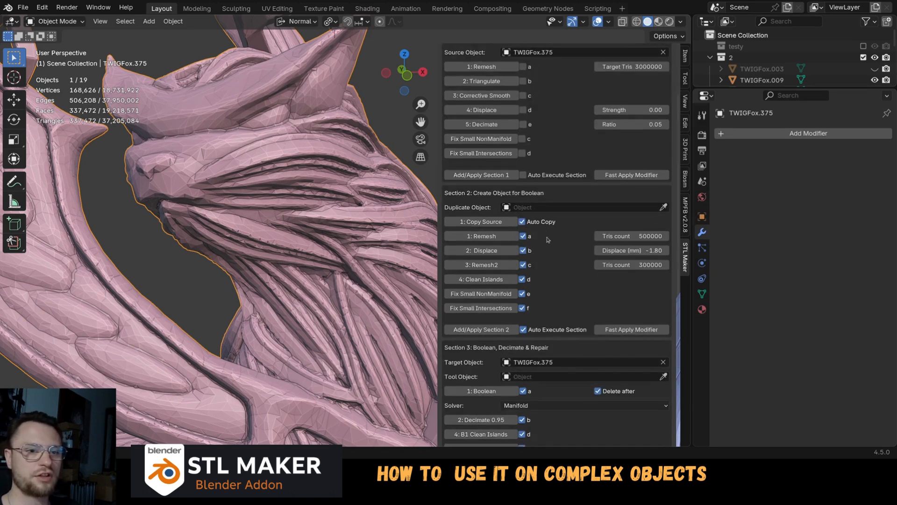
pyautogui.click(492, 224)
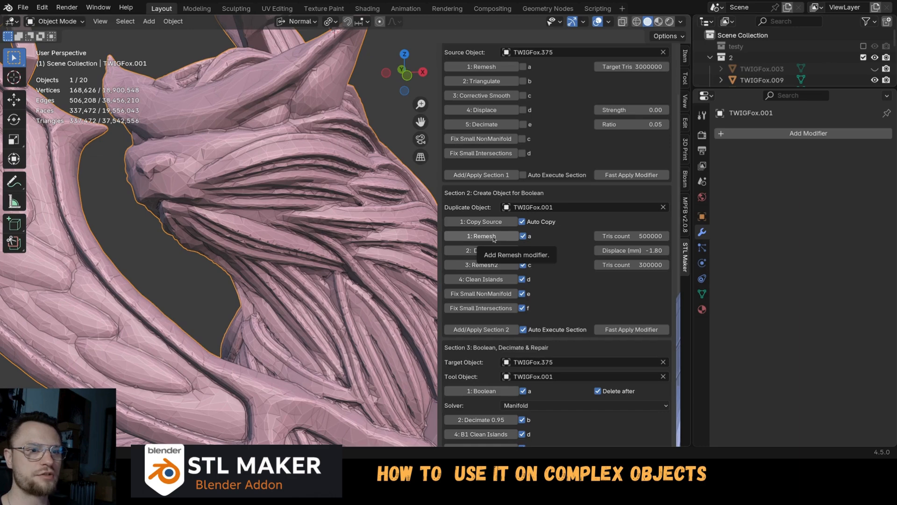
pyautogui.click(497, 237)
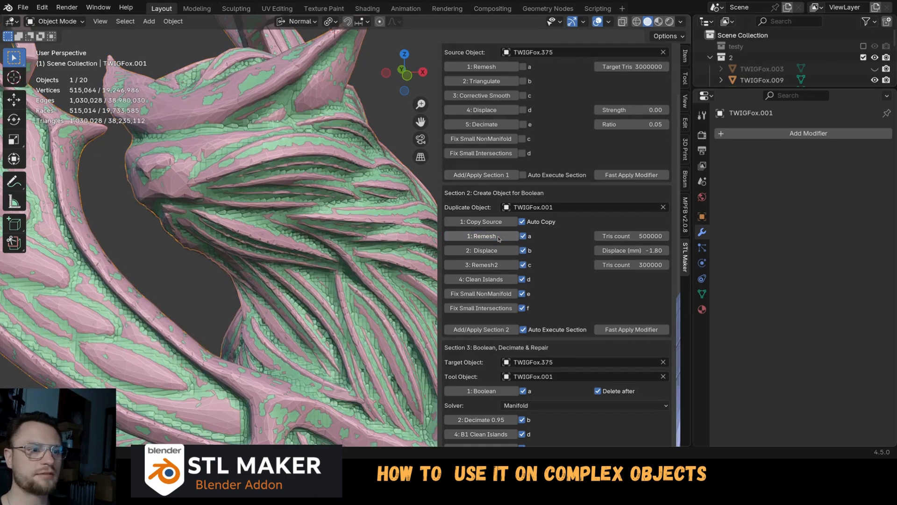
pyautogui.scroll(-8, 314, 196)
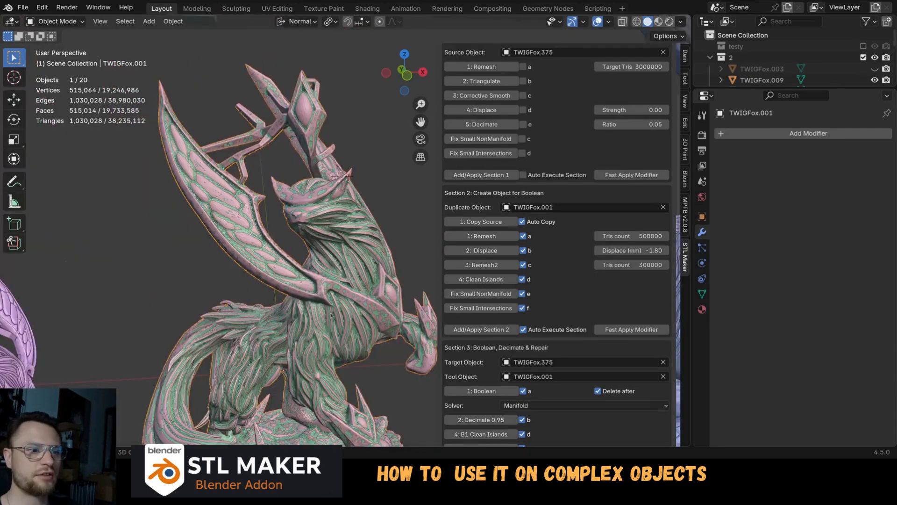
# Examine the remeshed copy overlapping the source fox up close around the wing, neck and fur in a maximized viewport.
pyautogui.keyDown('shift'); pyautogui.moveTo(314, 196); pyautogui.dragTo(262, 105, button='middle'); pyautogui.keyUp('shift')
pyautogui.scroll(8, 268, 140)
pyautogui.keyDown('shift'); pyautogui.moveTo(276, 178); pyautogui.dragTo(235, 274, button='middle'); pyautogui.keyUp('shift')
pyautogui.scroll(-5, 332, 272)
pyautogui.scroll(5, 302, 274)
pyautogui.scroll(-6, 287, 244)
pyautogui.scroll(7, 286, 244)
pyautogui.scroll(-2, 232, 276)
pyautogui.scroll(4, 232, 276)
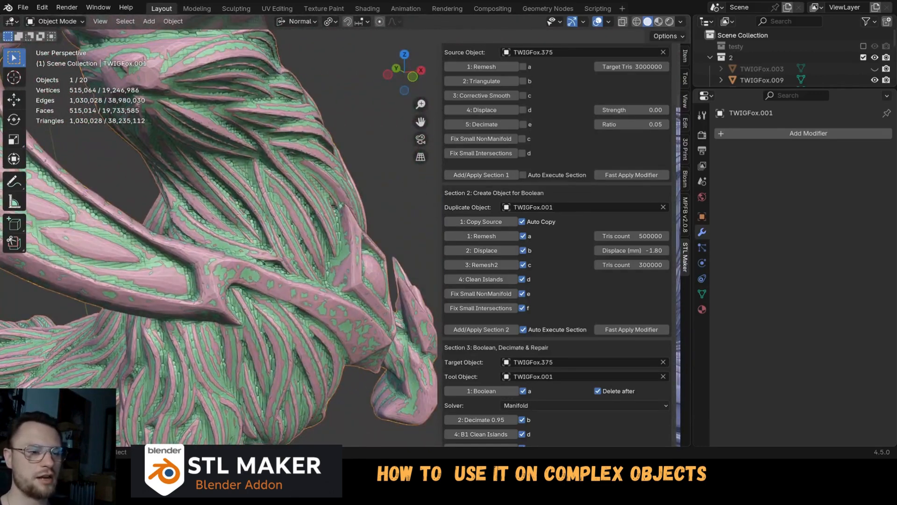
pyautogui.hotkey('ctrl', 'space')
pyautogui.scroll(-6, 341, 258)
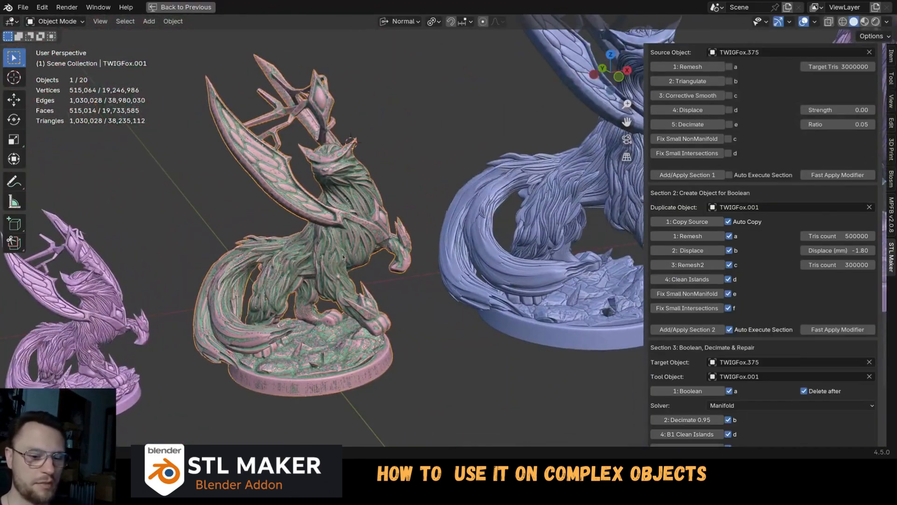
pyautogui.scroll(2, 344, 256)
pyautogui.moveTo(344, 257); pyautogui.dragTo(402, 234, button='middle')
pyautogui.scroll(4, 444, 219)
pyautogui.scroll(4, 365, 261)
pyautogui.keyDown('shift'); pyautogui.moveTo(300, 309); pyautogui.dragTo(478, 261, button='middle'); pyautogui.keyUp('shift')
pyautogui.scroll(6, 478, 261)
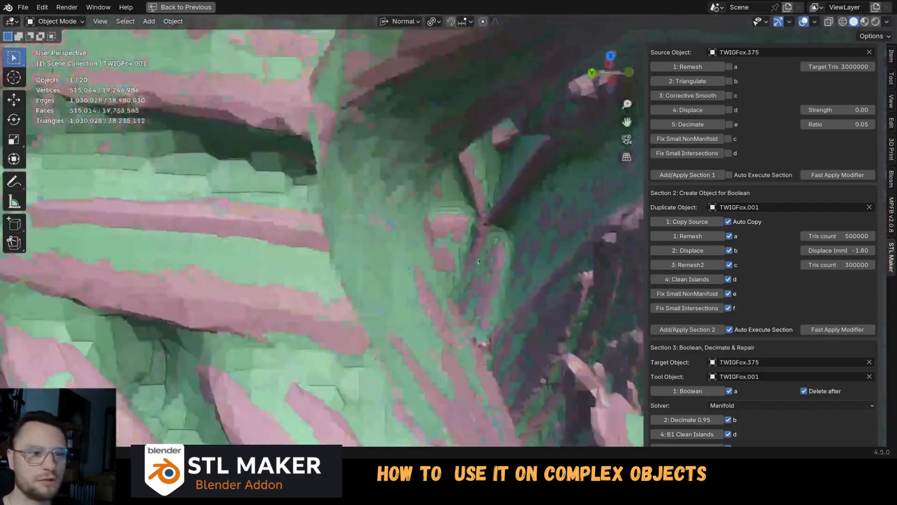
pyautogui.scroll(-3, 478, 261)
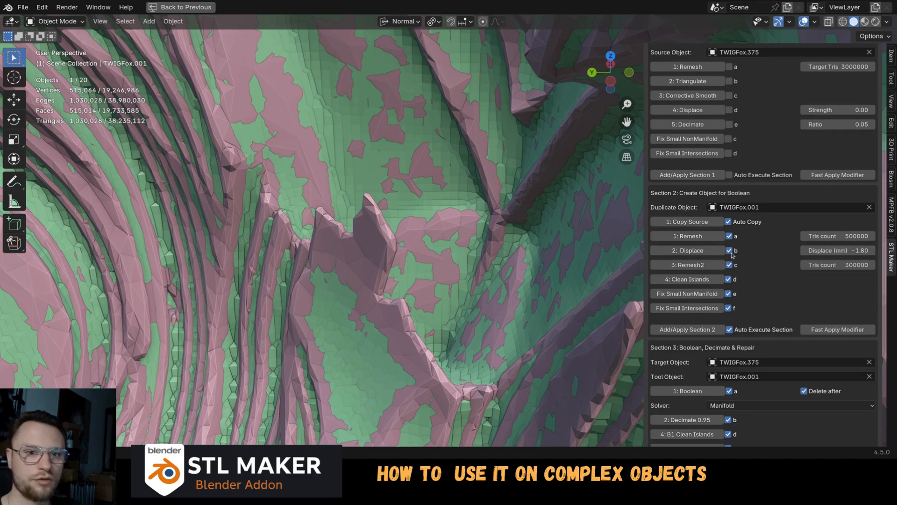
# Try the Section 2 Displace on the duplicate fox at -1.80 mm, and undo it.
pyautogui.click(698, 252)
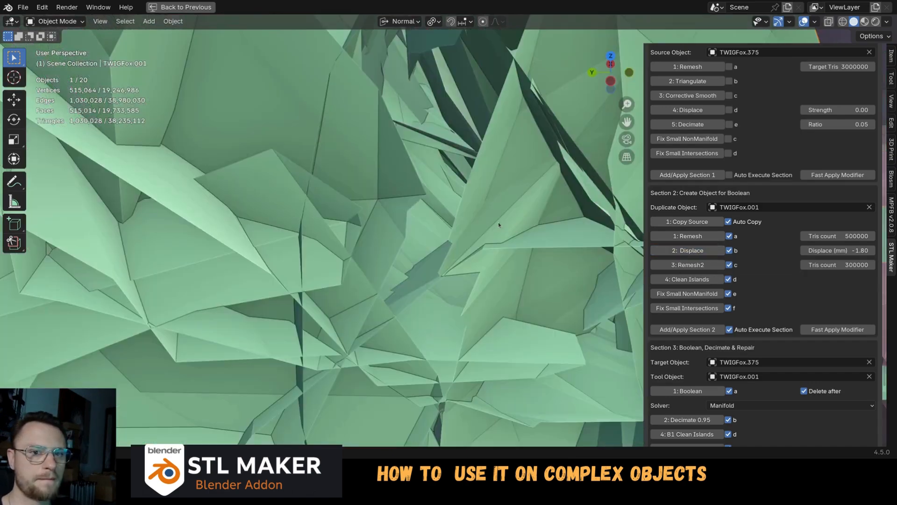
pyautogui.scroll(-10, 494, 221)
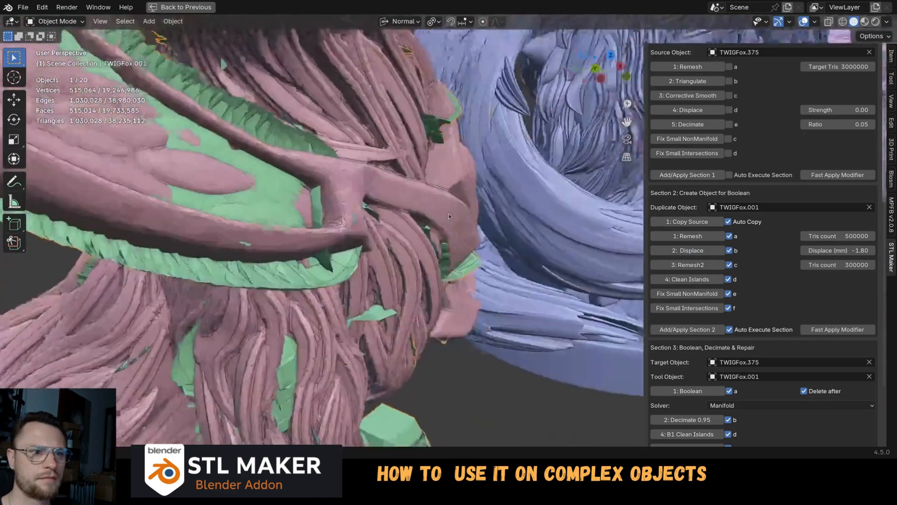
pyautogui.moveTo(448, 217); pyautogui.dragTo(452, 274, button='middle')
pyautogui.hotkey('ctrl', 'z')
# Set the Section 2 displacement to -0.18 mm and displace the duplicate fox.
pyautogui.click(825, 251)
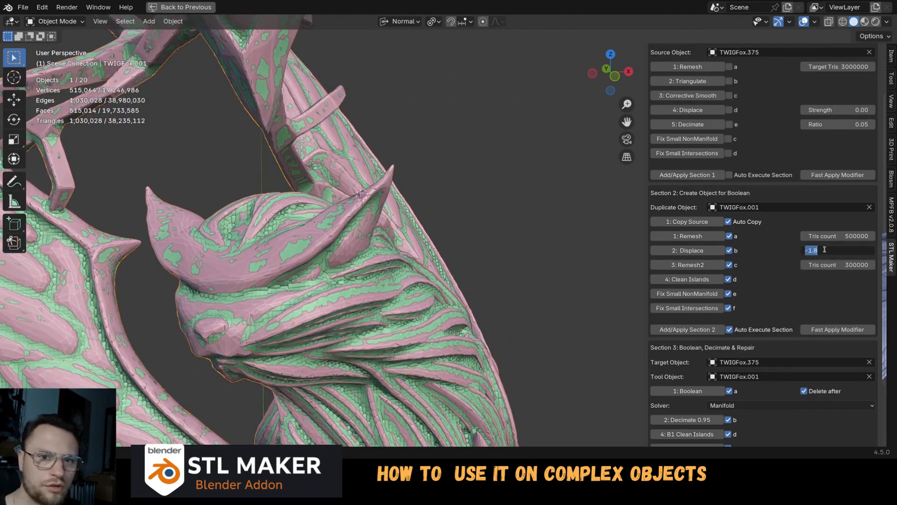
pyautogui.write('-0')
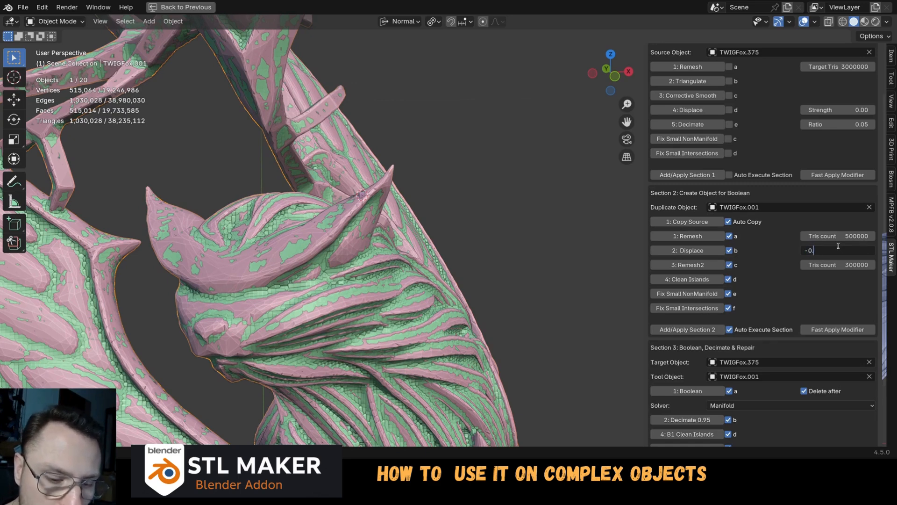
pyautogui.write('.18')
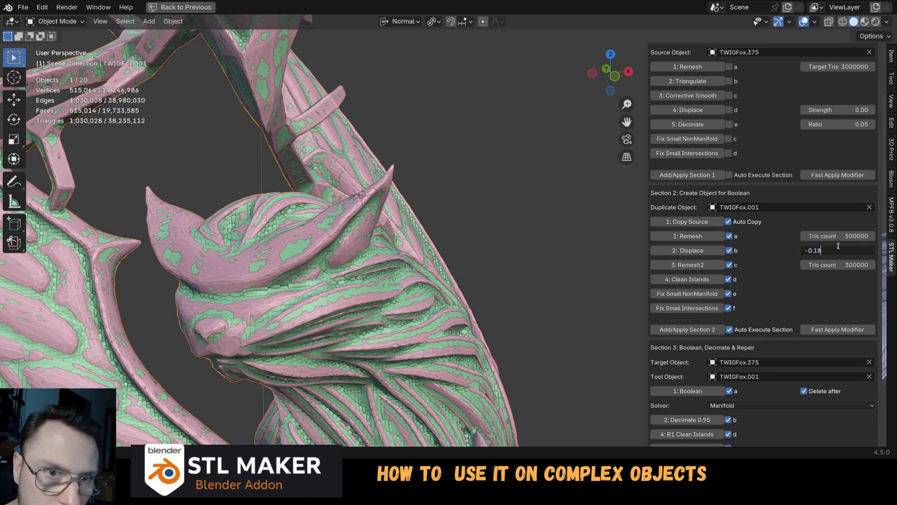
pyautogui.press('Return')
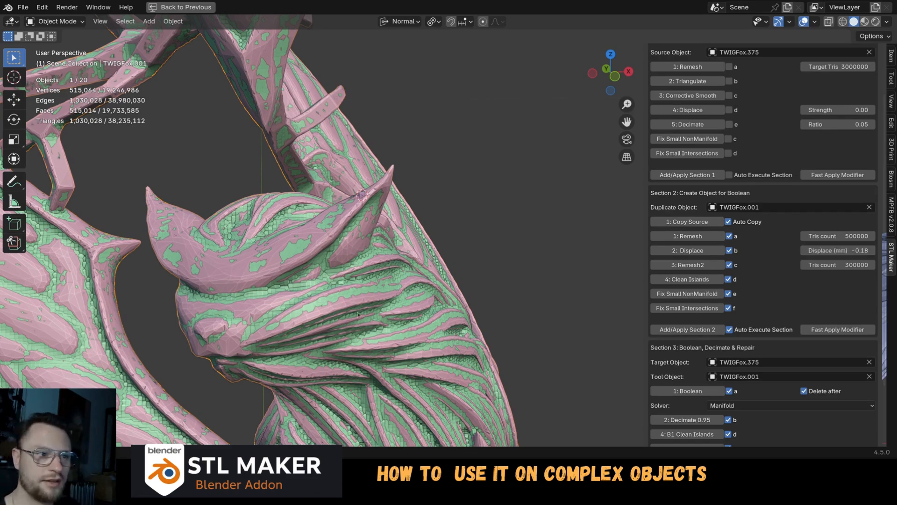
pyautogui.moveTo(355, 262); pyautogui.dragTo(374, 290, button='middle')
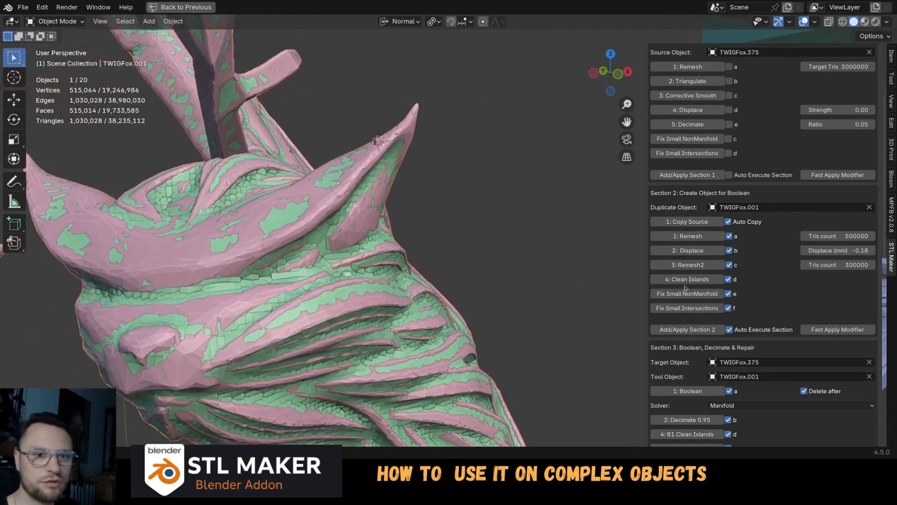
pyautogui.click(698, 251)
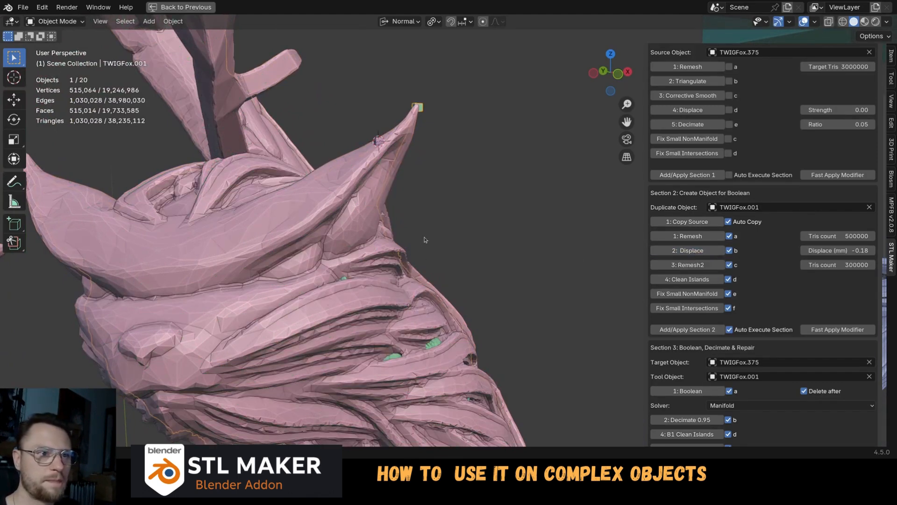
# Inspect the displaced copy inside the fox with X-ray, and apply the second remesh to it at 300000 triangles.
pyautogui.moveTo(429, 228); pyautogui.dragTo(423, 229, button='middle')
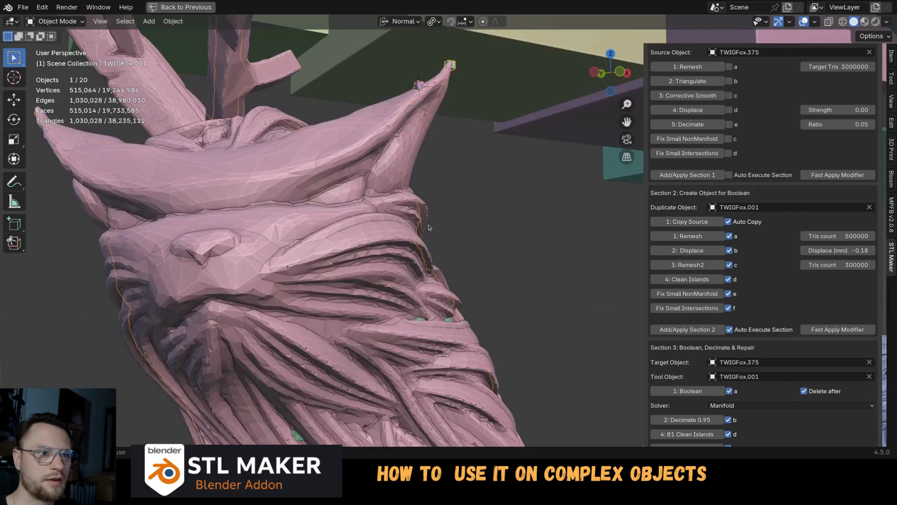
pyautogui.hotkey('alt', 'z')
pyautogui.scroll(5, 419, 228)
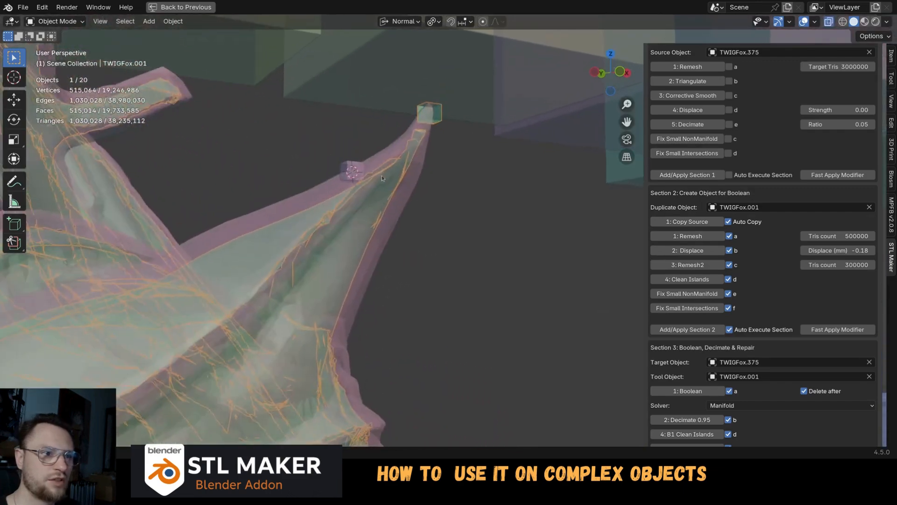
pyautogui.moveTo(419, 228); pyautogui.dragTo(355, 183, button='middle')
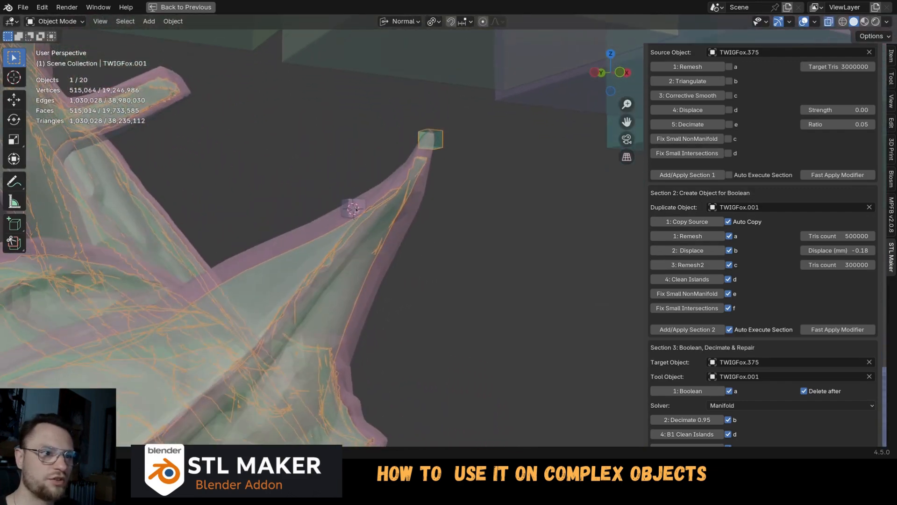
pyautogui.keyDown('shift'); pyautogui.moveTo(299, 385); pyautogui.dragTo(389, 228, button='middle'); pyautogui.keyUp('shift')
pyautogui.scroll(-3, 388, 248)
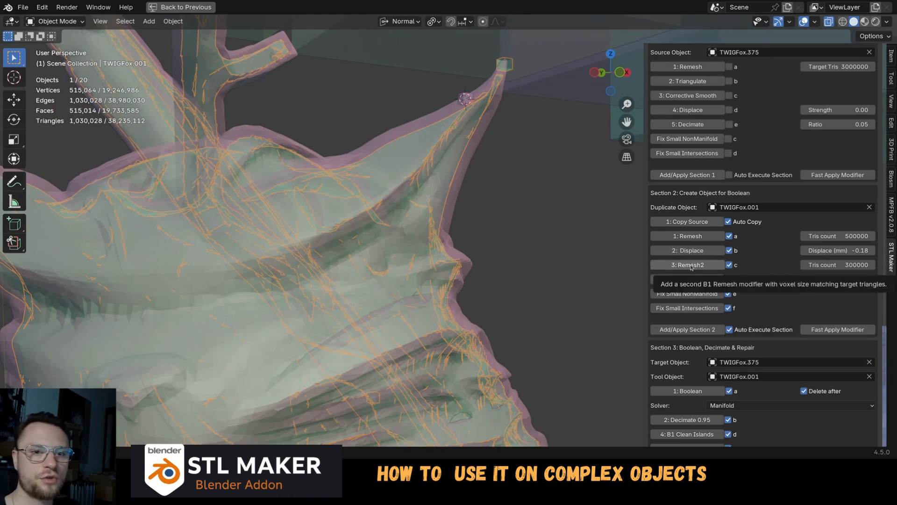
pyautogui.click(691, 265)
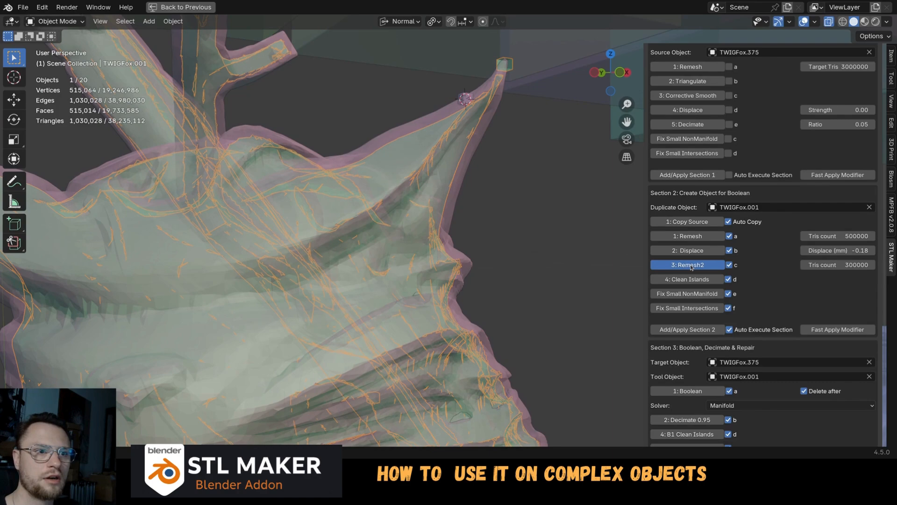
pyautogui.moveTo(575, 234); pyautogui.dragTo(443, 113, button='middle')
pyautogui.click(445, 106)
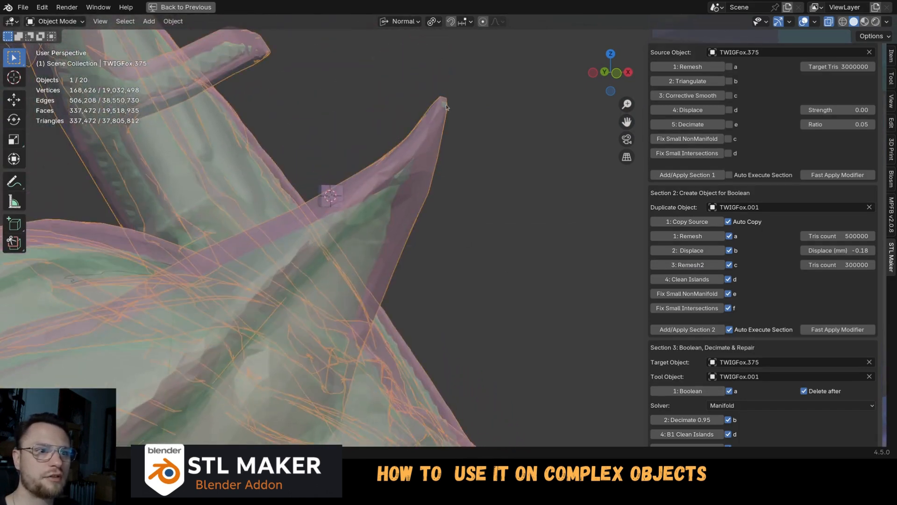
pyautogui.click(447, 107)
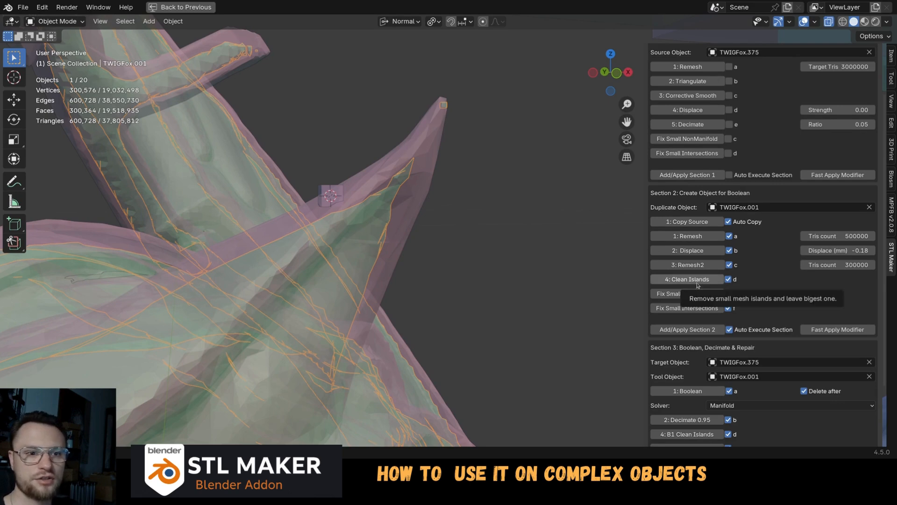
# Clean small islands off the duplicate fox, fix its small non-manifold areas and intersections, and inspect the surface with X-ray off.
pyautogui.click(698, 281)
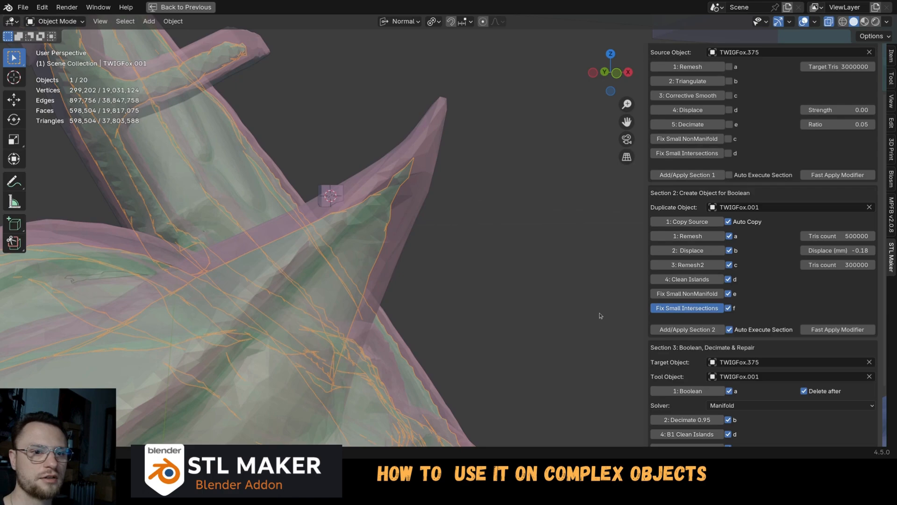
pyautogui.scroll(-4, 450, 259)
pyautogui.keyDown('shift'); pyautogui.moveTo(422, 321); pyautogui.dragTo(426, 201, button='middle'); pyautogui.keyUp('shift')
pyautogui.scroll(-2, 420, 271)
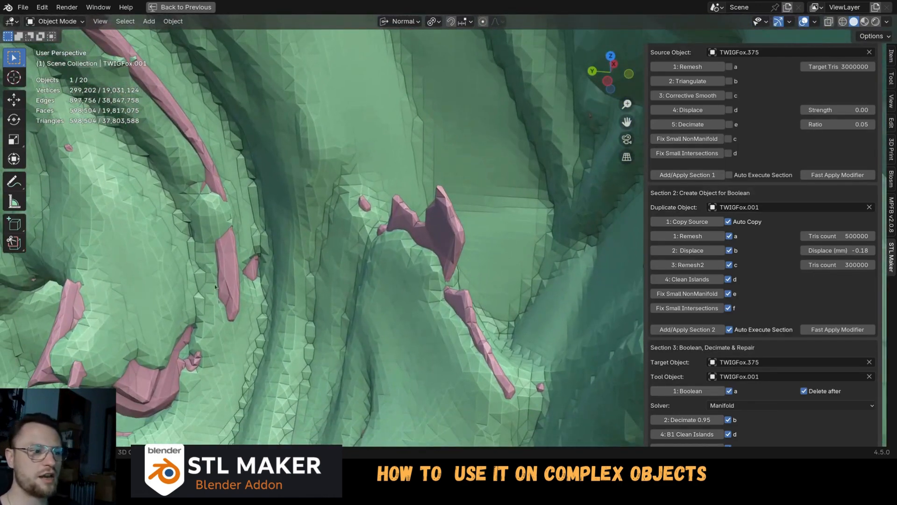
pyautogui.moveTo(215, 287)
pyautogui.keyDown('shift'); pyautogui.mouseDown(button='middle')
pyautogui.moveTo(317, 265)
pyautogui.moveTo(203, 332)
pyautogui.moveTo(290, 264)
pyautogui.moveTo(217, 289)
pyautogui.mouseUp(button='middle'); pyautogui.keyUp('shift')
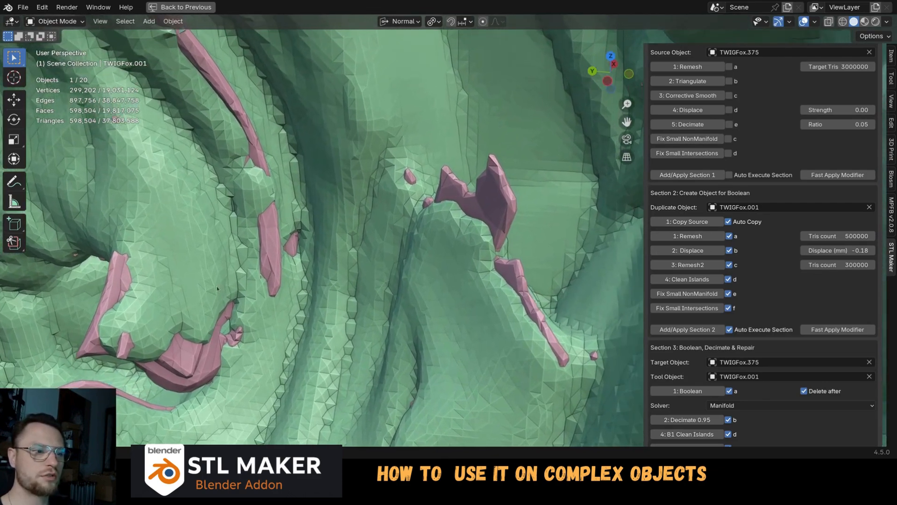
pyautogui.moveTo(515, 214); pyautogui.dragTo(462, 373, button='middle')
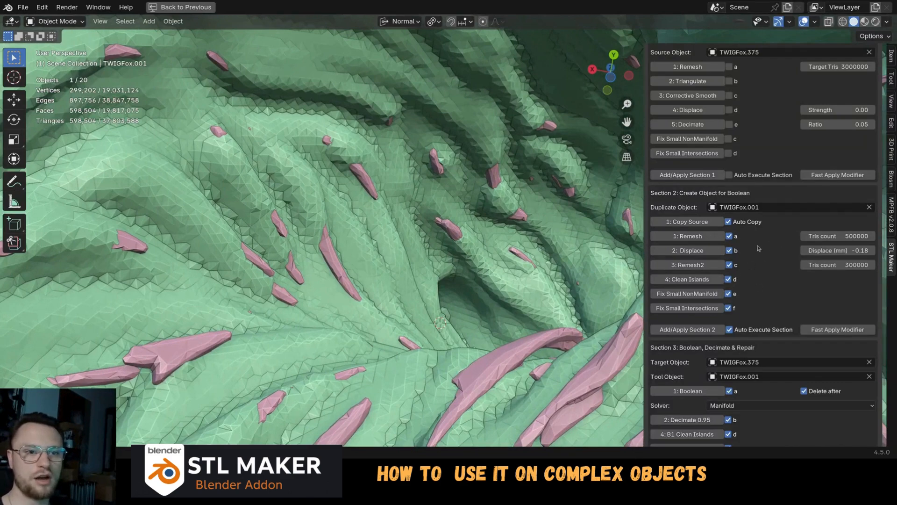
# Run Section 3 on TWIGFox.375 with TWIGFox.001 as the boolean tool, using the Manifold solver and deleting the tool after.
pyautogui.scroll(-3, 771, 266)
pyautogui.scroll(-2, 766, 264)
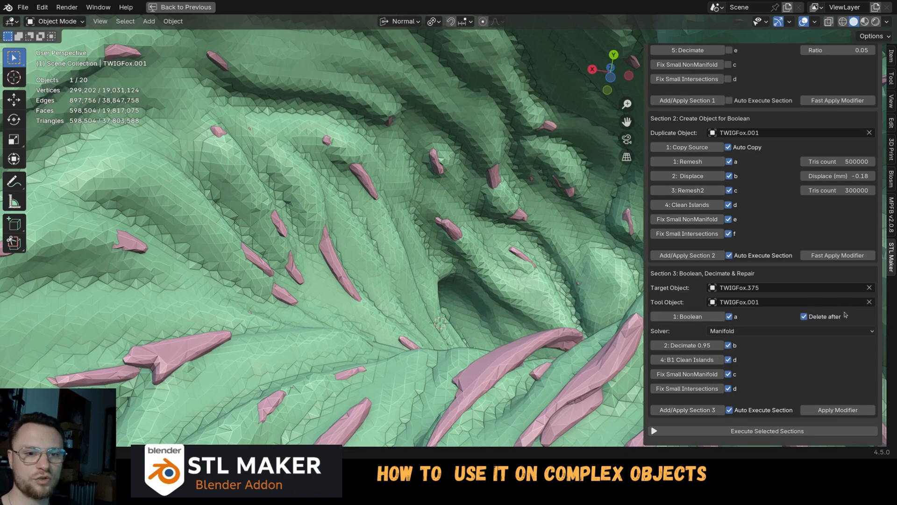
pyautogui.click(690, 414)
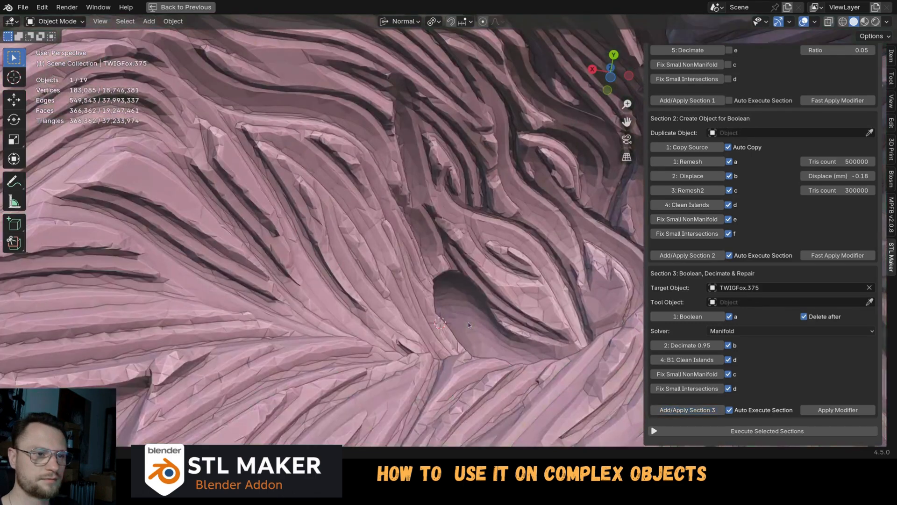
# Show the wireframe overlay and examine the repaired fox's topology across the fur, legs and base.
pyautogui.moveTo(467, 321); pyautogui.dragTo(468, 228, button='middle')
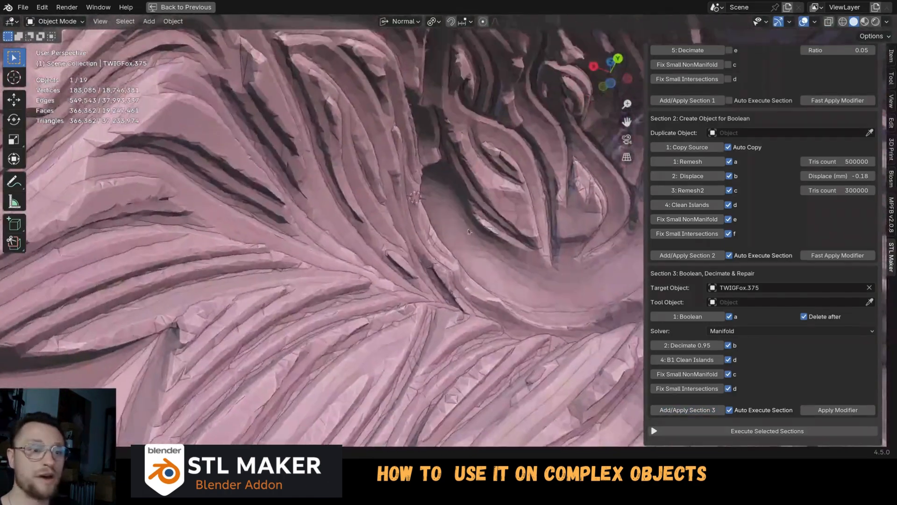
pyautogui.click(815, 22)
pyautogui.click(746, 211)
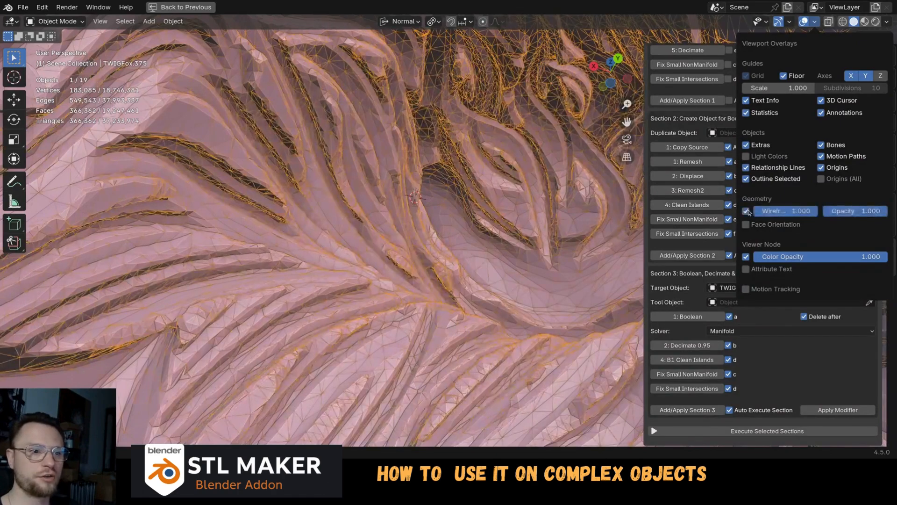
pyautogui.scroll(3, 420, 210)
pyautogui.scroll(-4, 420, 234)
pyautogui.moveTo(421, 337); pyautogui.dragTo(381, 168, button='middle')
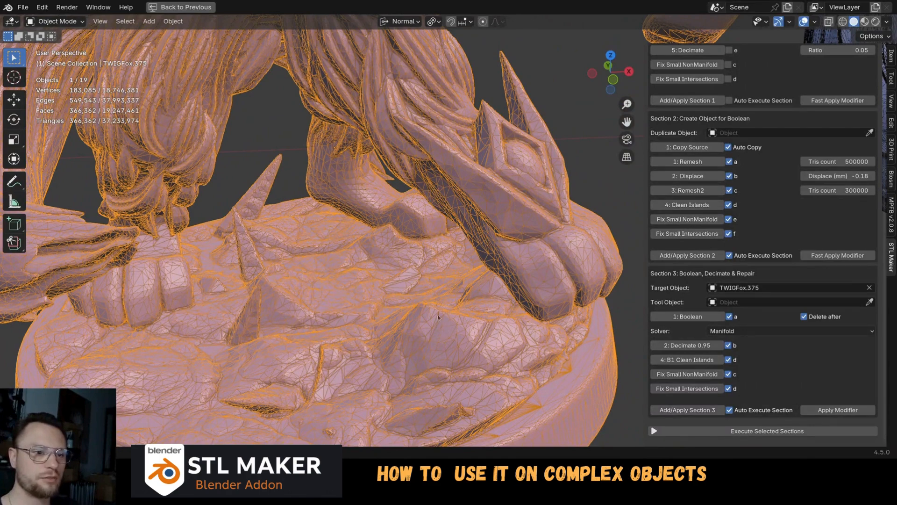
pyautogui.moveTo(438, 315); pyautogui.dragTo(461, 224, button='middle')
# Check the finished fox for solidity and intersecting faces with the 3D Print analysis.
pyautogui.click(892, 150)
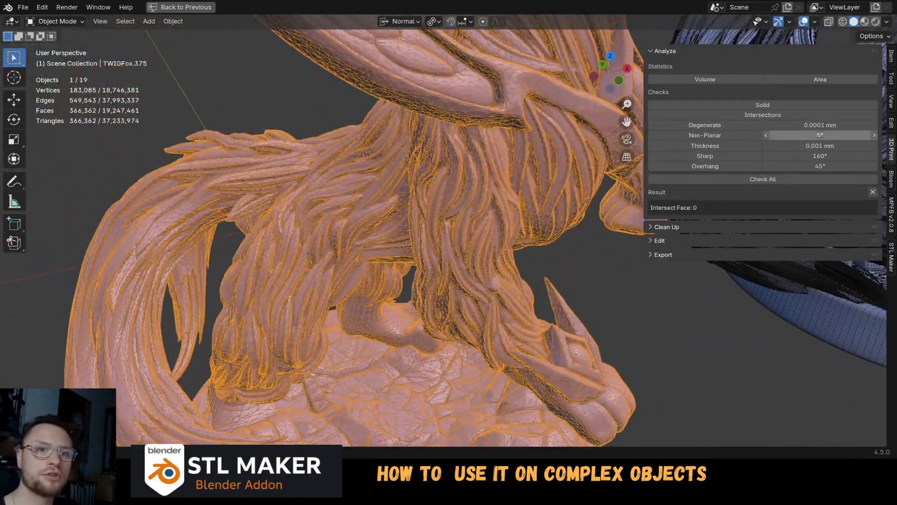
pyautogui.click(762, 106)
pyautogui.click(759, 115)
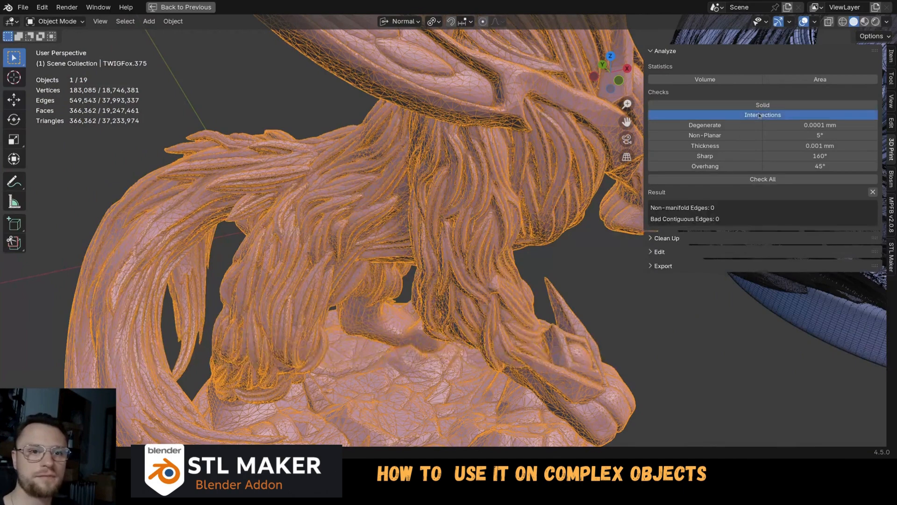
# Hide the wireframe overlay and review the whole finished fox statue beside the other versions.
pyautogui.scroll(-5, 467, 234)
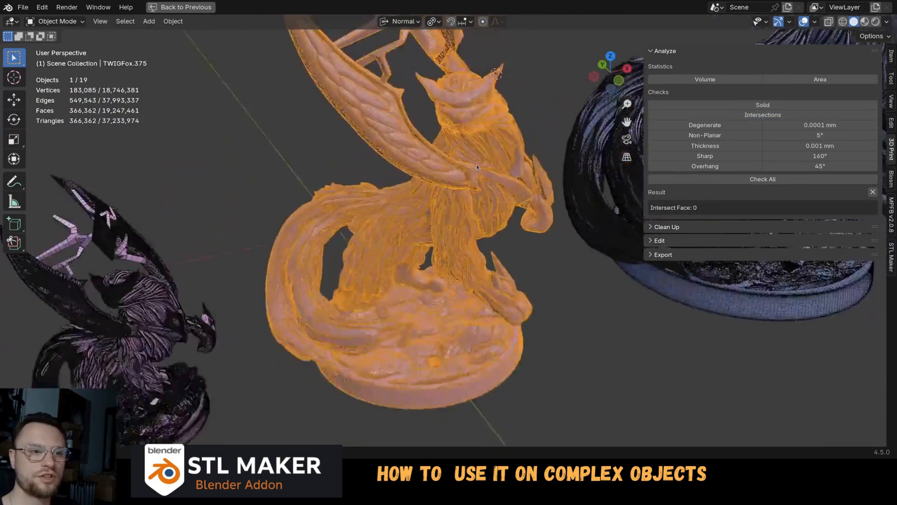
pyautogui.moveTo(514, 225); pyautogui.dragTo(469, 228, button='middle')
pyautogui.scroll(3, 469, 228)
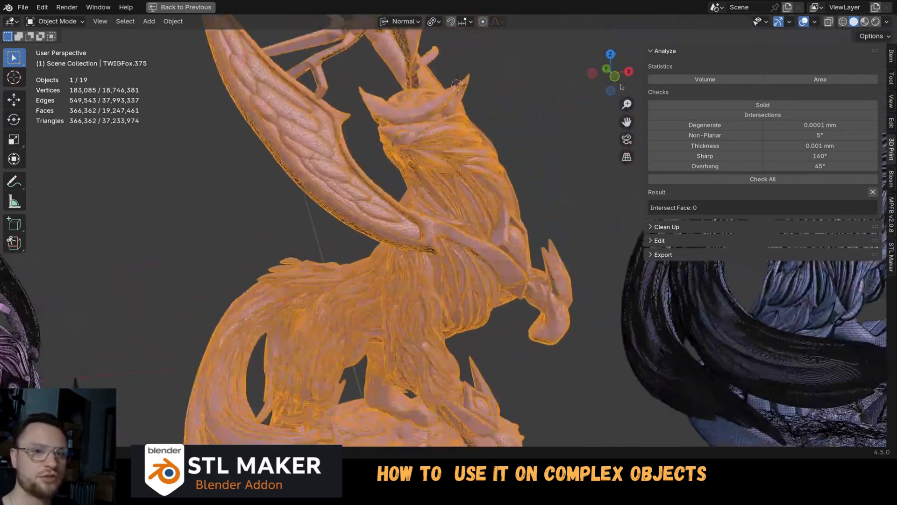
pyautogui.click(814, 21)
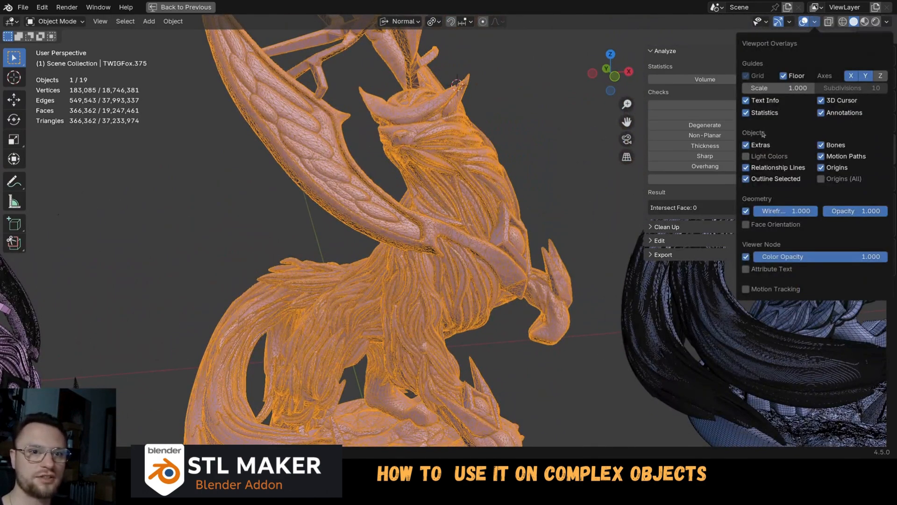
pyautogui.click(746, 211)
pyautogui.scroll(-4, 534, 213)
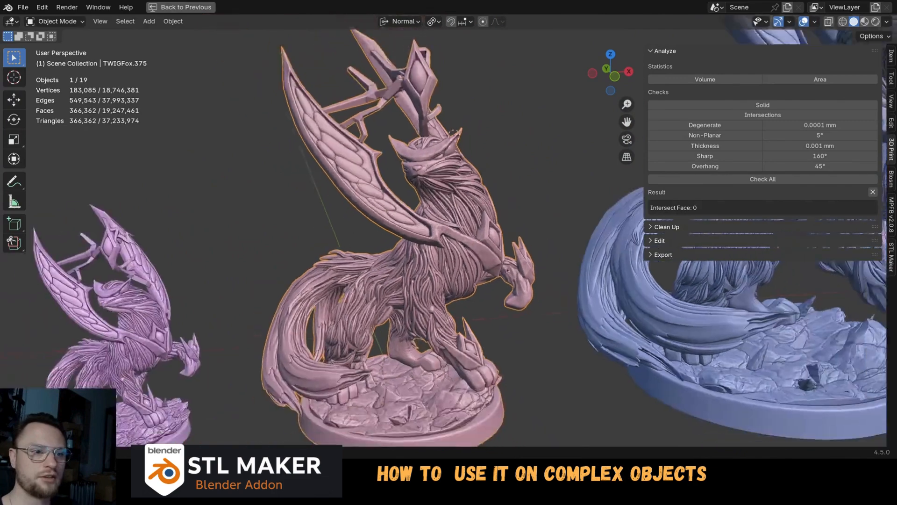
pyautogui.moveTo(534, 213); pyautogui.dragTo(454, 262, button='middle')
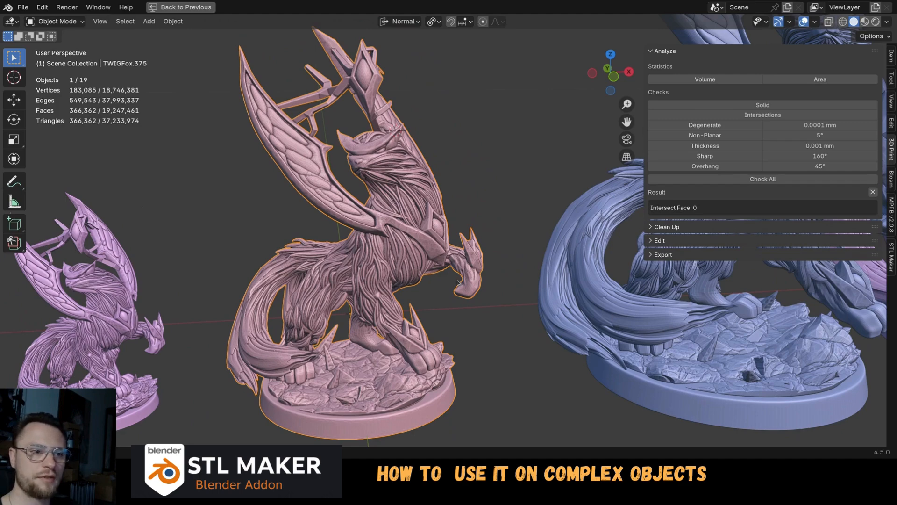
# Select the neighbouring fox TWIGFox.010 and turn on X-ray display to show its inner geometry.
pyautogui.keyDown('shift'); pyautogui.moveTo(458, 282); pyautogui.dragTo(331, 294, button='middle'); pyautogui.keyUp('shift')
pyautogui.scroll(3, 327, 290)
pyautogui.scroll(1, 444, 252)
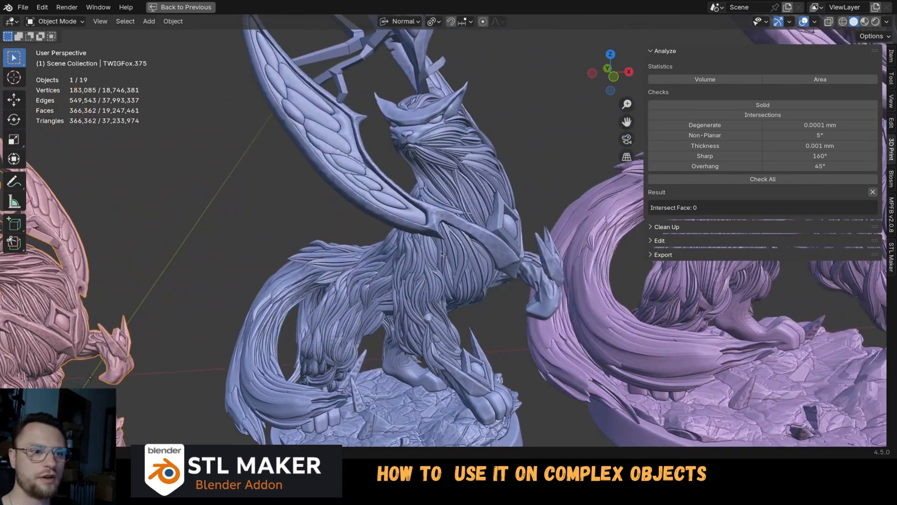
pyautogui.click(441, 248)
pyautogui.hotkey('alt', 'z')
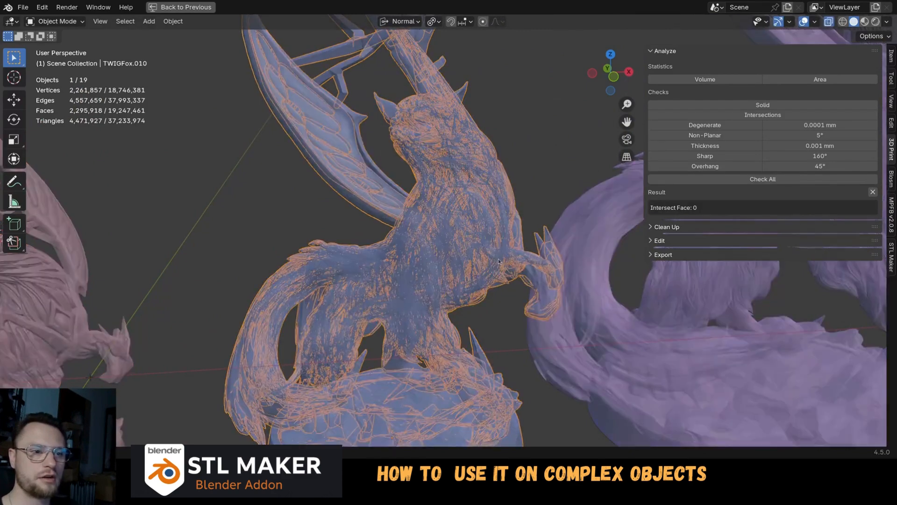
# Replace the STL Maker source object with TWIGFox.010, picked from the scene.
pyautogui.click(891, 256)
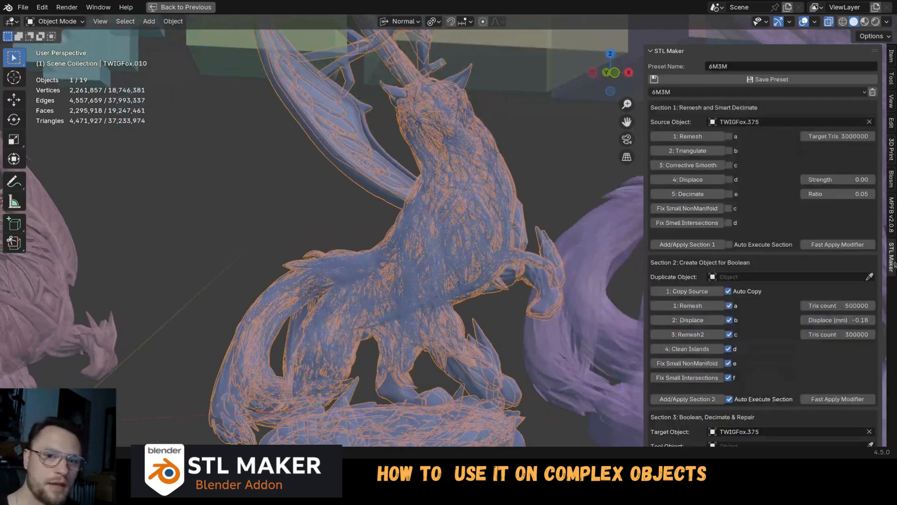
pyautogui.click(869, 122)
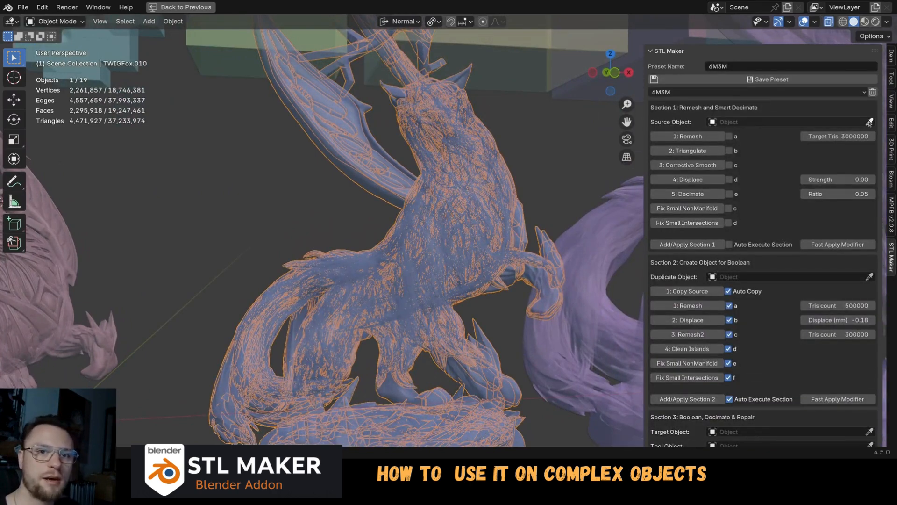
pyautogui.click(870, 122)
pyautogui.click(456, 182)
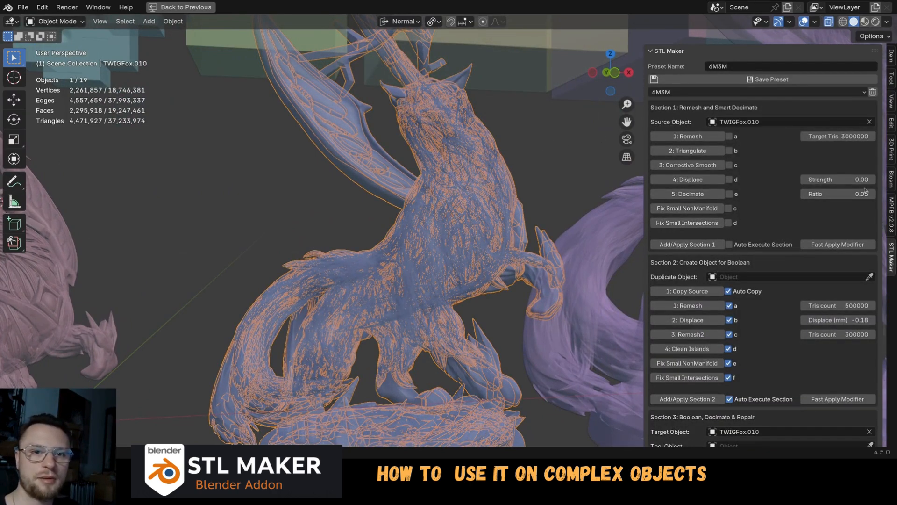
# Set the Section 2 displacement to -0.20 mm.
pyautogui.click(862, 319)
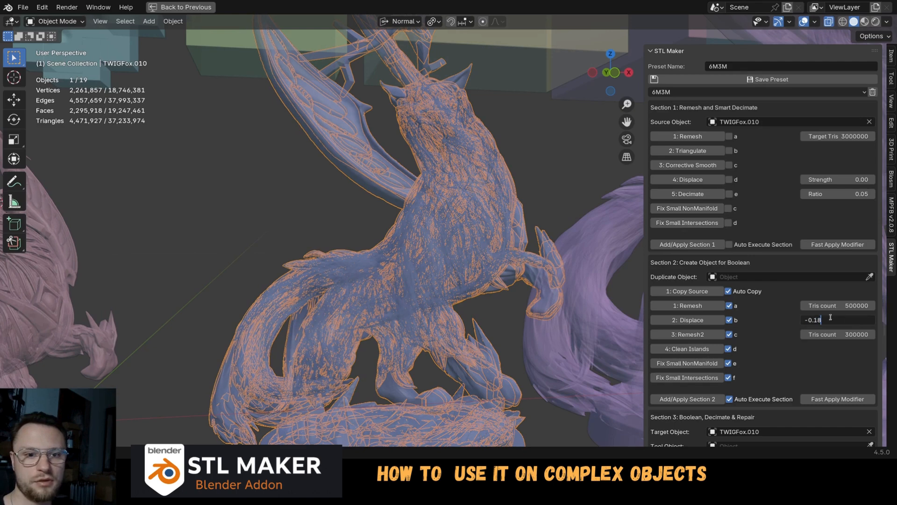
pyautogui.moveTo(831, 317); pyautogui.dragTo(814, 316)
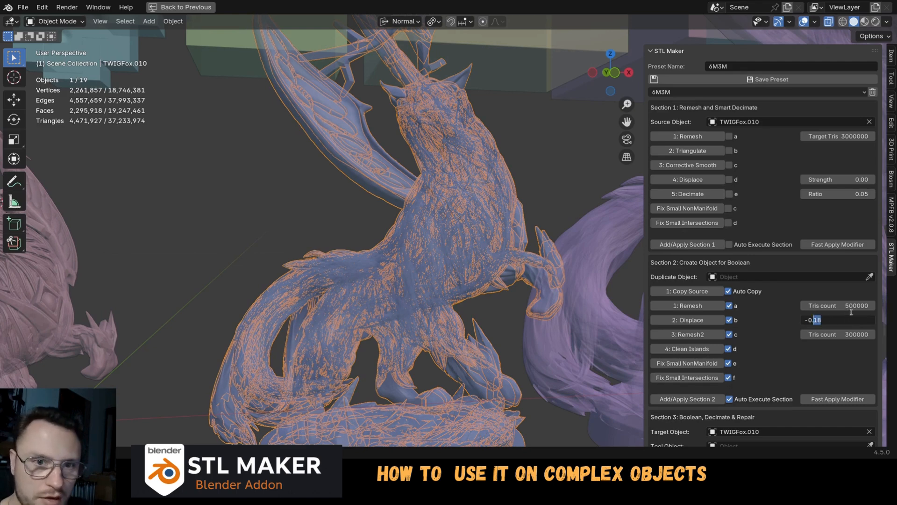
pyautogui.write('2')
pyautogui.press('Return')
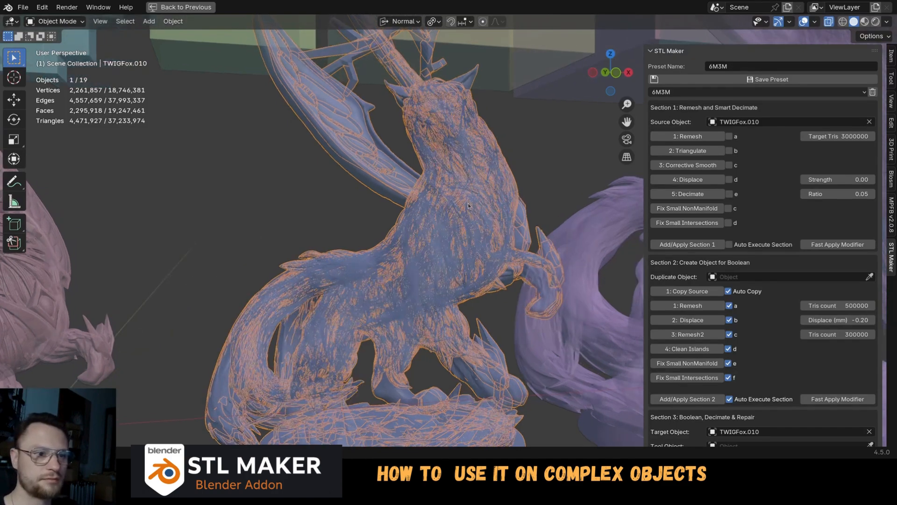
pyautogui.scroll(-5, 463, 204)
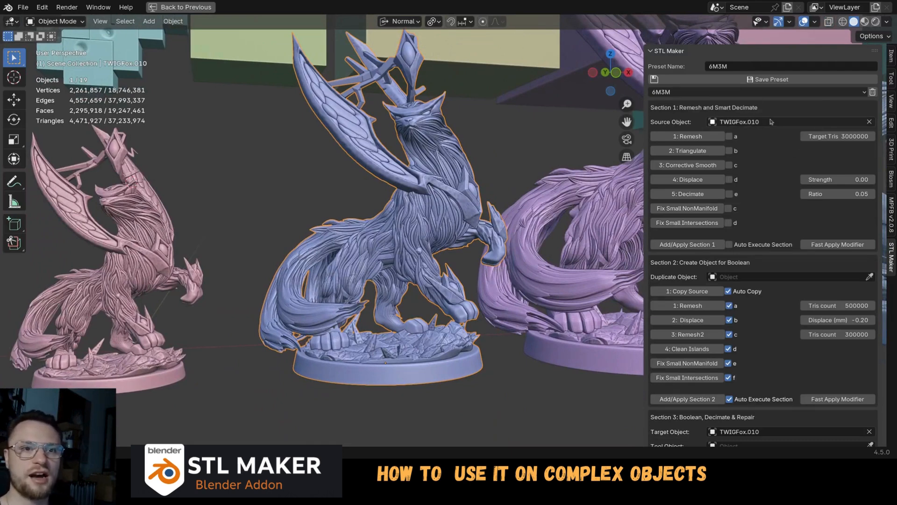
# Enable all Section 1 operations with automatic execution and run Sections 1 to 3 on TWIGFox.010.
pyautogui.scroll(-5, 785, 159)
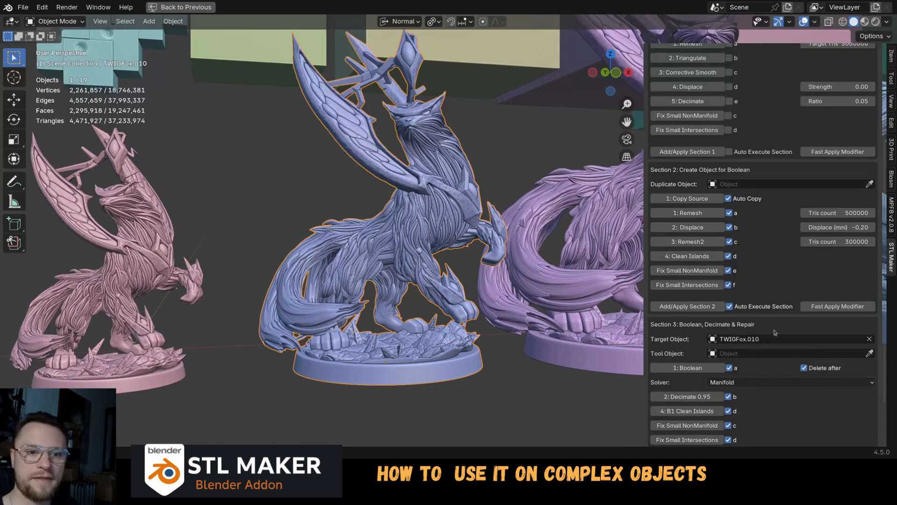
pyautogui.scroll(-3, 753, 316)
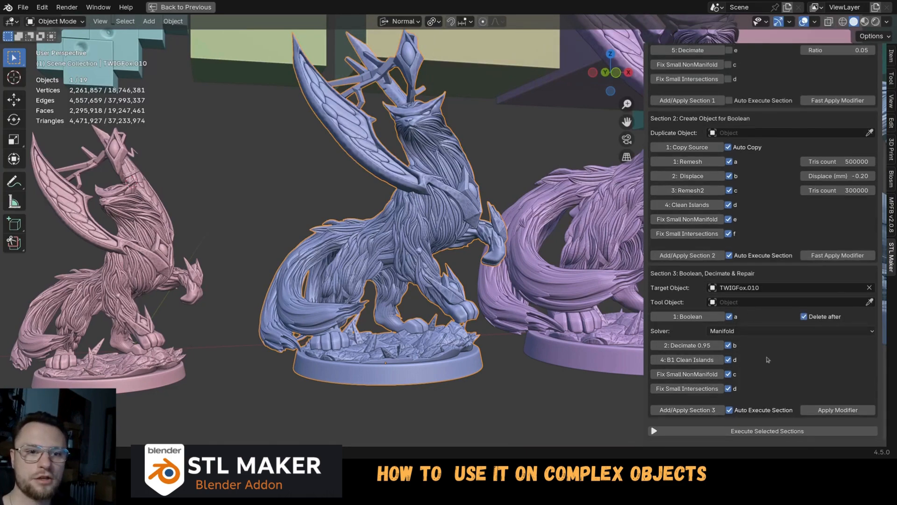
pyautogui.scroll(8, 735, 247)
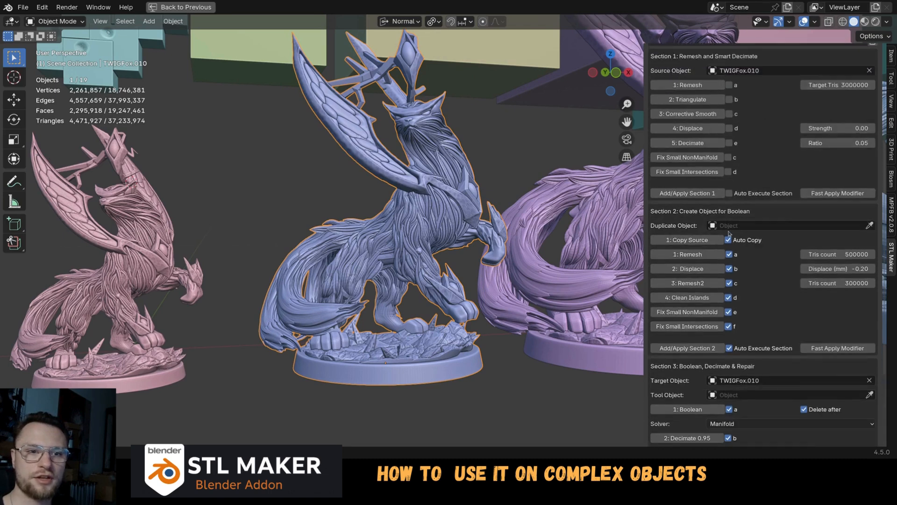
pyautogui.moveTo(727, 185); pyautogui.dragTo(730, 239)
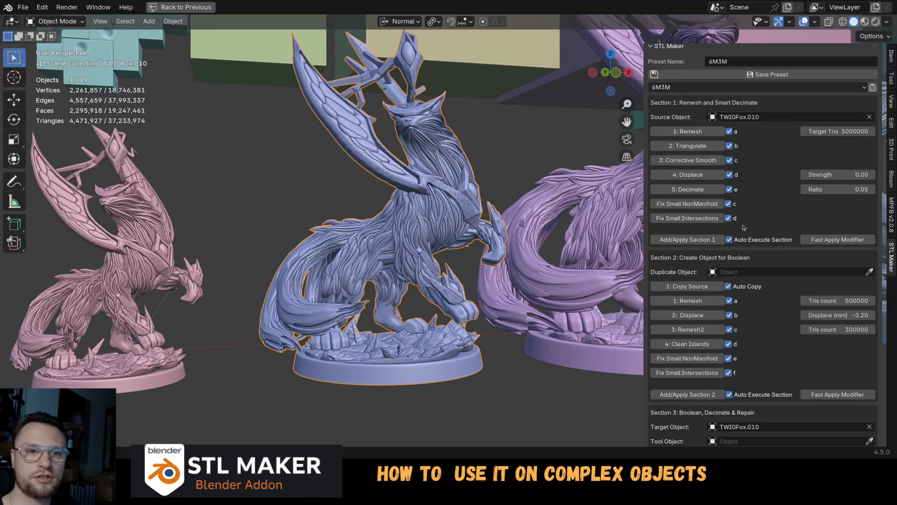
pyautogui.scroll(-8, 744, 229)
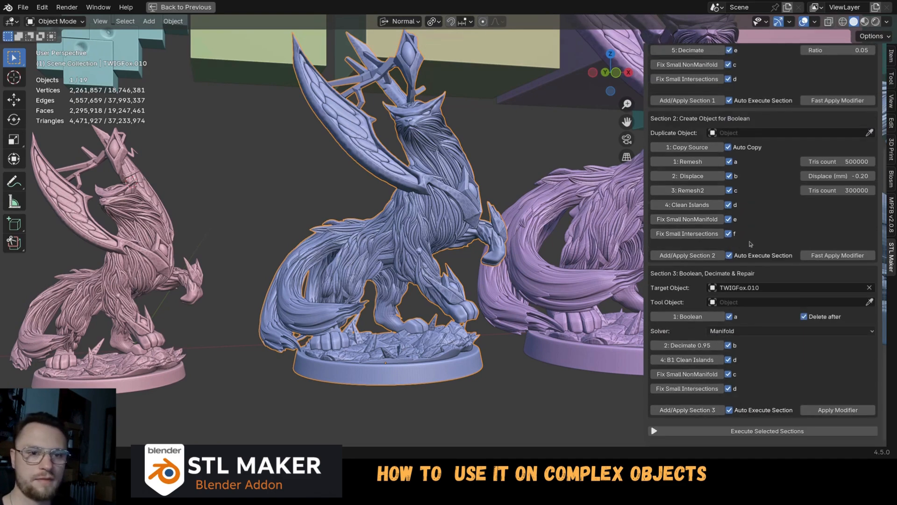
pyautogui.click(766, 431)
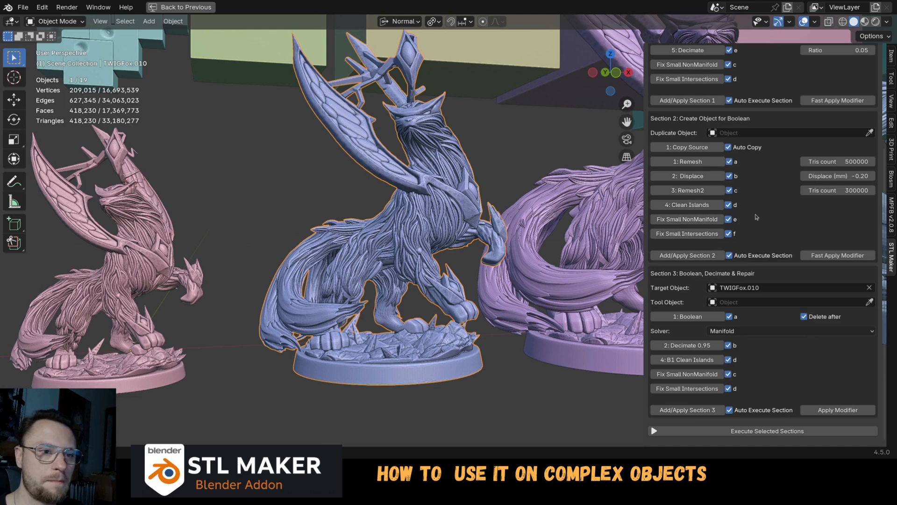
# Examine the processed TWIGFox.010 from several angles, up close and beside the other fox versions.
pyautogui.scroll(3, 757, 217)
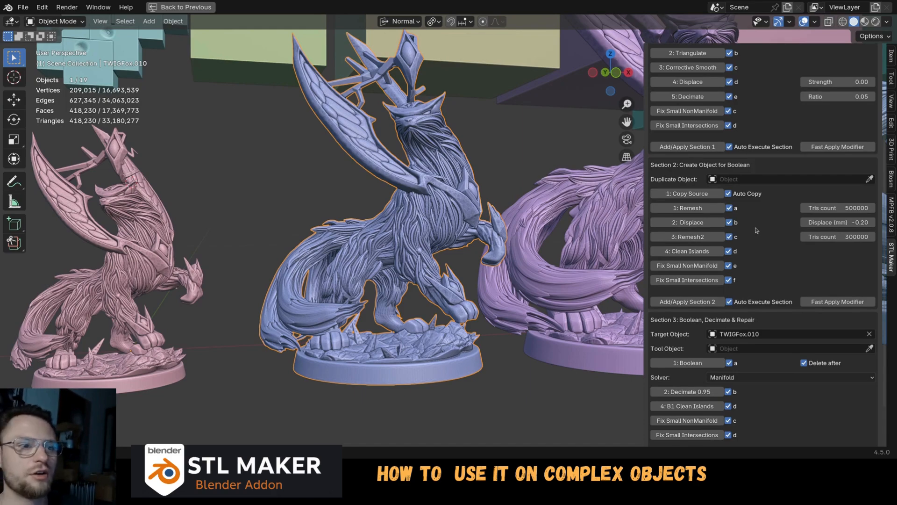
pyautogui.moveTo(577, 223); pyautogui.dragTo(483, 243, button='middle')
pyautogui.scroll(6, 524, 256)
pyautogui.scroll(5, 524, 256)
pyautogui.moveTo(485, 204); pyautogui.dragTo(431, 156, button='middle')
pyautogui.scroll(-8, 431, 155)
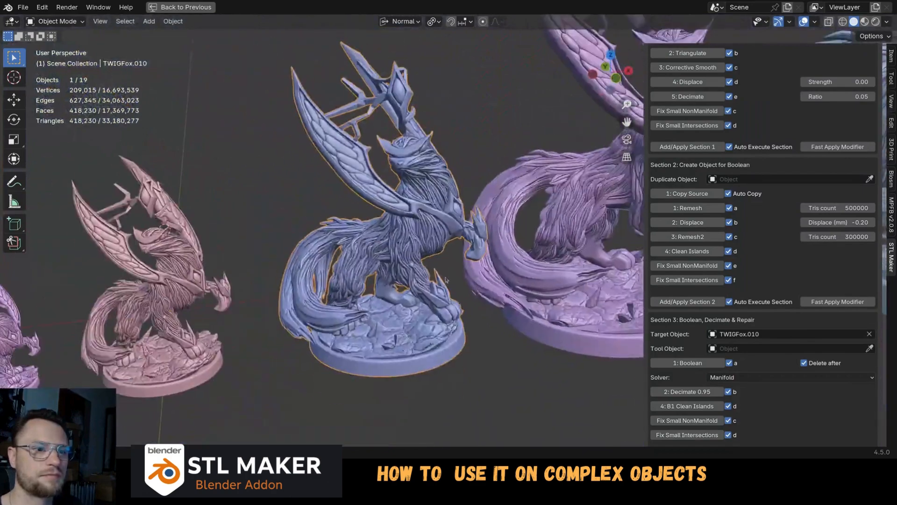
pyautogui.scroll(-3, 750, 258)
pyautogui.scroll(1, 750, 257)
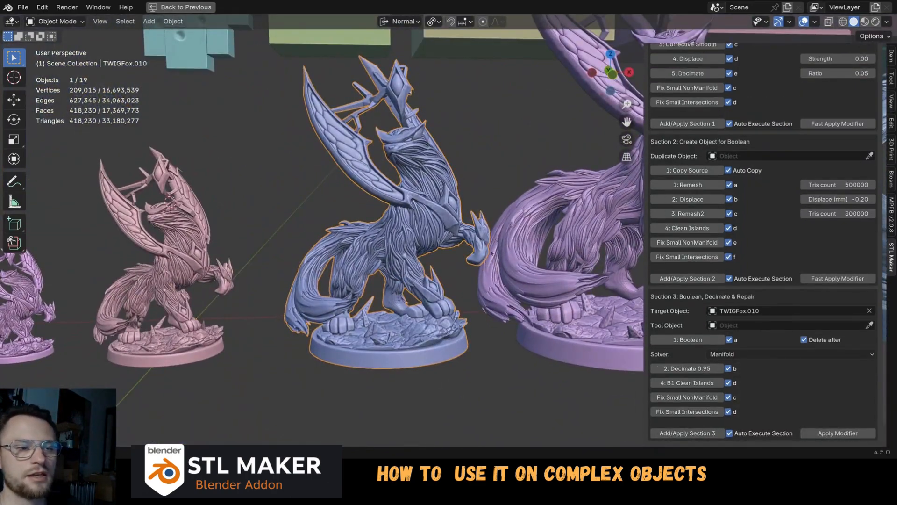
pyautogui.moveTo(457, 243); pyautogui.dragTo(444, 276, button='middle')
pyautogui.scroll(4, 442, 277)
pyautogui.scroll(3, 442, 277)
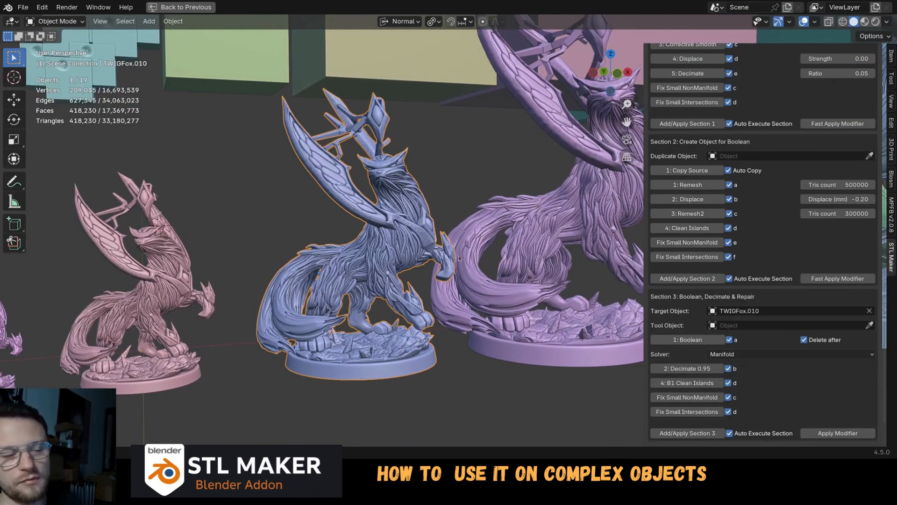
# Restore the full workspace layout and enlarge the Outliner to review the scene's object list.
pyautogui.scroll(6, 811, 215)
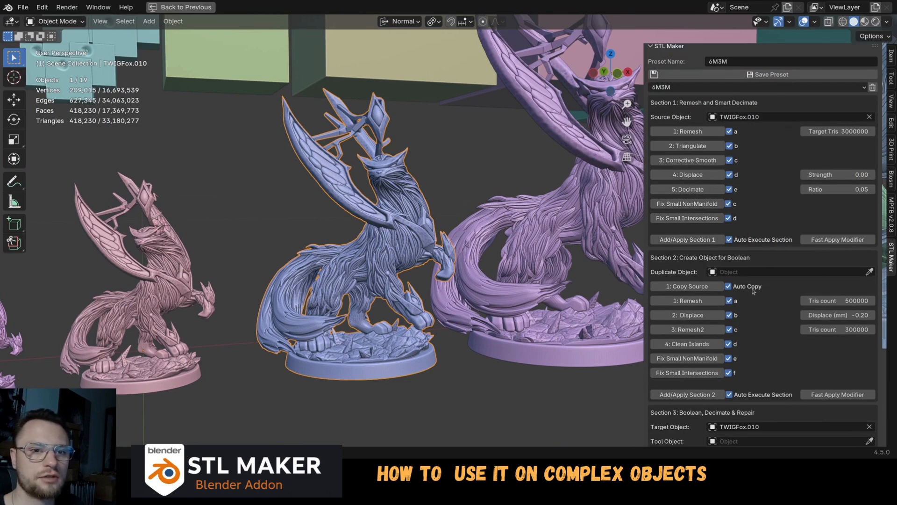
pyautogui.scroll(-6, 753, 289)
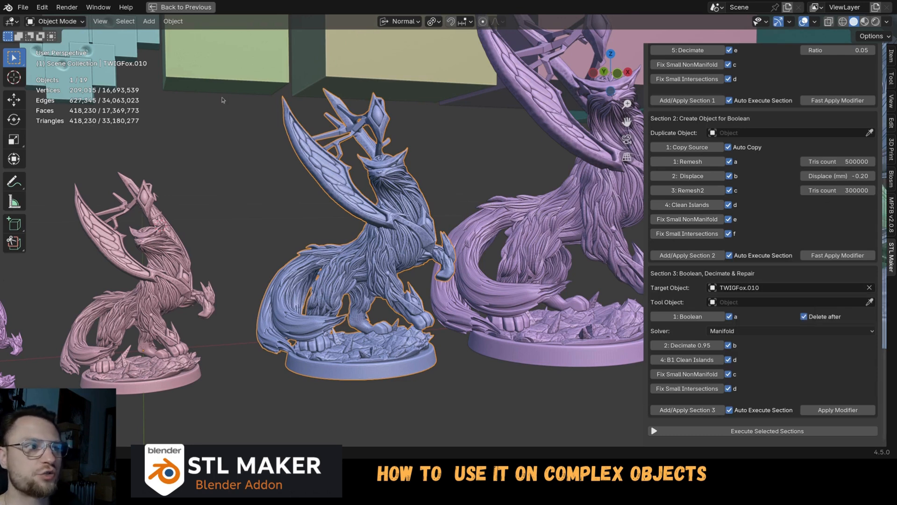
pyautogui.hotkey('ctrl', 'space')
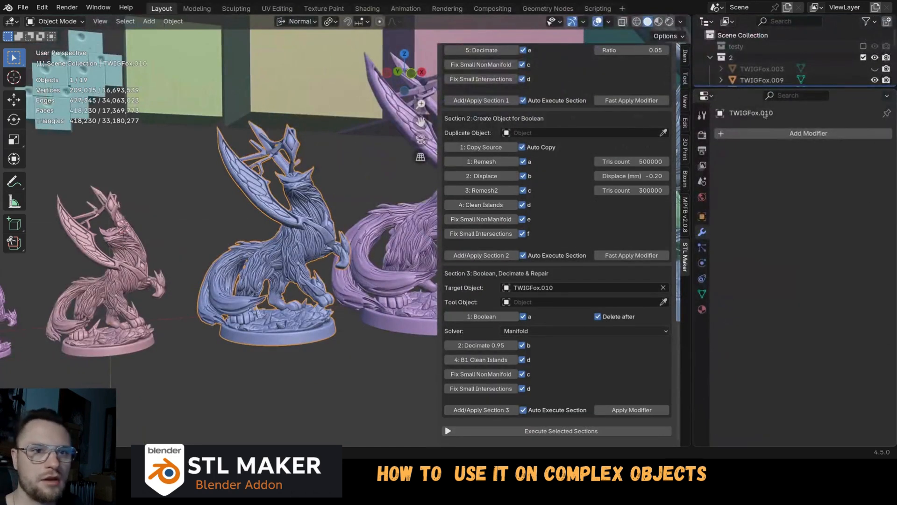
pyautogui.moveTo(759, 89); pyautogui.dragTo(760, 363)
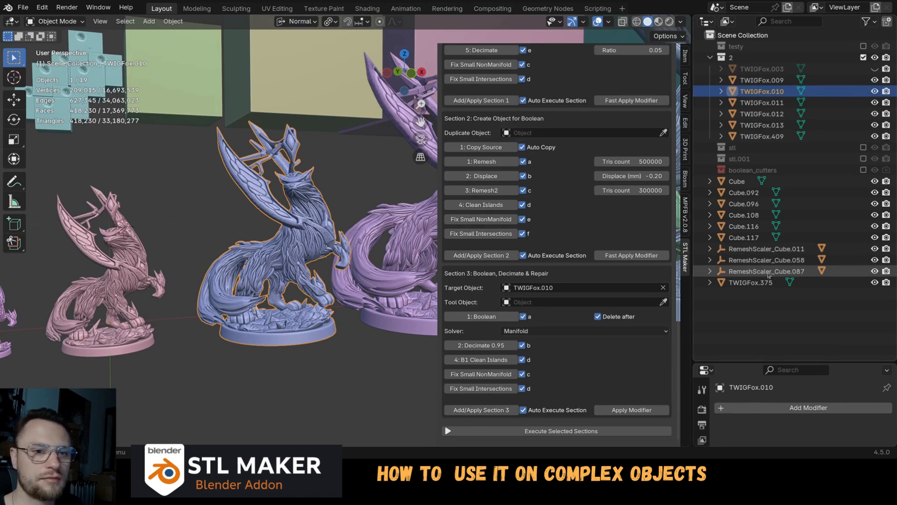
pyautogui.scroll(6, 535, 157)
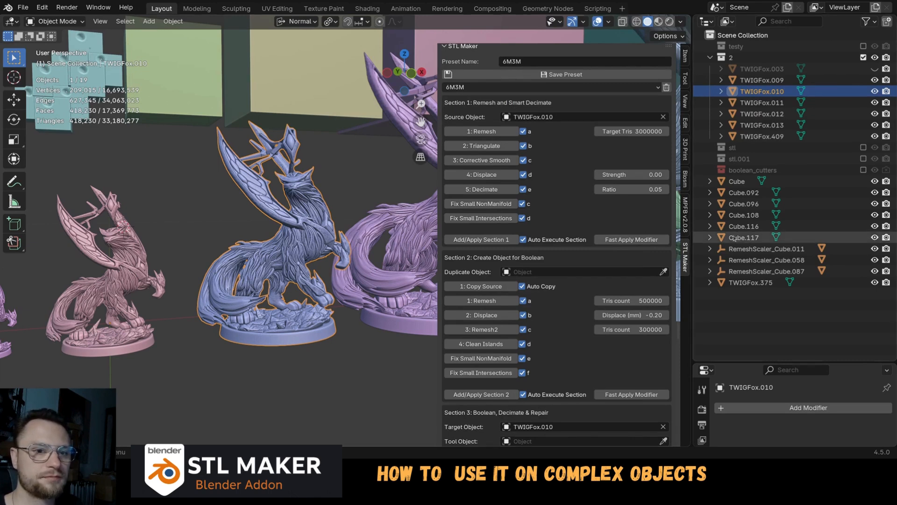
pyautogui.scroll(1, 567, 166)
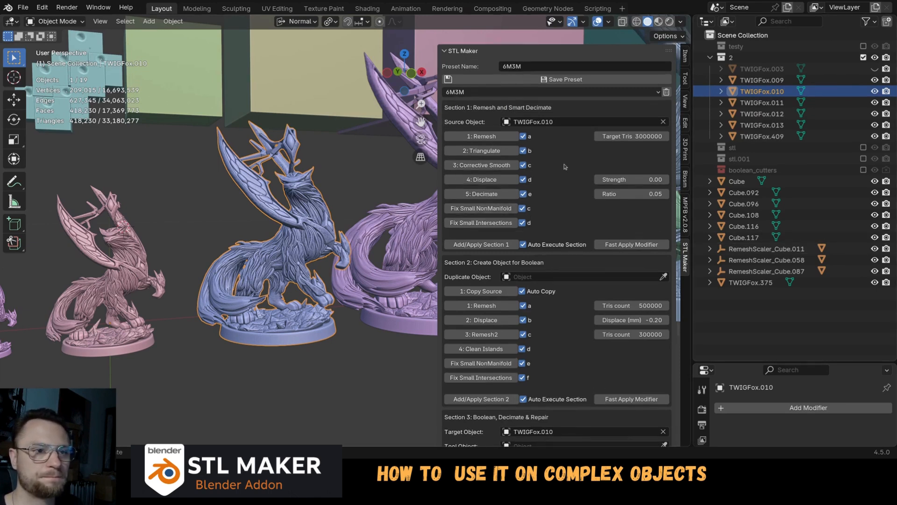
# Select the RemeshScaler_Cube.087 empty and shrink the Outliner to make room for its object properties.
pyautogui.click(743, 260)
pyautogui.click(742, 272)
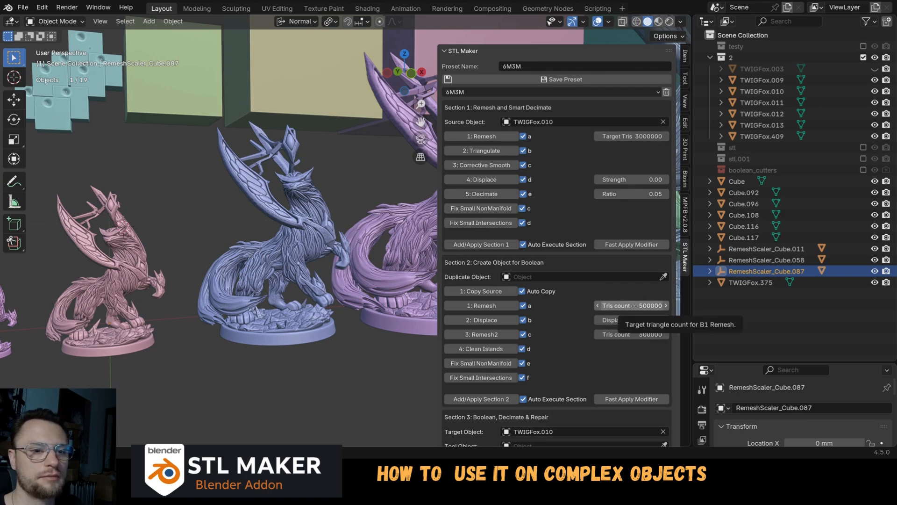
pyautogui.moveTo(758, 363); pyautogui.dragTo(759, 110)
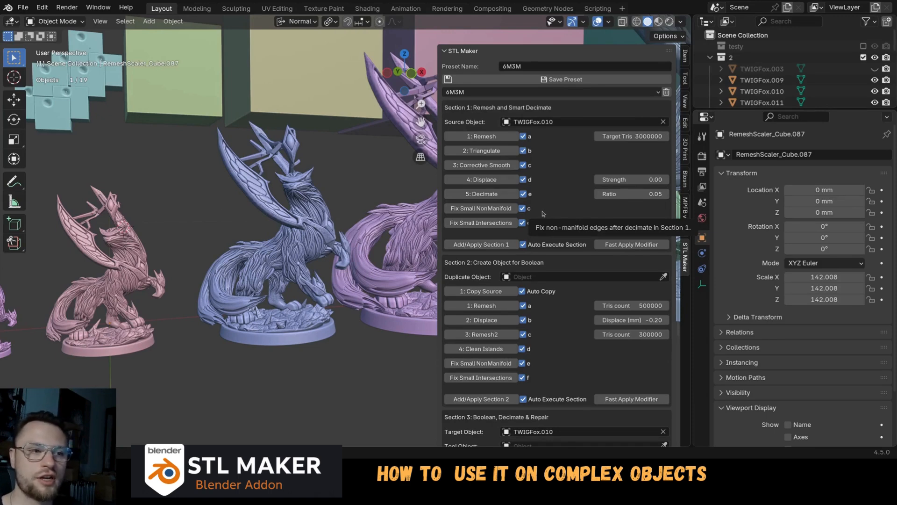
pyautogui.scroll(-5, 544, 213)
pyautogui.scroll(-3, 544, 214)
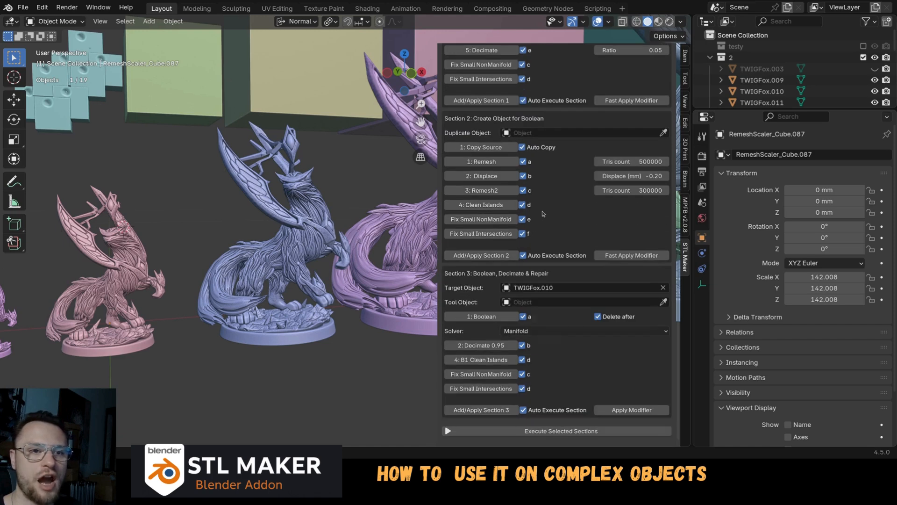